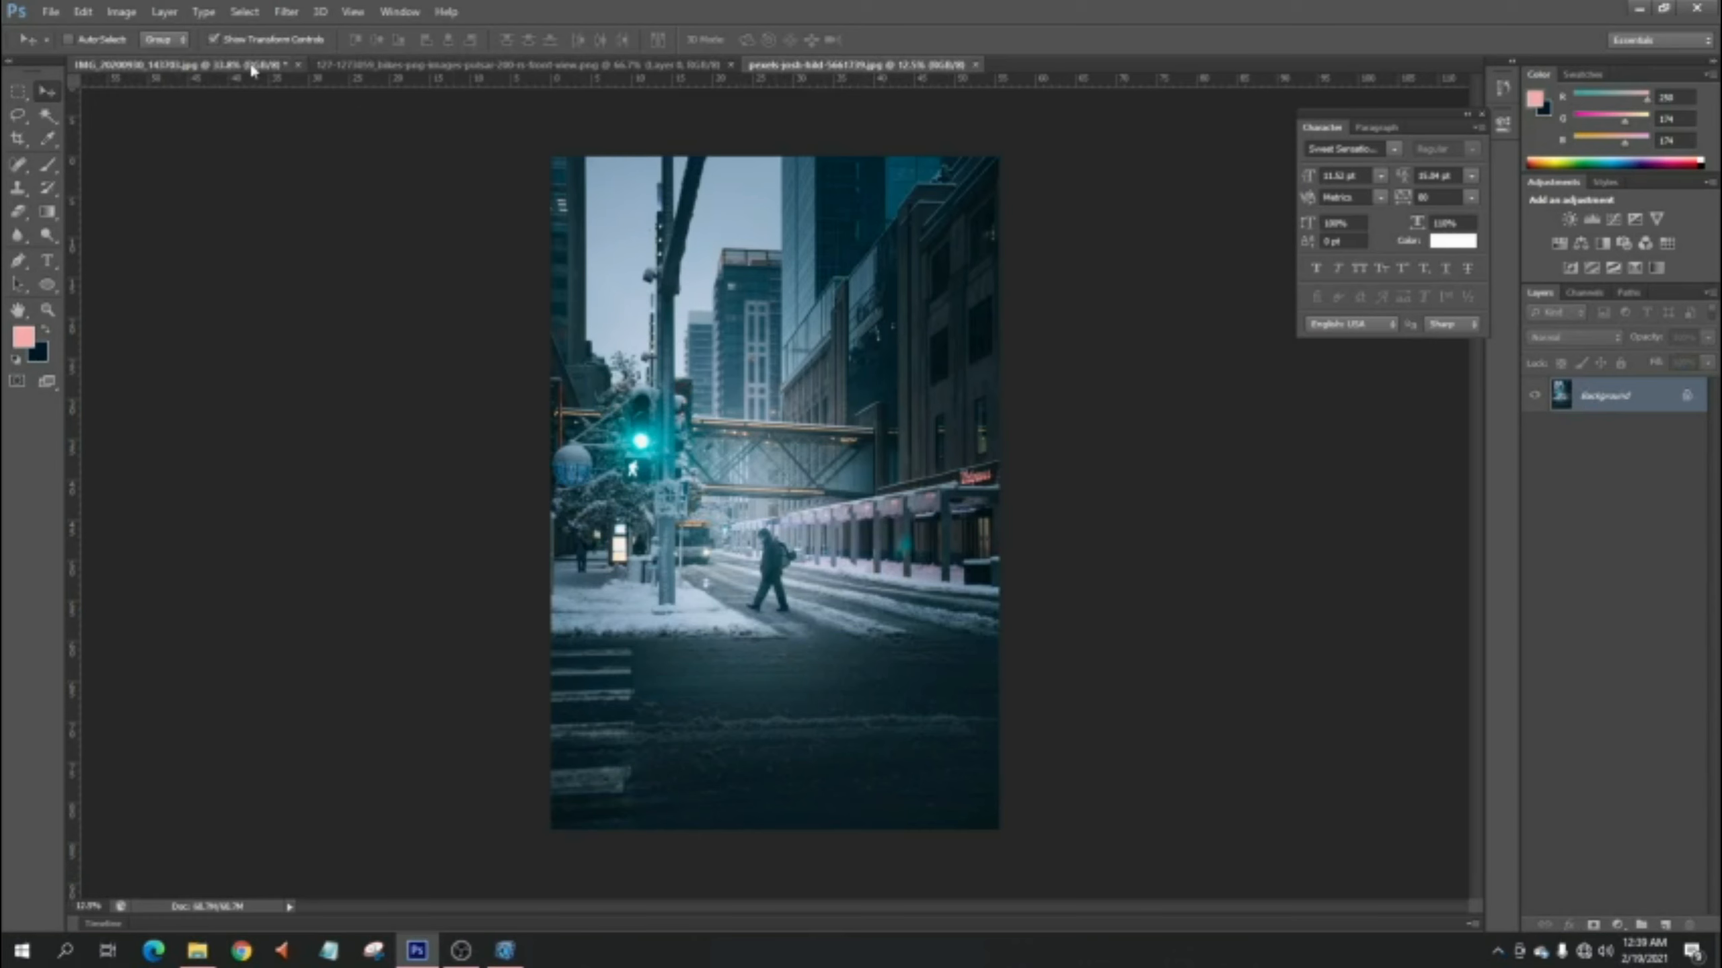
# - Duplicate the Background layer in the snowy street photo and hide the original Background layer
pyautogui.click(252, 66)
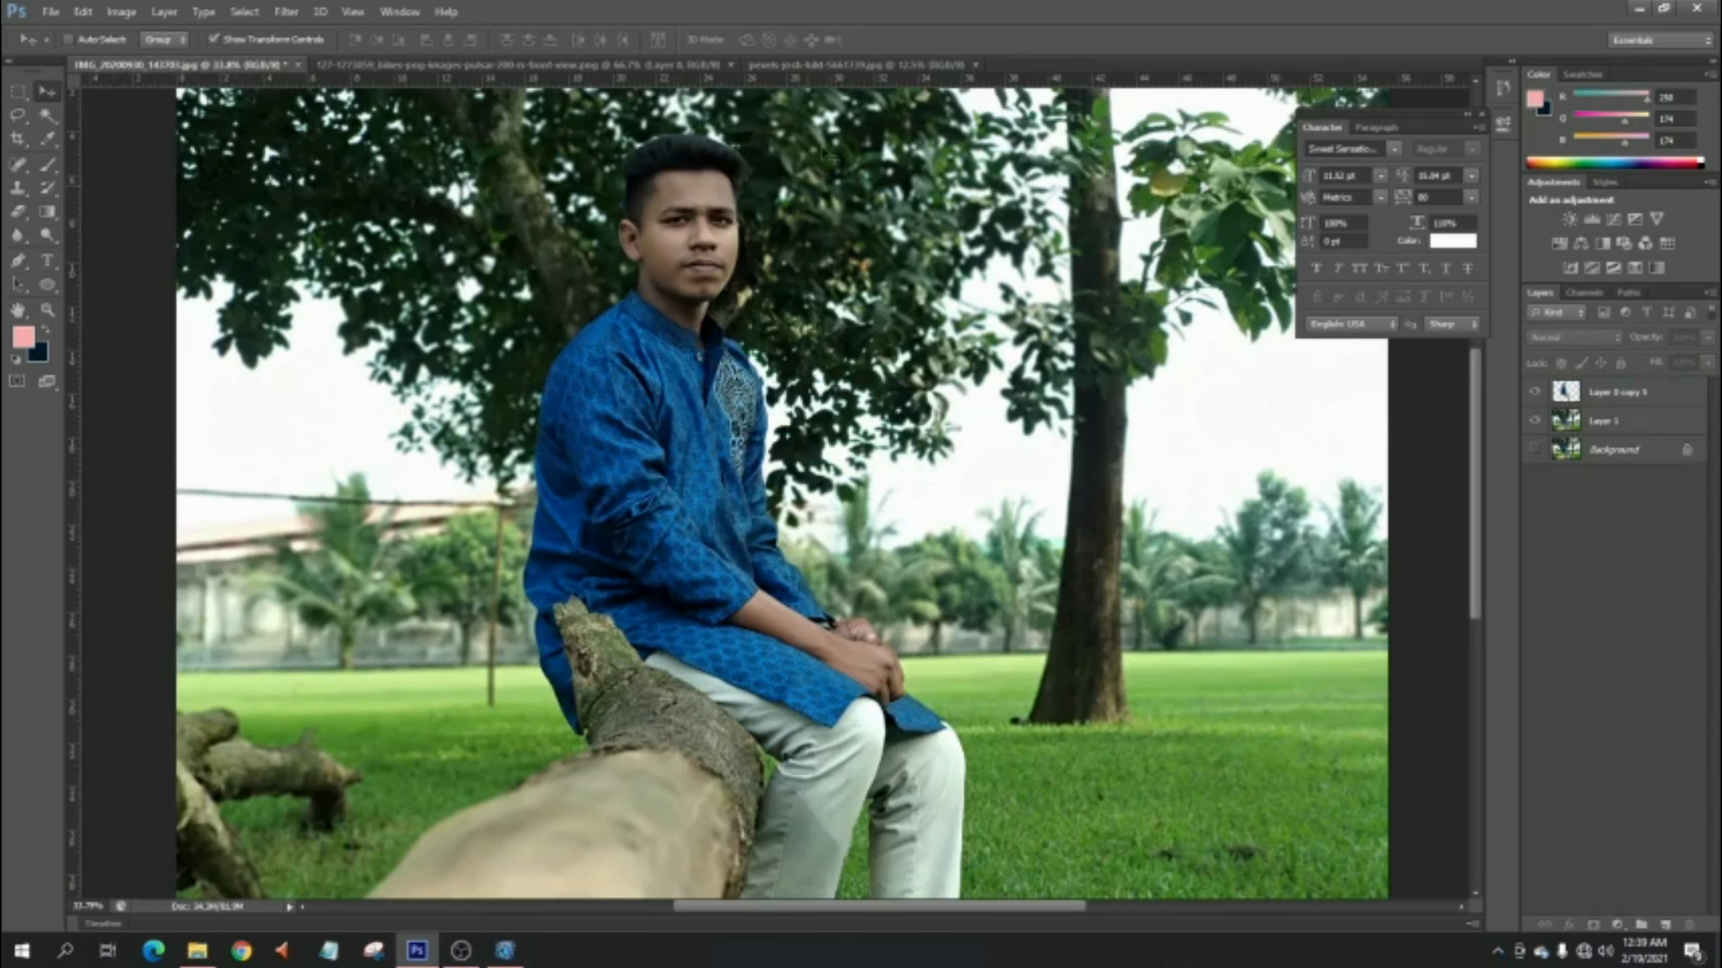
pyautogui.click(842, 65)
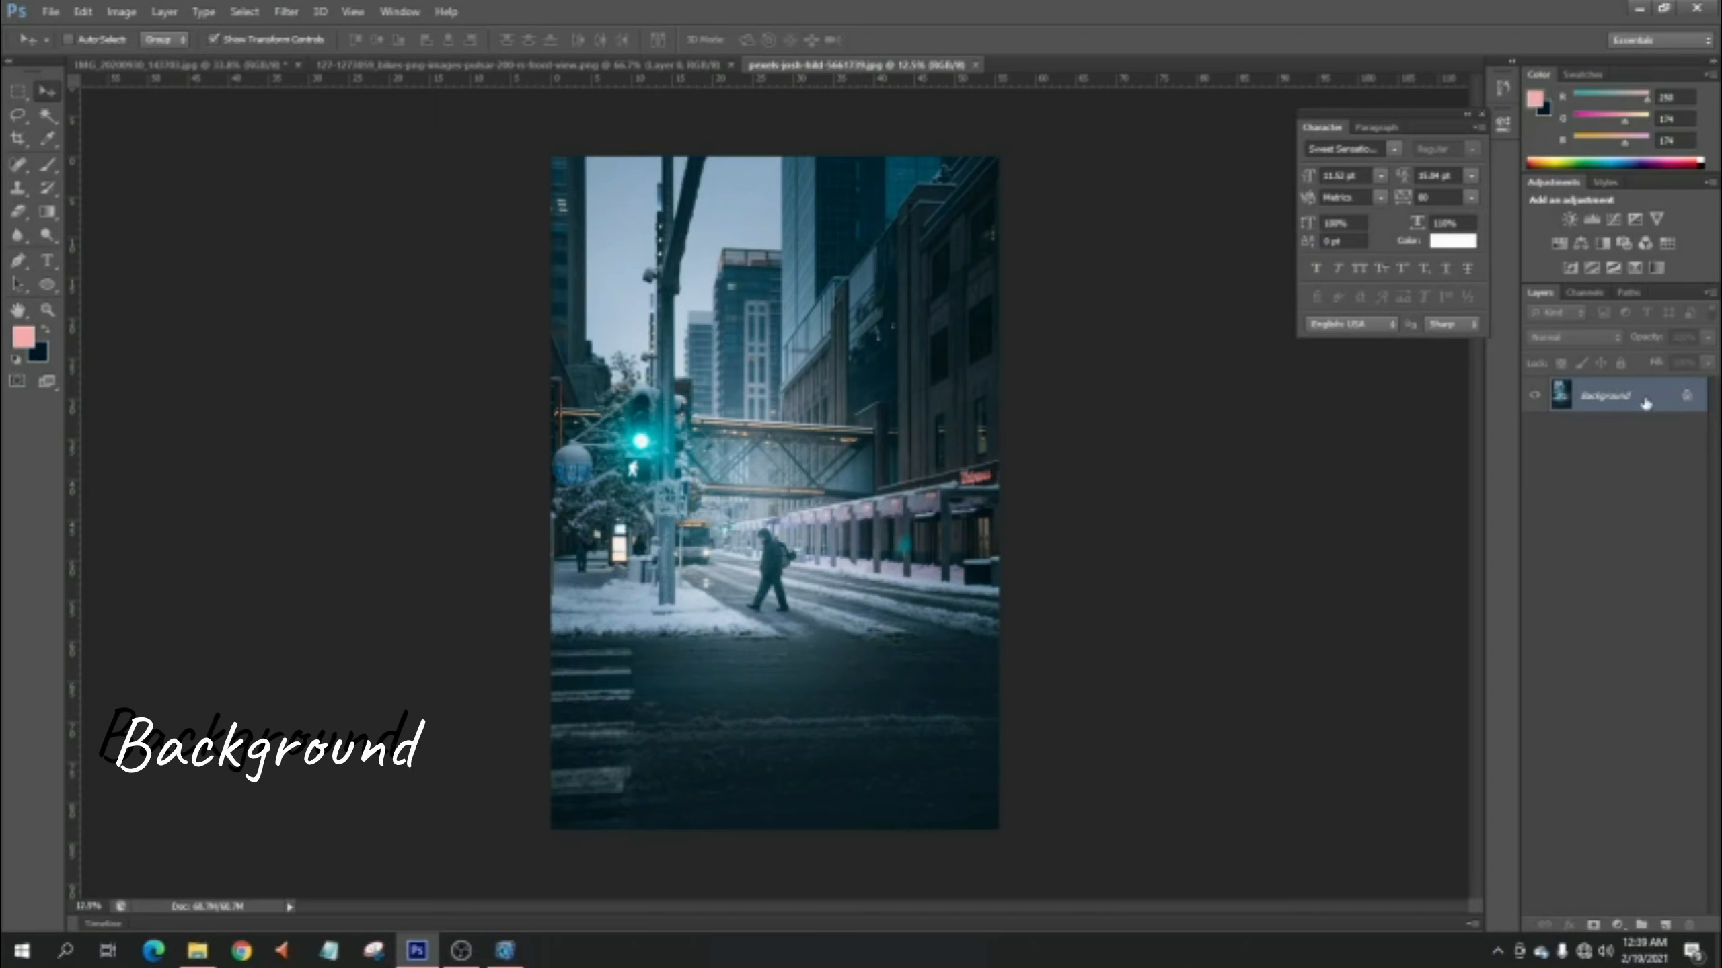
pyautogui.hotkey('ctrl', 'j')
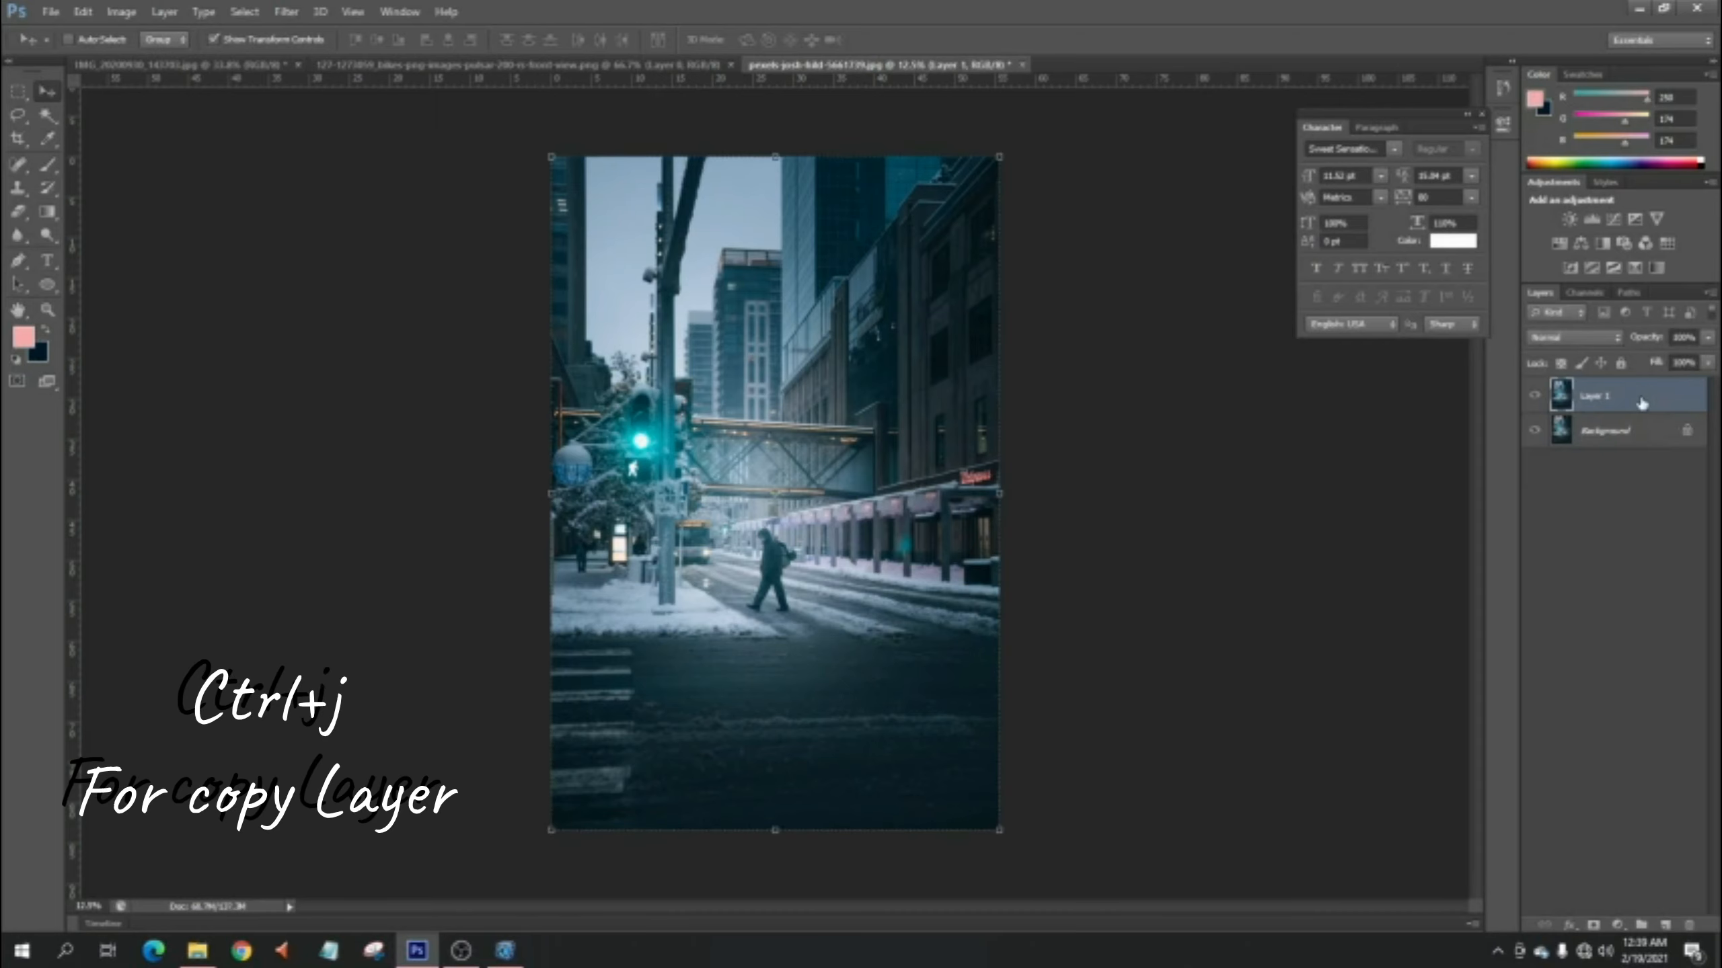
pyautogui.click(1614, 558)
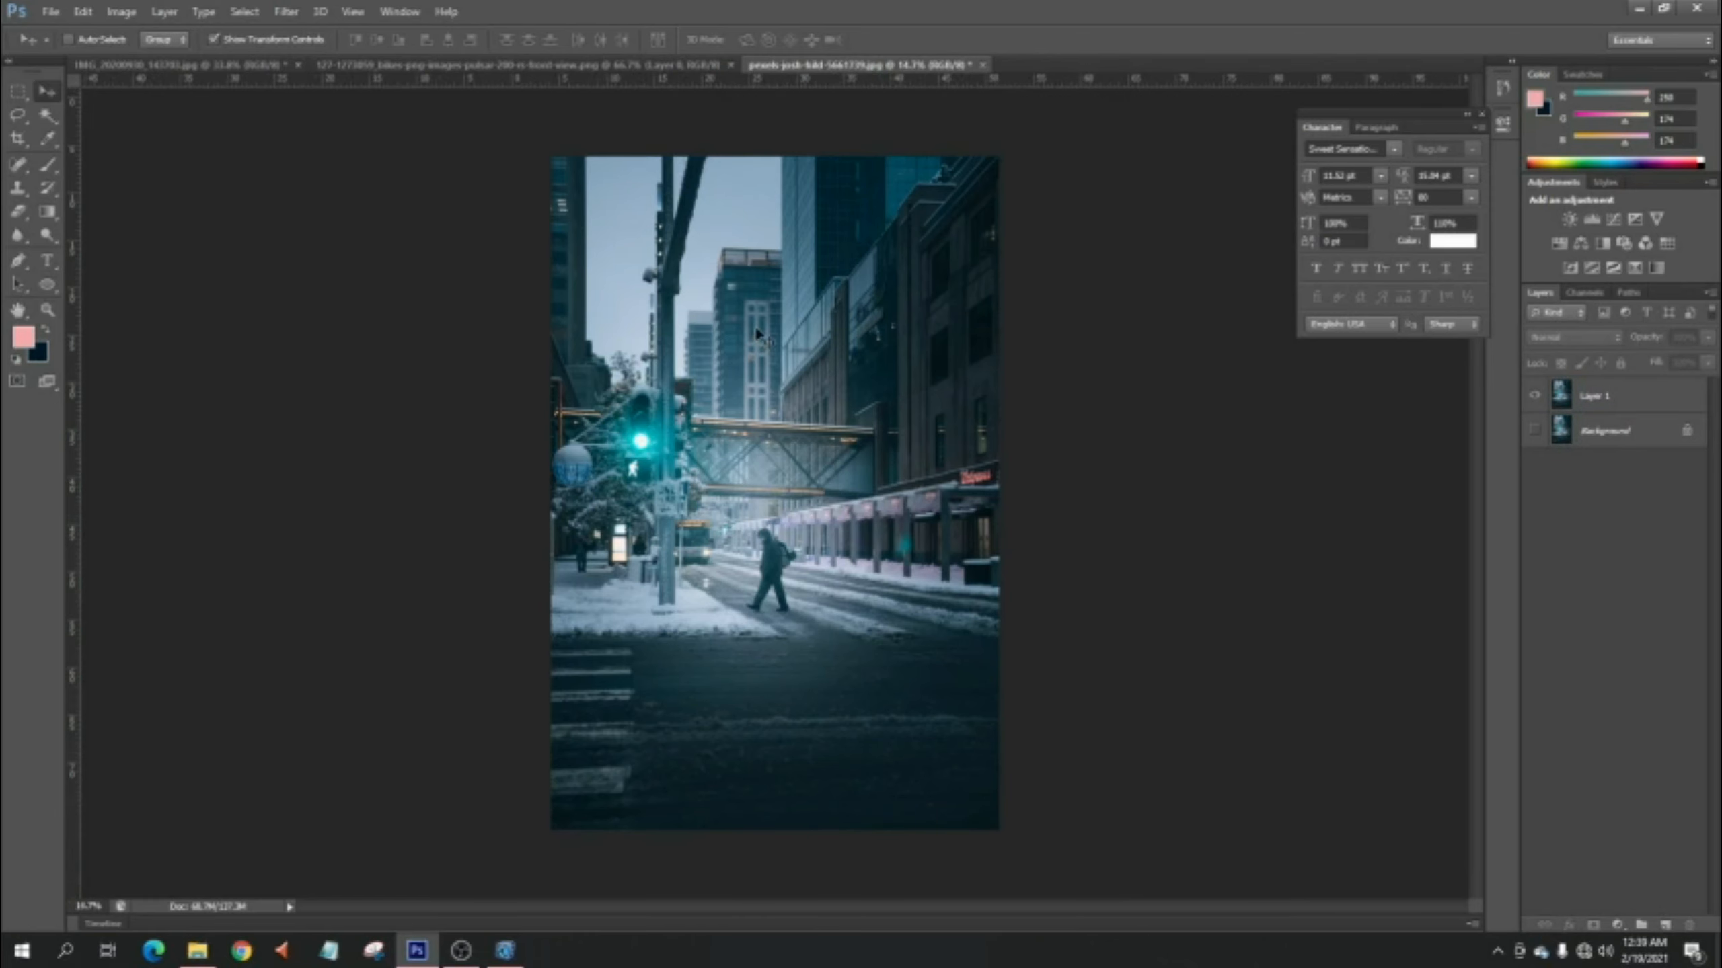
pyautogui.hotkey('ctrl', '0')
# - Hide Layer 1 in the portrait document so that only the cut-out of the seated man is shown
pyautogui.click(608, 66)
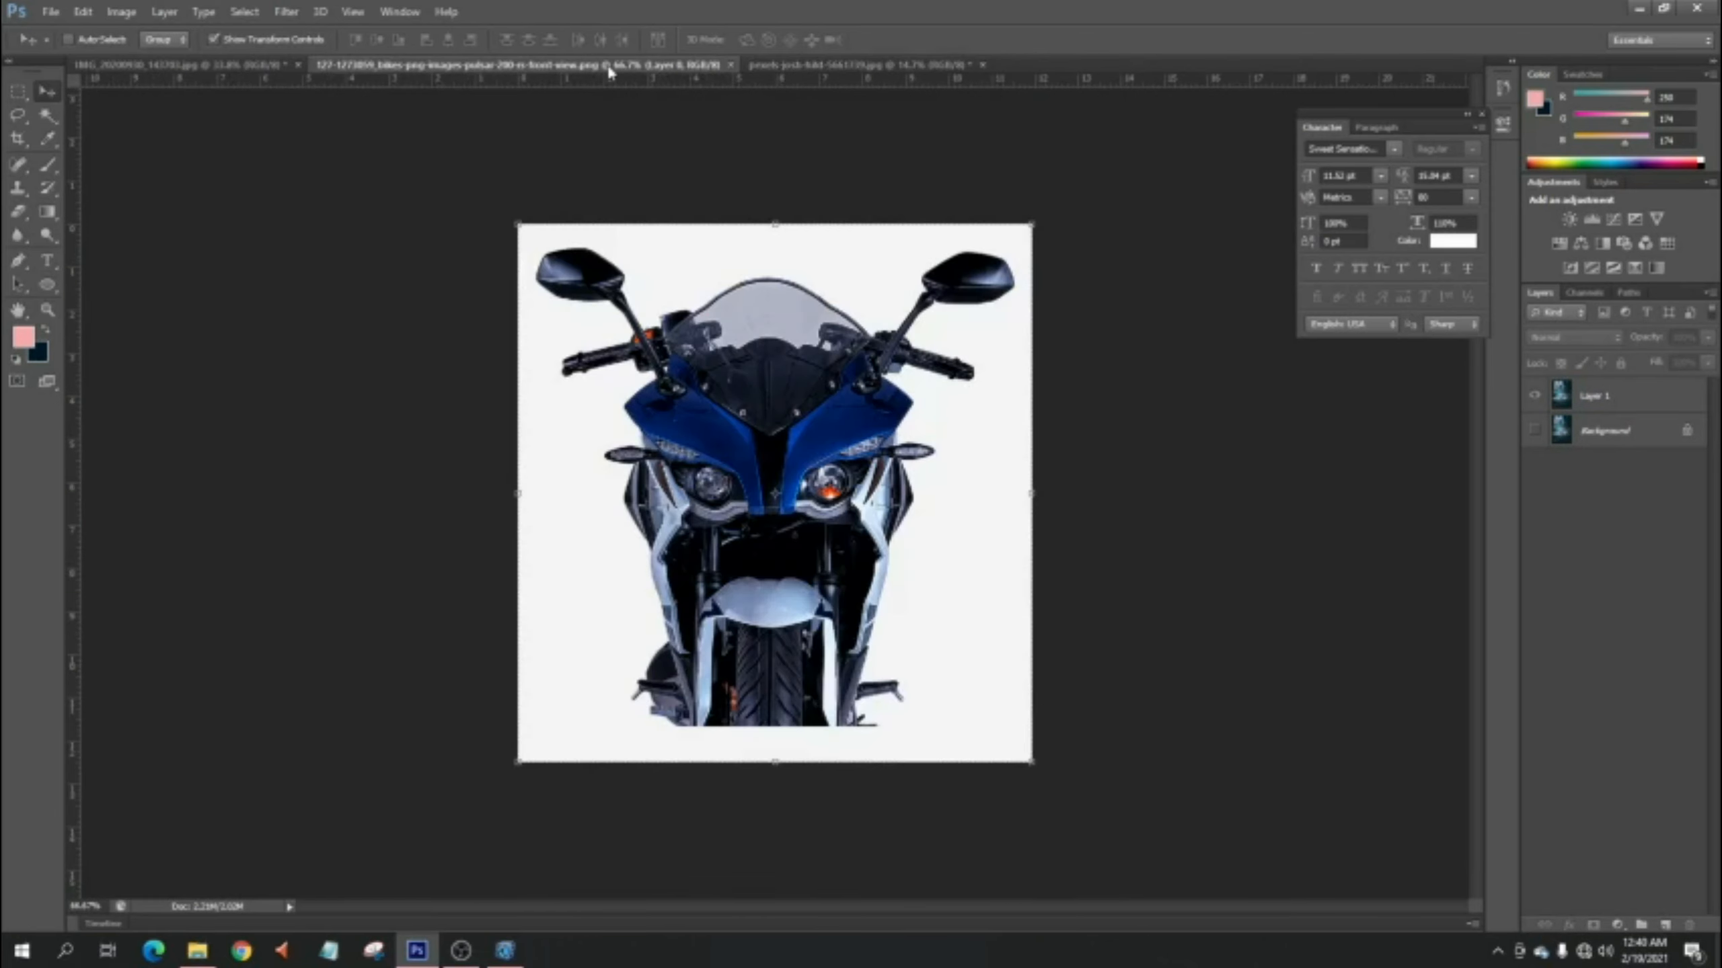
pyautogui.click(279, 66)
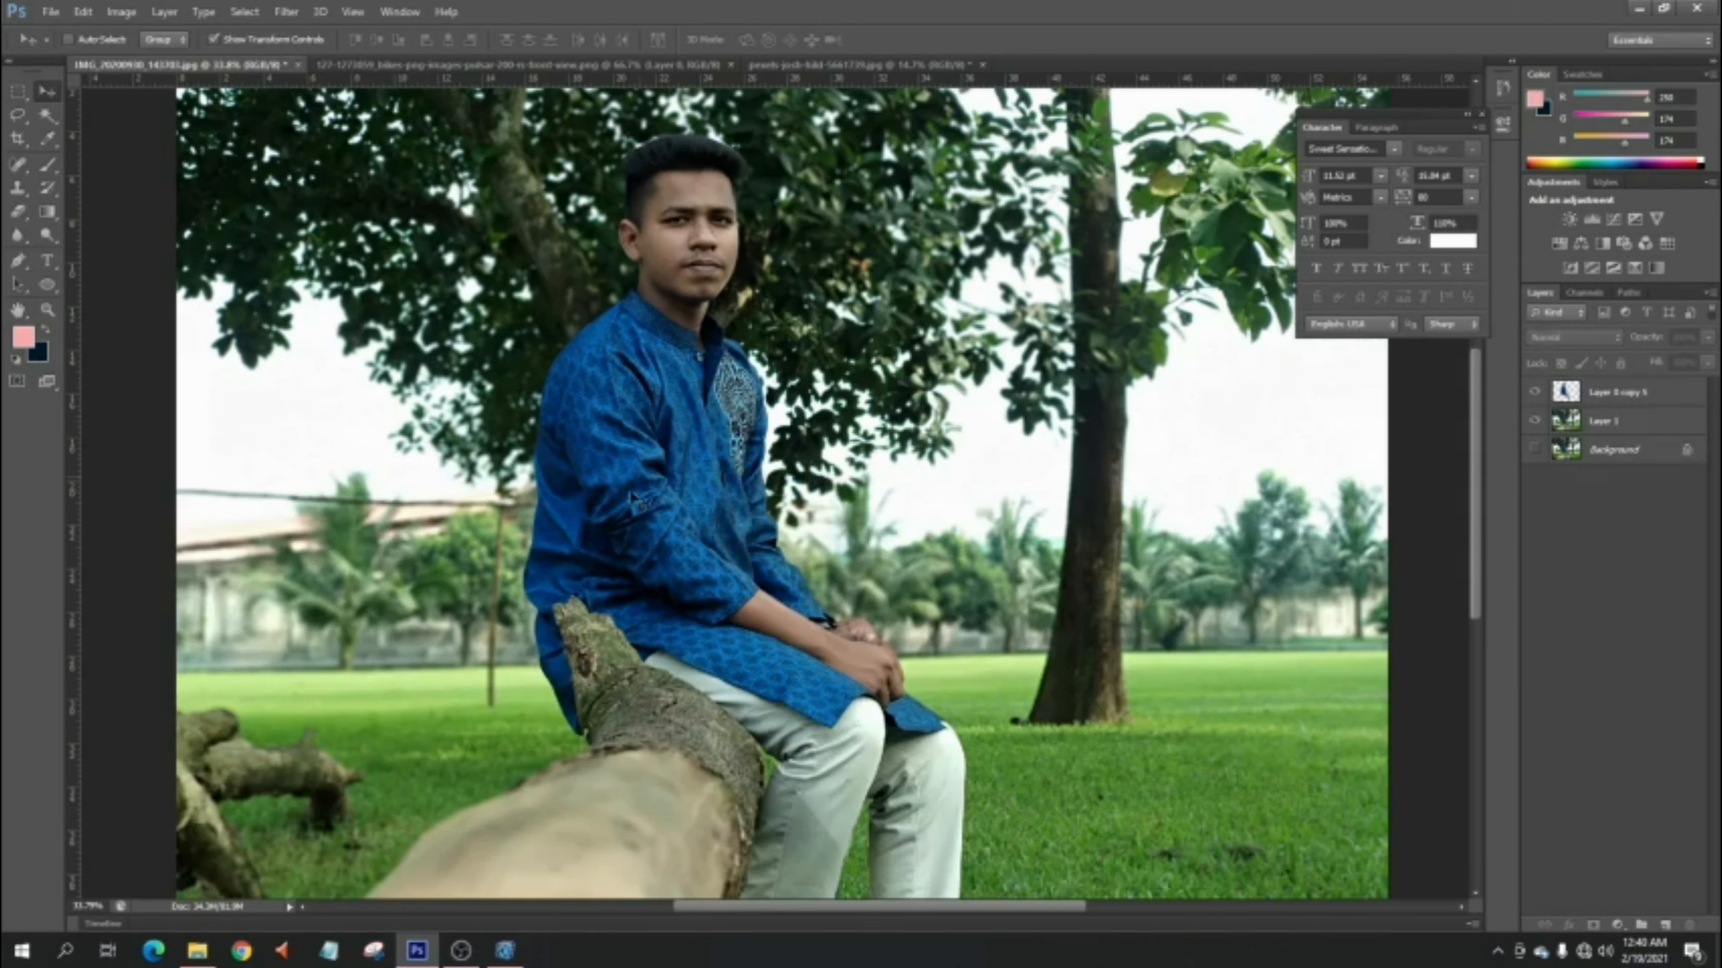
pyautogui.scroll(1, 587, 603)
pyautogui.scroll(-1, 588, 356)
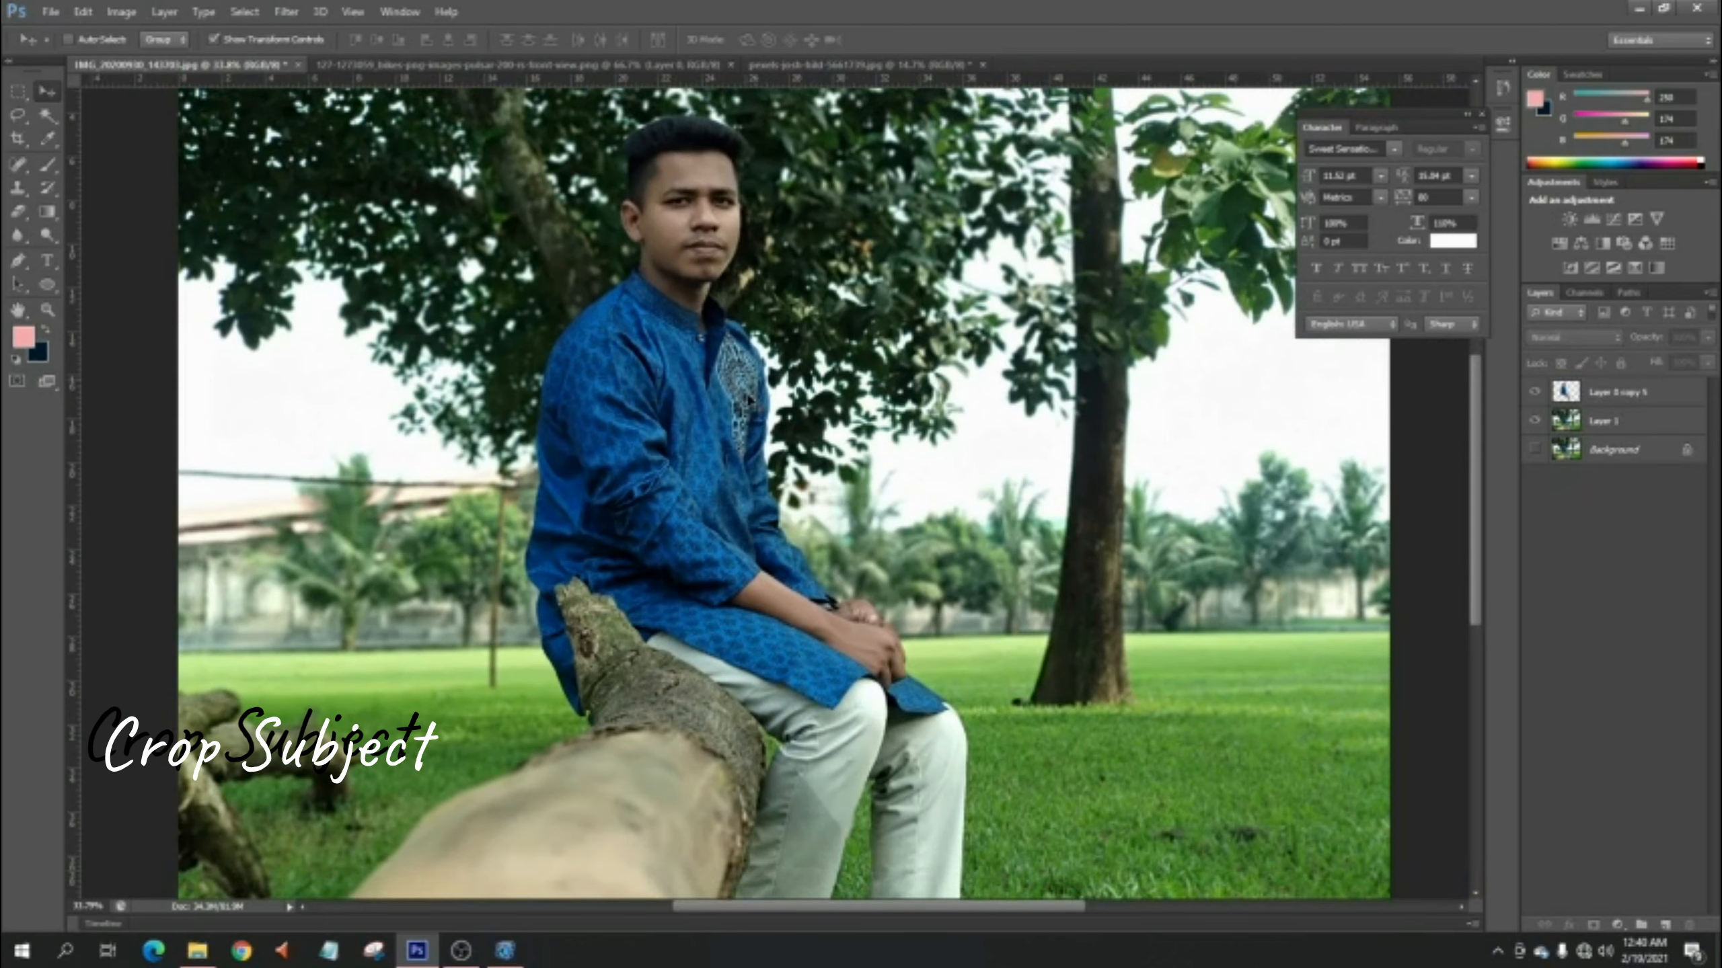
pyautogui.click(1535, 420)
pyautogui.click(1533, 421)
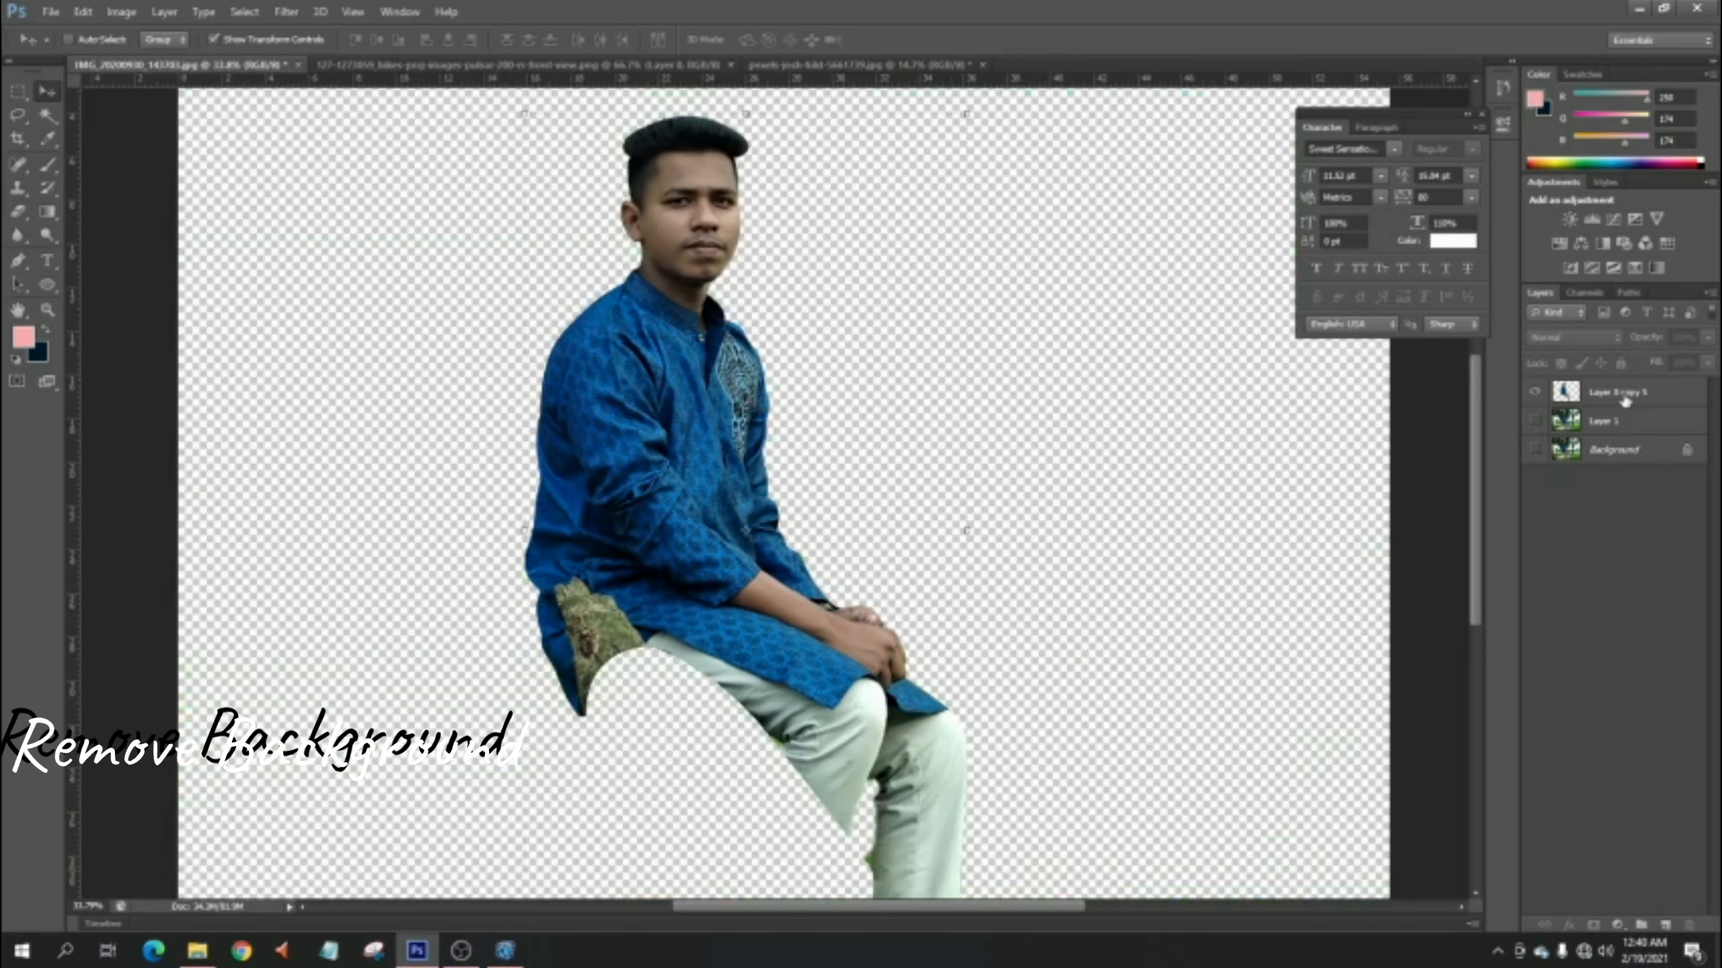
# - Copy the cut-out man from the portrait document into the street photo as a new layer
pyautogui.keyDown('ctrl'); pyautogui.click(682, 426); pyautogui.keyUp('ctrl')
pyautogui.moveTo(682, 426); pyautogui.dragTo(912, 68)
pyautogui.click(878, 65)
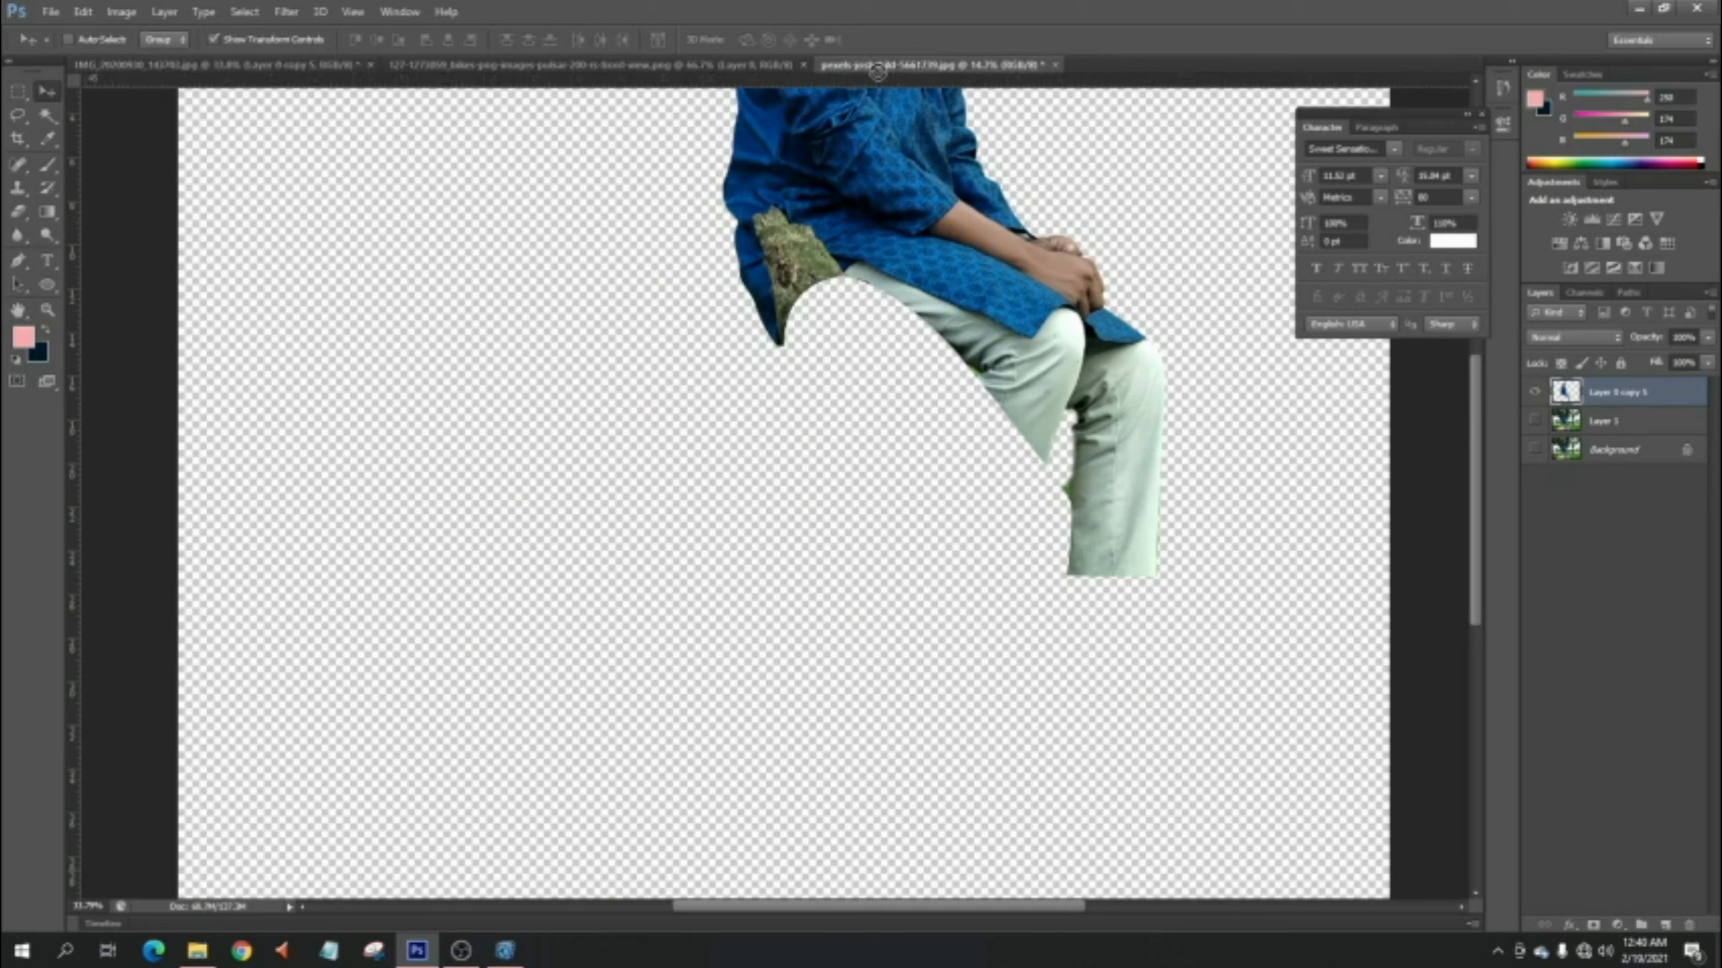
pyautogui.moveTo(827, 306); pyautogui.dragTo(651, 345)
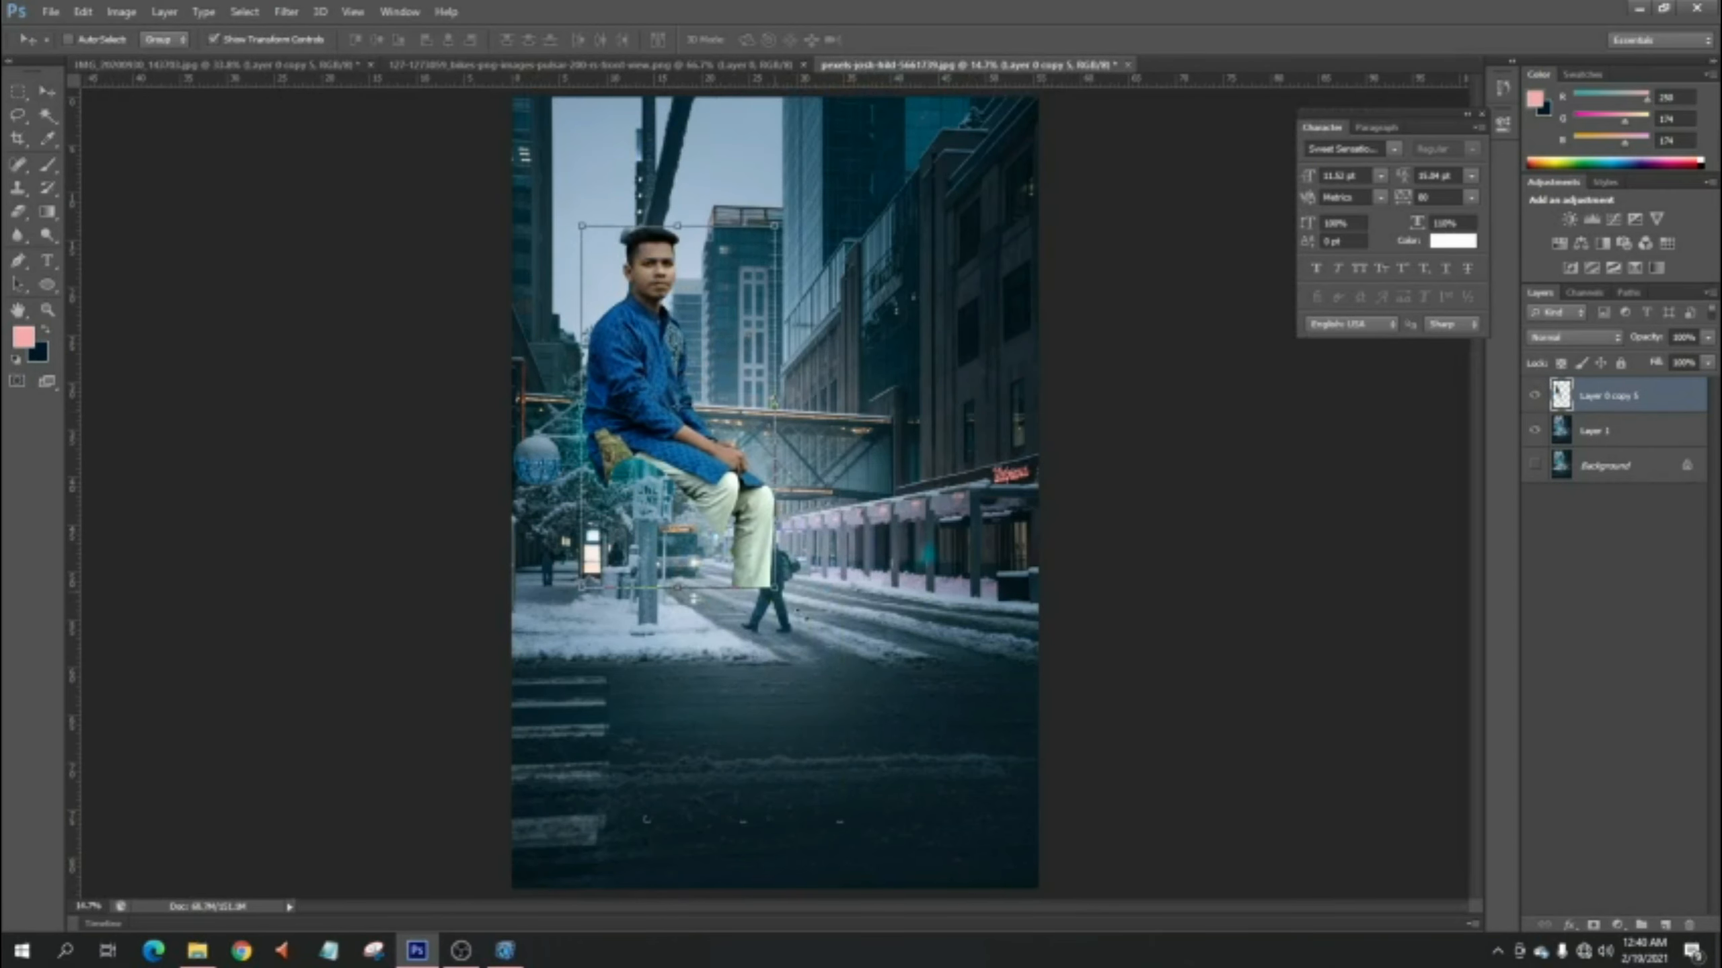
# - Scale the man up proportionally to about 160% and place him over the road, slightly right of the photo's centre
pyautogui.moveTo(772, 590); pyautogui.dragTo(1021, 858)
pyautogui.moveTo(851, 732); pyautogui.dragTo(817, 650)
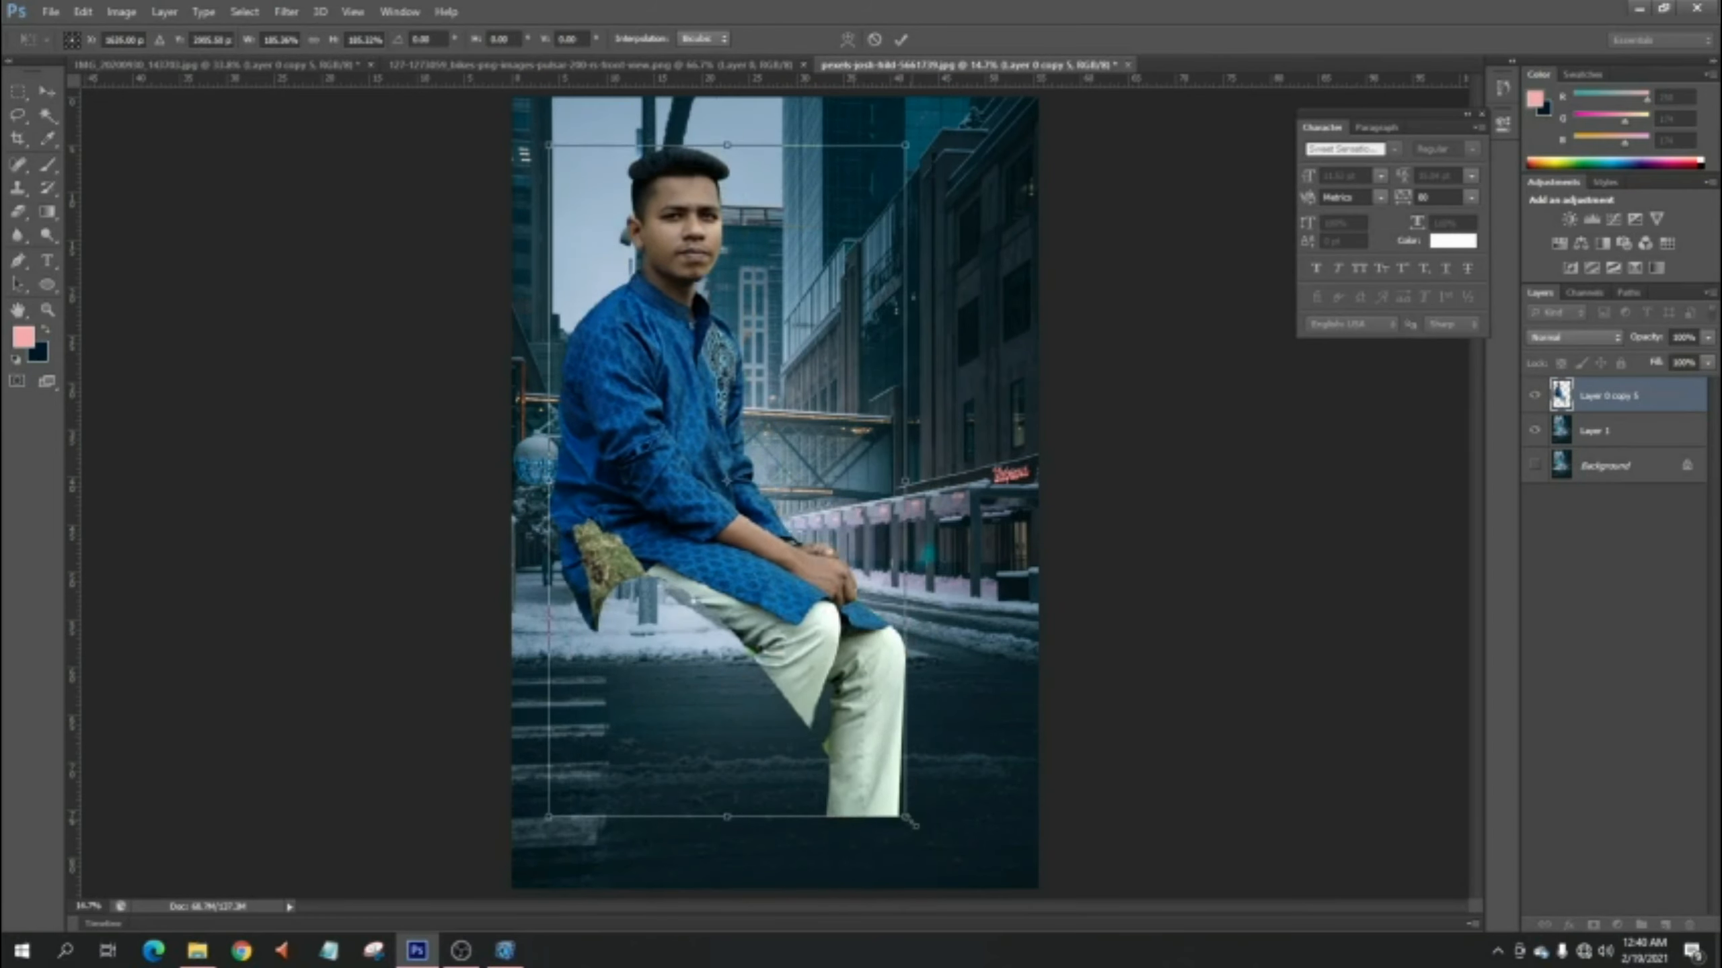
pyautogui.moveTo(914, 823); pyautogui.dragTo(857, 726)
pyautogui.moveTo(759, 581); pyautogui.dragTo(853, 691)
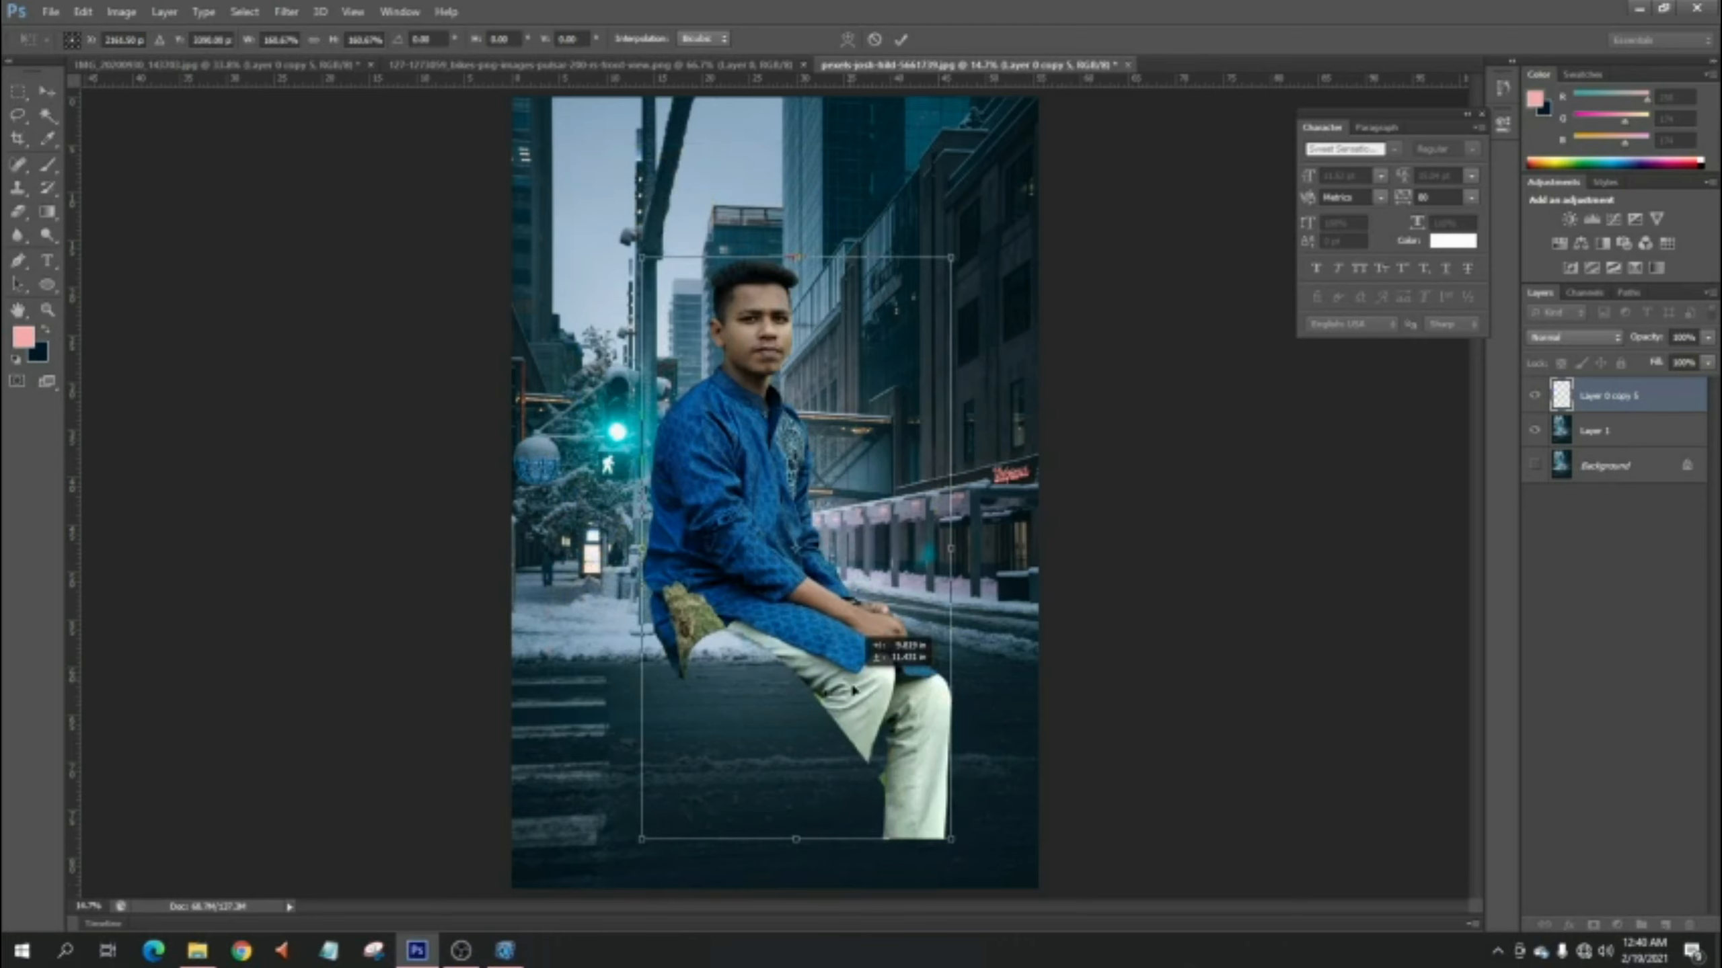
pyautogui.moveTo(855, 691); pyautogui.dragTo(857, 696)
pyautogui.press('Return')
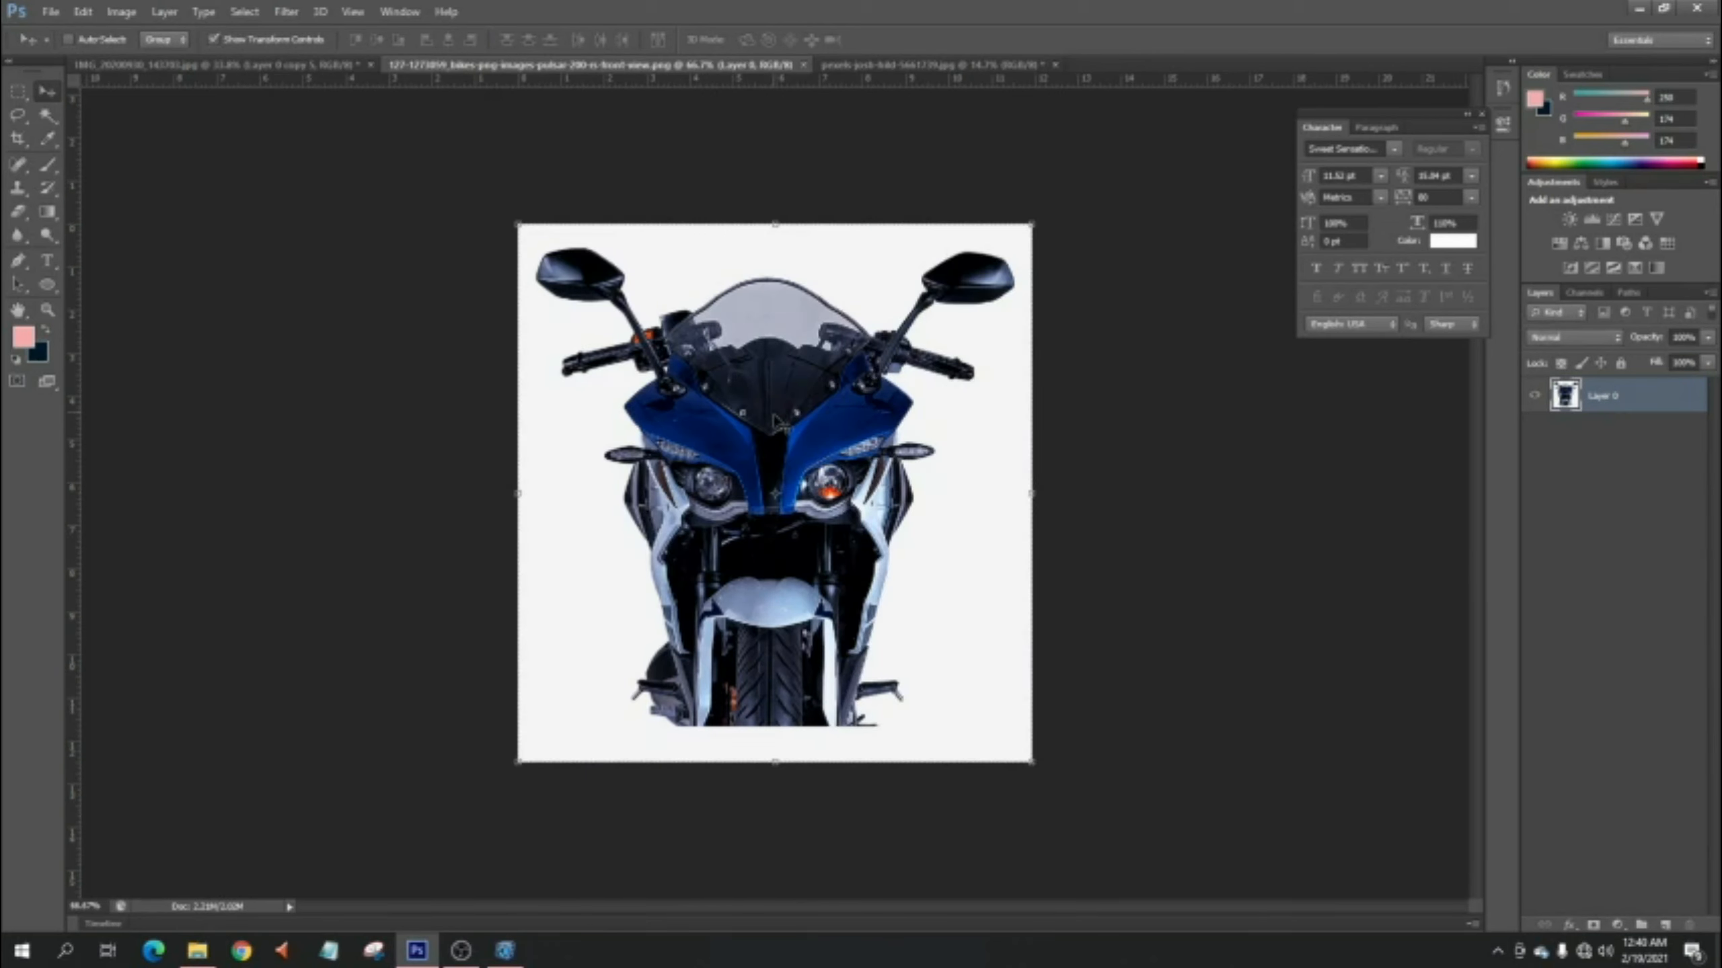
# - Select the white background around the motorcycle with the Magic Wand in the motorcycle document and delete it
pyautogui.scroll(3, 778, 422)
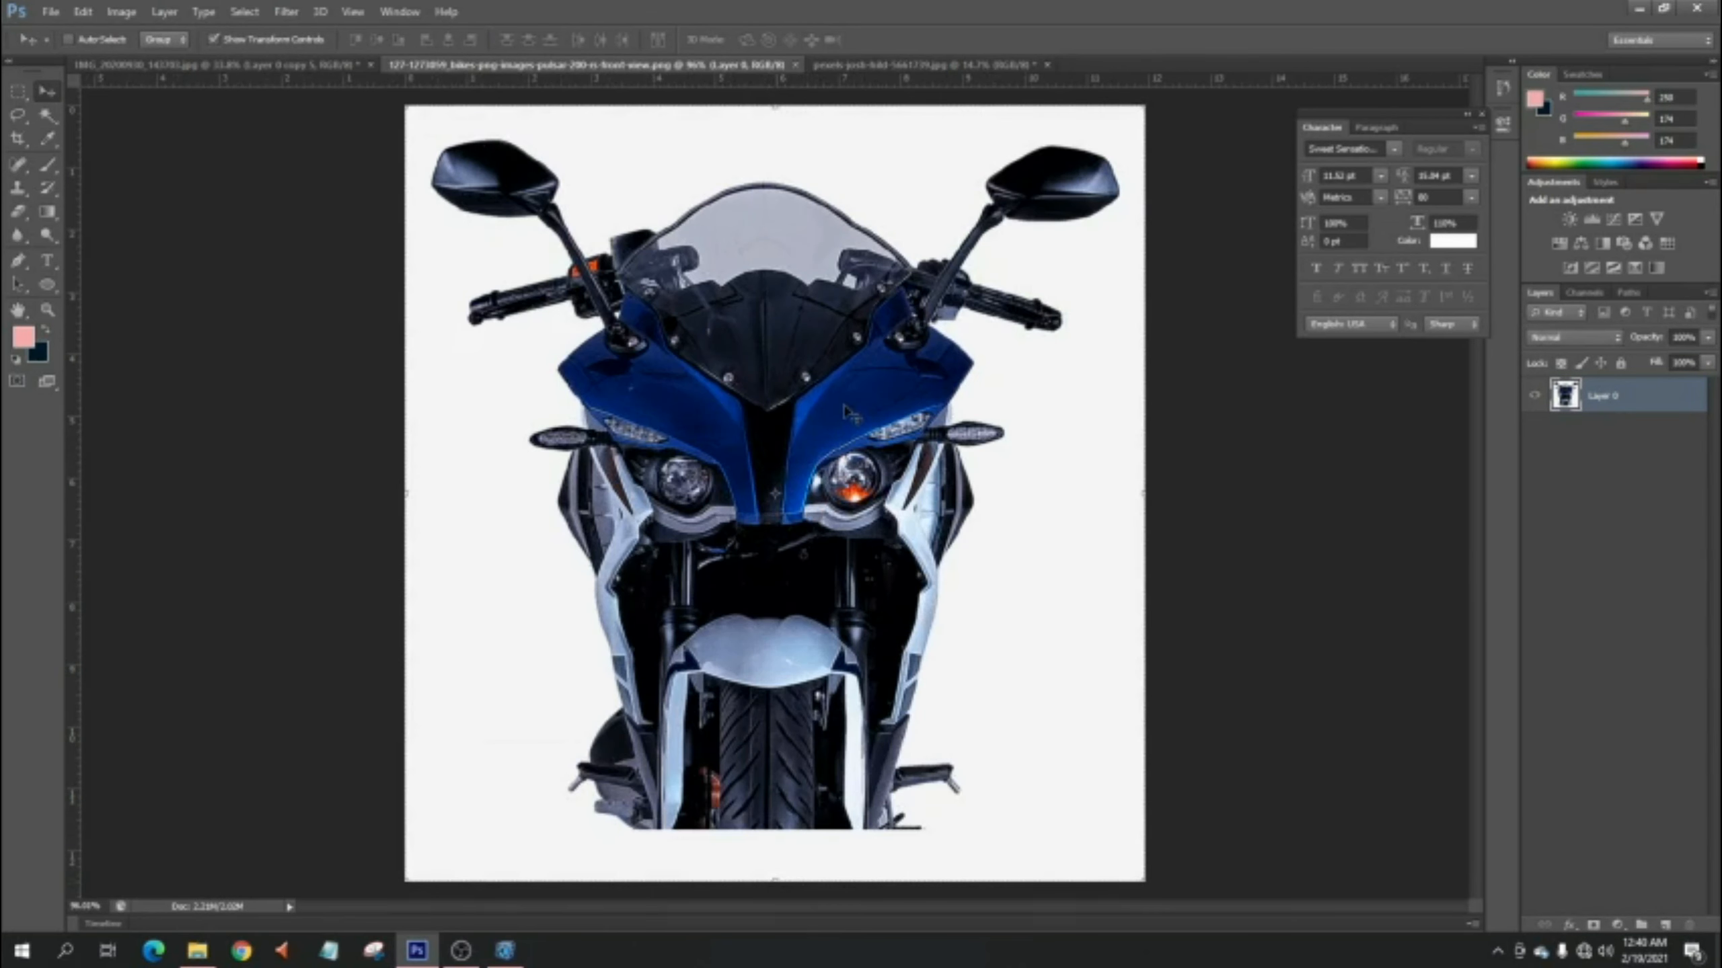
pyautogui.click(47, 117)
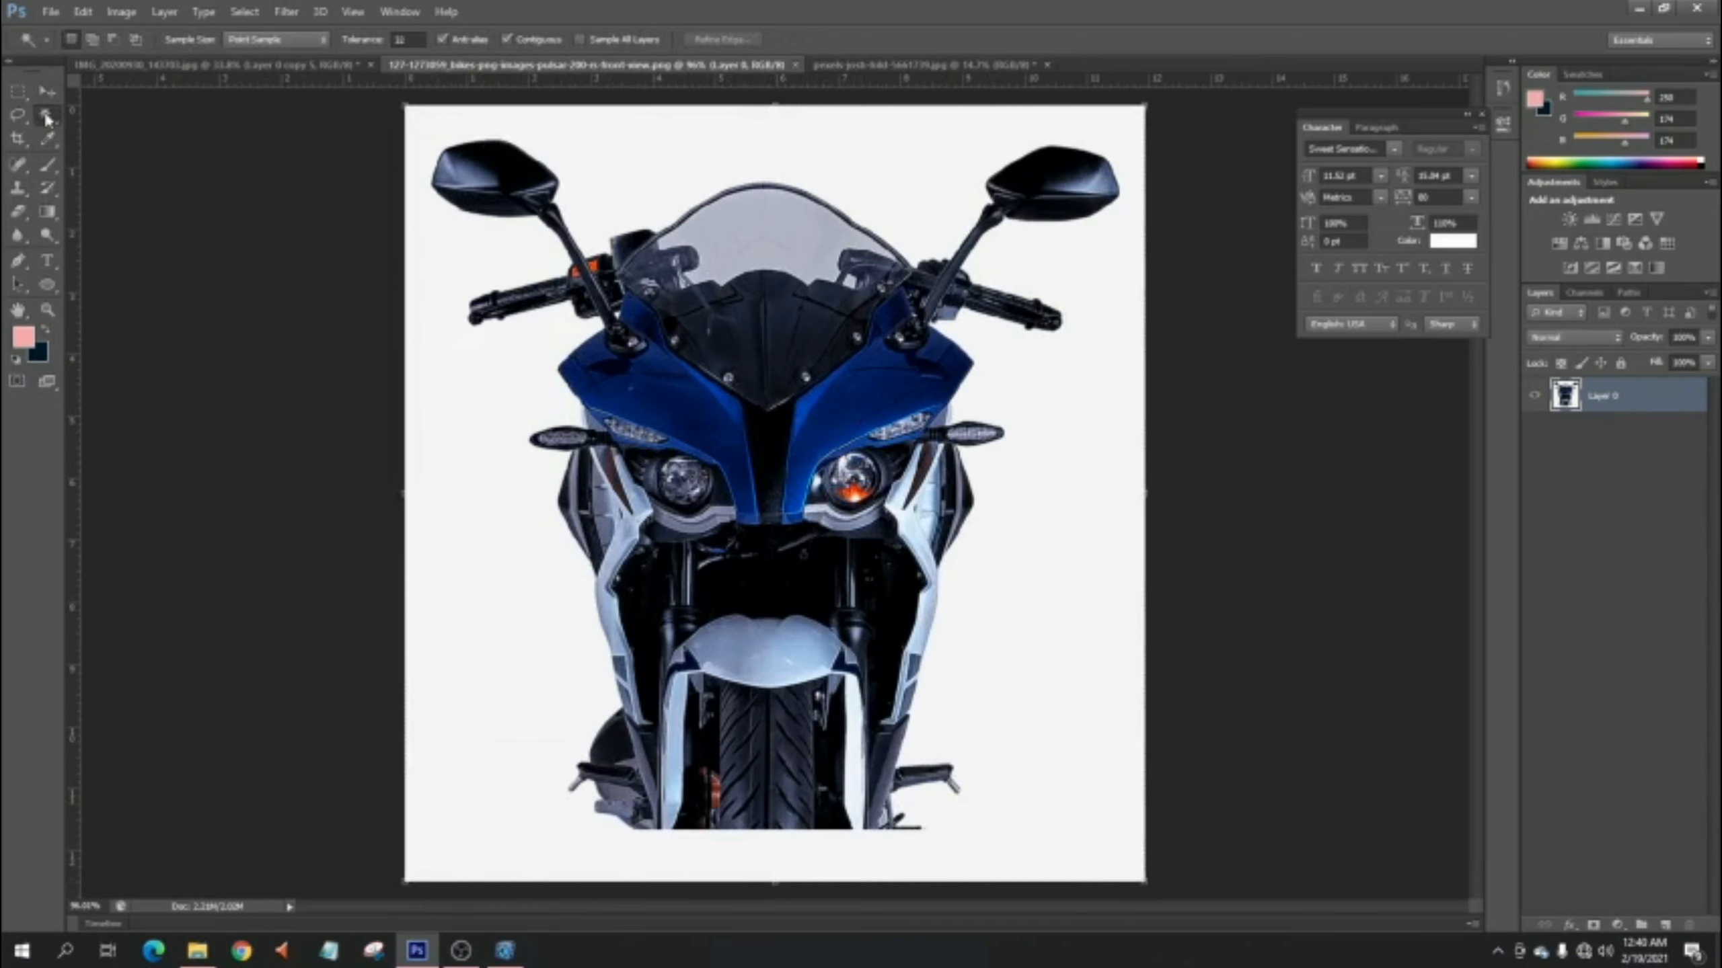
pyautogui.click(487, 472)
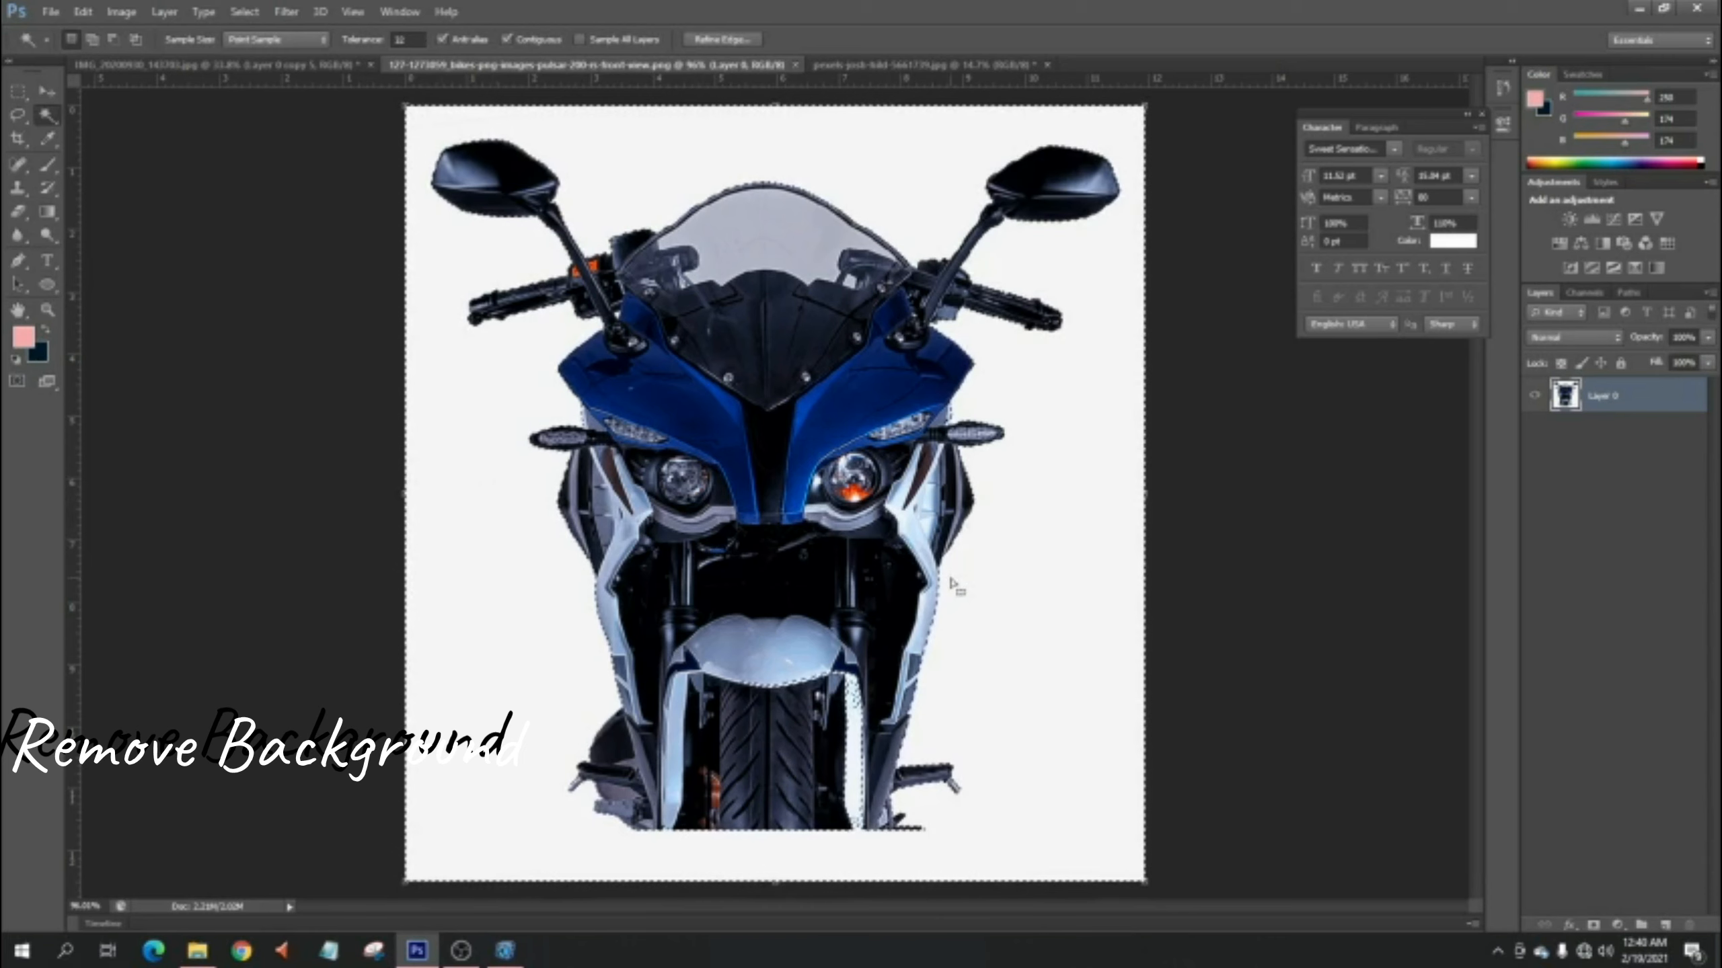
pyautogui.press('Delete')
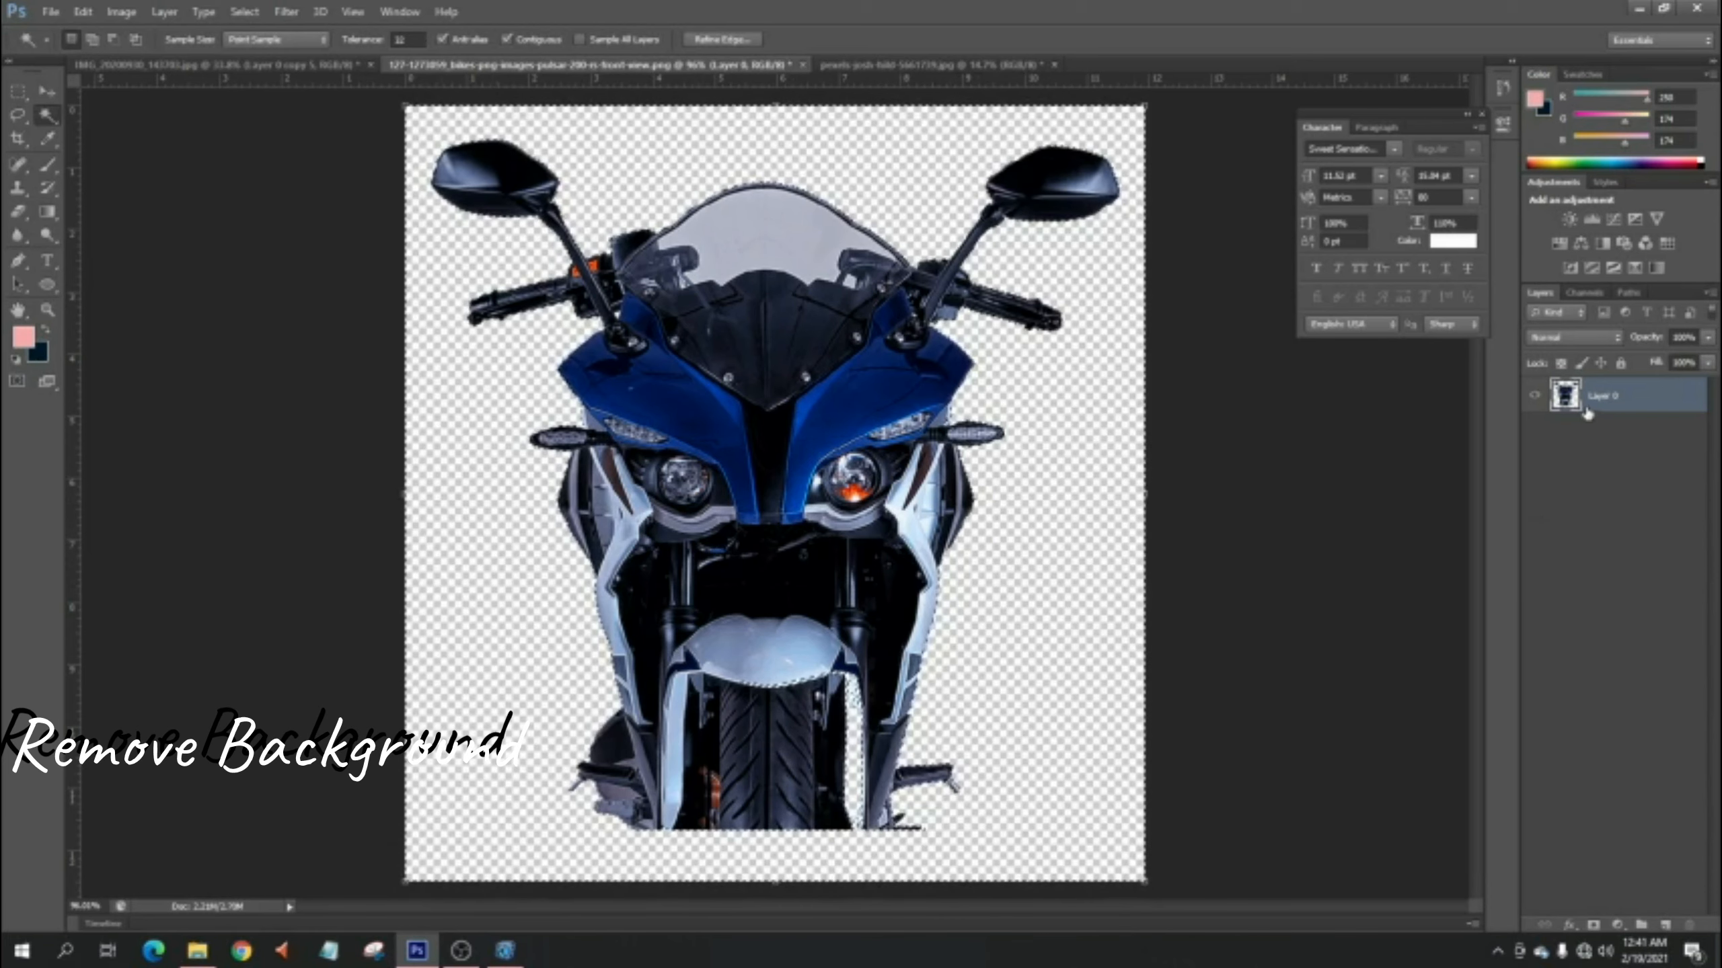
# - Copy the cut-out motorcycle into the street photo and enlarge it to about 526% in front of the man
pyautogui.click(17, 90)
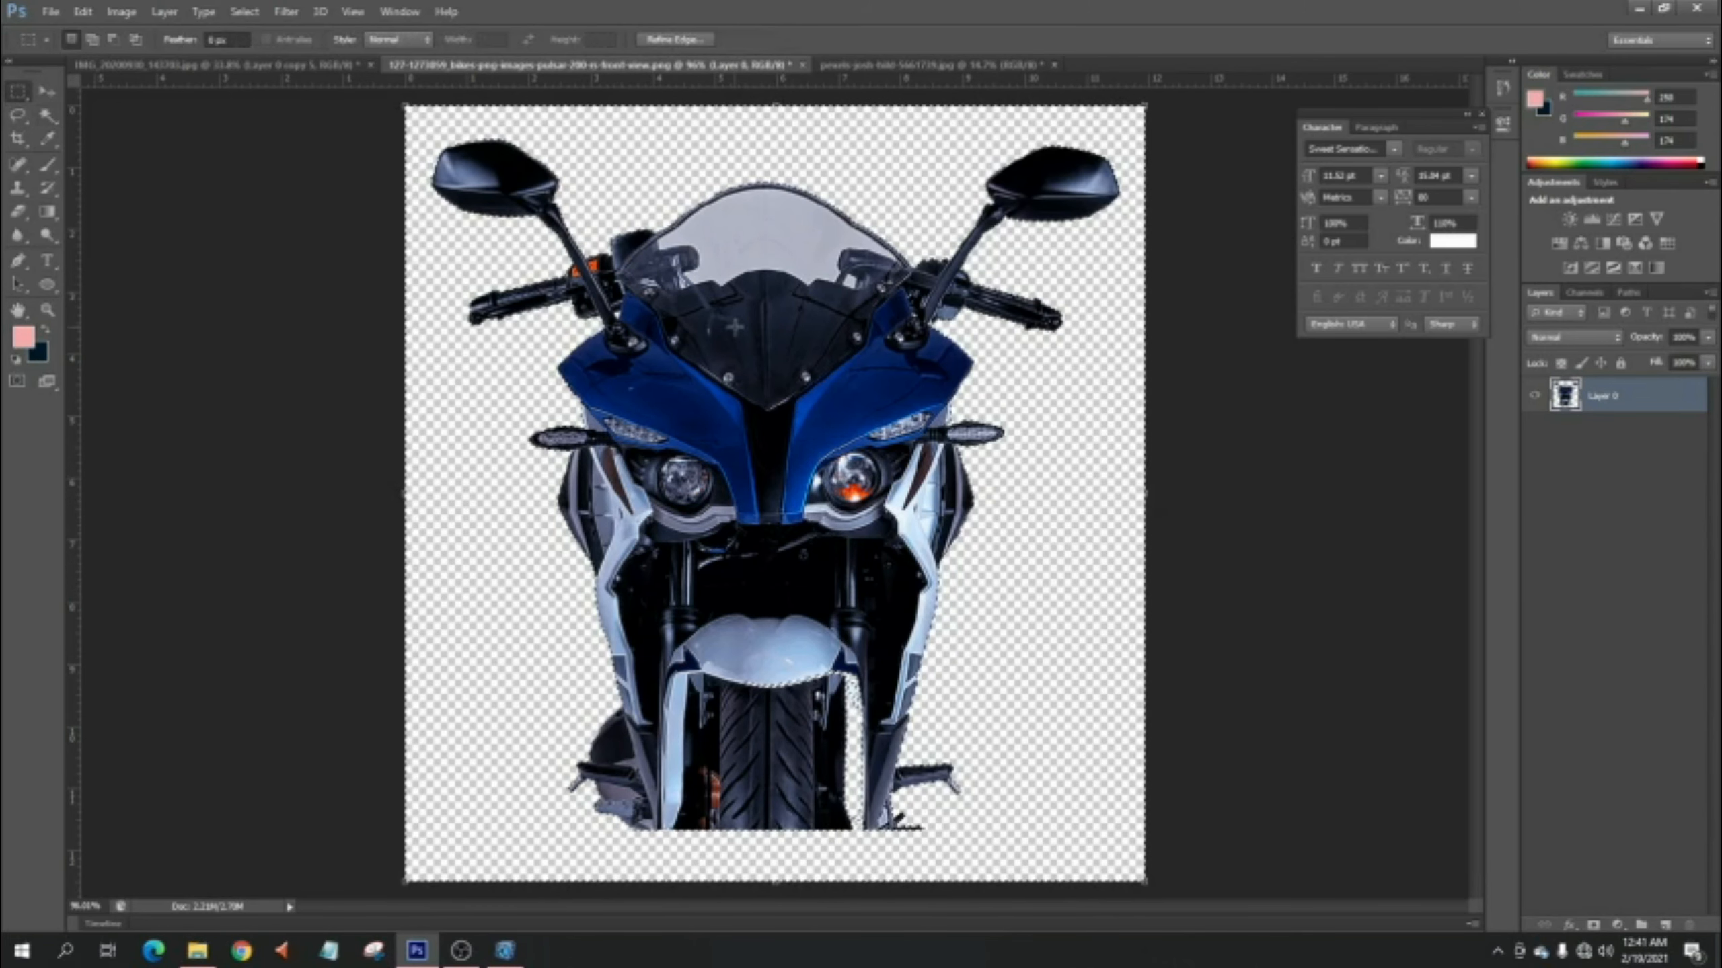
pyautogui.press('v')
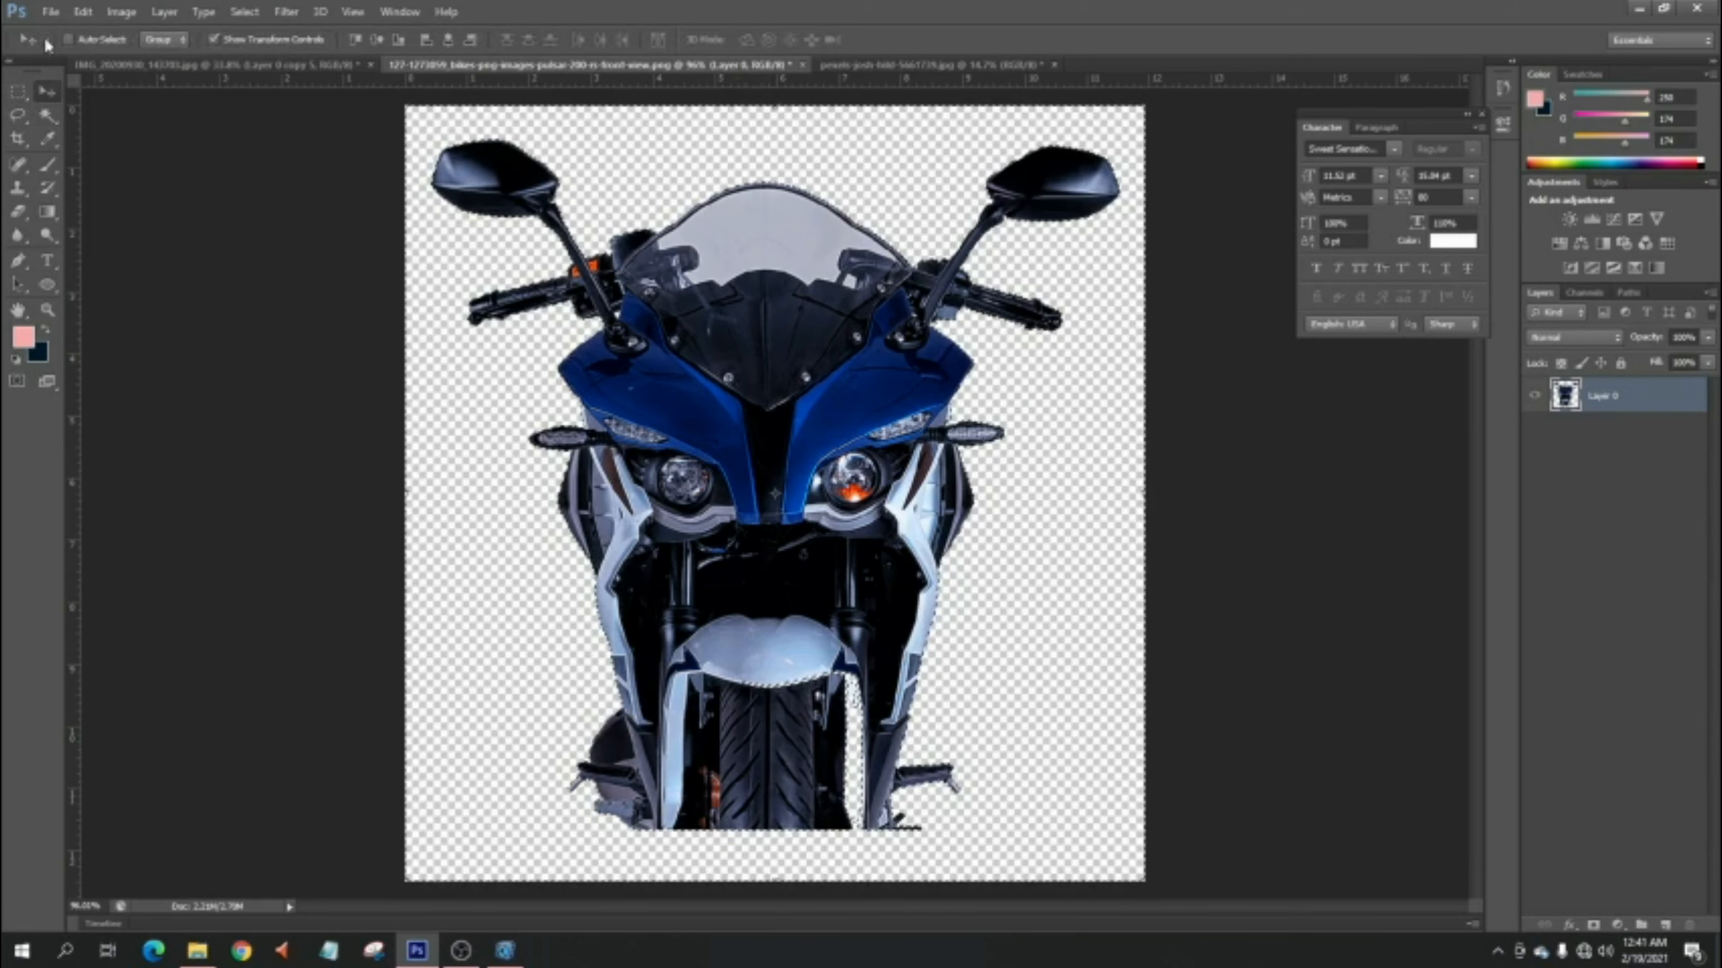
pyautogui.moveTo(744, 380); pyautogui.dragTo(445, 412)
pyautogui.moveTo(791, 755); pyautogui.dragTo(1027, 946)
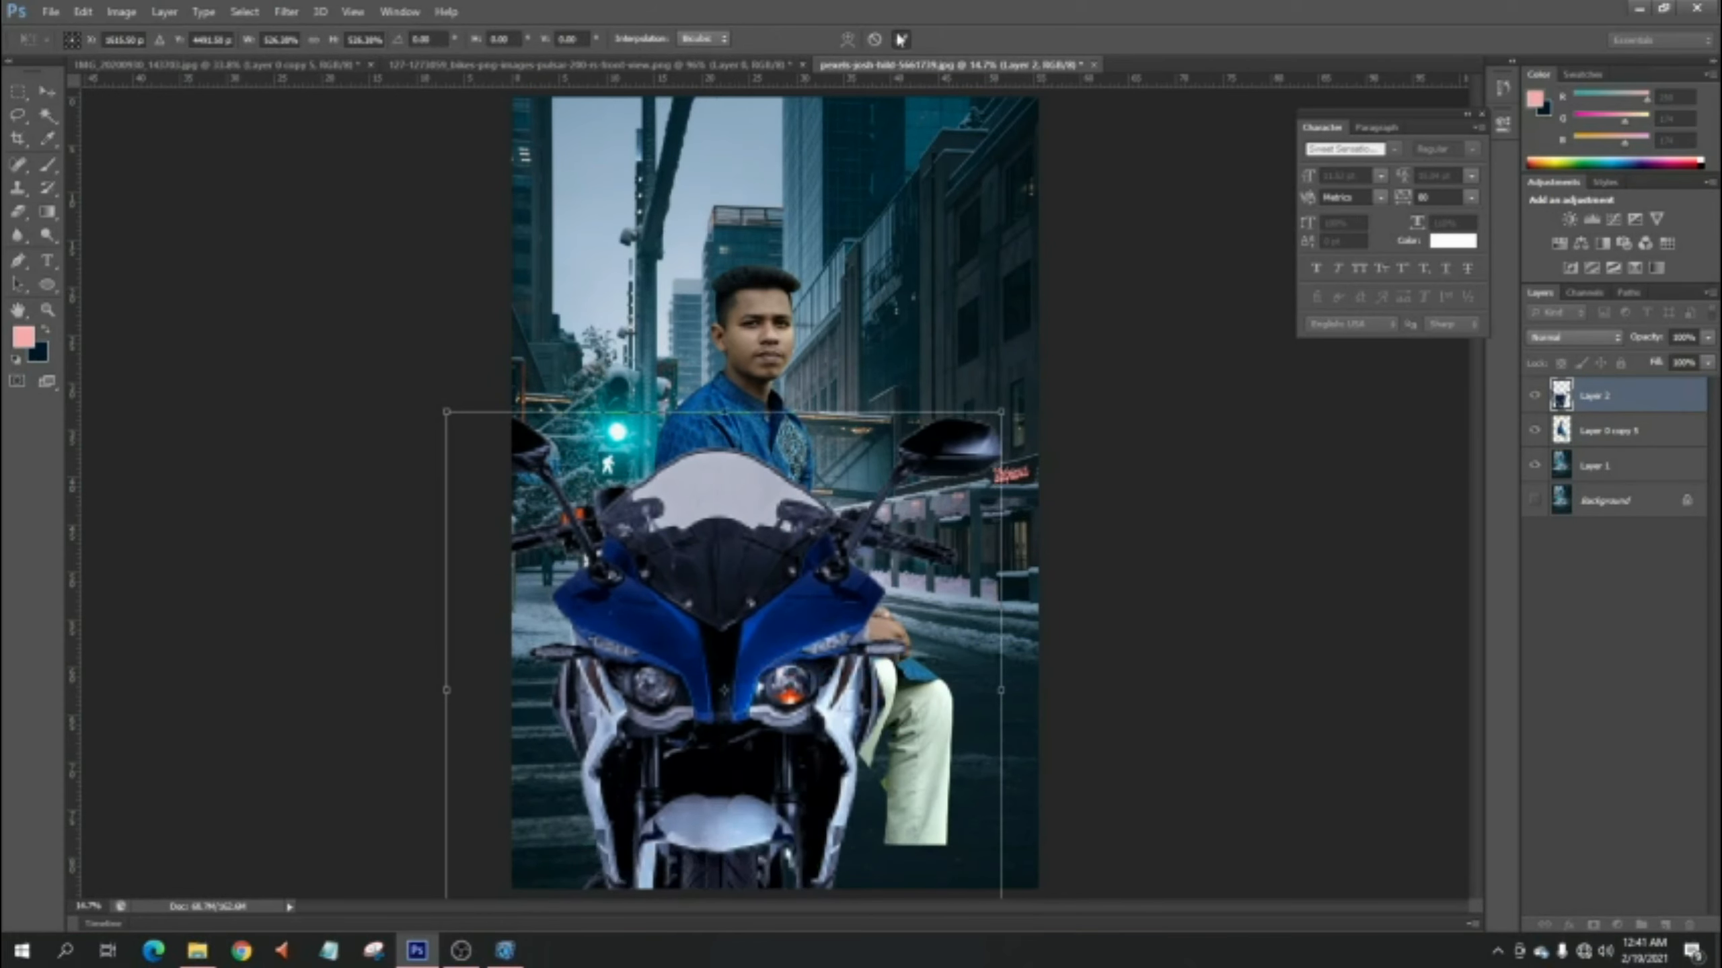
pyautogui.press('Return')
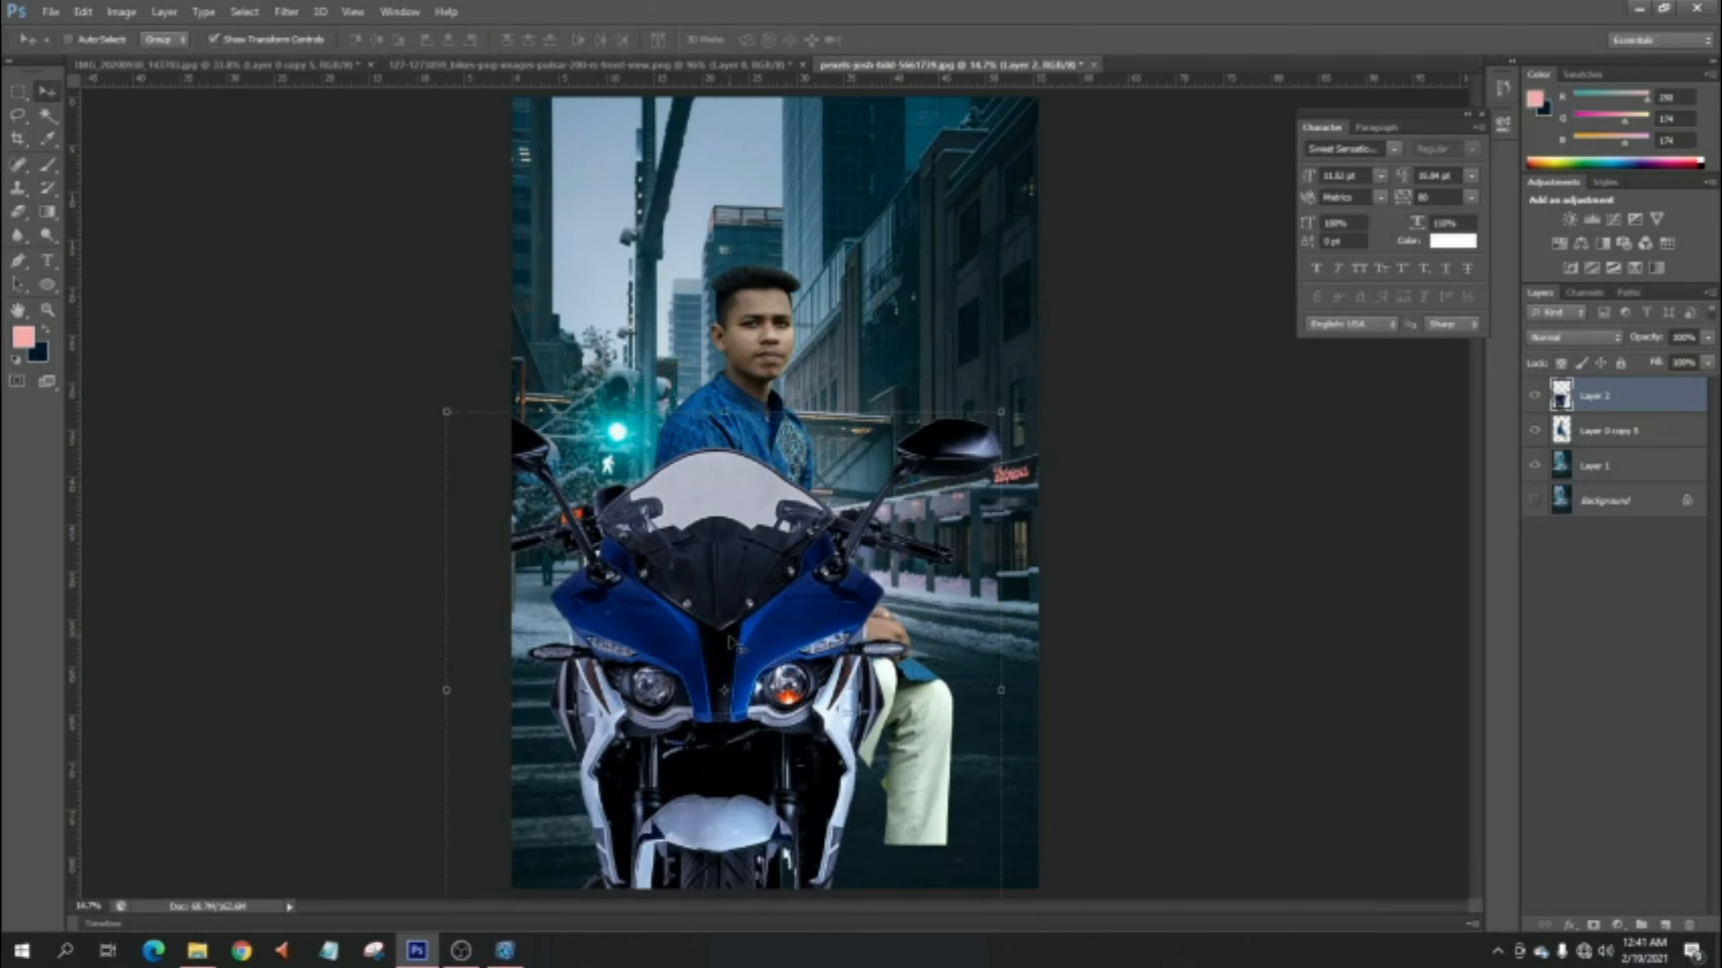
# - Enlarge the motorcycle to about 102% and move it down until its wheel runs off the photo's lower edge
pyautogui.moveTo(730, 643); pyautogui.dragTo(678, 678)
pyautogui.hotkey('ctrl', '-')
pyautogui.moveTo(967, 502)
pyautogui.mouseDown()
pyautogui.moveTo(989, 483)
pyautogui.moveTo(979, 492)
pyautogui.mouseUp()
pyautogui.moveTo(799, 643); pyautogui.dragTo(797, 746)
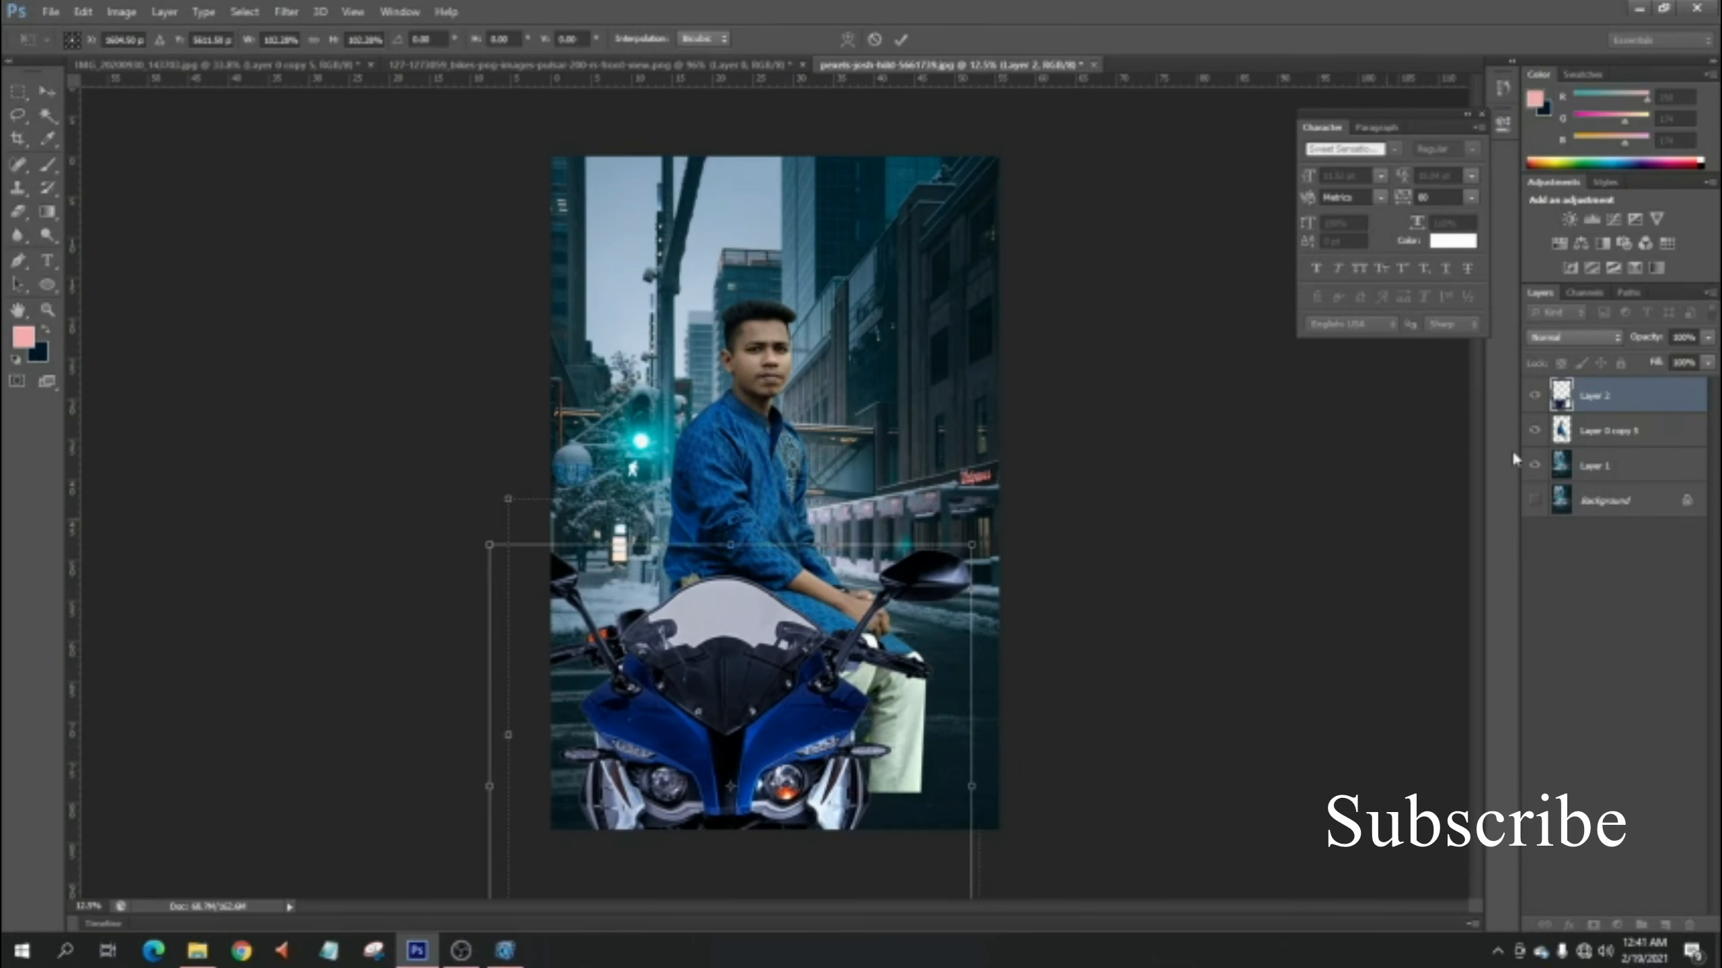
pyautogui.click(900, 39)
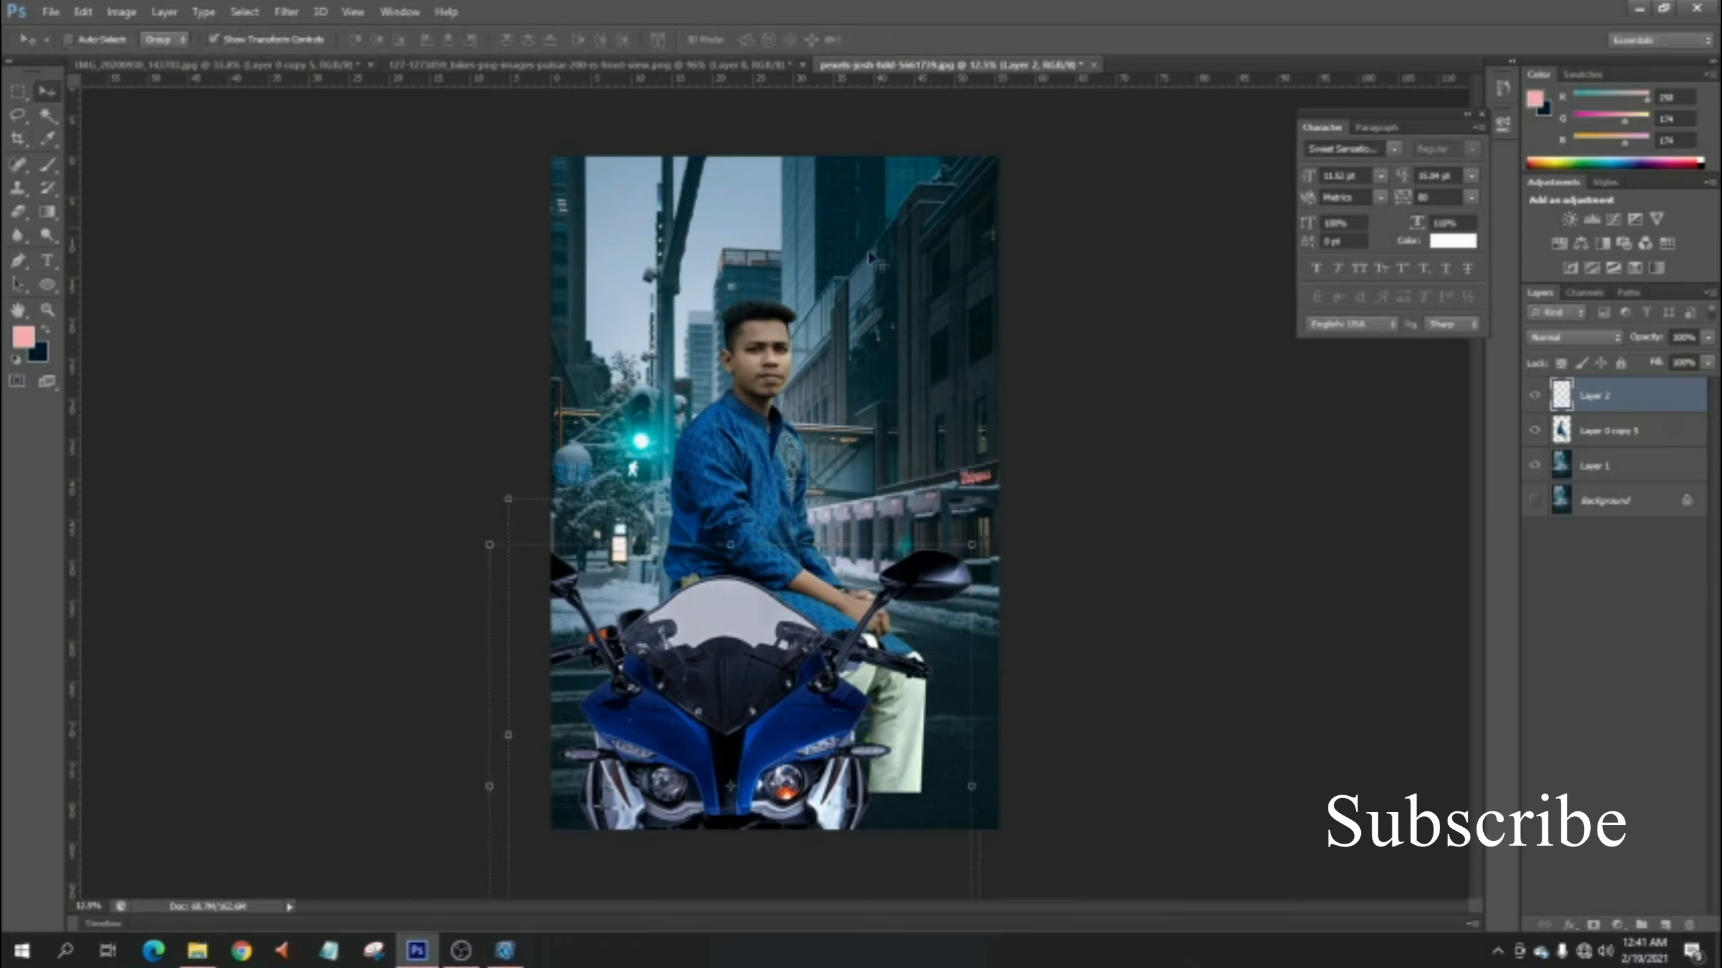
# - Lower the man behind the motorcycle and nudge the motorcycle up slightly so that he appears seated on it
pyautogui.click(1671, 430)
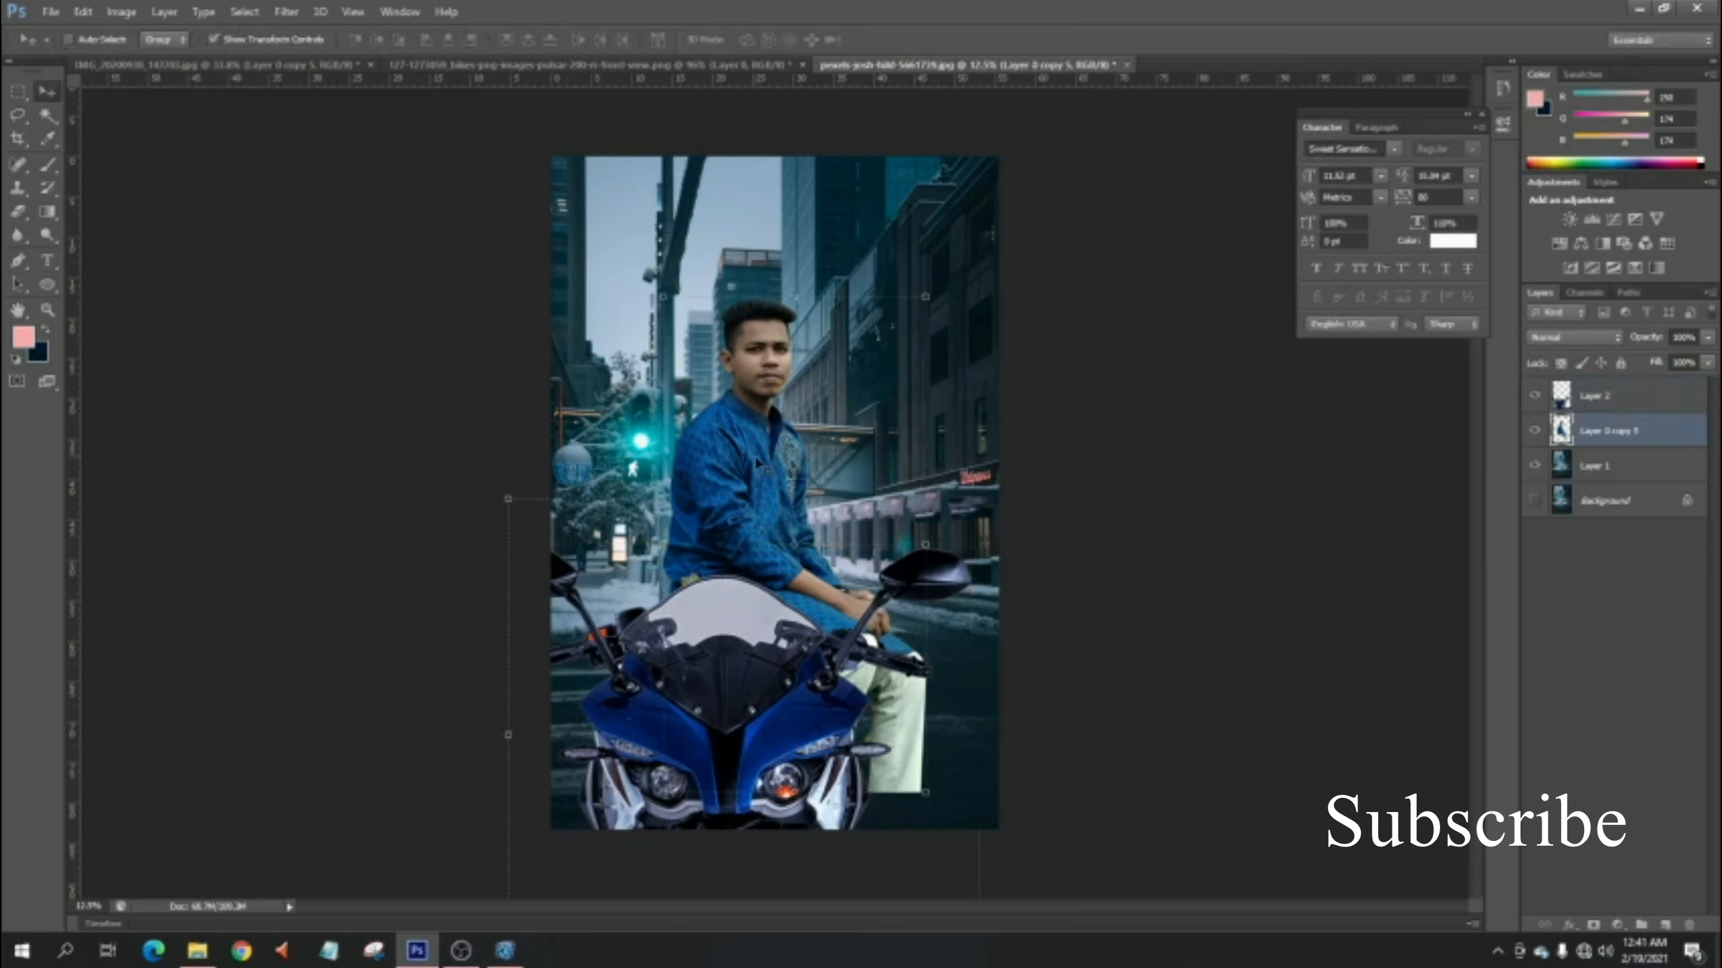
pyautogui.moveTo(756, 460); pyautogui.dragTo(754, 532)
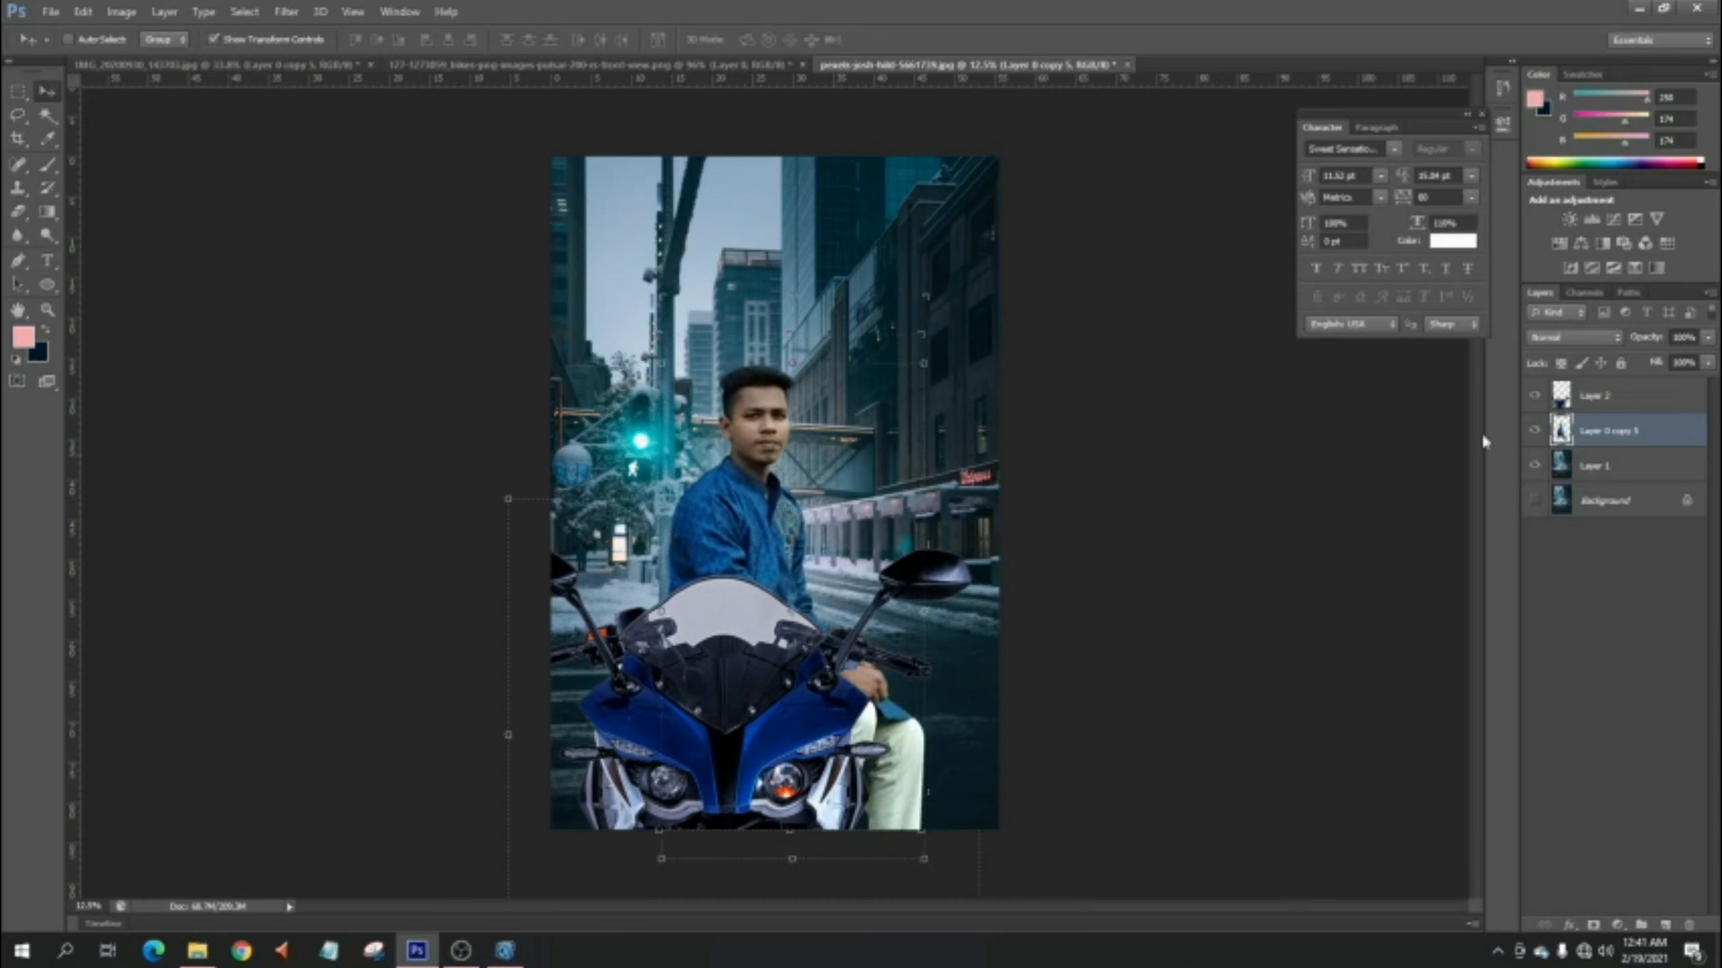
pyautogui.click(1652, 392)
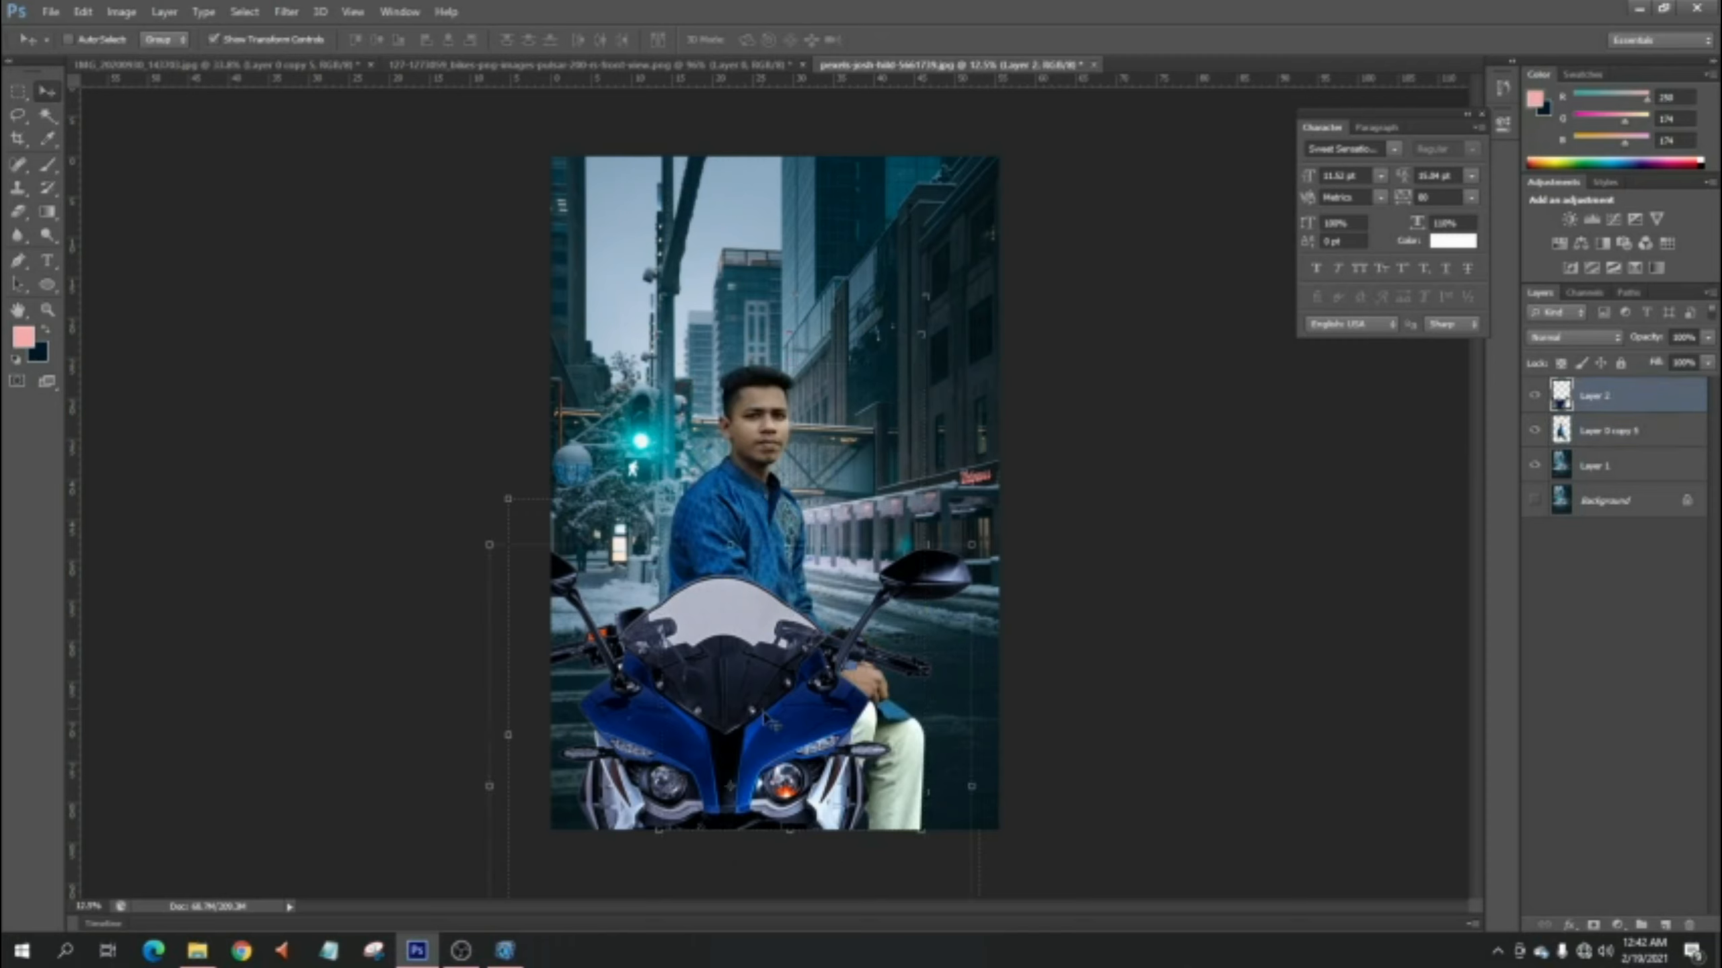
pyautogui.moveTo(772, 721); pyautogui.dragTo(772, 708)
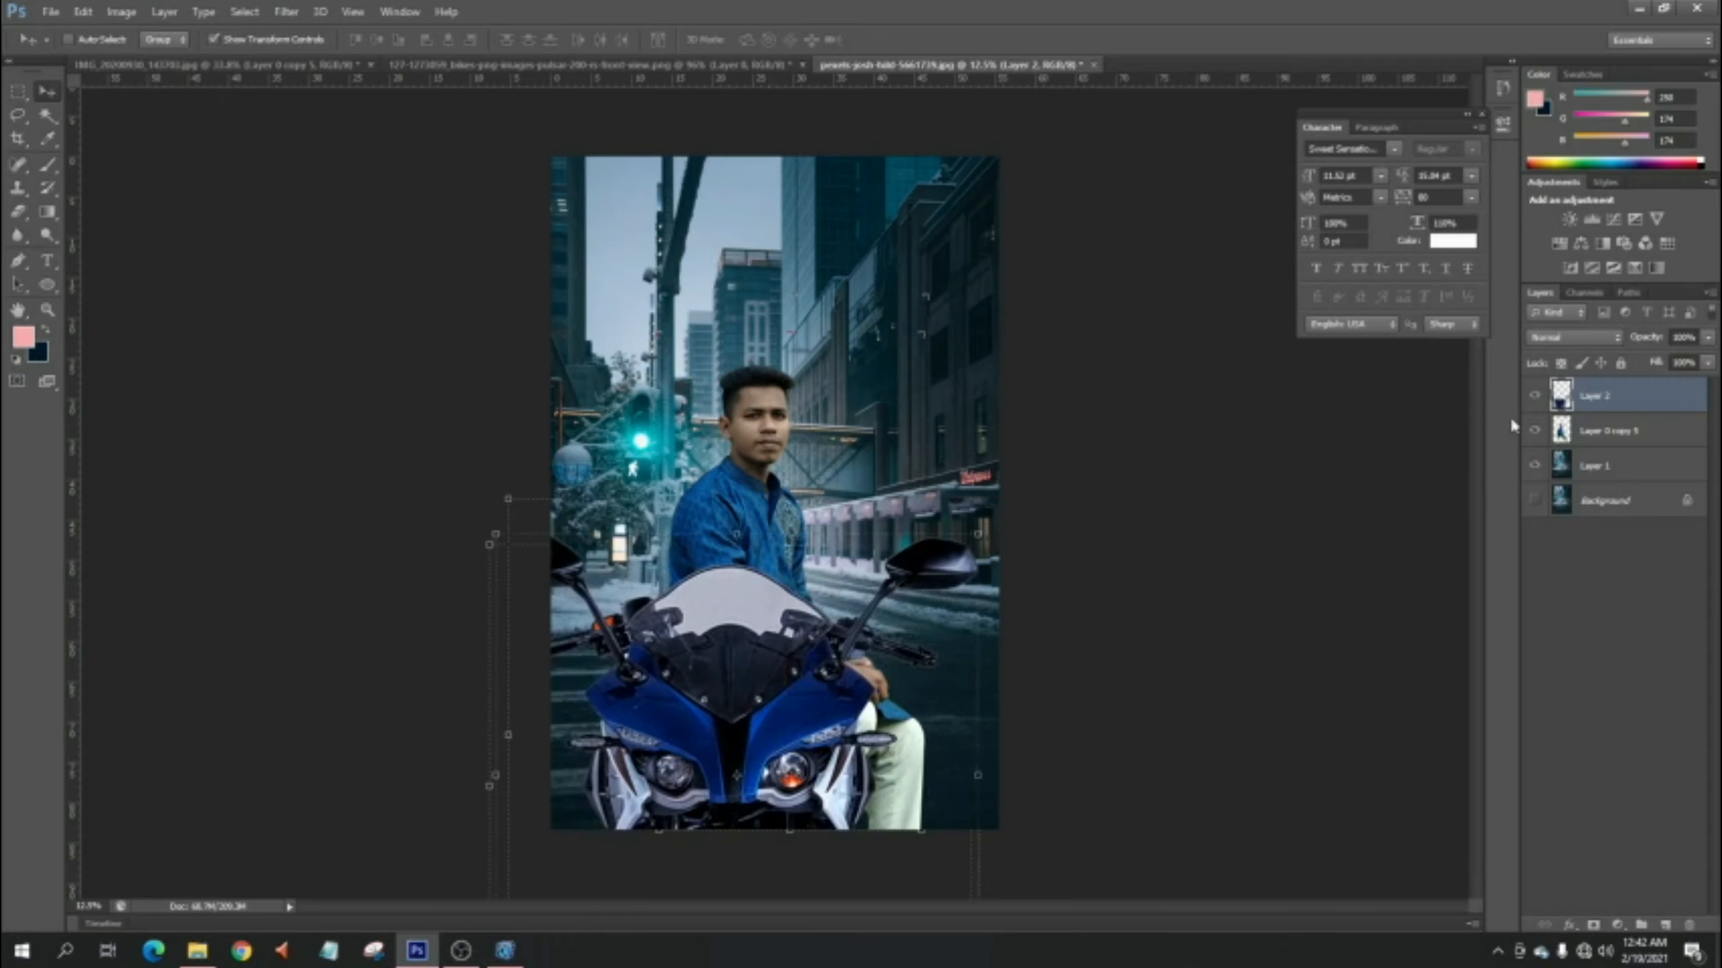
pyautogui.click(1658, 439)
pyautogui.moveTo(793, 553); pyautogui.dragTo(788, 557)
pyautogui.click(1613, 609)
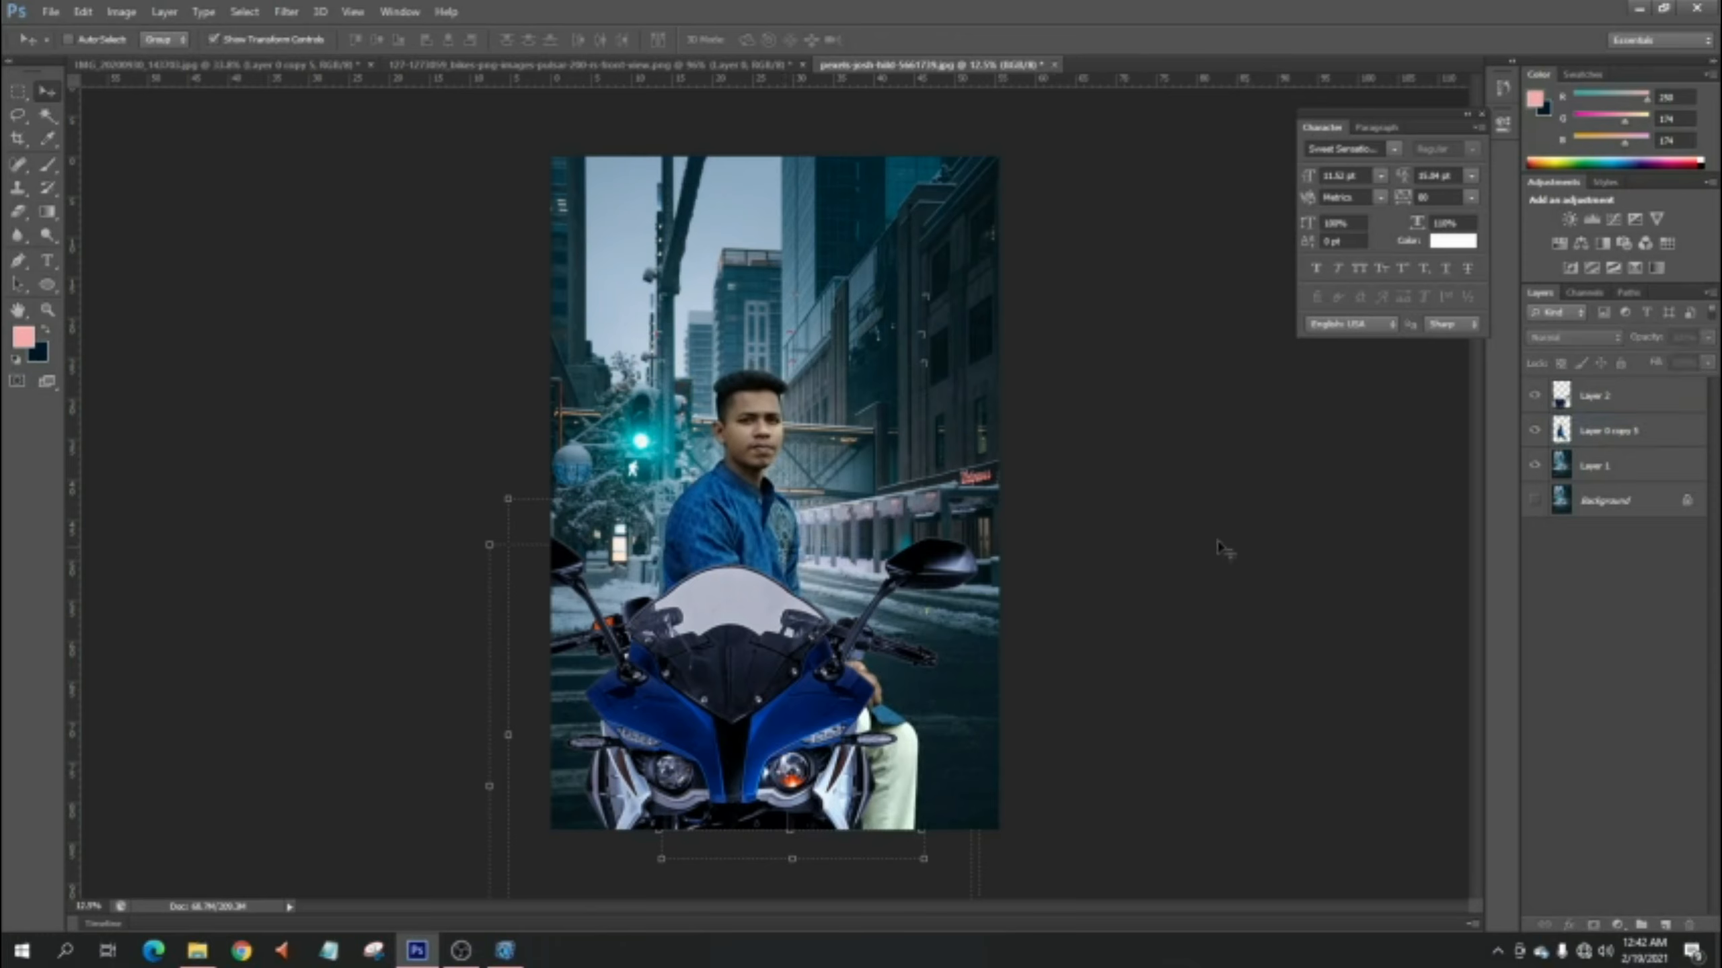
pyautogui.hotkey('ctrl', '0')
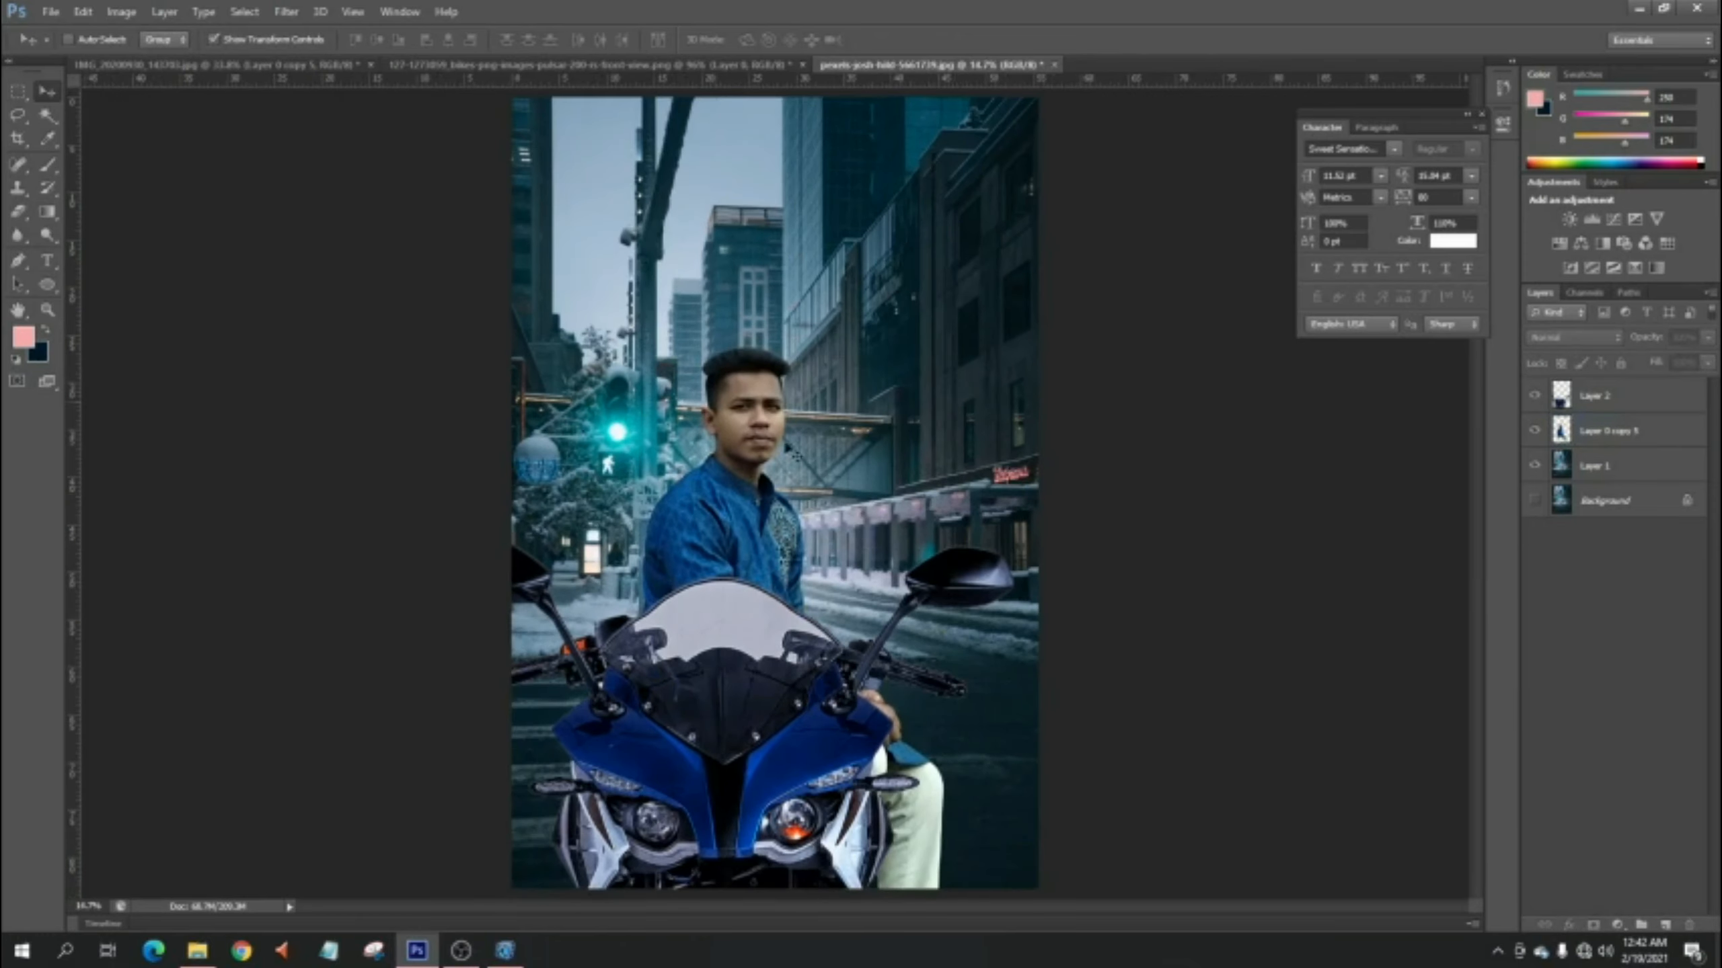
# - Start a Gaussian Blur on the street layer (Layer 1) and set its radius to 25 pixels
pyautogui.click(1604, 476)
pyautogui.click(1536, 465)
pyautogui.click(1535, 466)
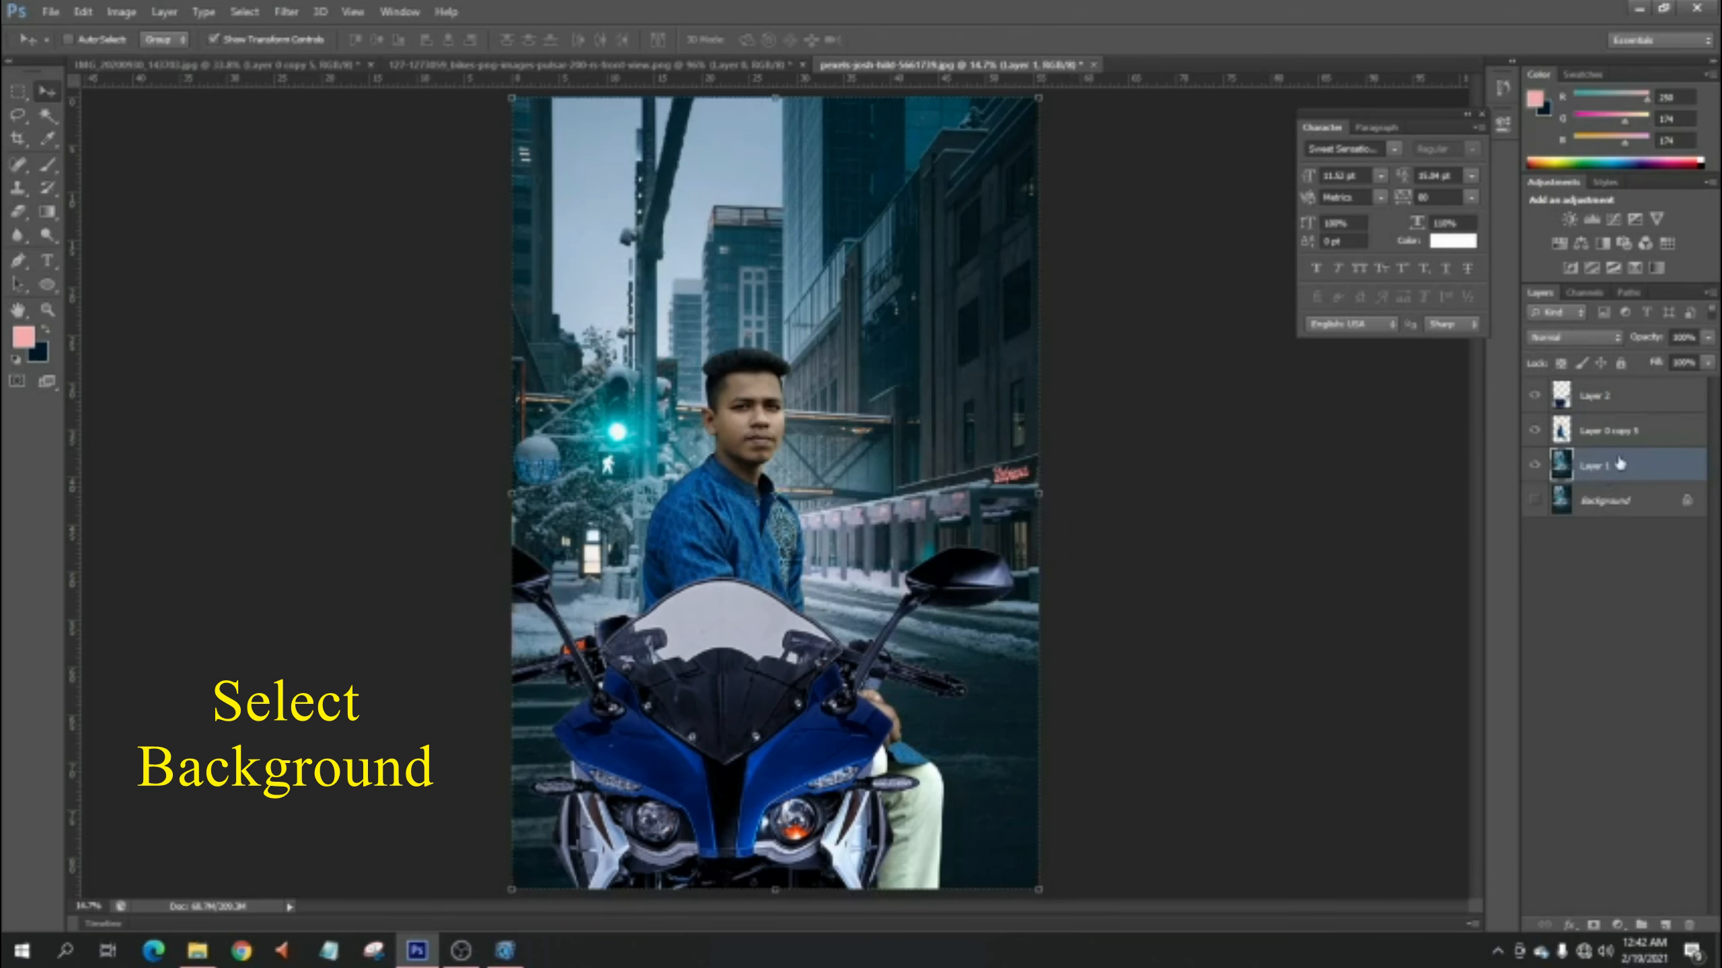
pyautogui.click(286, 12)
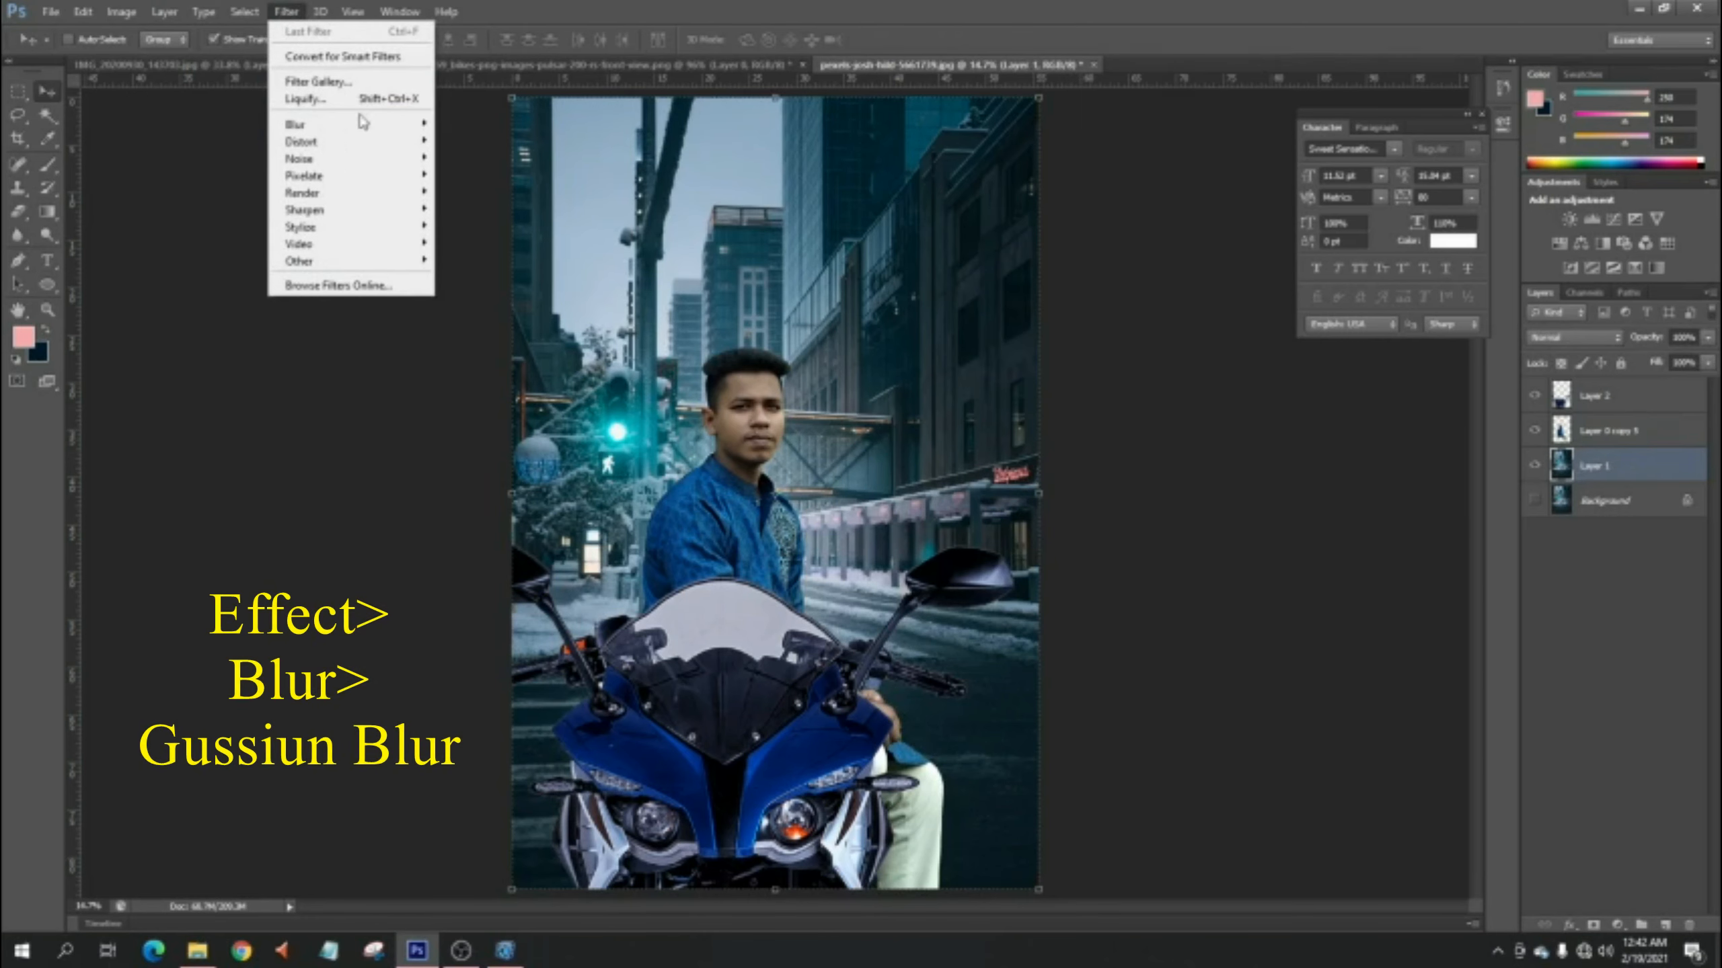
pyautogui.moveTo(379, 126)
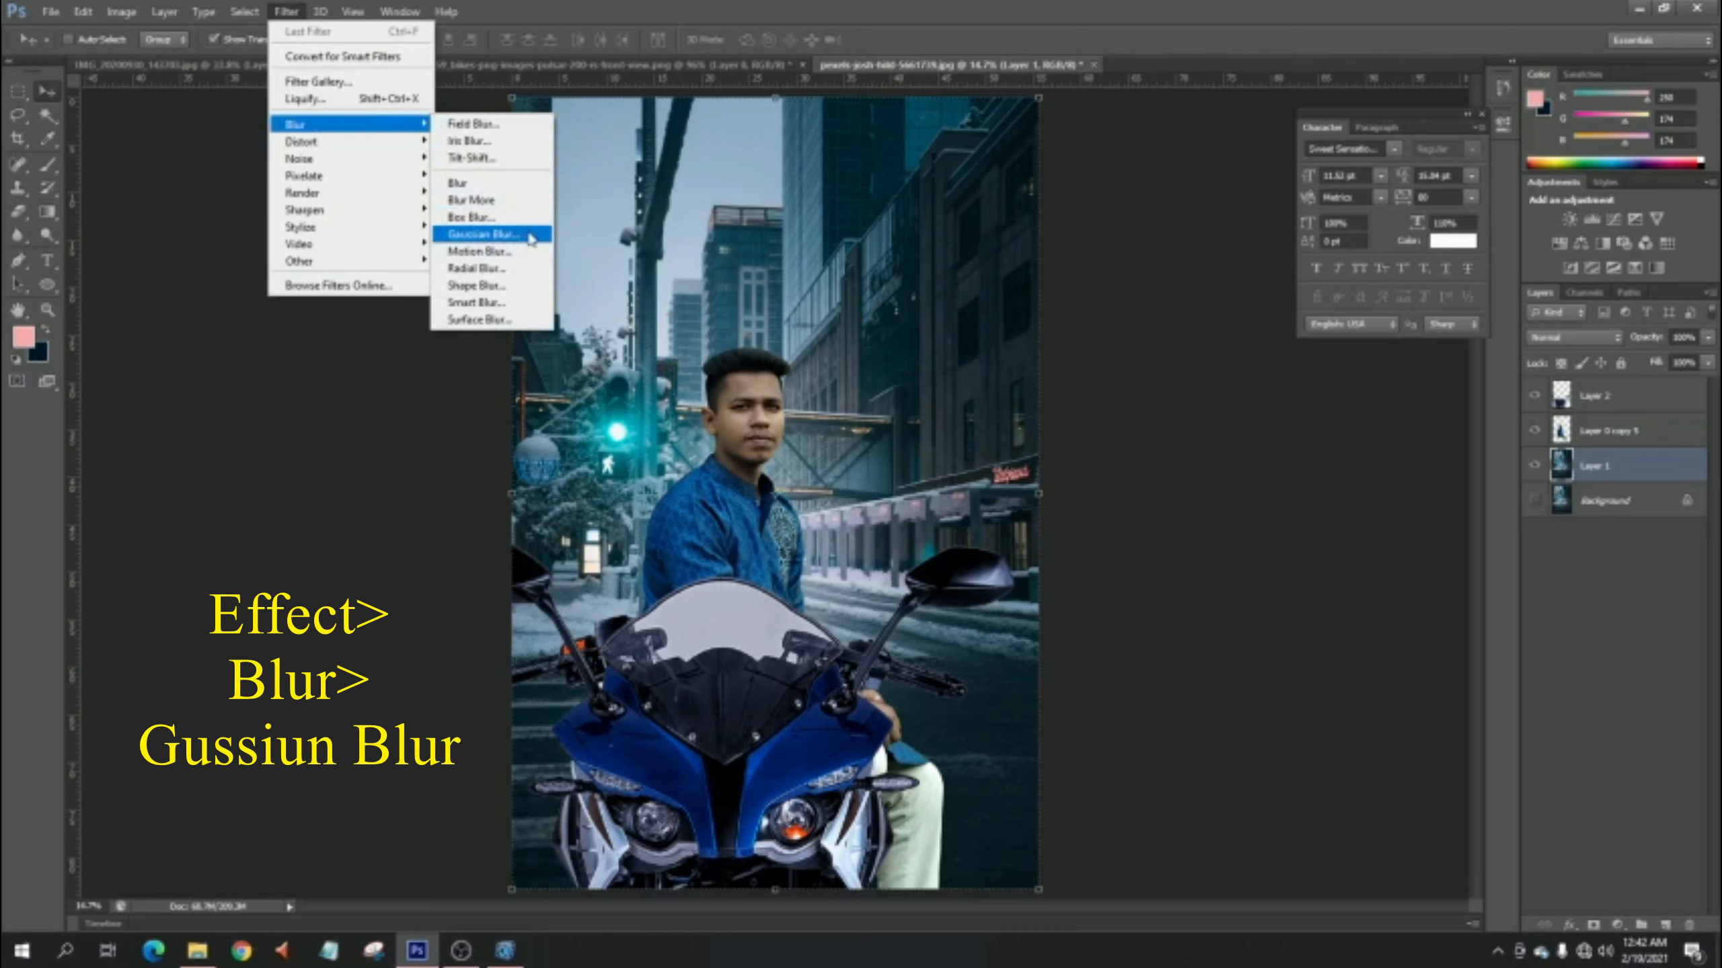
pyautogui.click(483, 234)
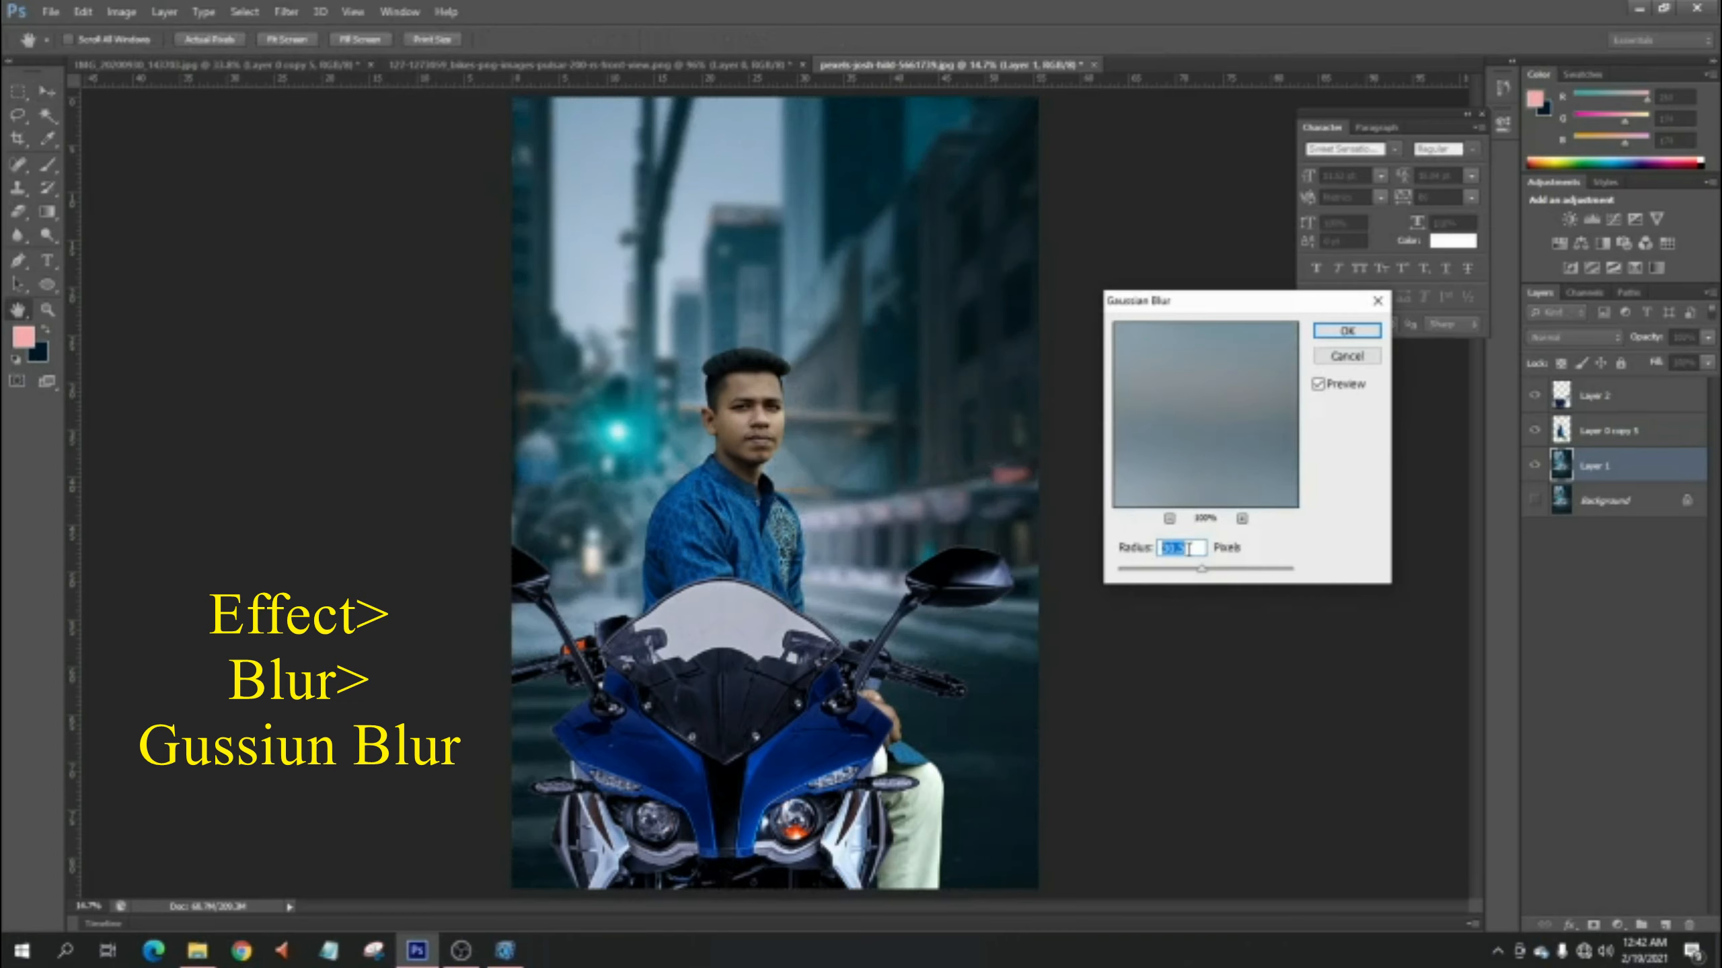
pyautogui.moveTo(1251, 320); pyautogui.dragTo(1380, 337)
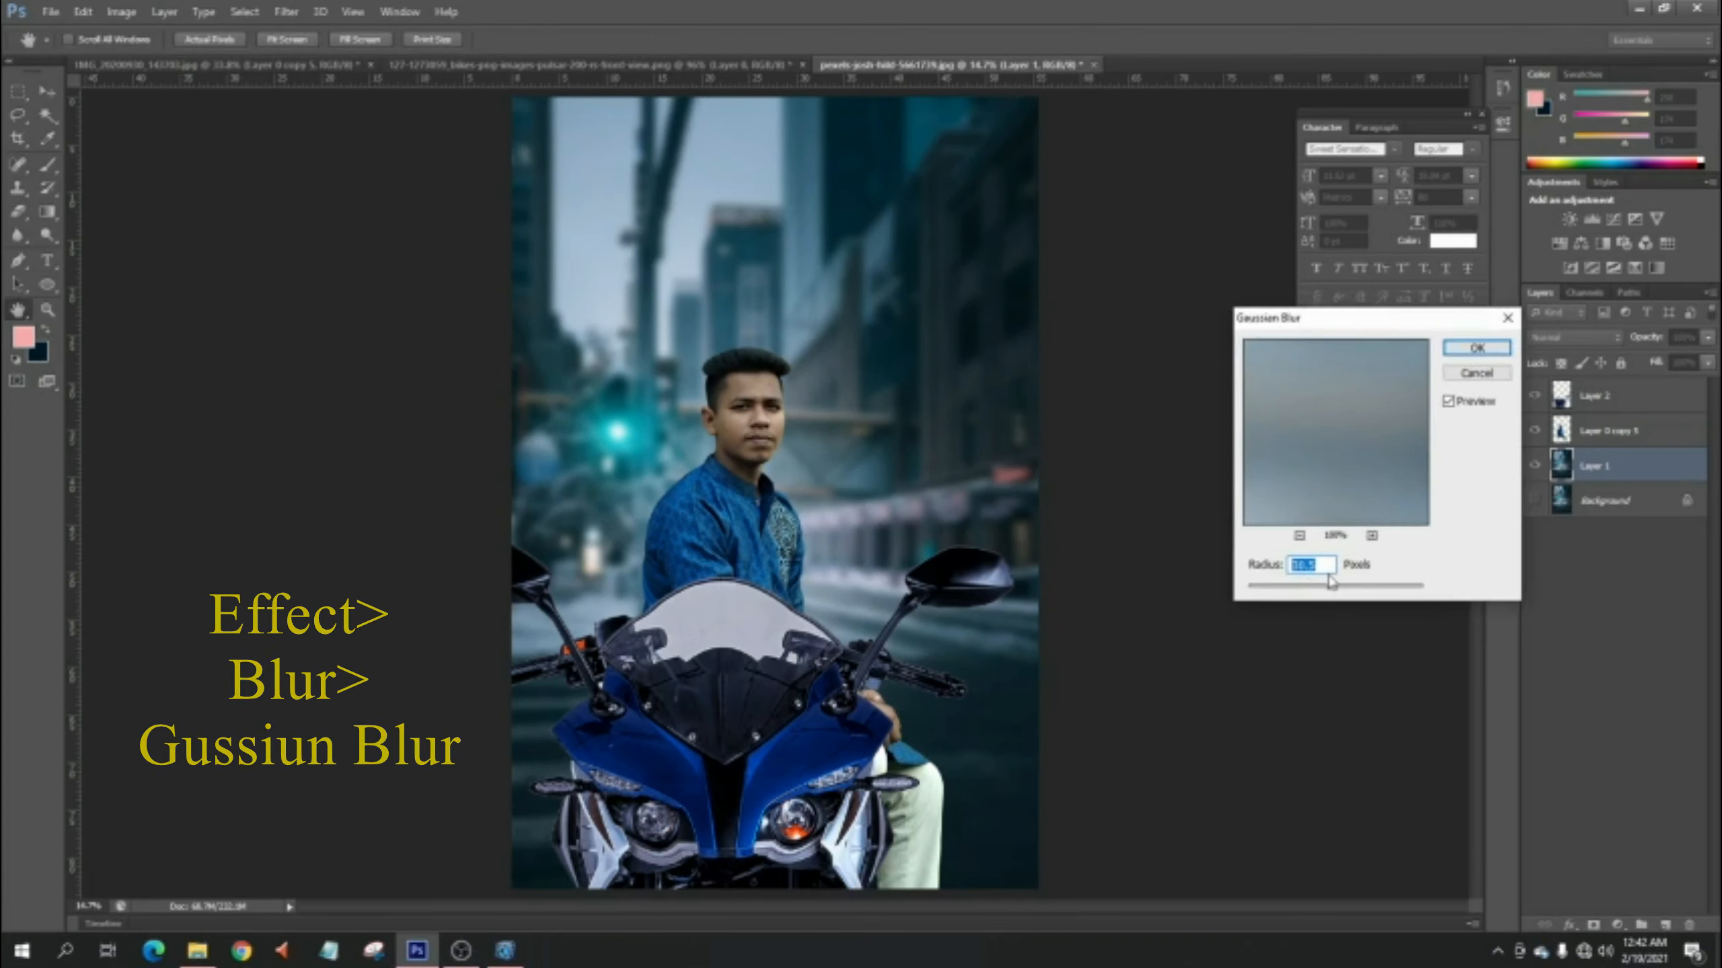
pyautogui.write('2')
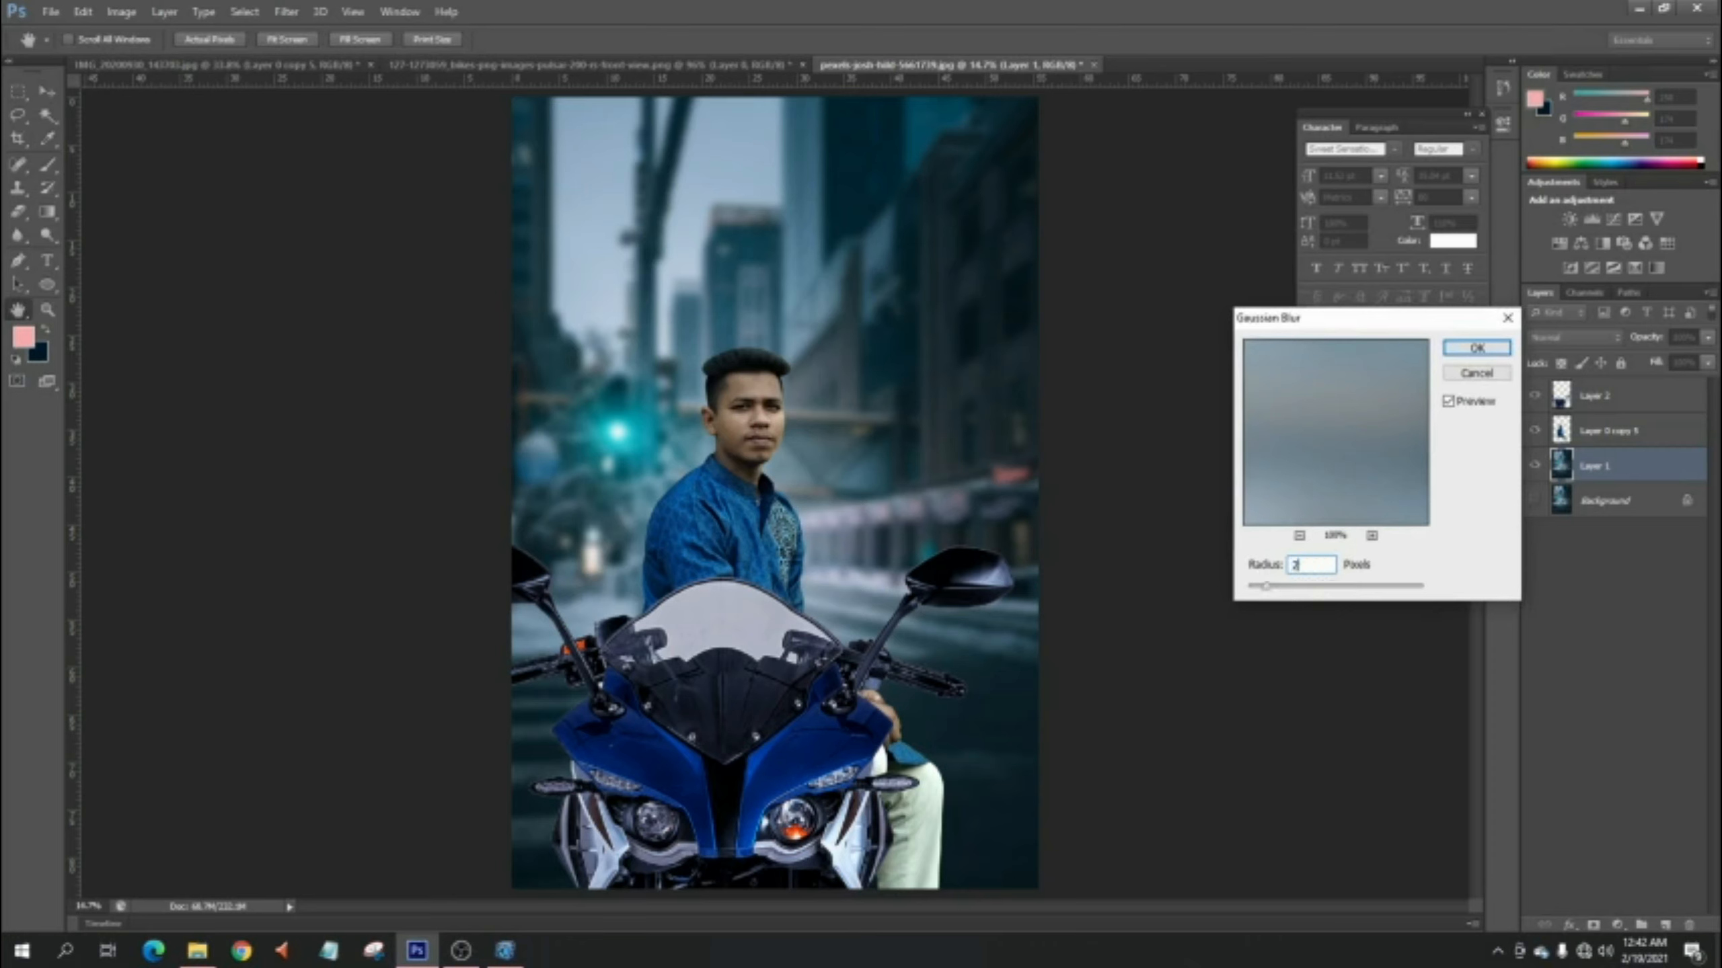
# - Compare the street with and without the blur preview, apply the blur and check the layer by toggling its visibility
pyautogui.click(1448, 402)
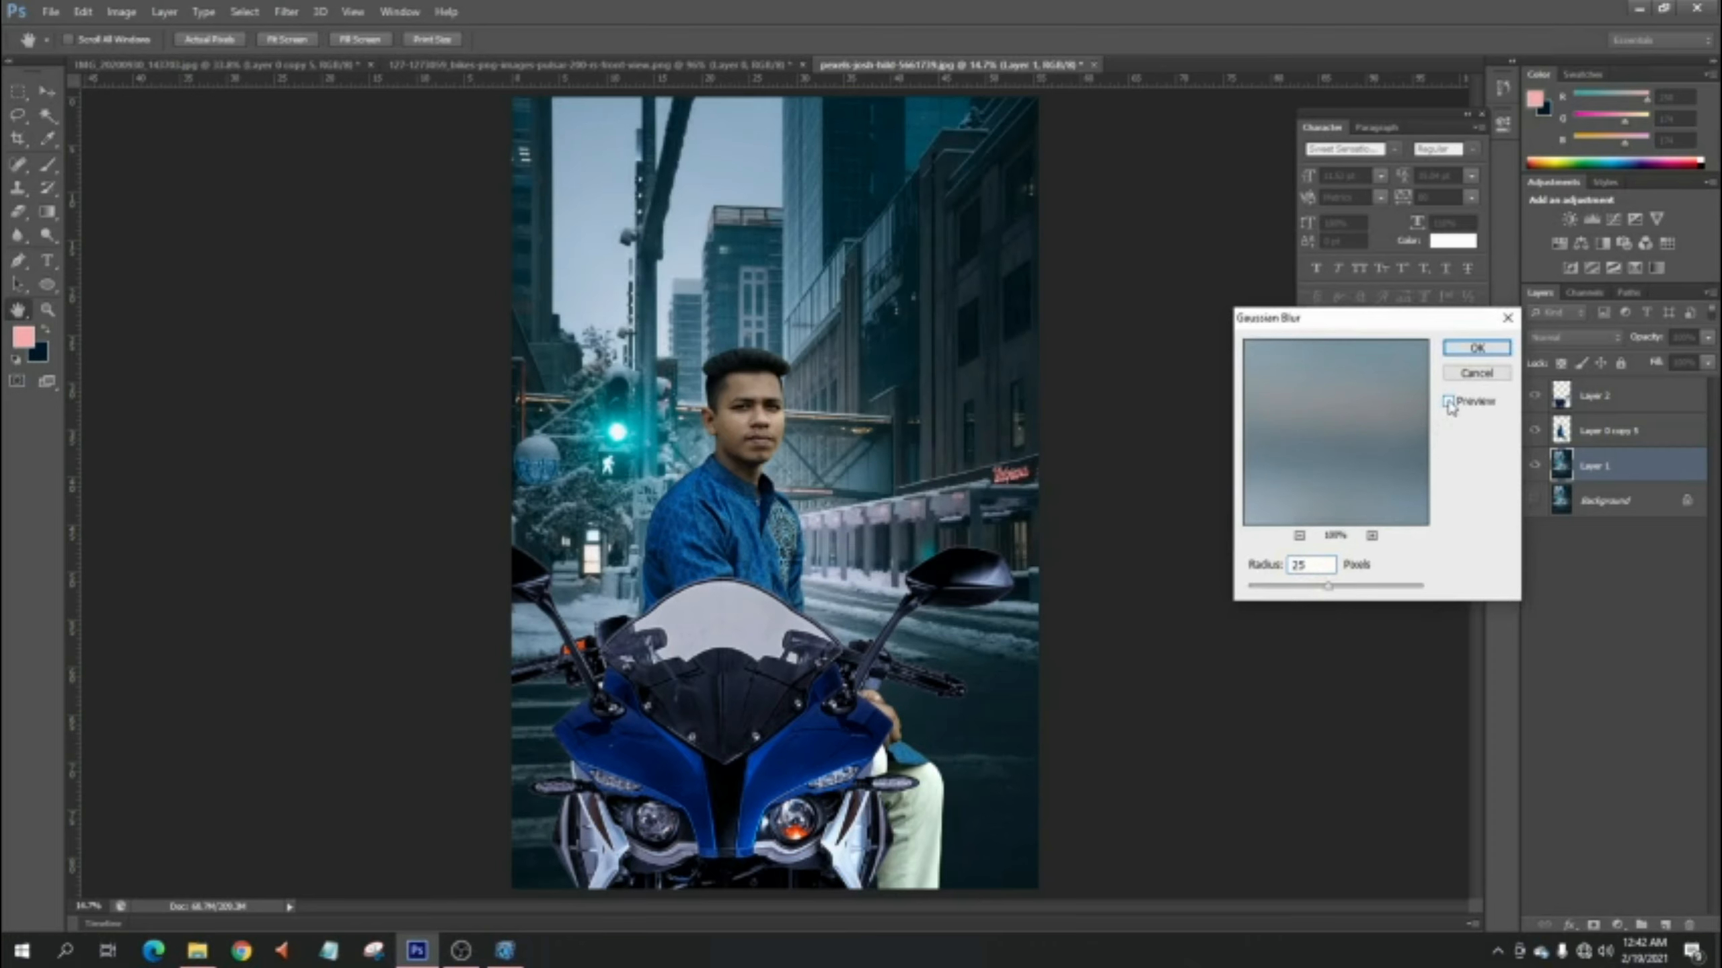
pyautogui.click(1448, 402)
pyautogui.click(1448, 401)
pyautogui.click(1448, 401)
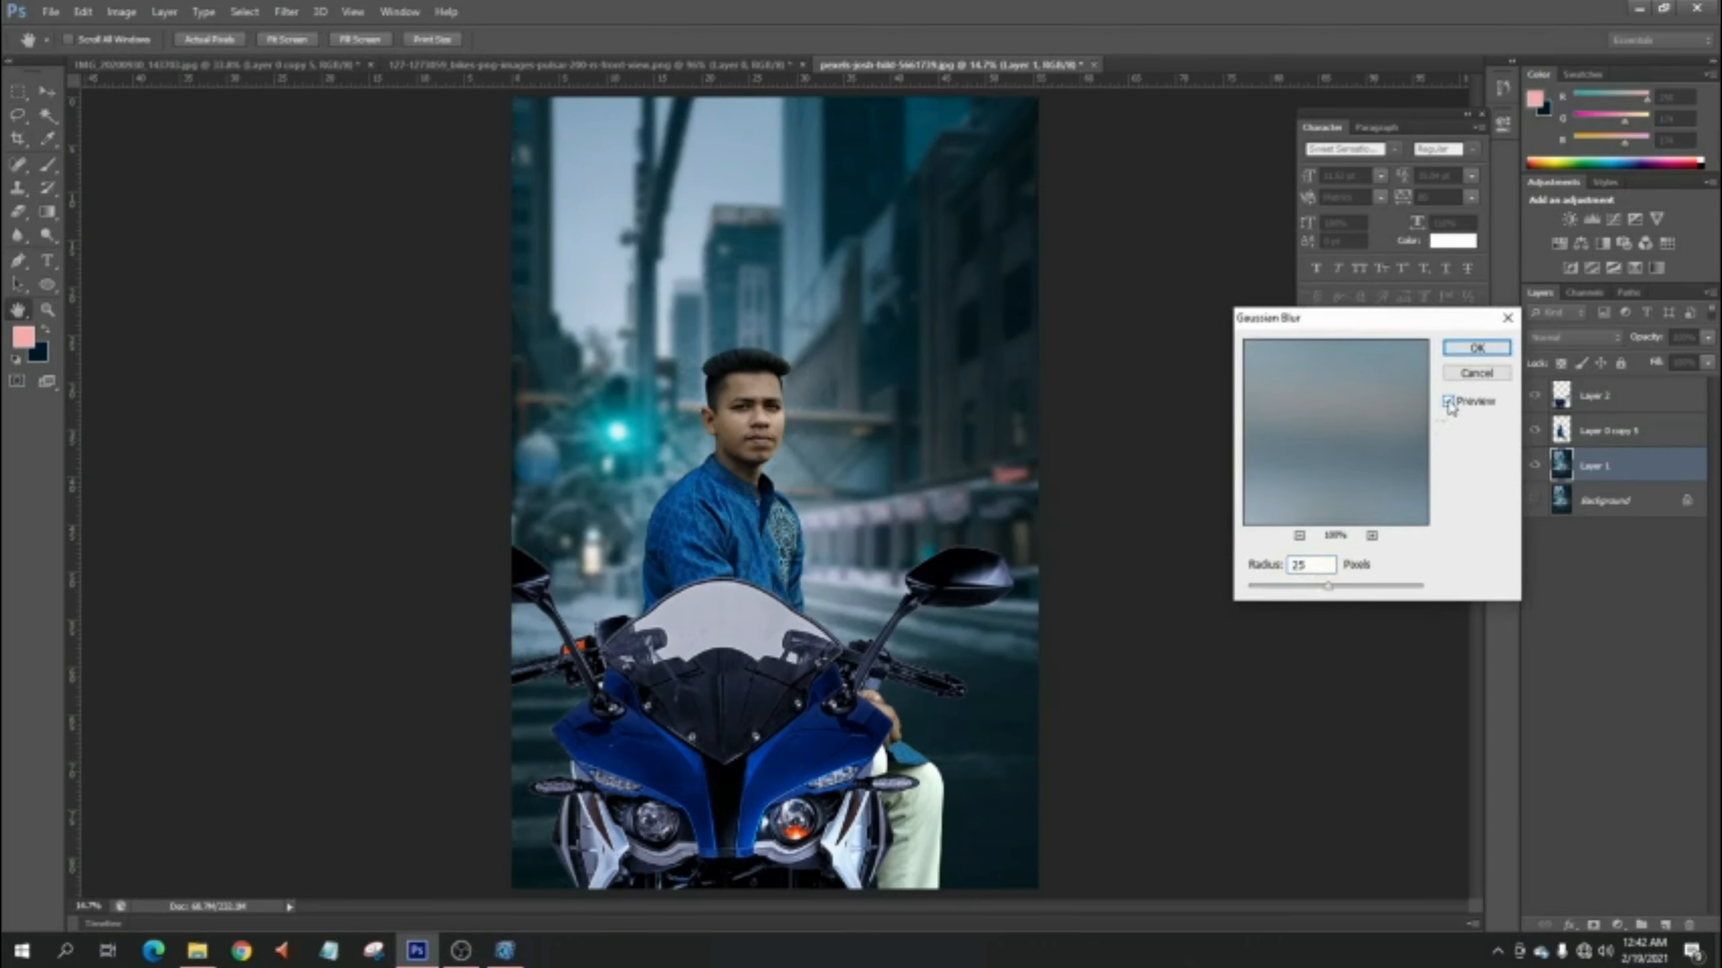
pyautogui.click(785, 417)
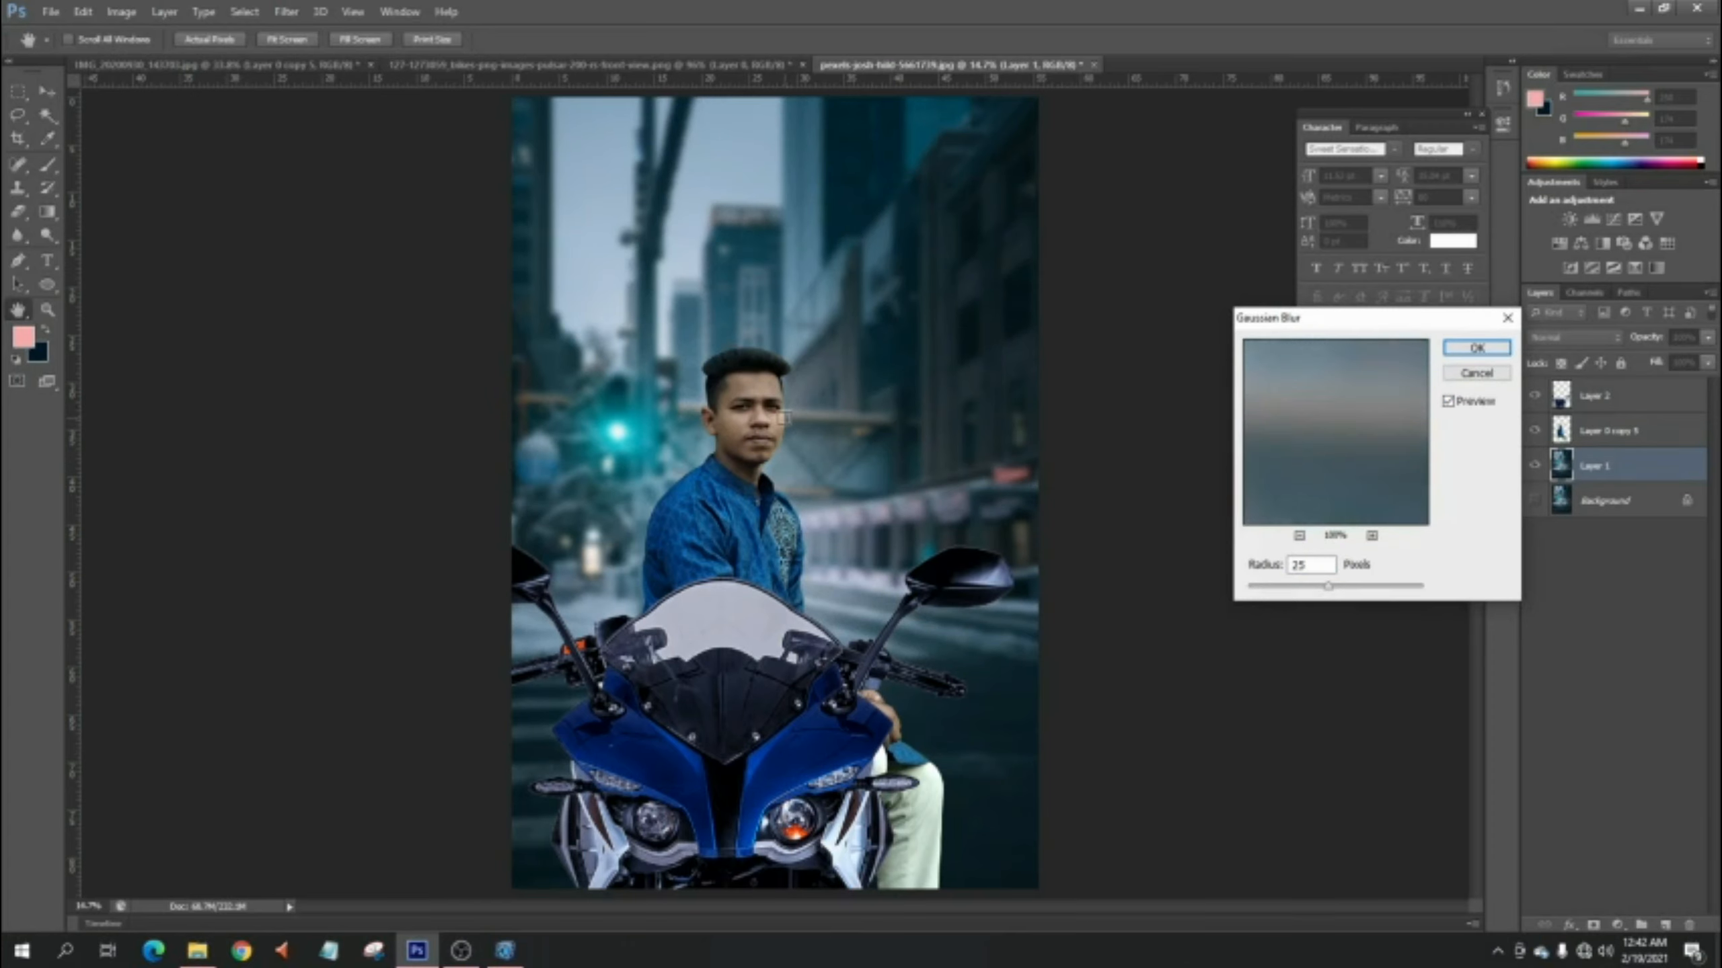
pyautogui.click(1477, 348)
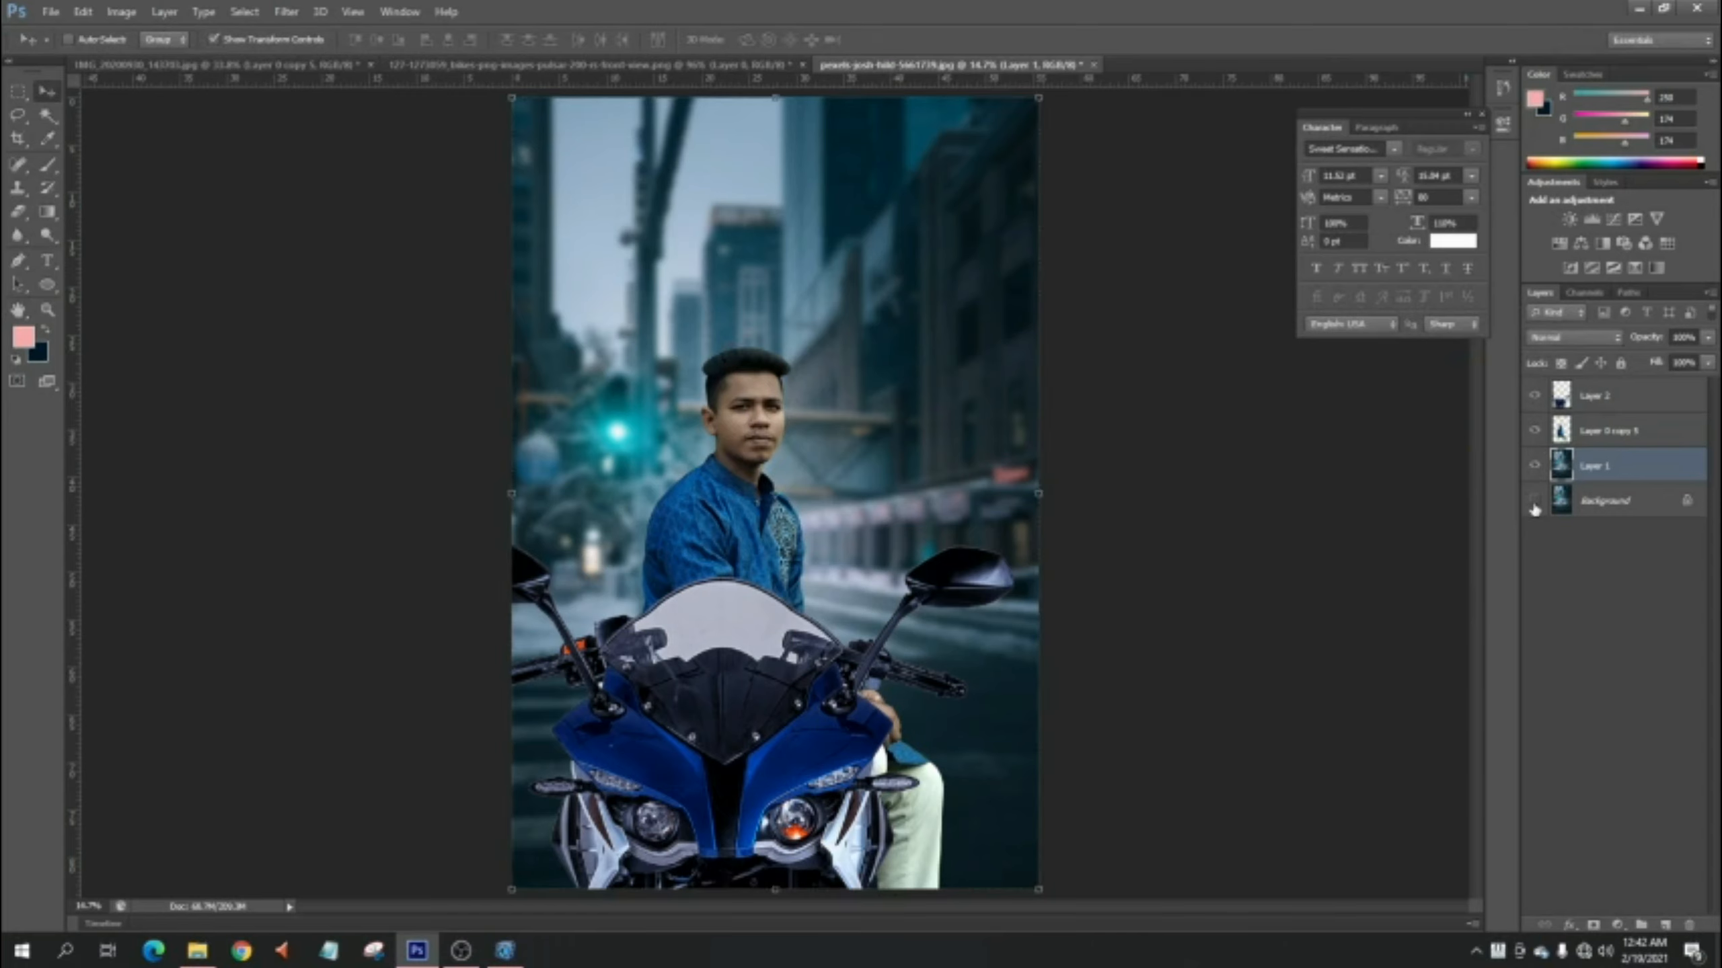
pyautogui.click(1535, 467)
pyautogui.click(1535, 467)
# - Duplicate the motorcycle layer (Layer 2) and hide the duplicate
pyautogui.click(1599, 404)
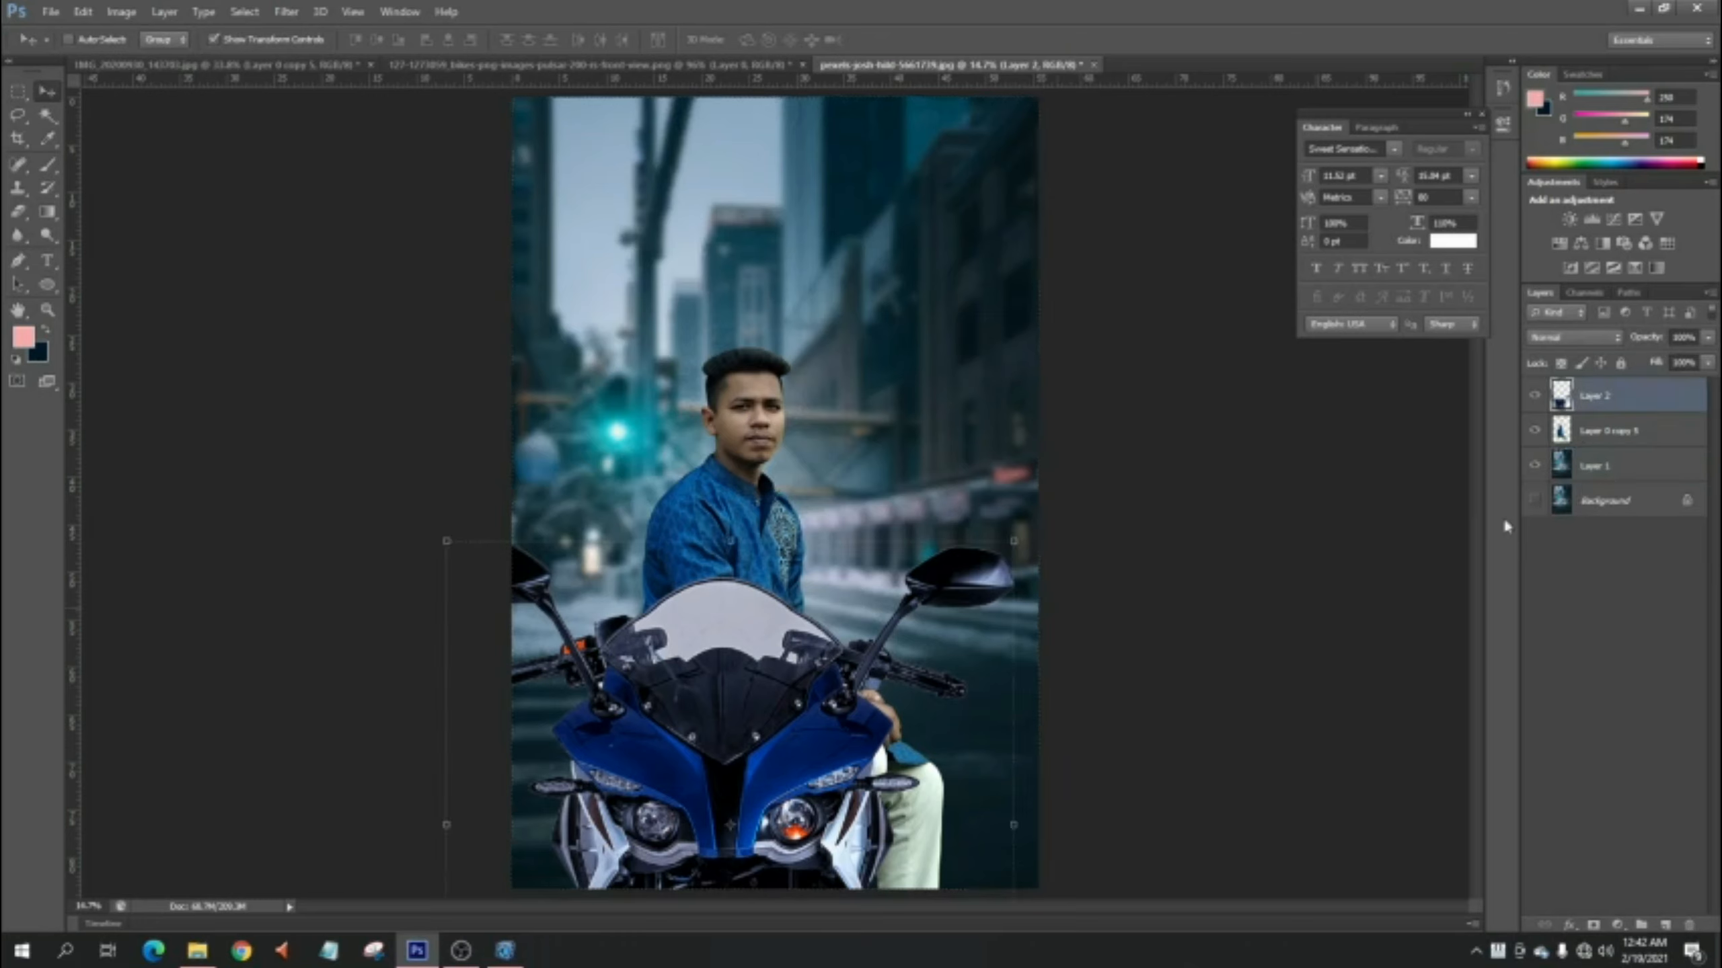
pyautogui.hotkey('ctrl', 'j')
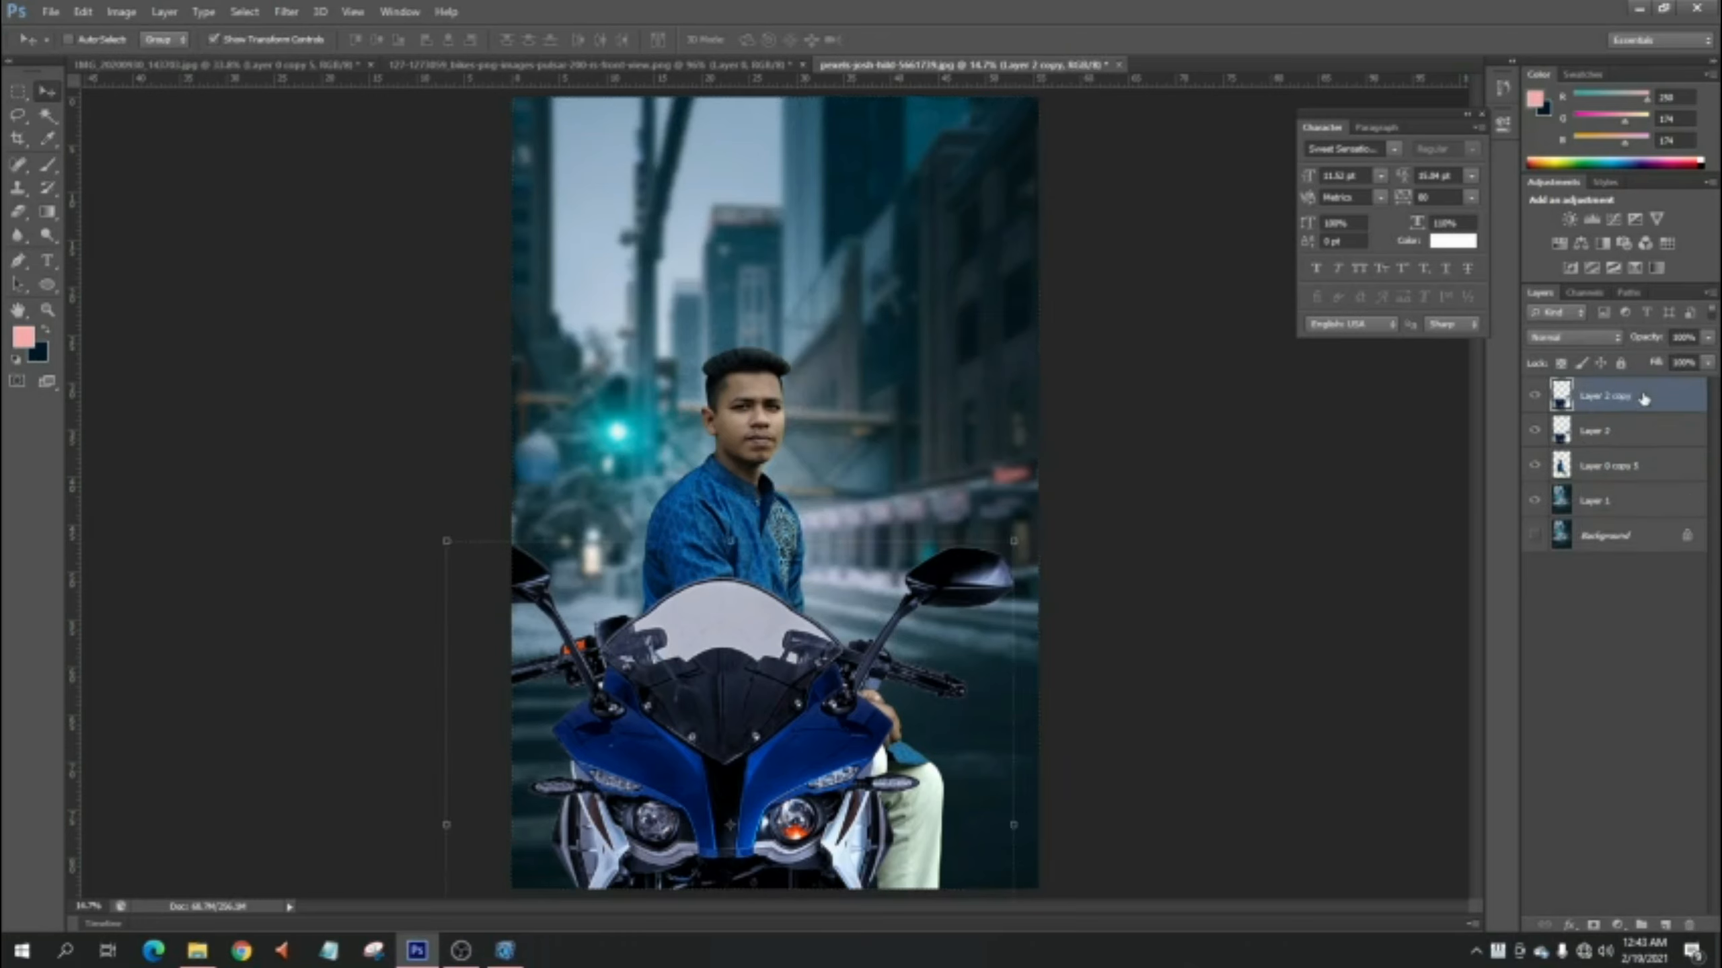
pyautogui.click(1536, 399)
# - Start a Gaussian Blur on the original motorcycle layer (Layer 2) and compare the motorcycle with the preview off and on
pyautogui.click(1620, 431)
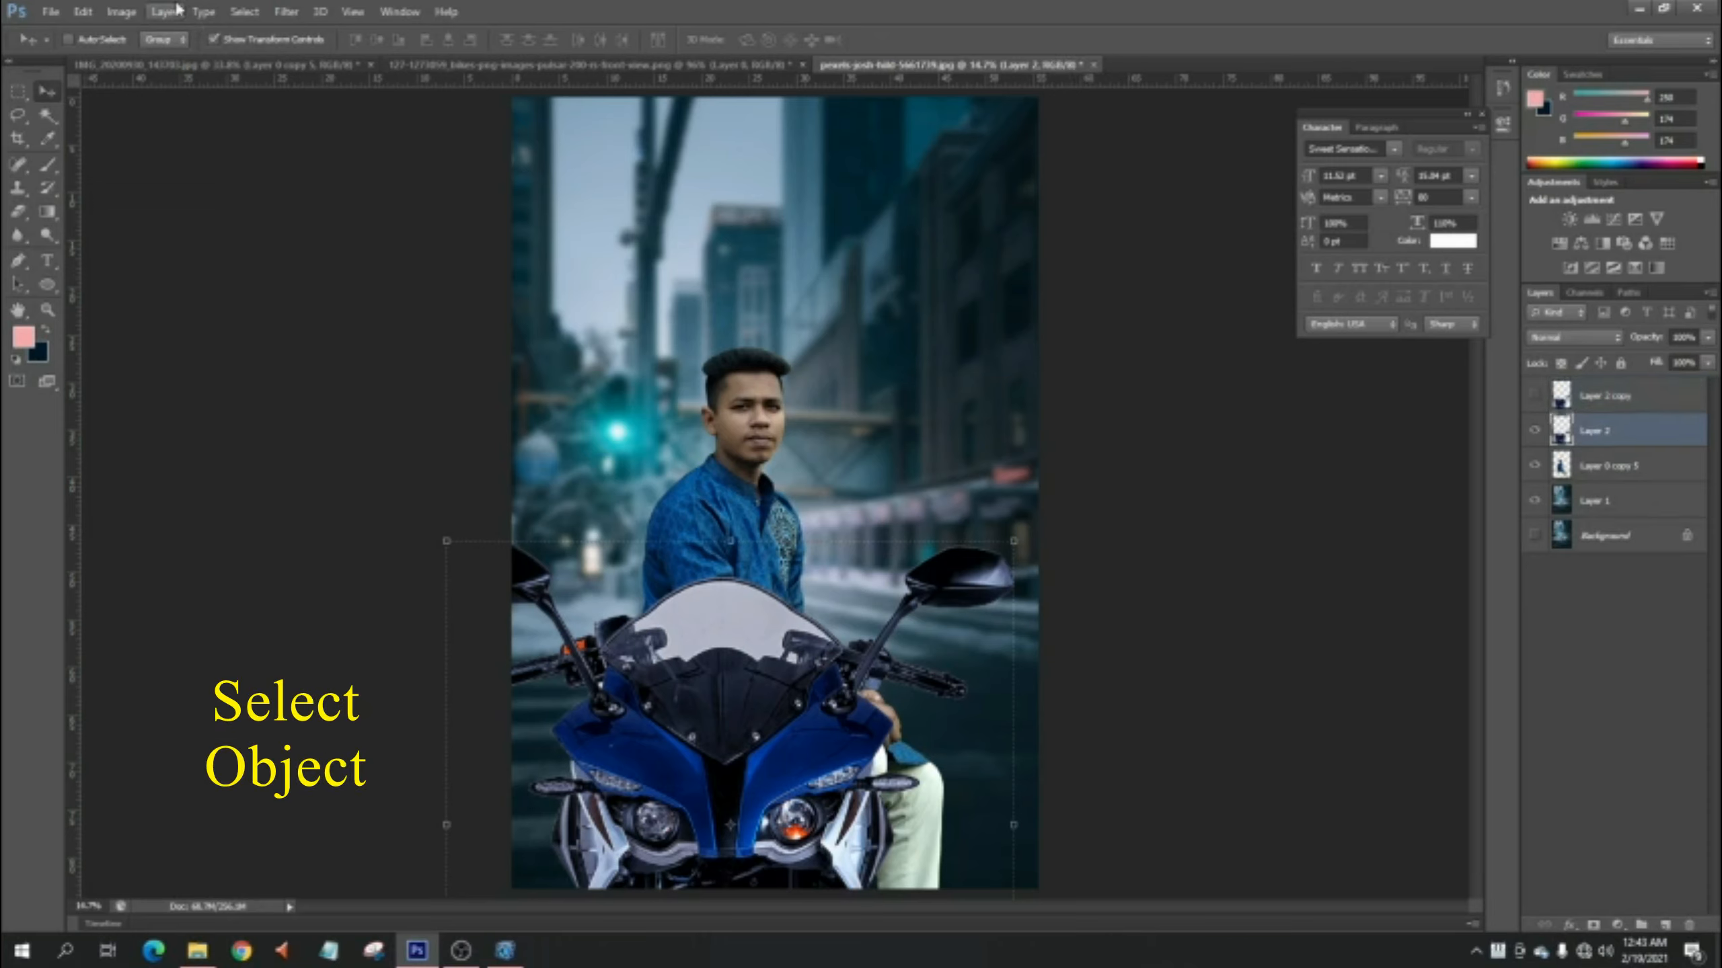
pyautogui.click(285, 12)
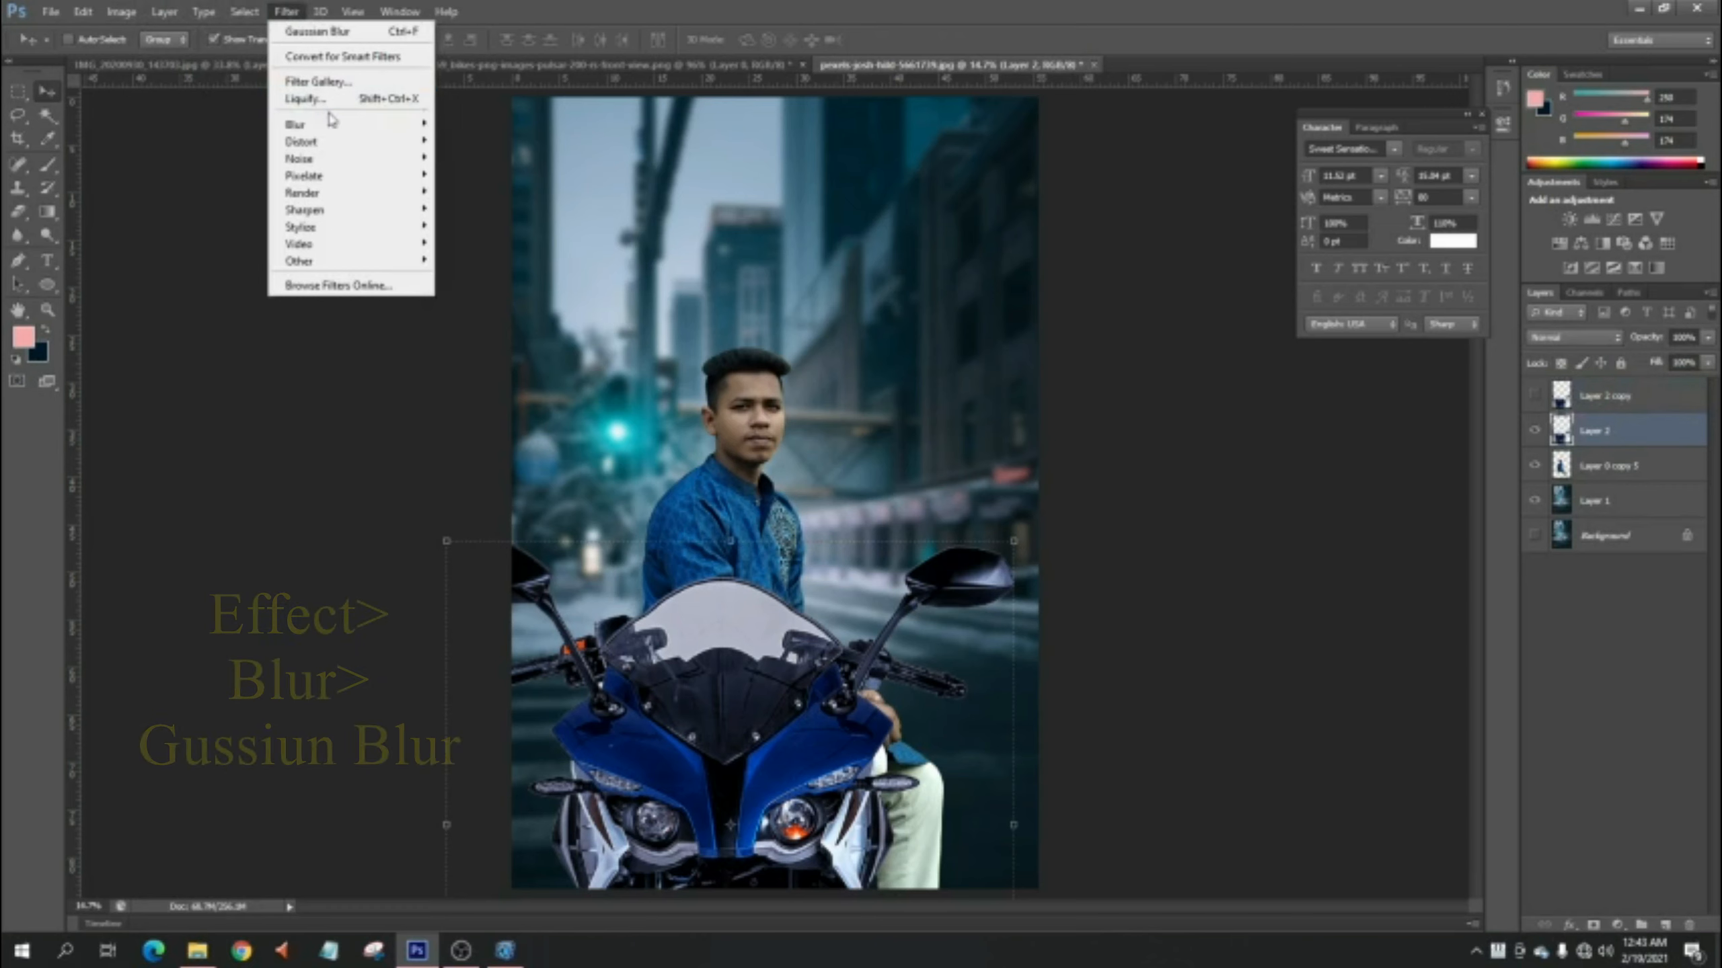
pyautogui.moveTo(338, 124)
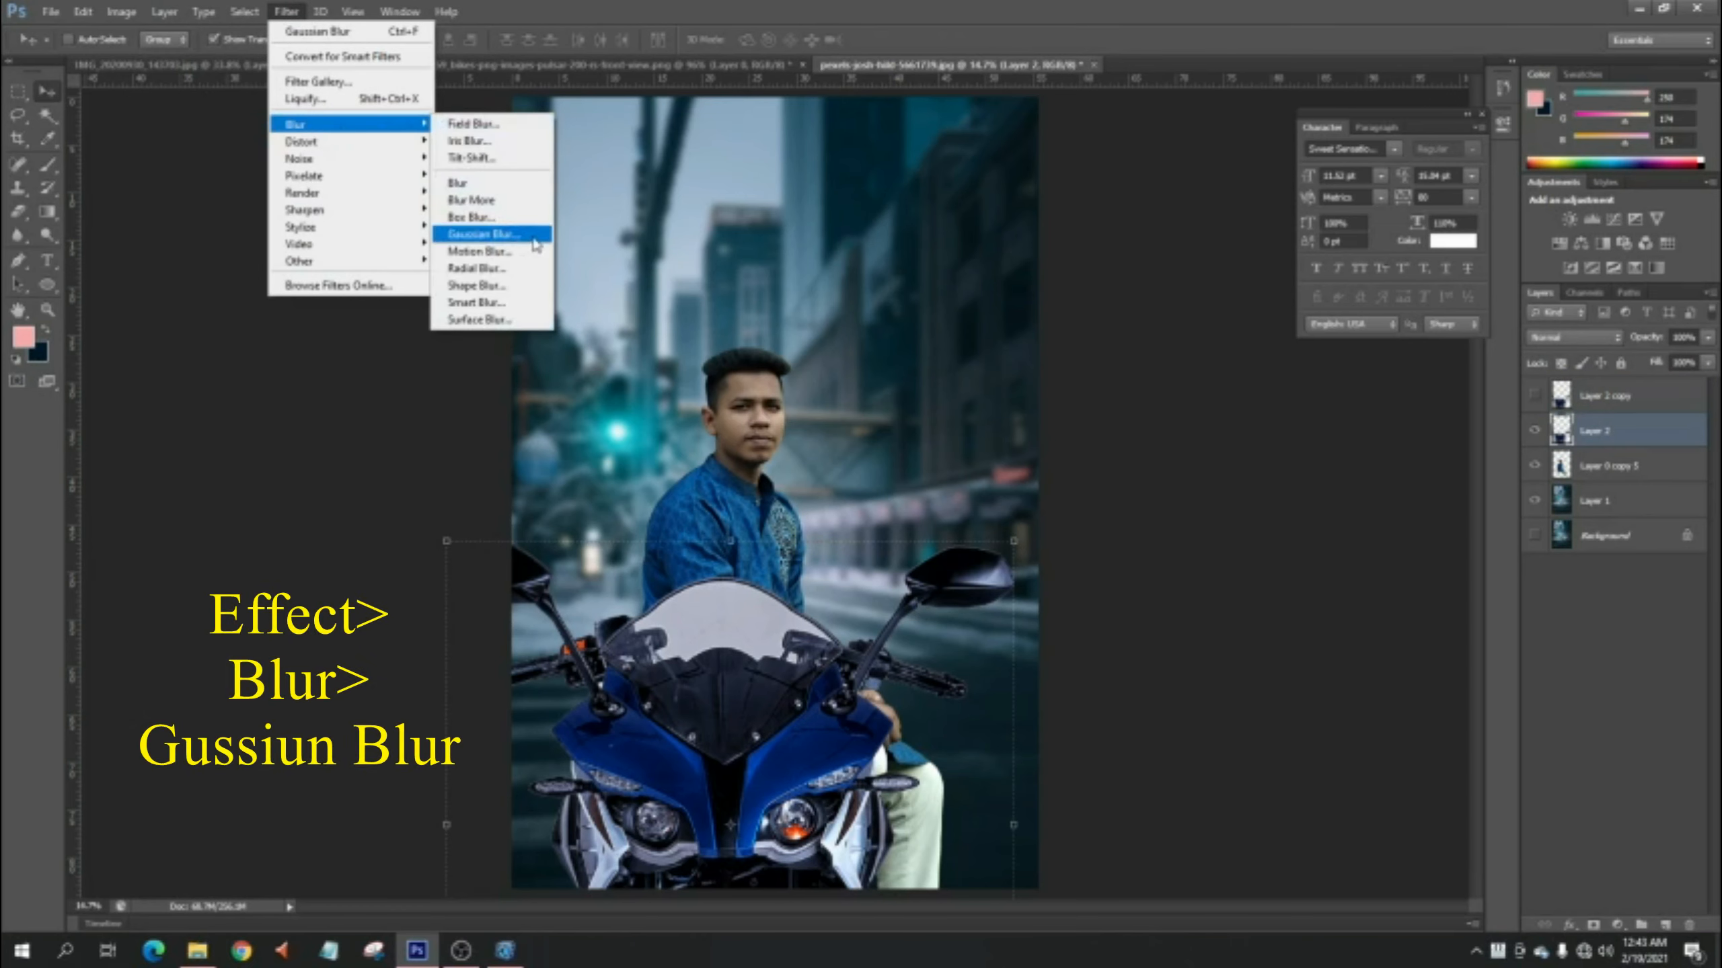
pyautogui.click(483, 234)
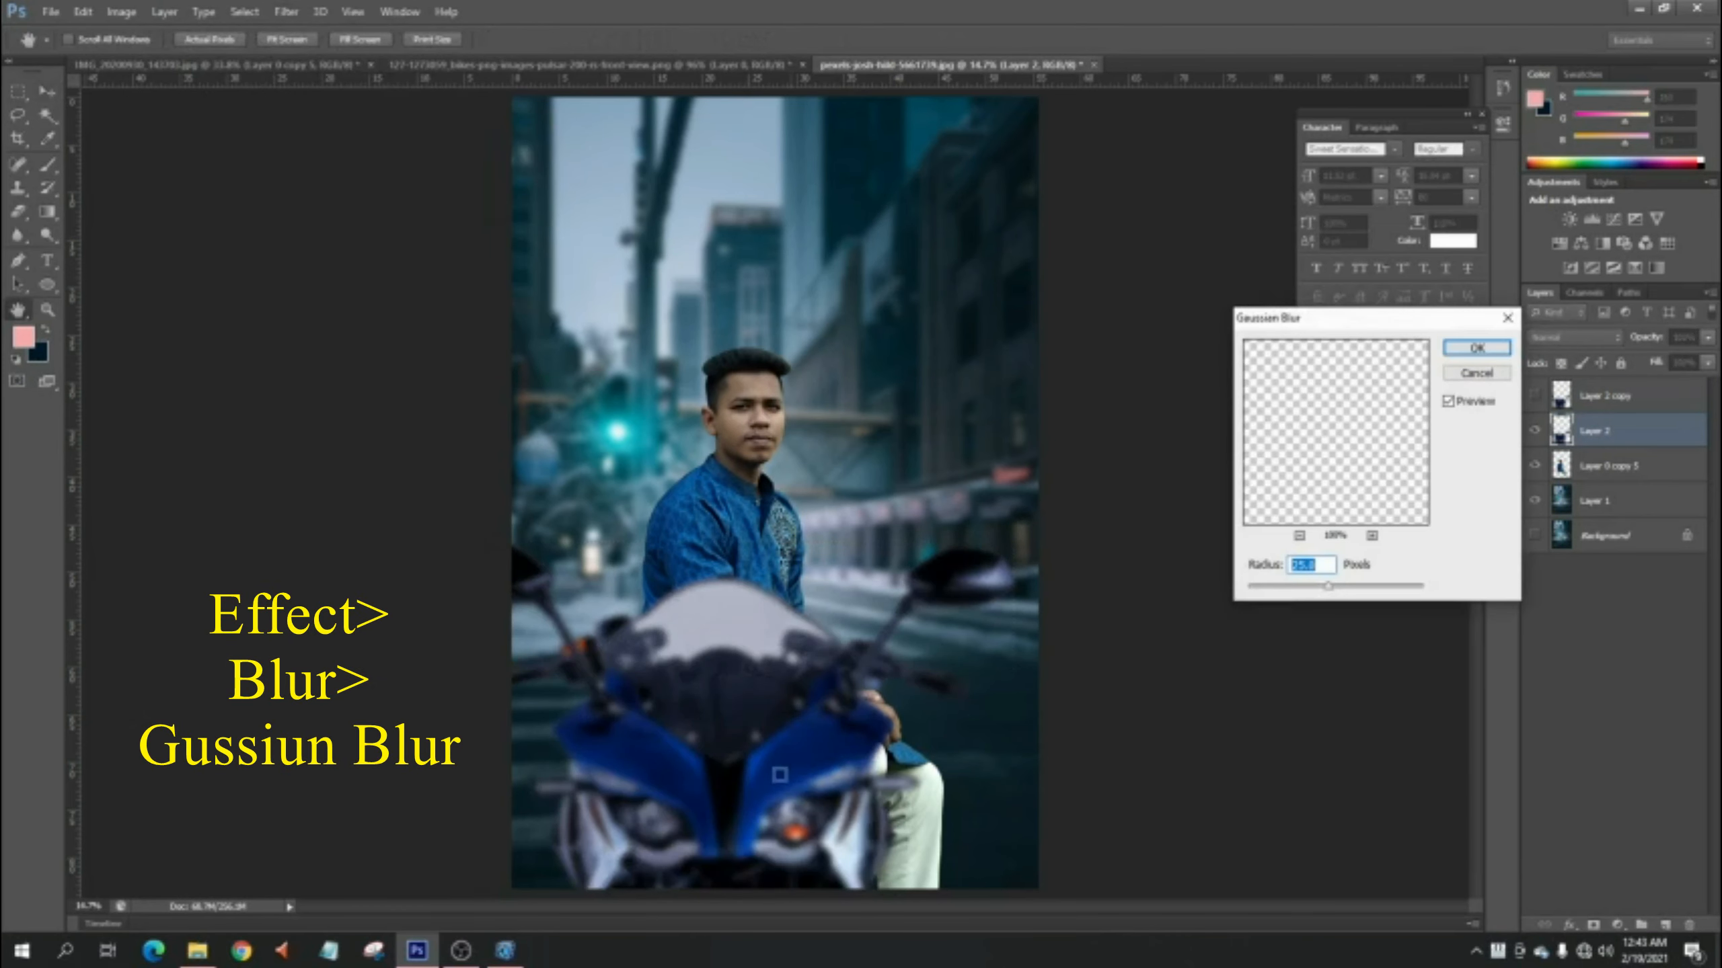
pyautogui.click(1448, 402)
pyautogui.click(1447, 403)
pyautogui.click(1447, 403)
pyautogui.click(1448, 403)
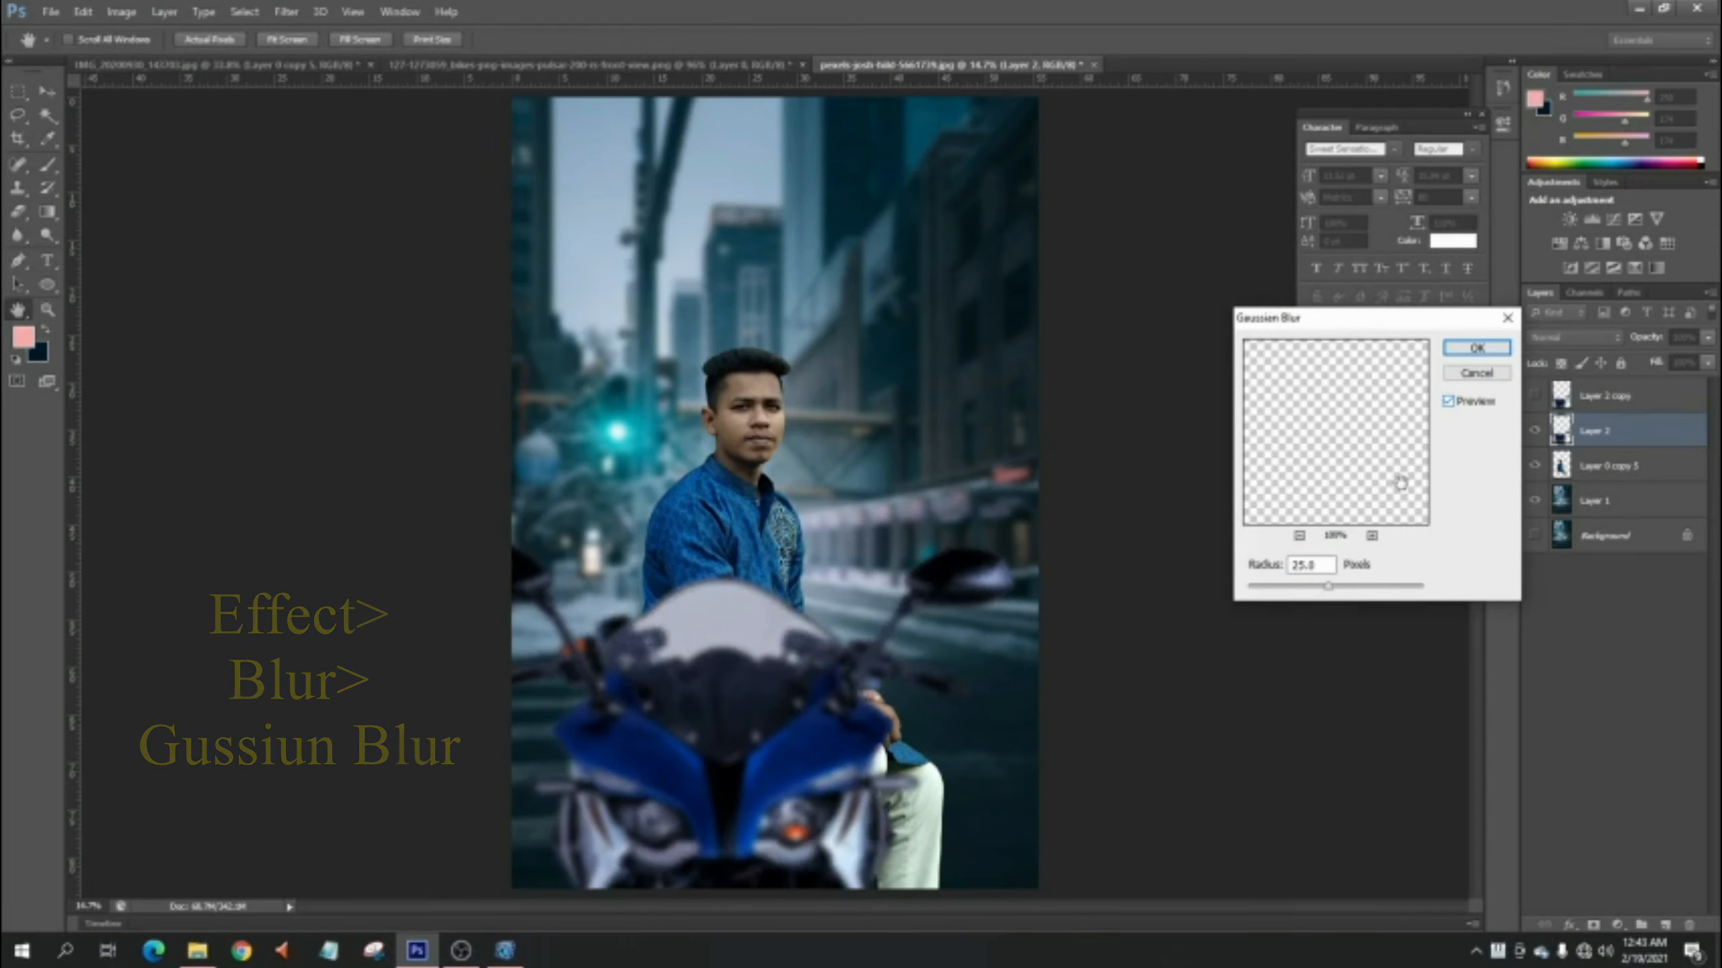
# - Set the motorcycle's blur radius to 30 pixels, apply the blur and inspect the composite up close
pyautogui.click(1270, 570)
pyautogui.write('3')
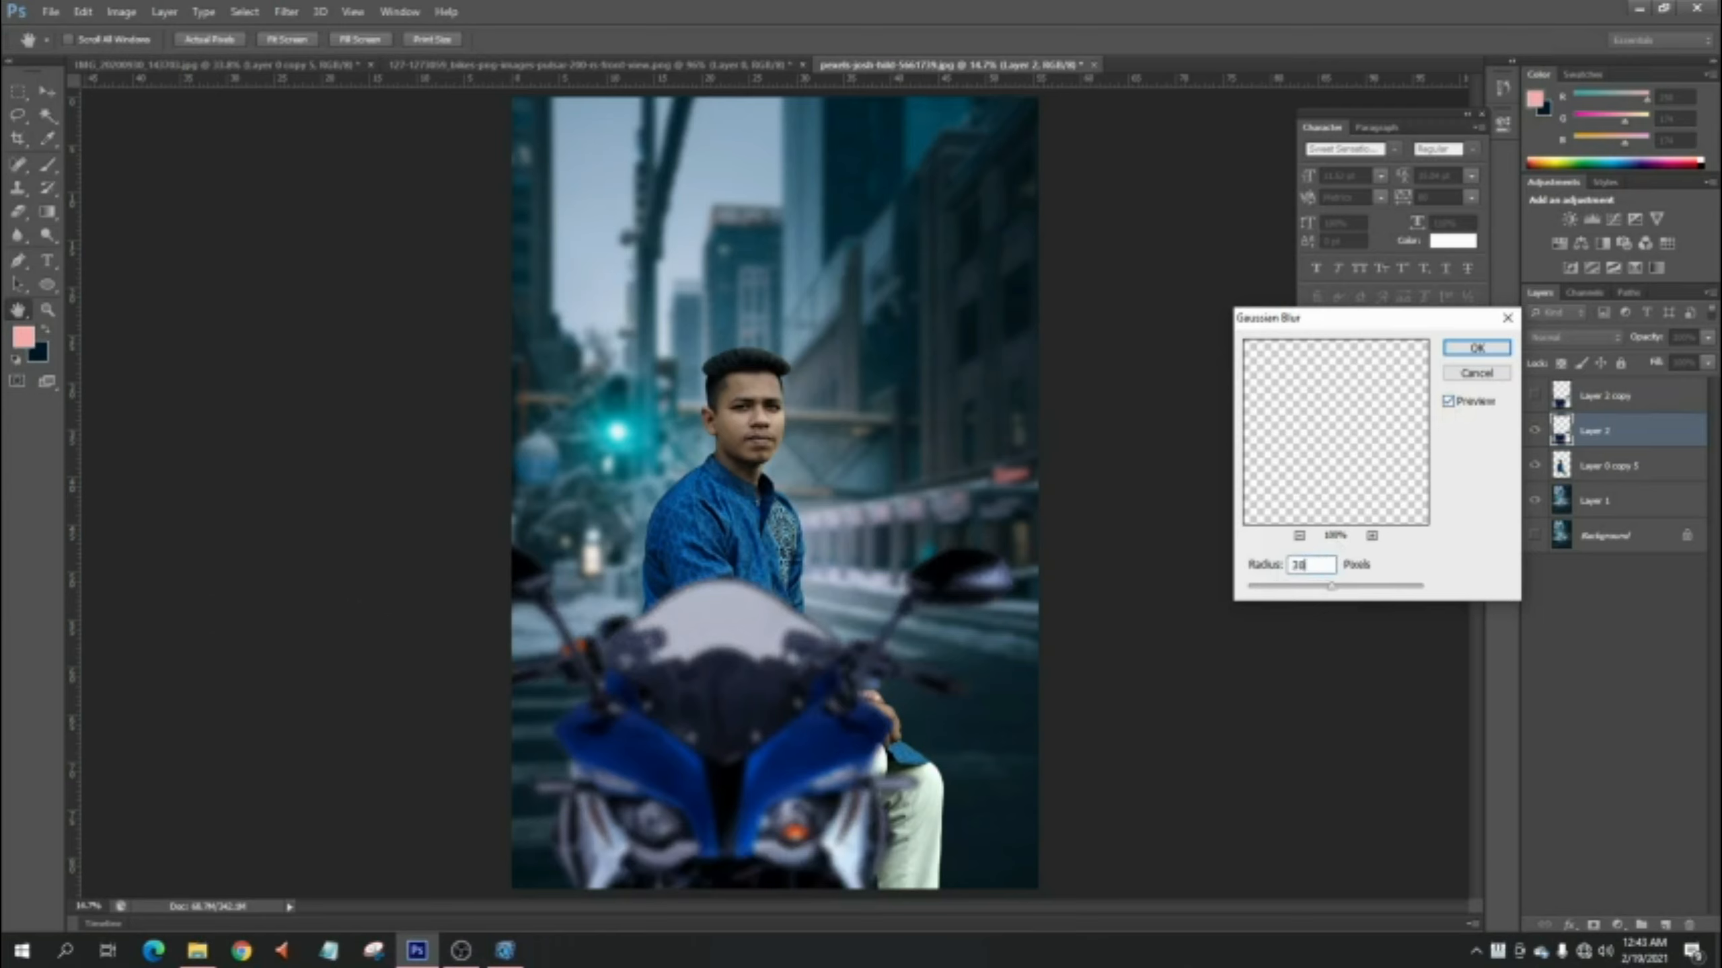
pyautogui.write('0')
pyautogui.click(1448, 402)
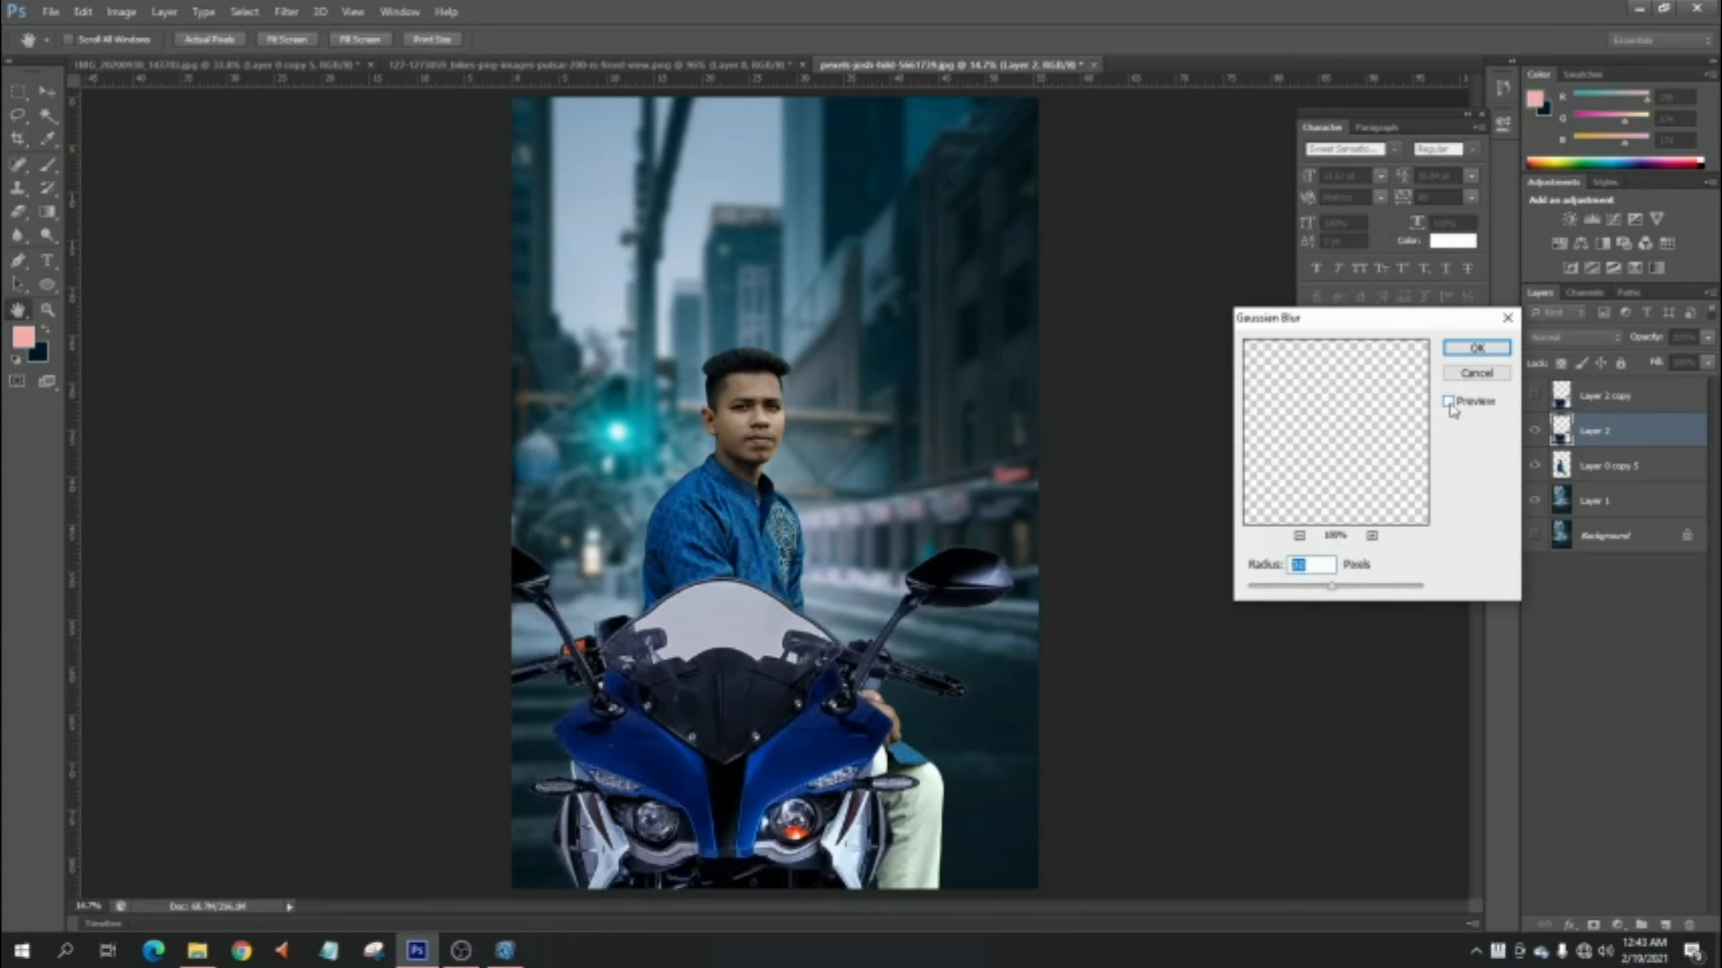
pyautogui.click(1448, 402)
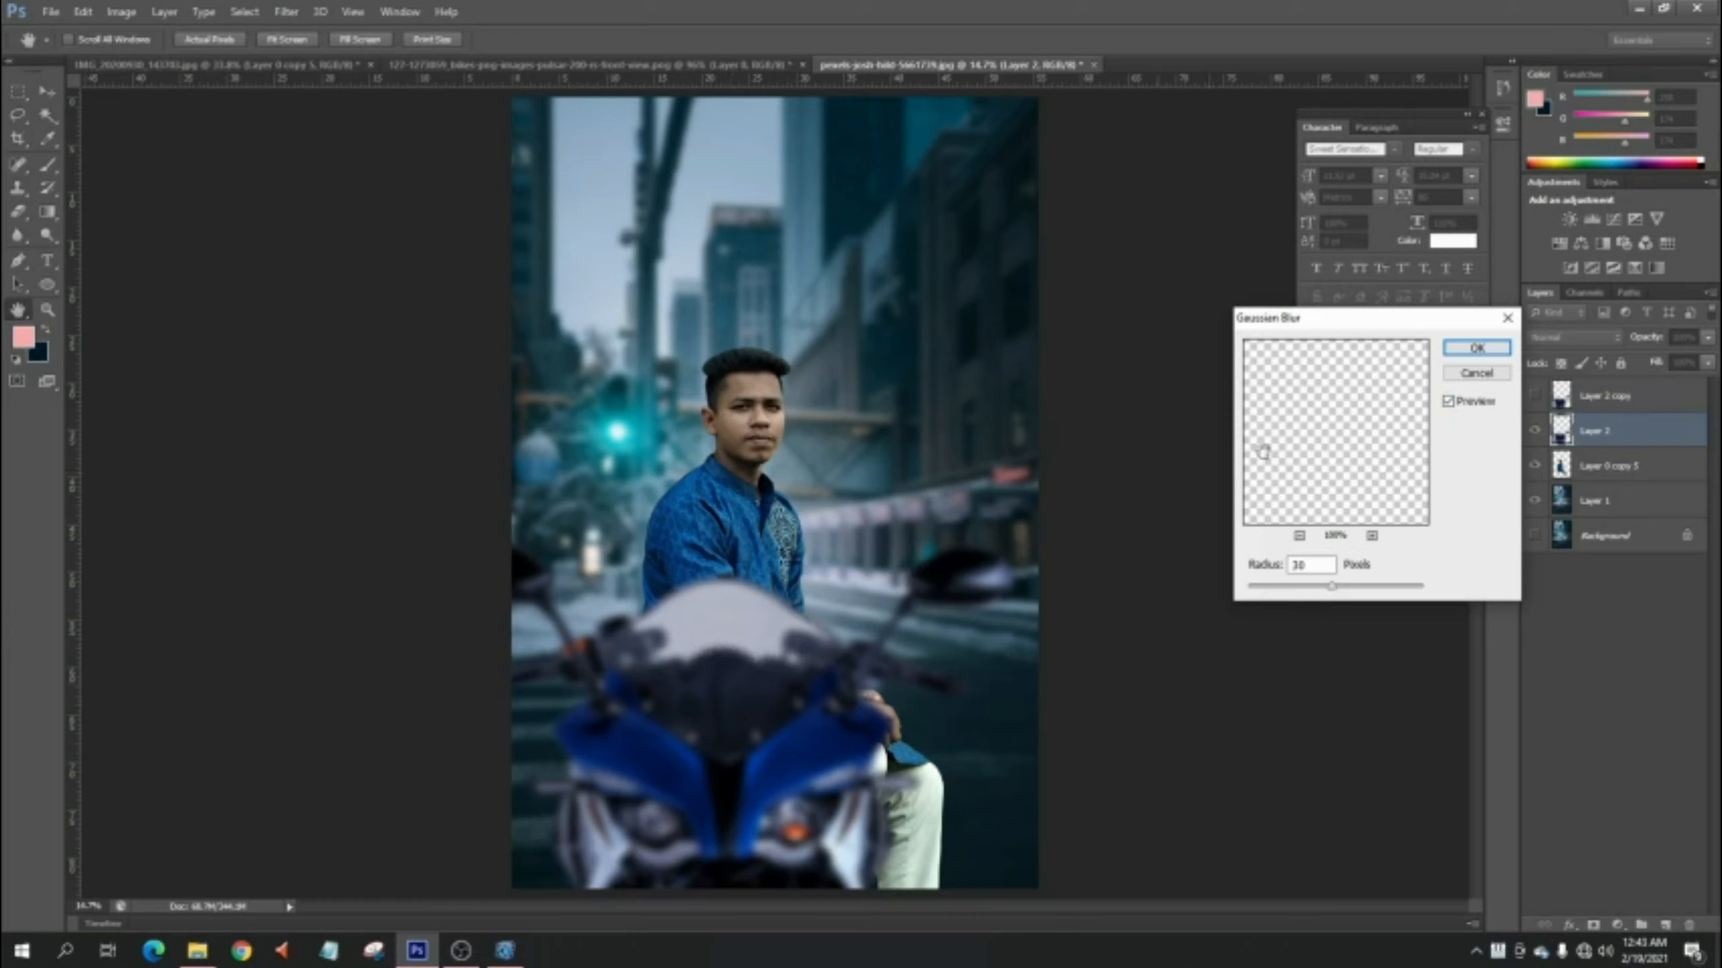
pyautogui.click(1476, 348)
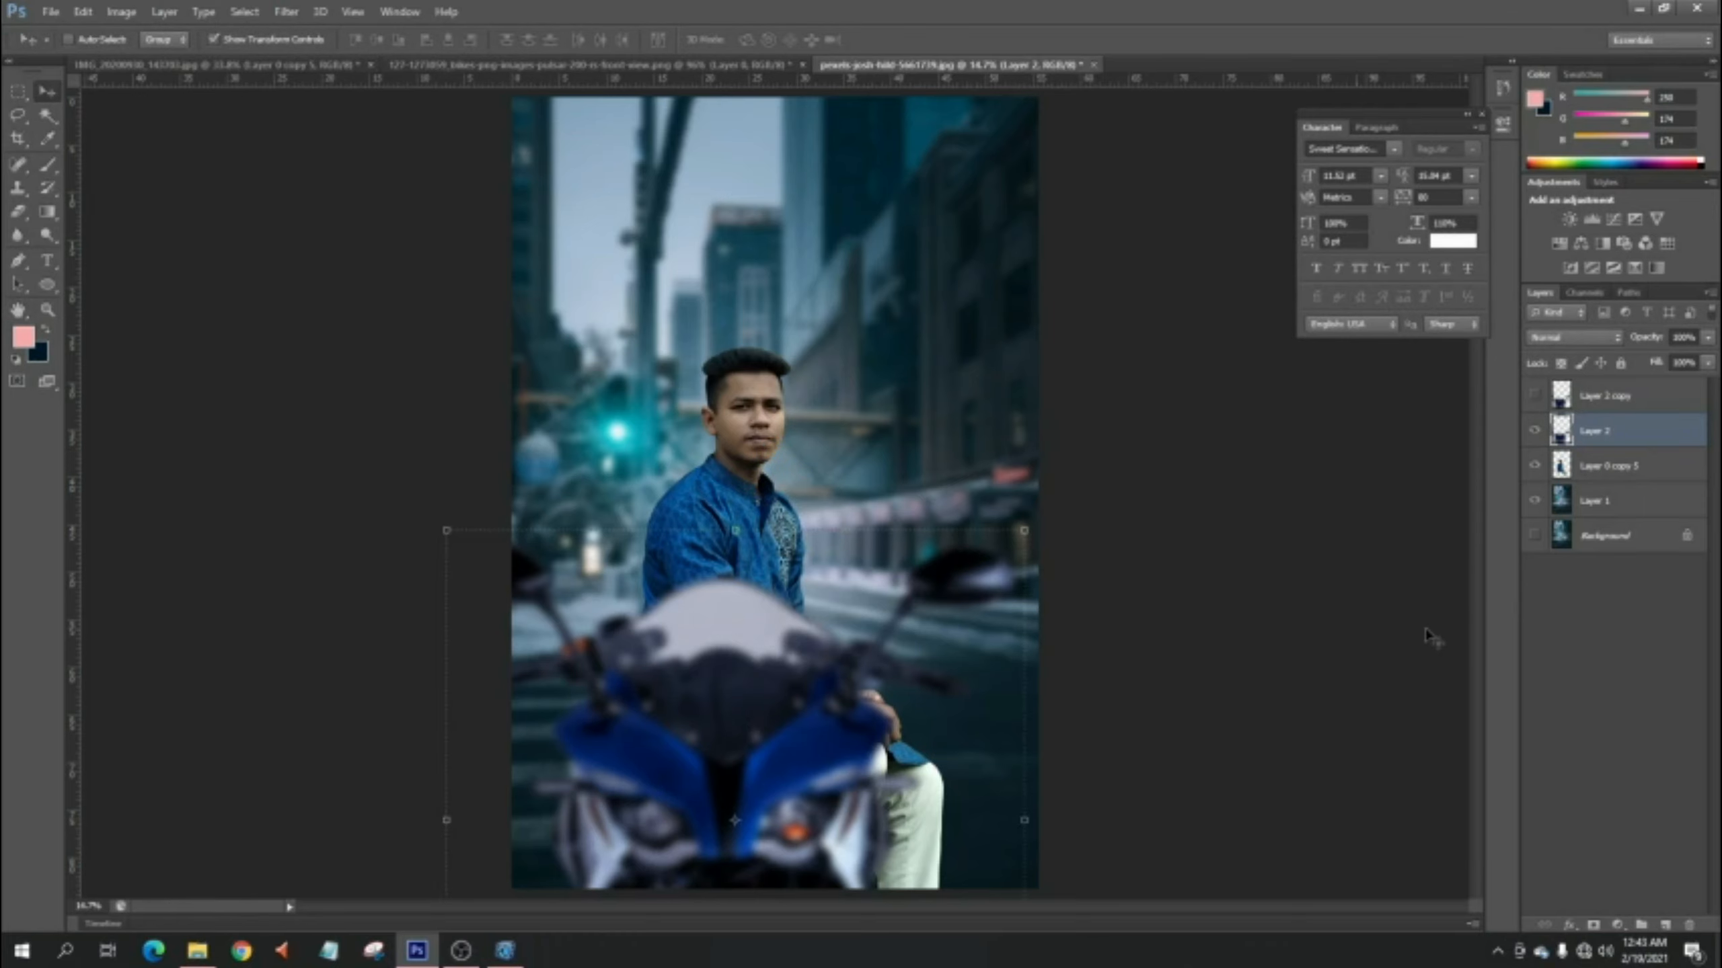
pyautogui.click(1583, 641)
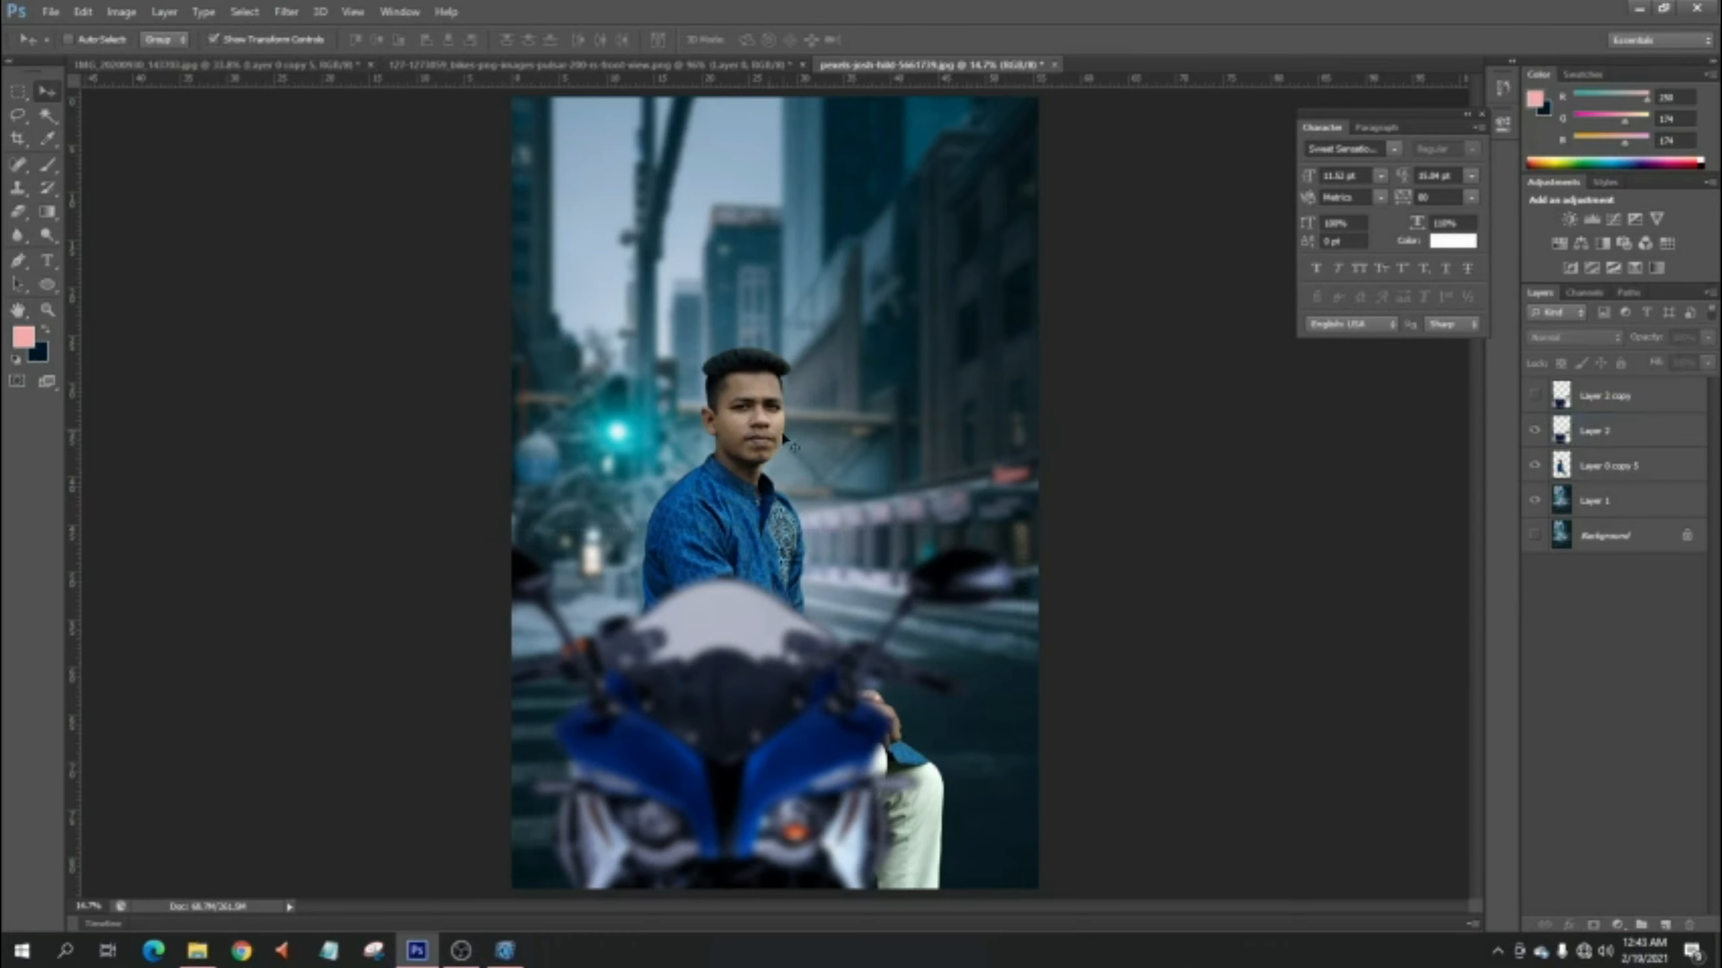
pyautogui.scroll(4, 802, 539)
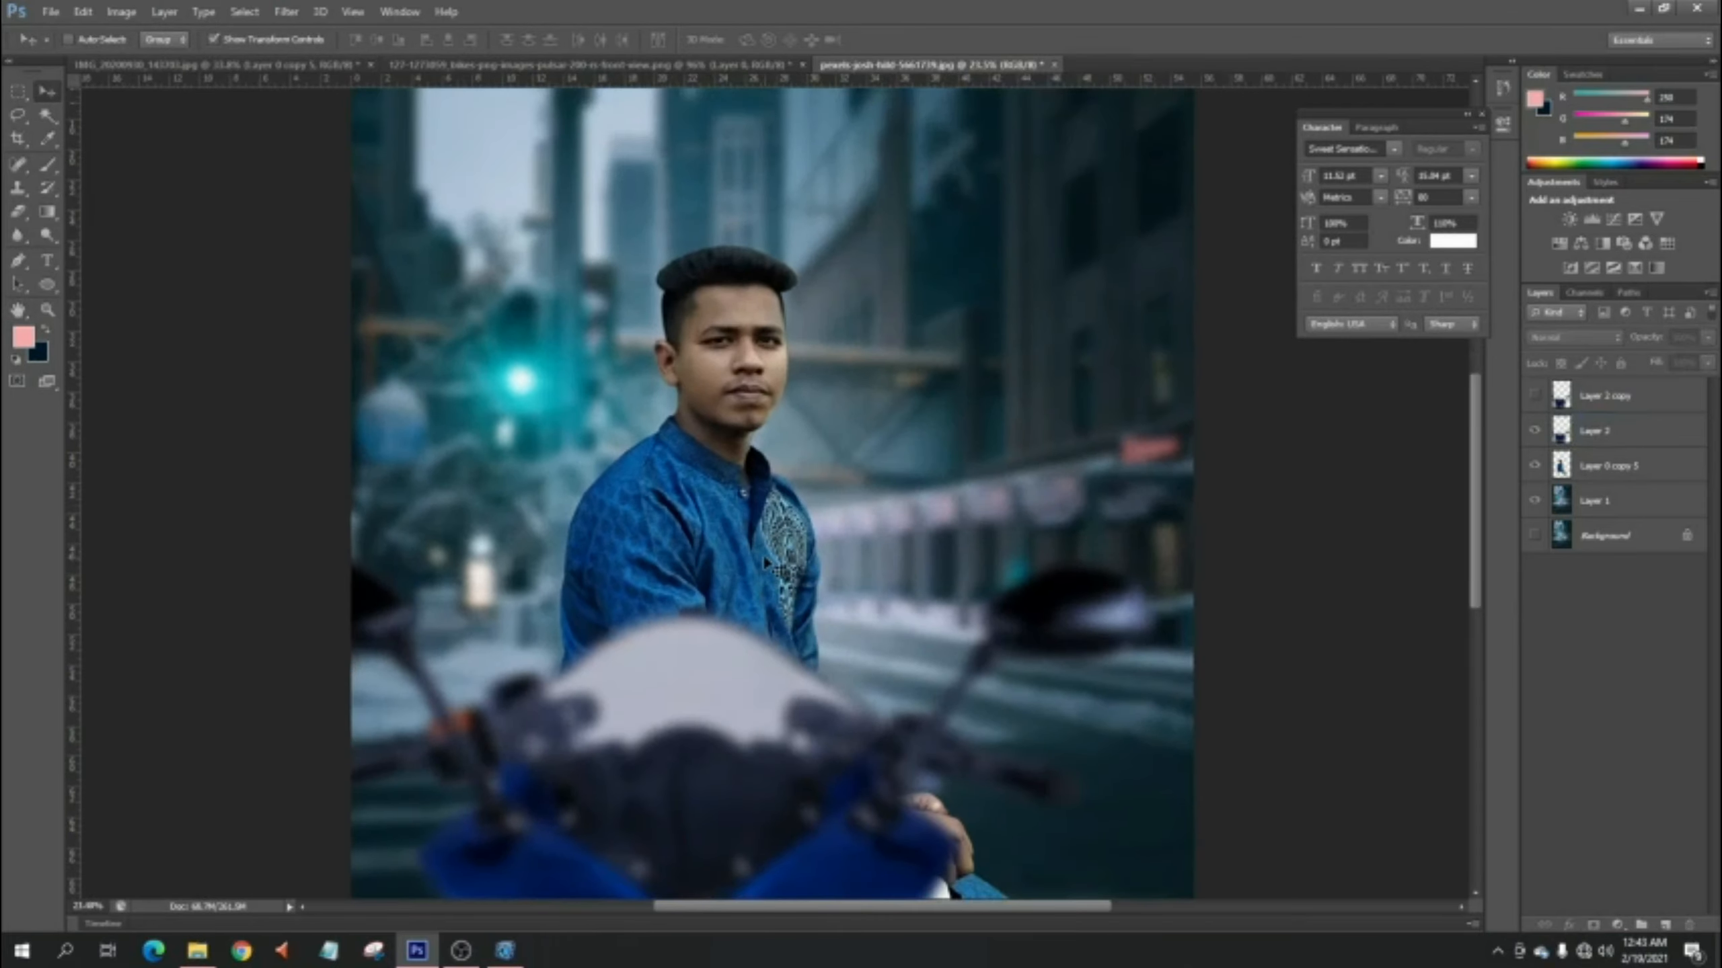
pyautogui.hotkey('ctrl', '0')
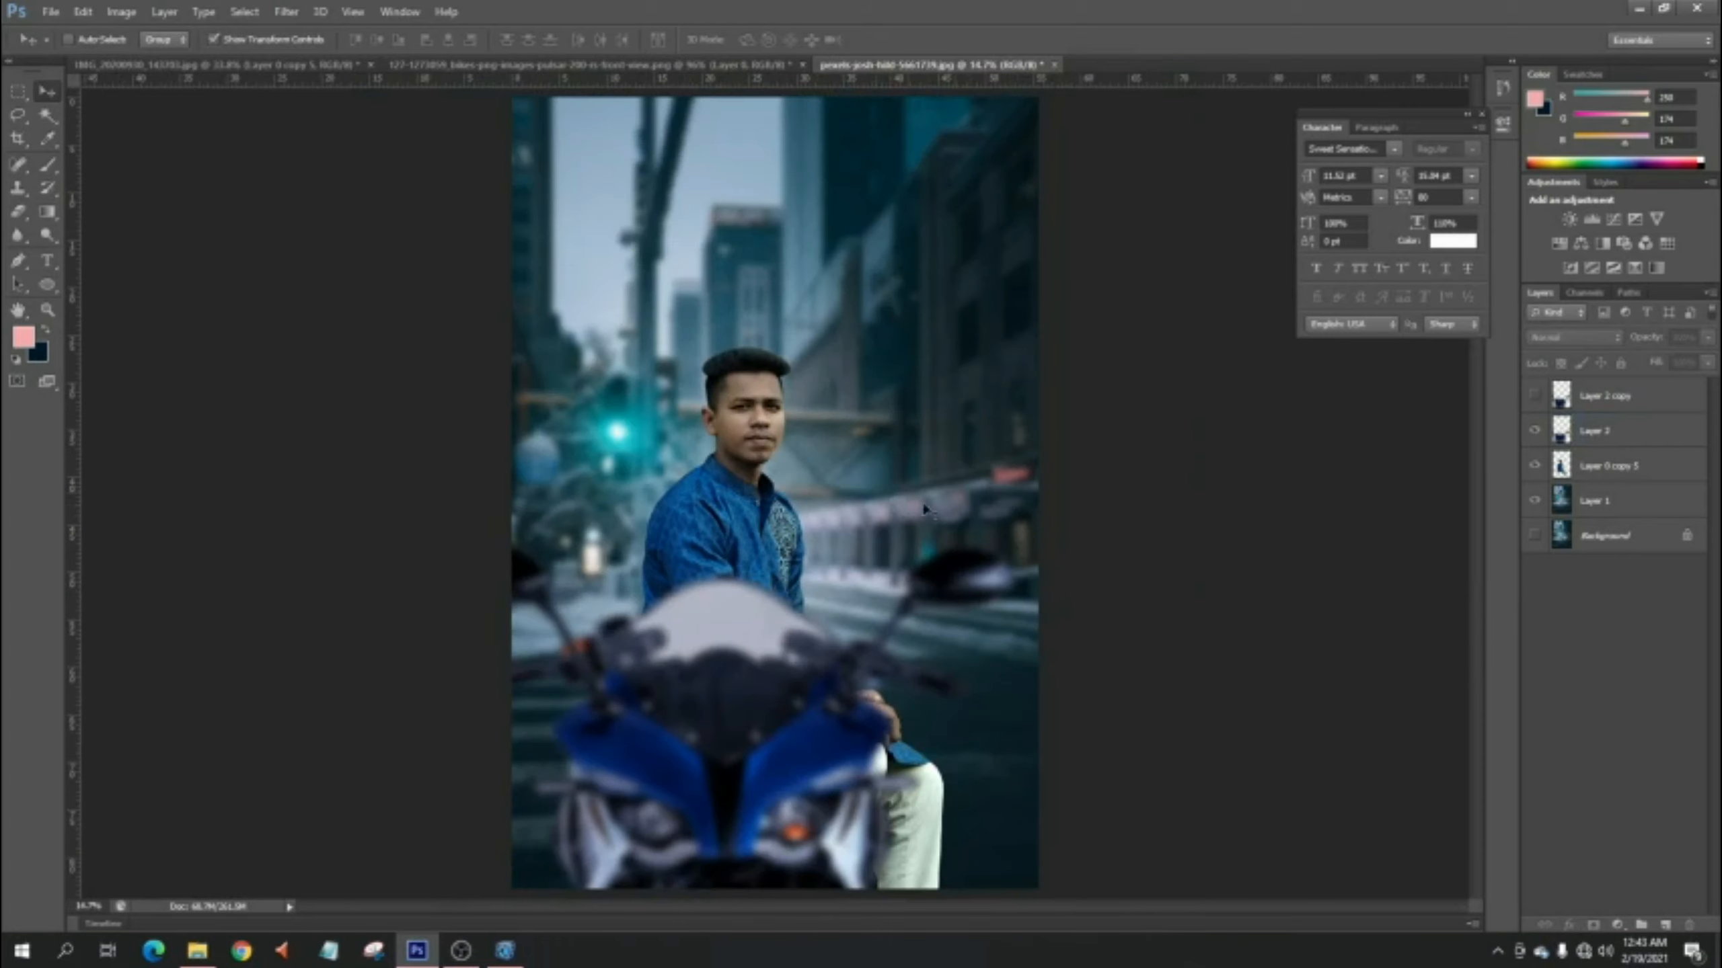
# - Enlarge the man (Layer 0 copy 5) to about 105.5% and shift him slightly up behind the motorcycle
pyautogui.click(1624, 468)
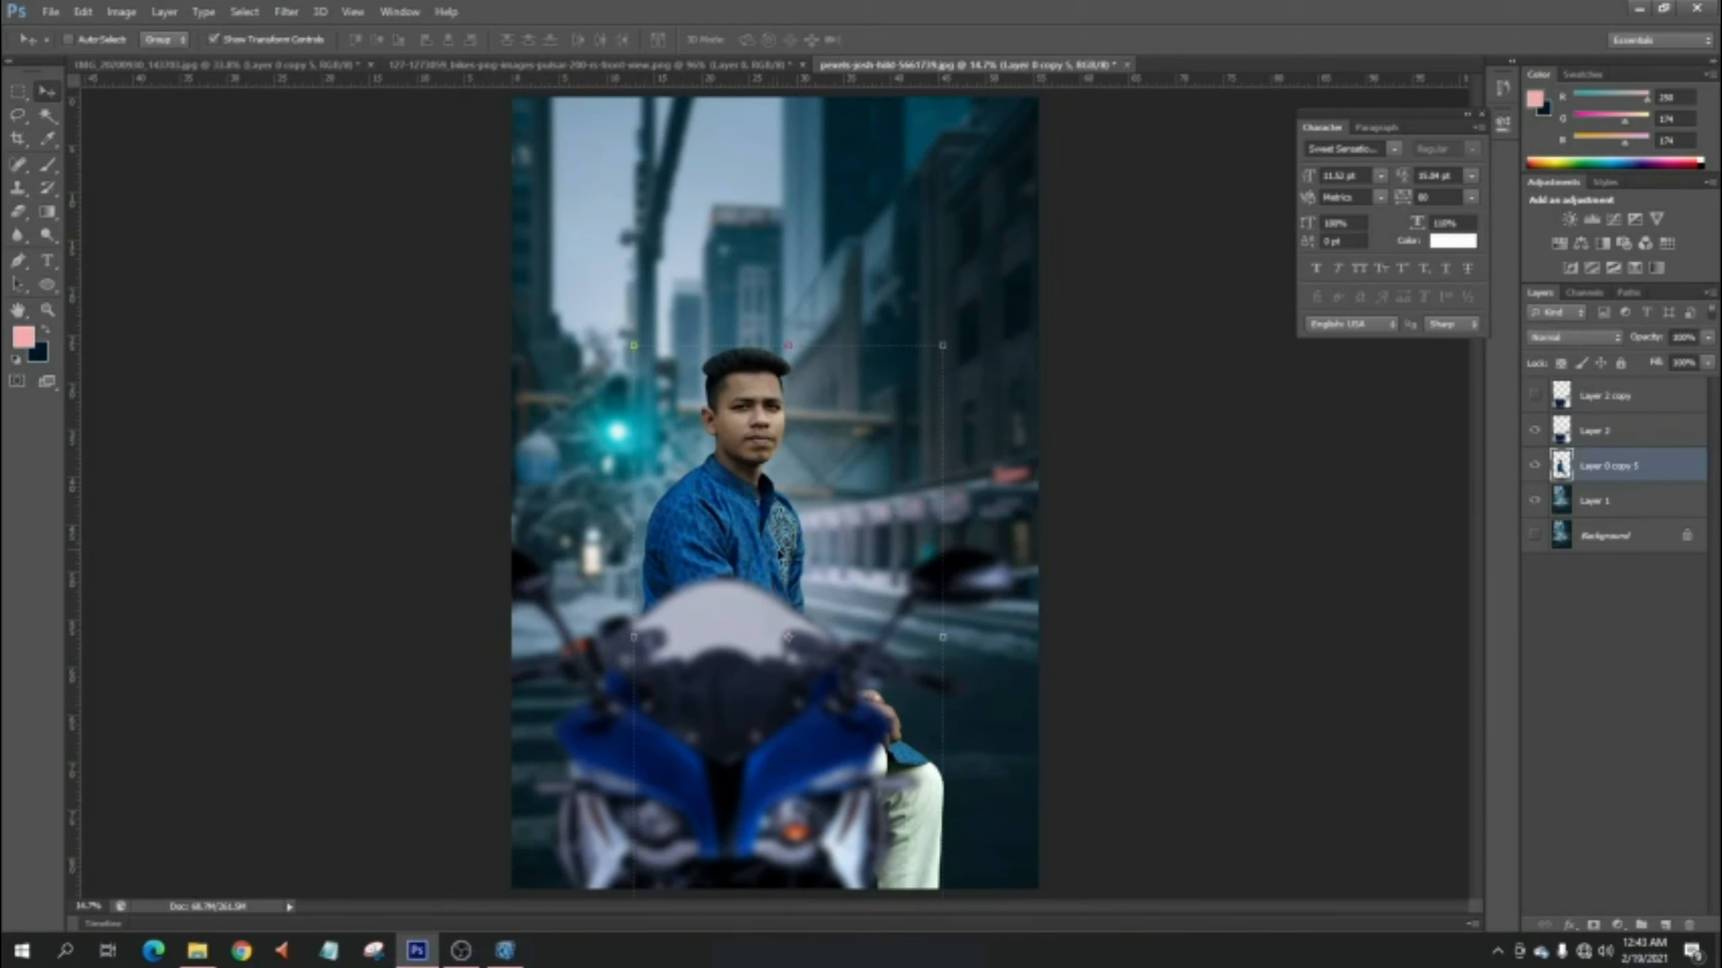
pyautogui.moveTo(785, 492); pyautogui.dragTo(791, 508)
pyautogui.hotkey('ctrl', 't')
pyautogui.moveTo(638, 347); pyautogui.dragTo(615, 325)
pyautogui.moveTo(709, 542); pyautogui.dragTo(711, 539)
pyautogui.moveTo(632, 324); pyautogui.dragTo(624, 309)
pyautogui.moveTo(740, 519); pyautogui.dragTo(737, 525)
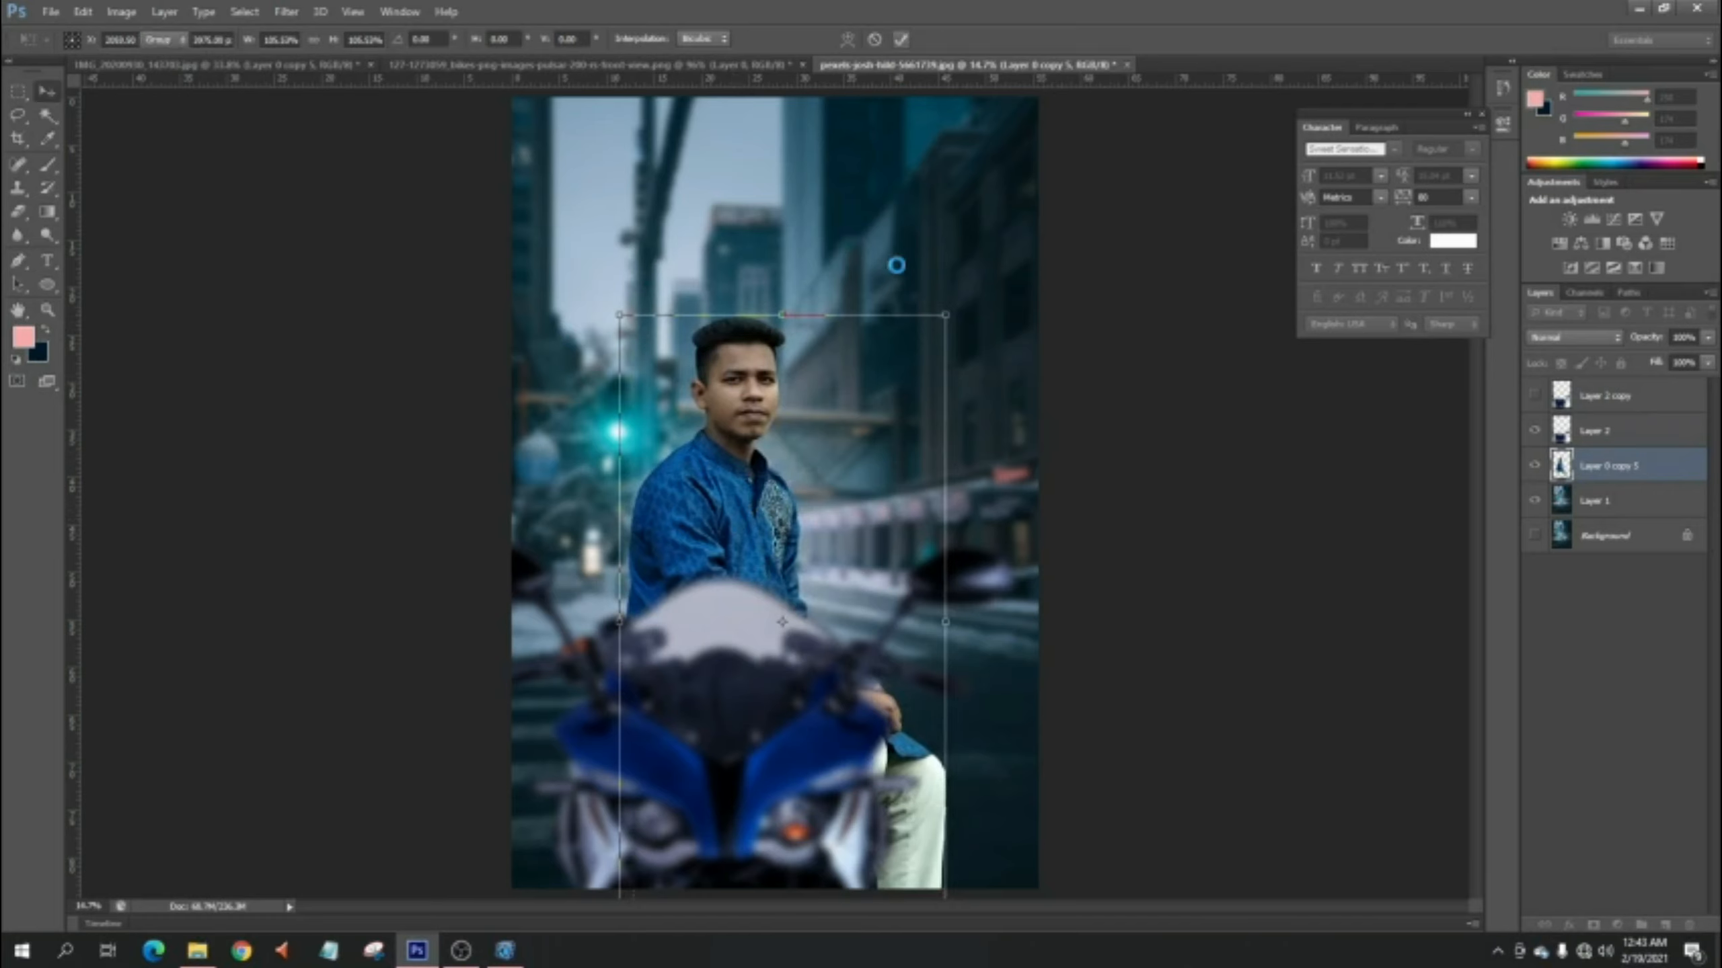
pyautogui.press('Return')
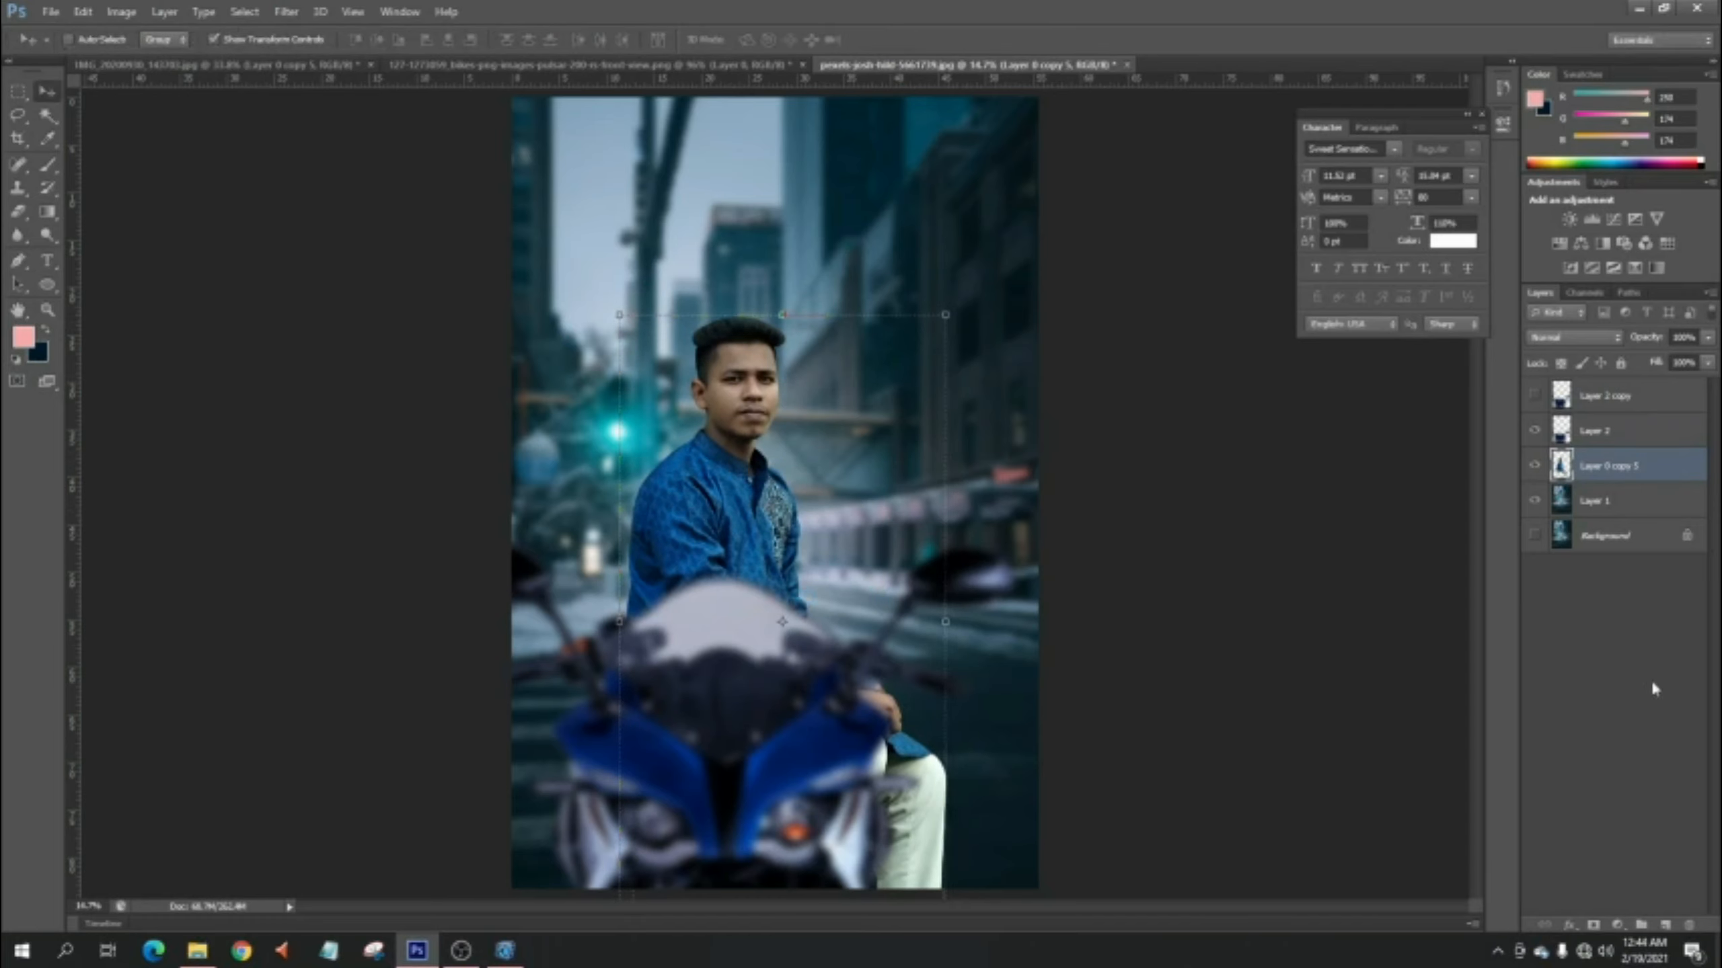
pyautogui.click(1657, 691)
# - Add an empty layer directly above the man's layer and activate the Brush tool
pyautogui.click(1636, 467)
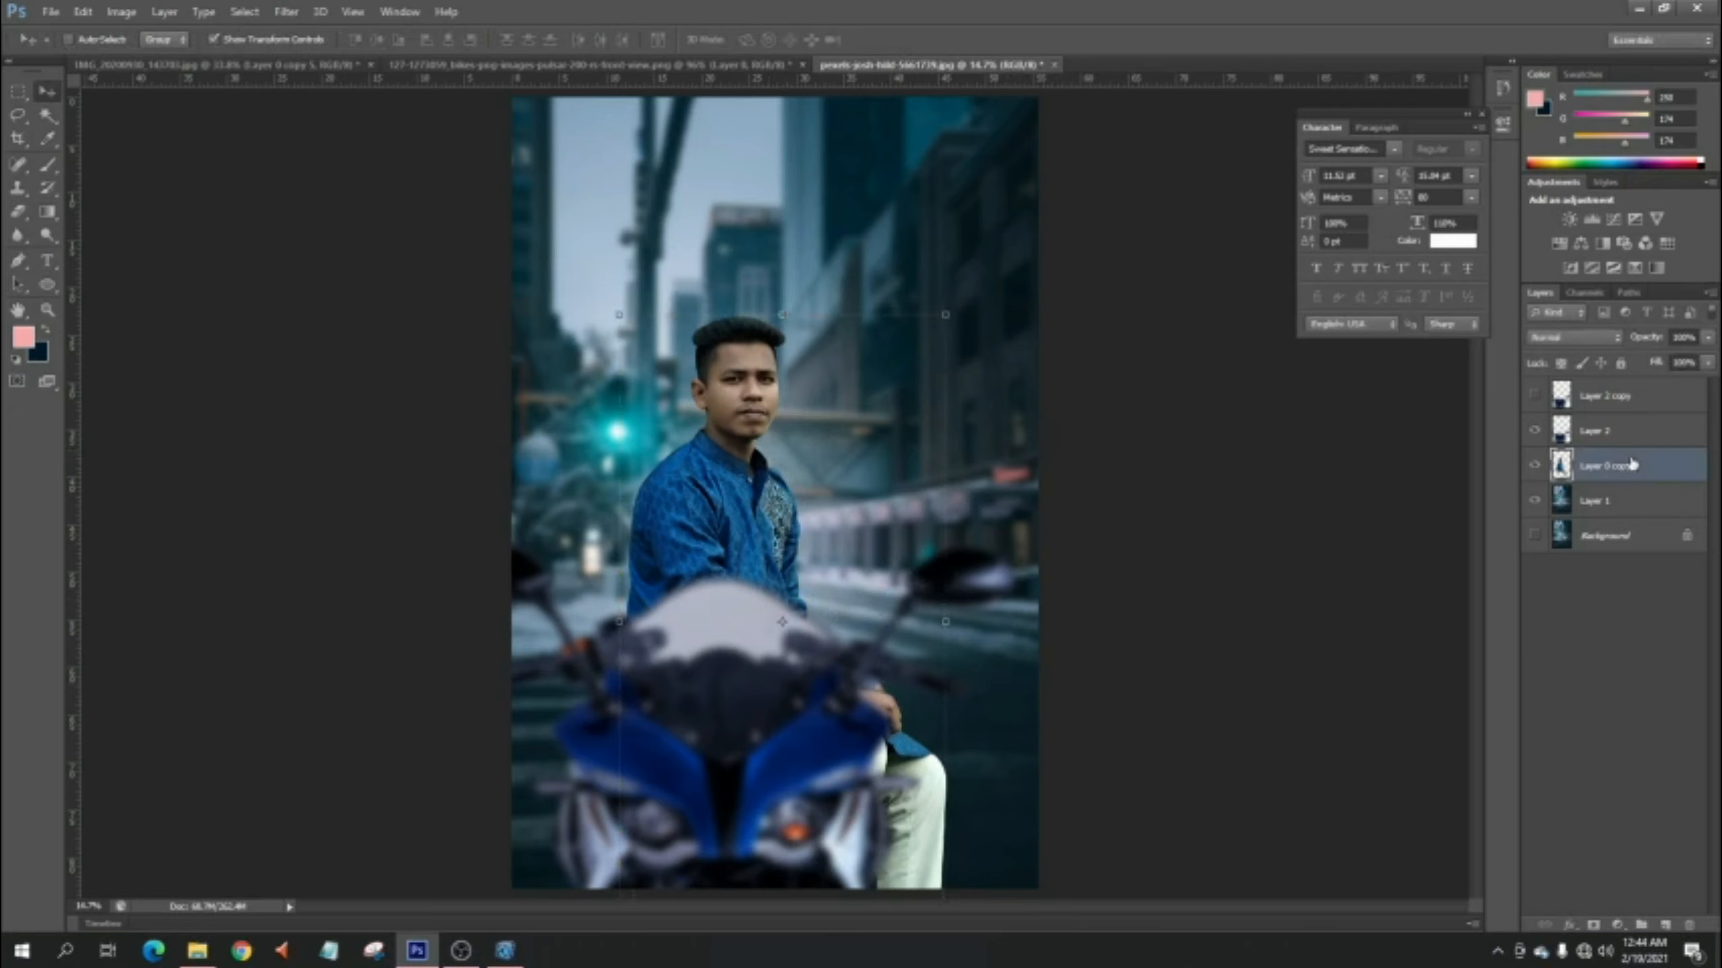
pyautogui.click(1666, 926)
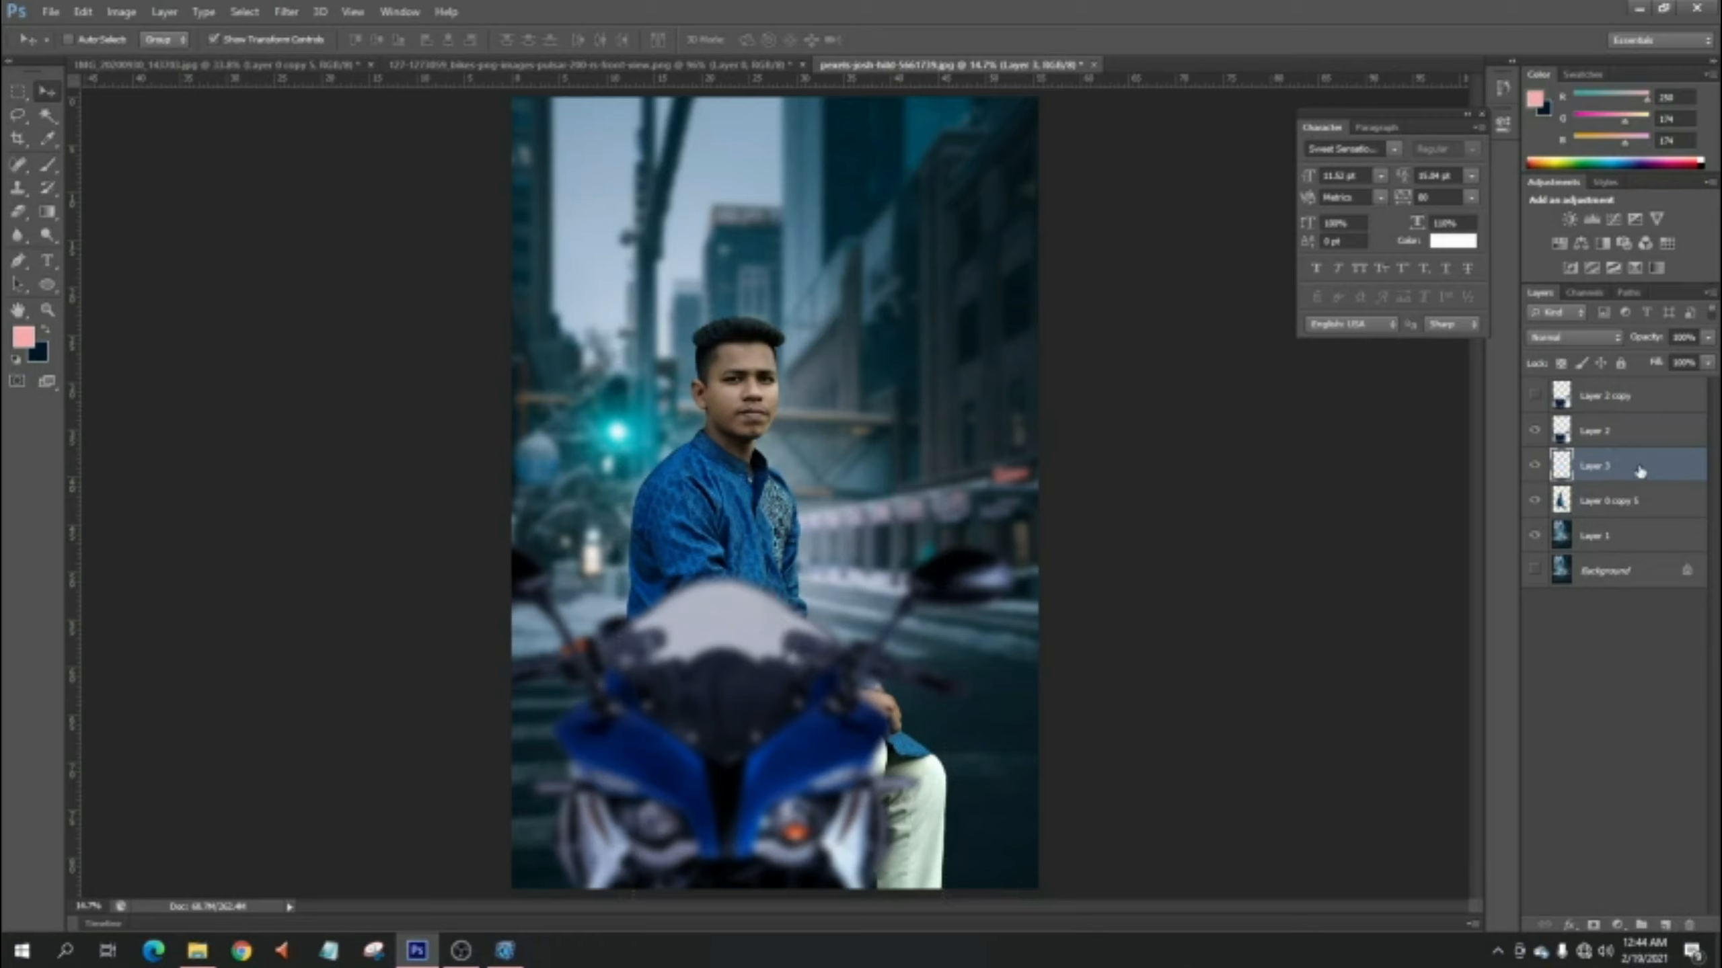
pyautogui.click(51, 169)
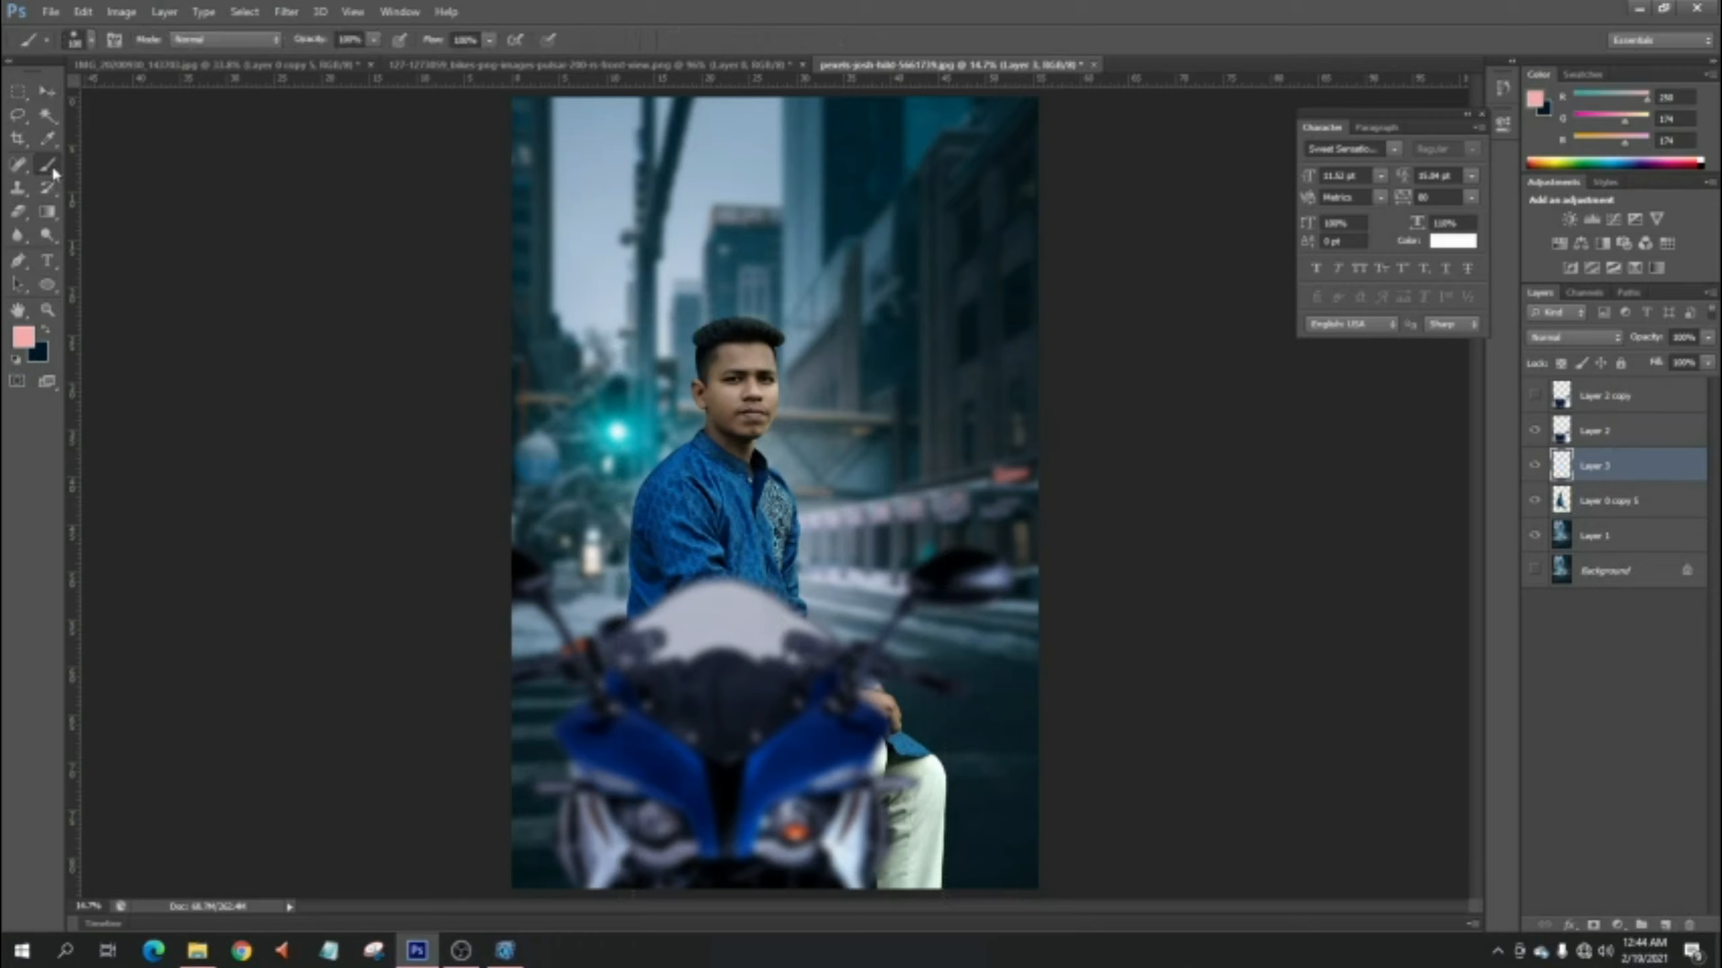
# - Set the foreground colour to bright blue 2d9aff and enlarge the soft round brush
pyautogui.click(23, 337)
pyautogui.click(1129, 404)
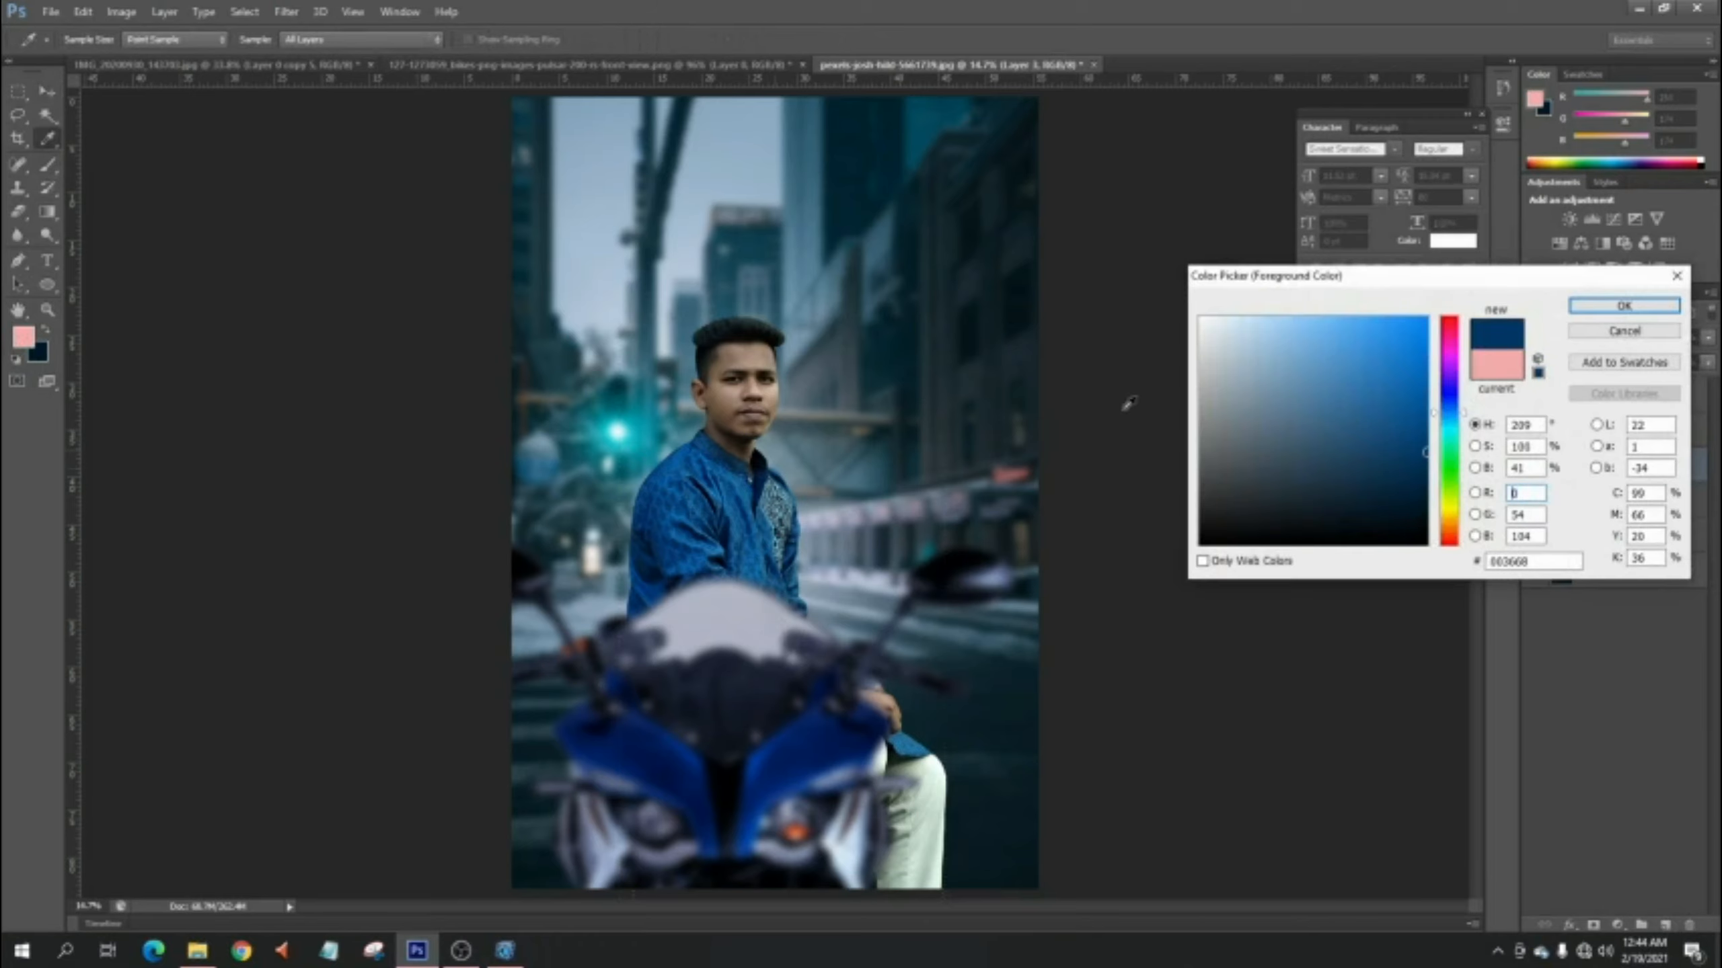
pyautogui.click(1496, 367)
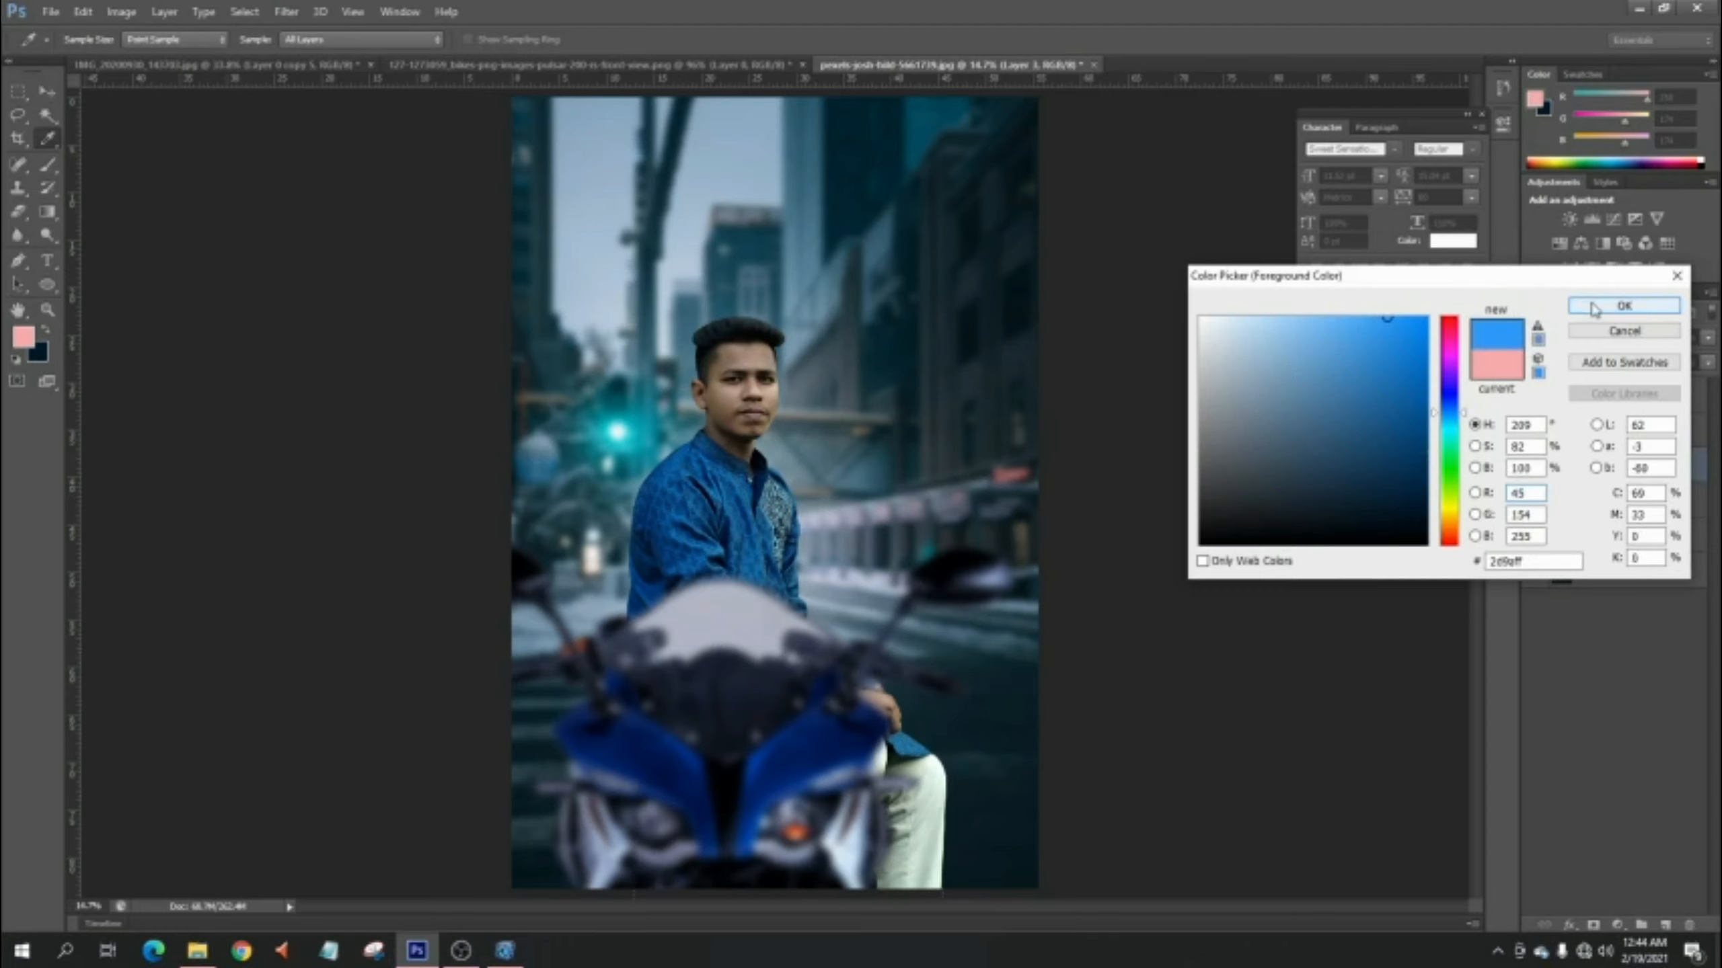
pyautogui.click(1623, 306)
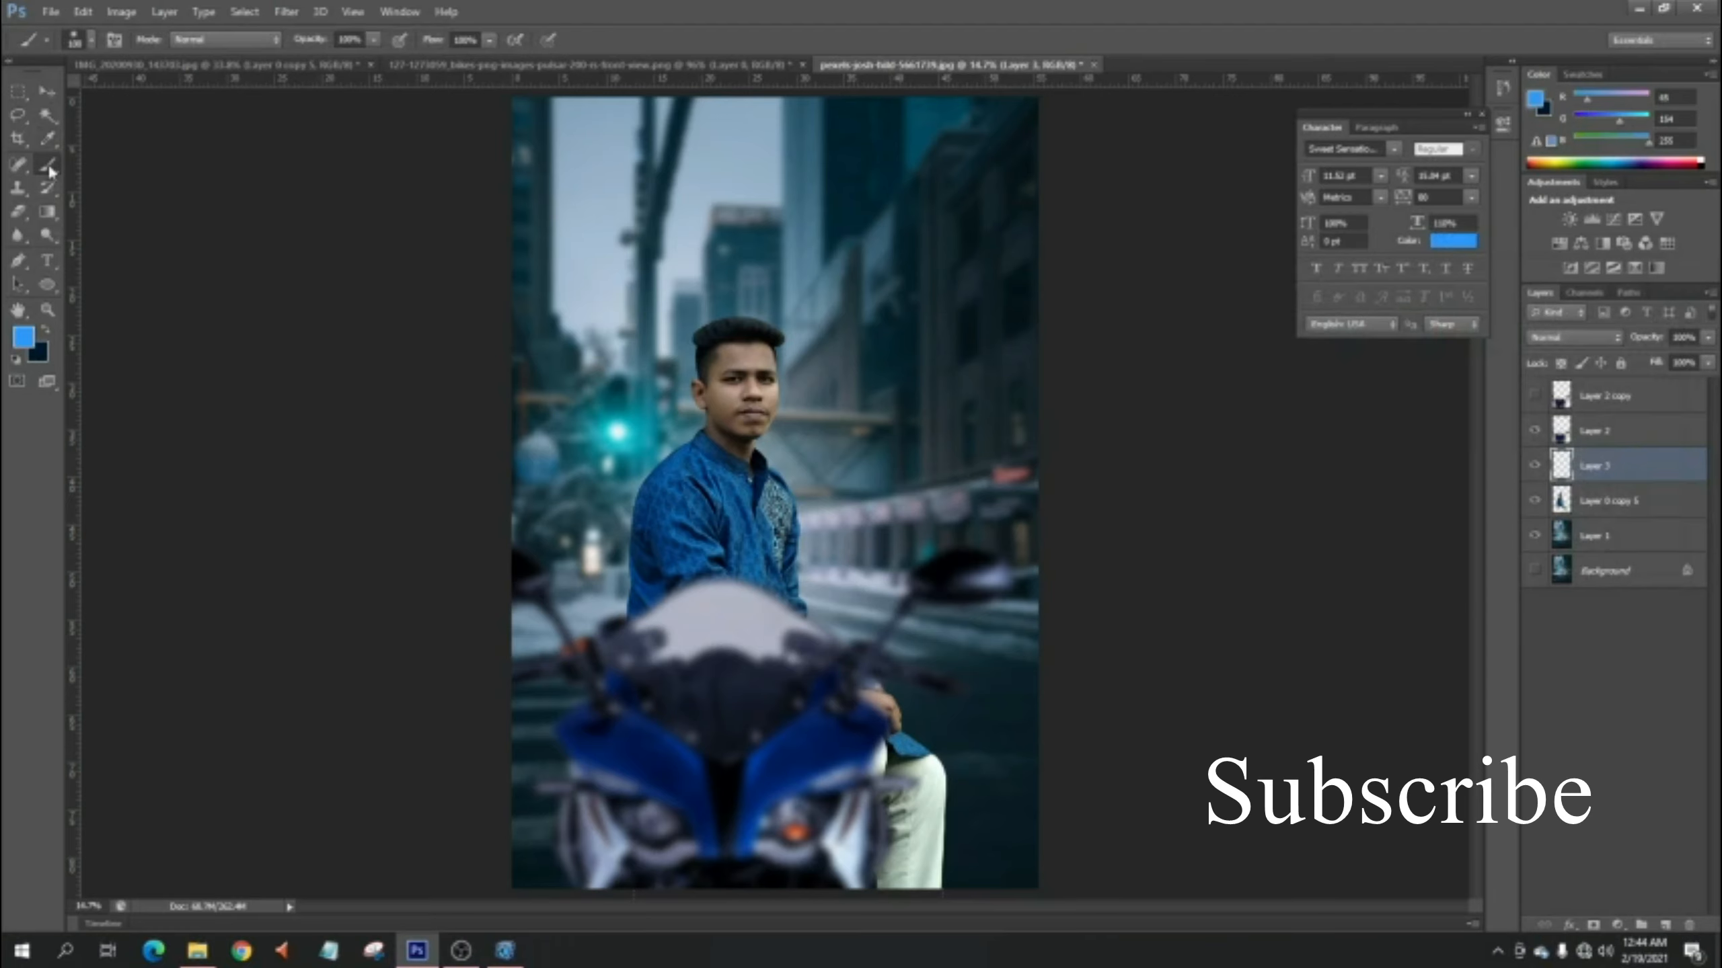
pyautogui.click(92, 41)
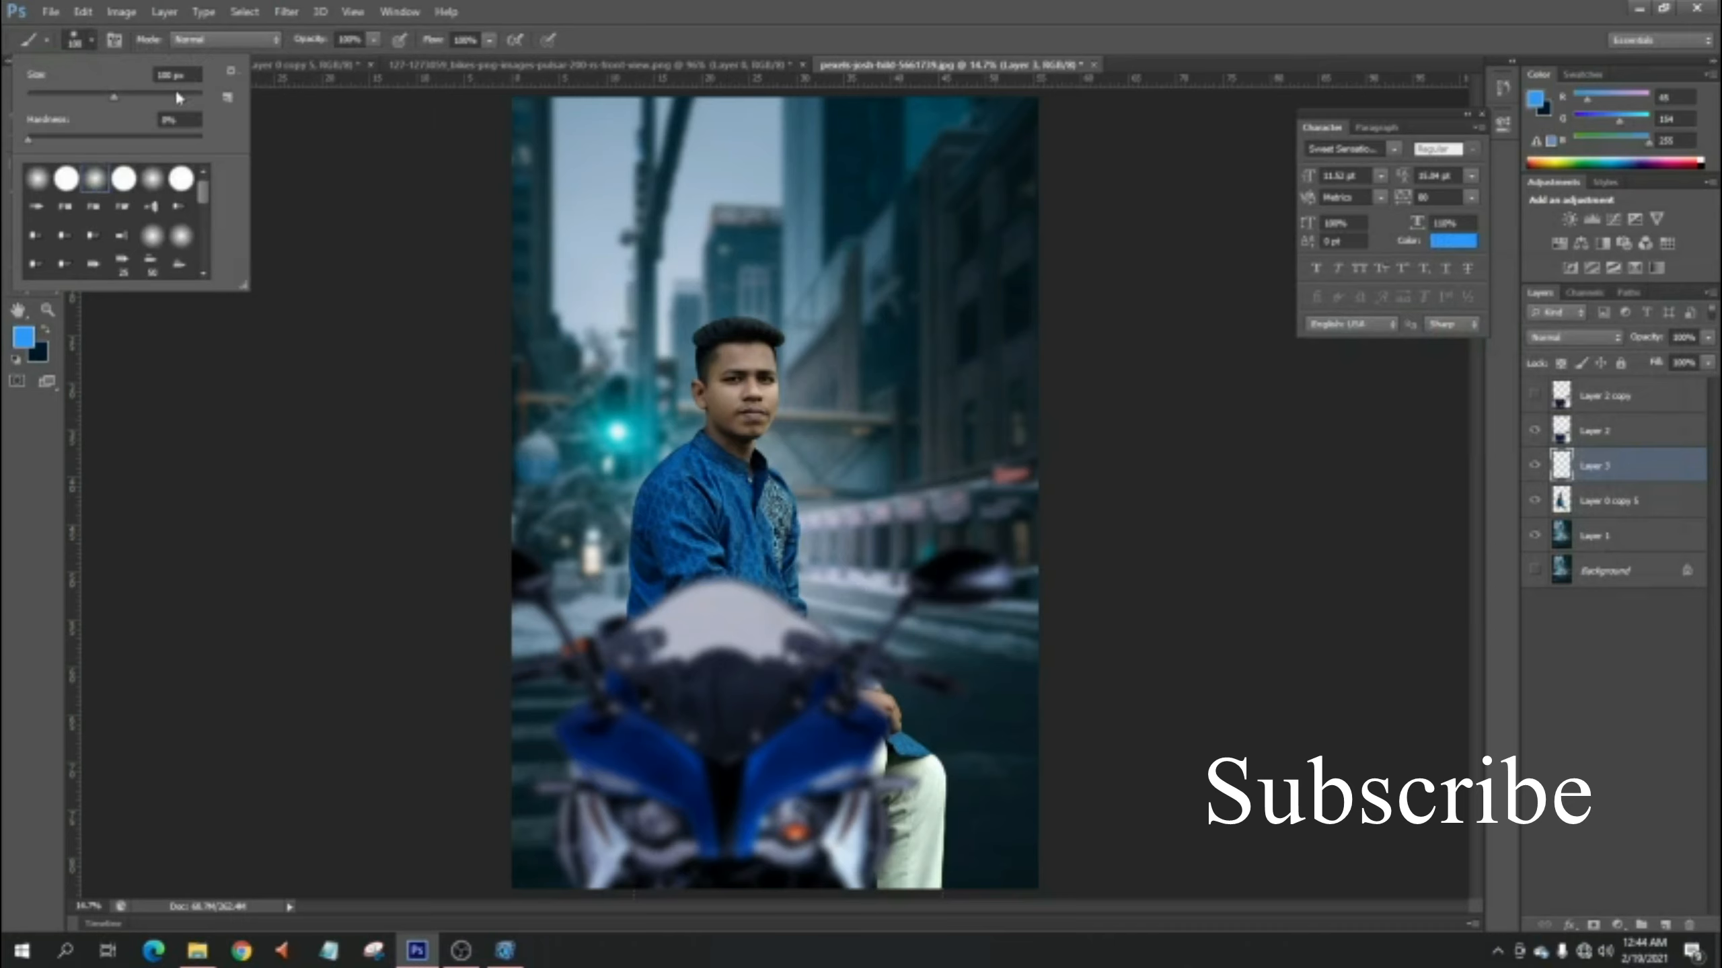
pyautogui.click(95, 44)
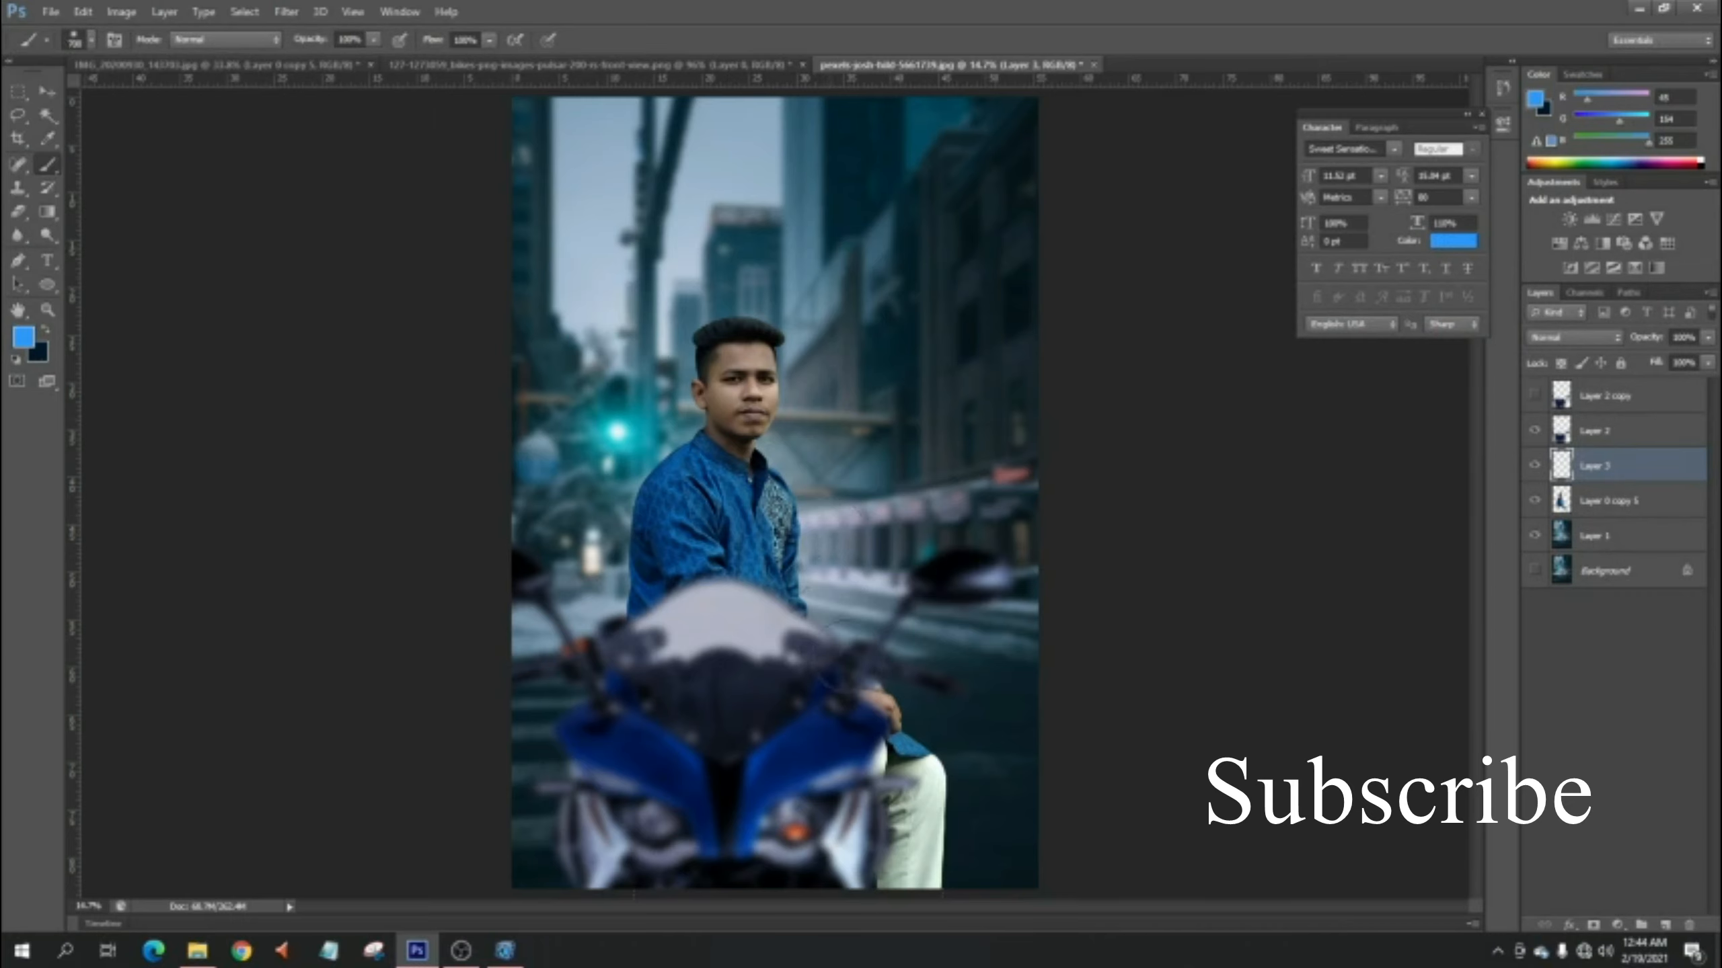
# - Paint soft bright blue light on Layer 3 over the man's hand, his trouser leg and the area beside his waist
pyautogui.click(885, 696)
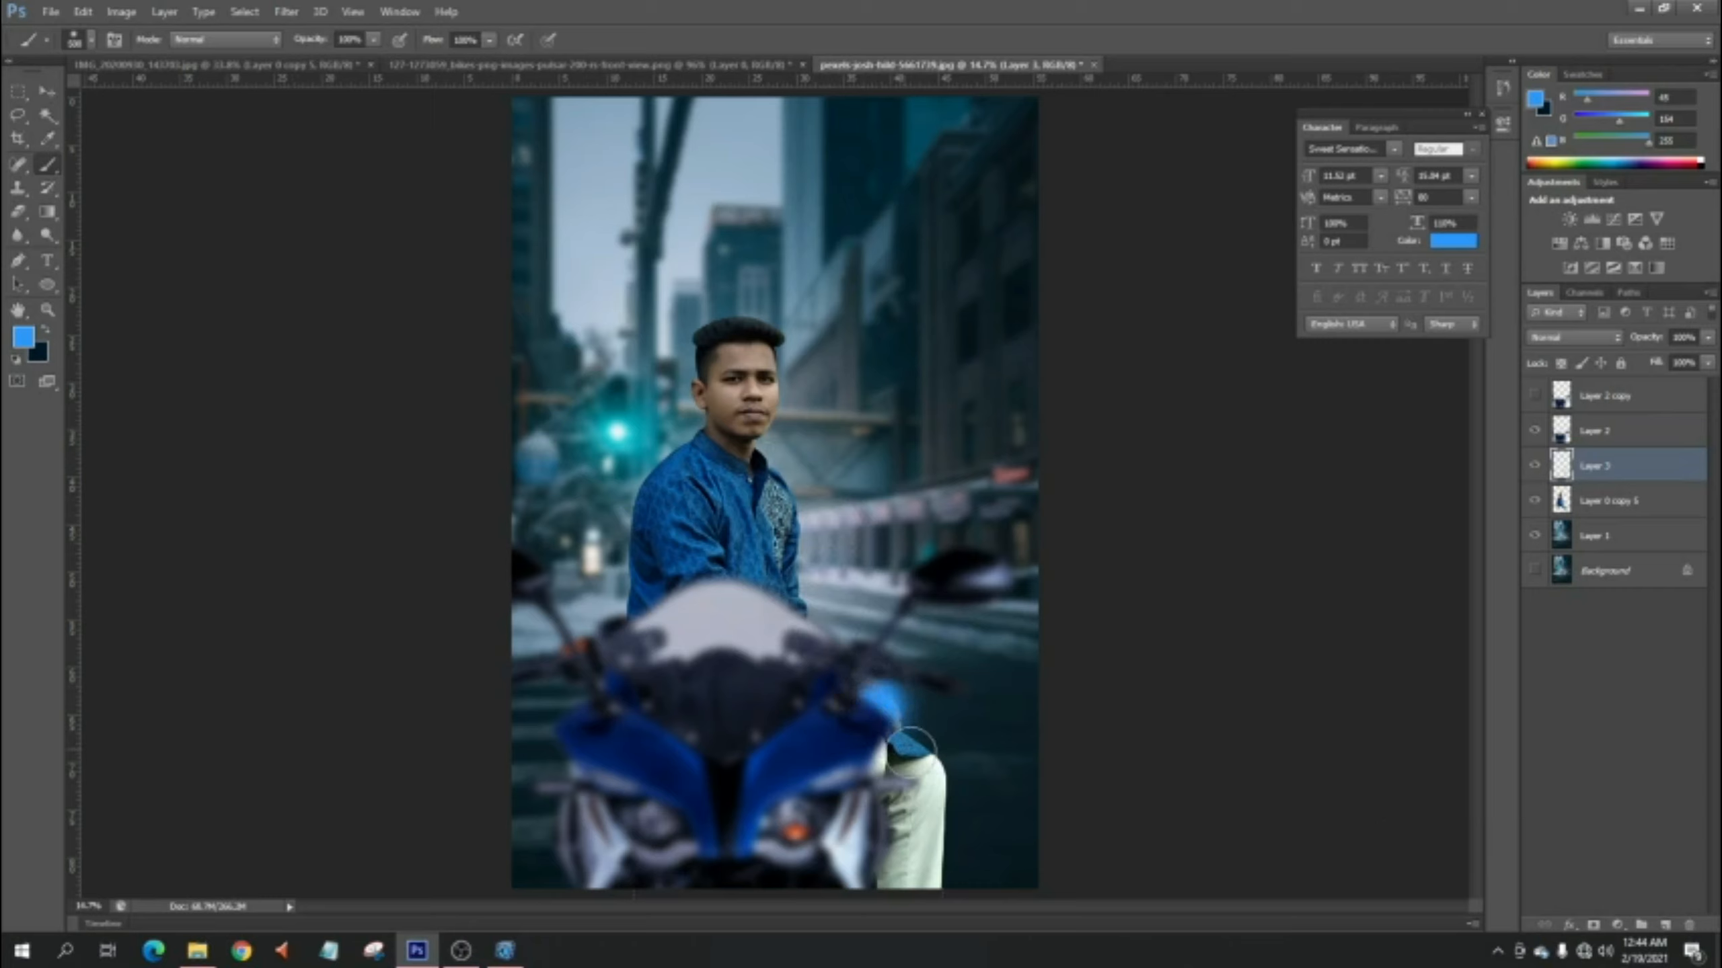
pyautogui.moveTo(922, 766)
pyautogui.mouseDown()
pyautogui.moveTo(940, 837)
pyautogui.moveTo(941, 881)
pyautogui.mouseUp()
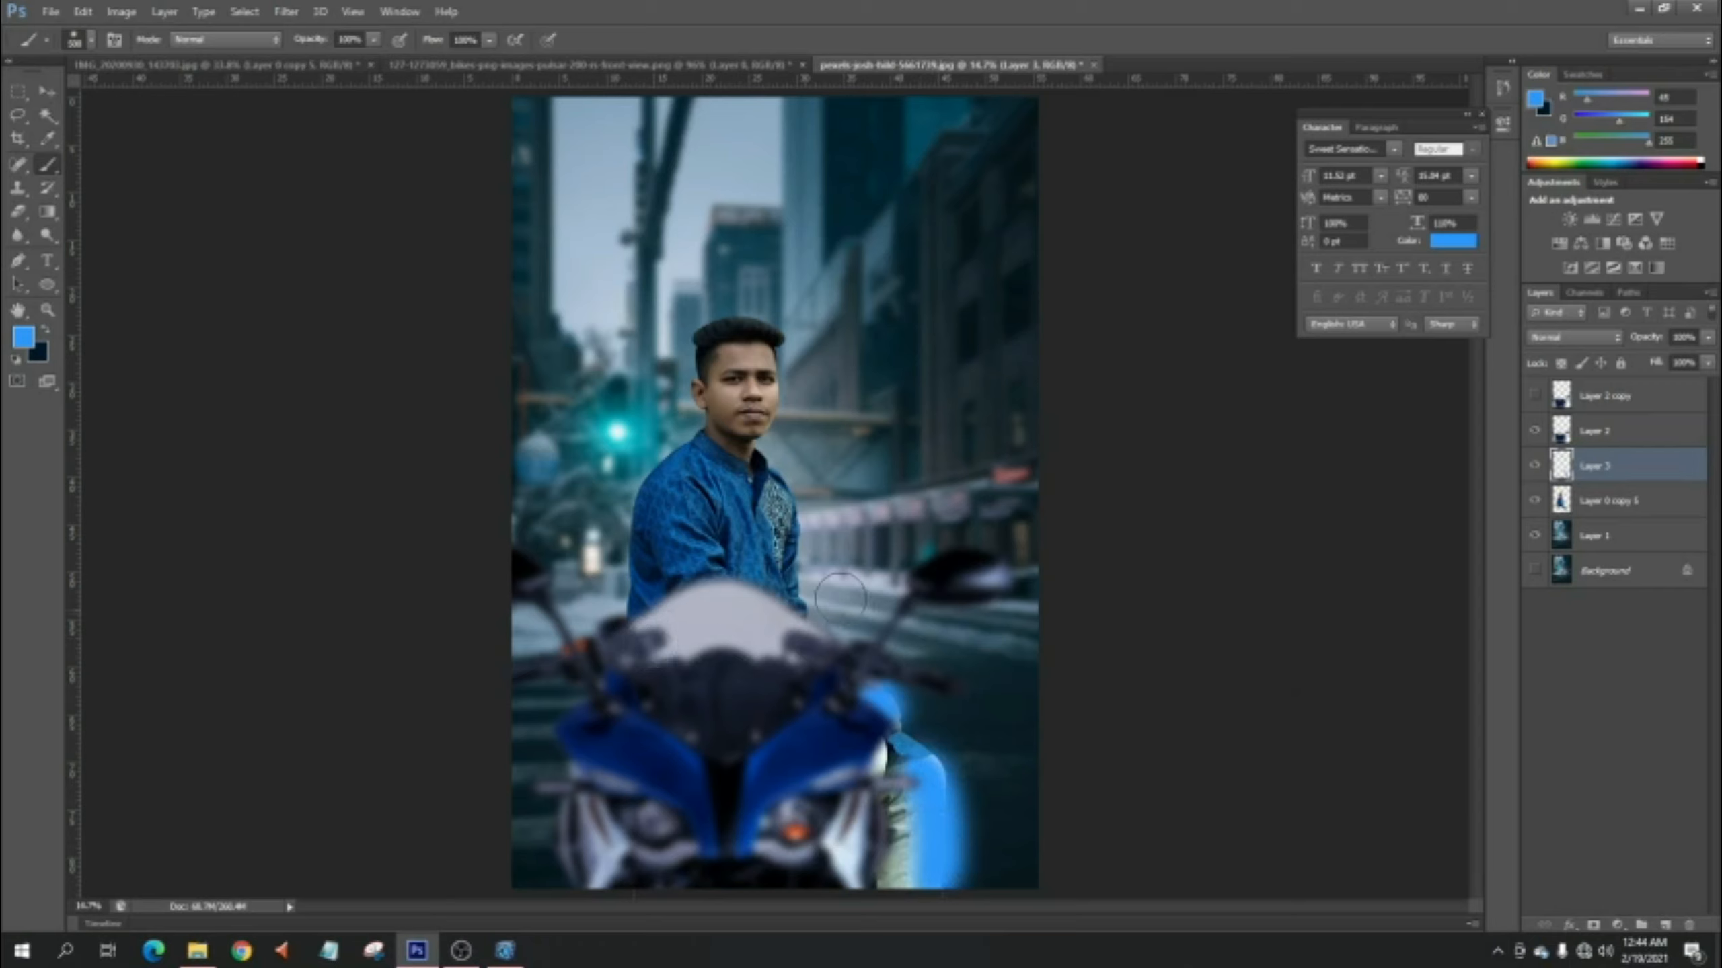
pyautogui.moveTo(807, 558); pyautogui.dragTo(805, 588)
pyautogui.hotkey('ctrl', 'z')
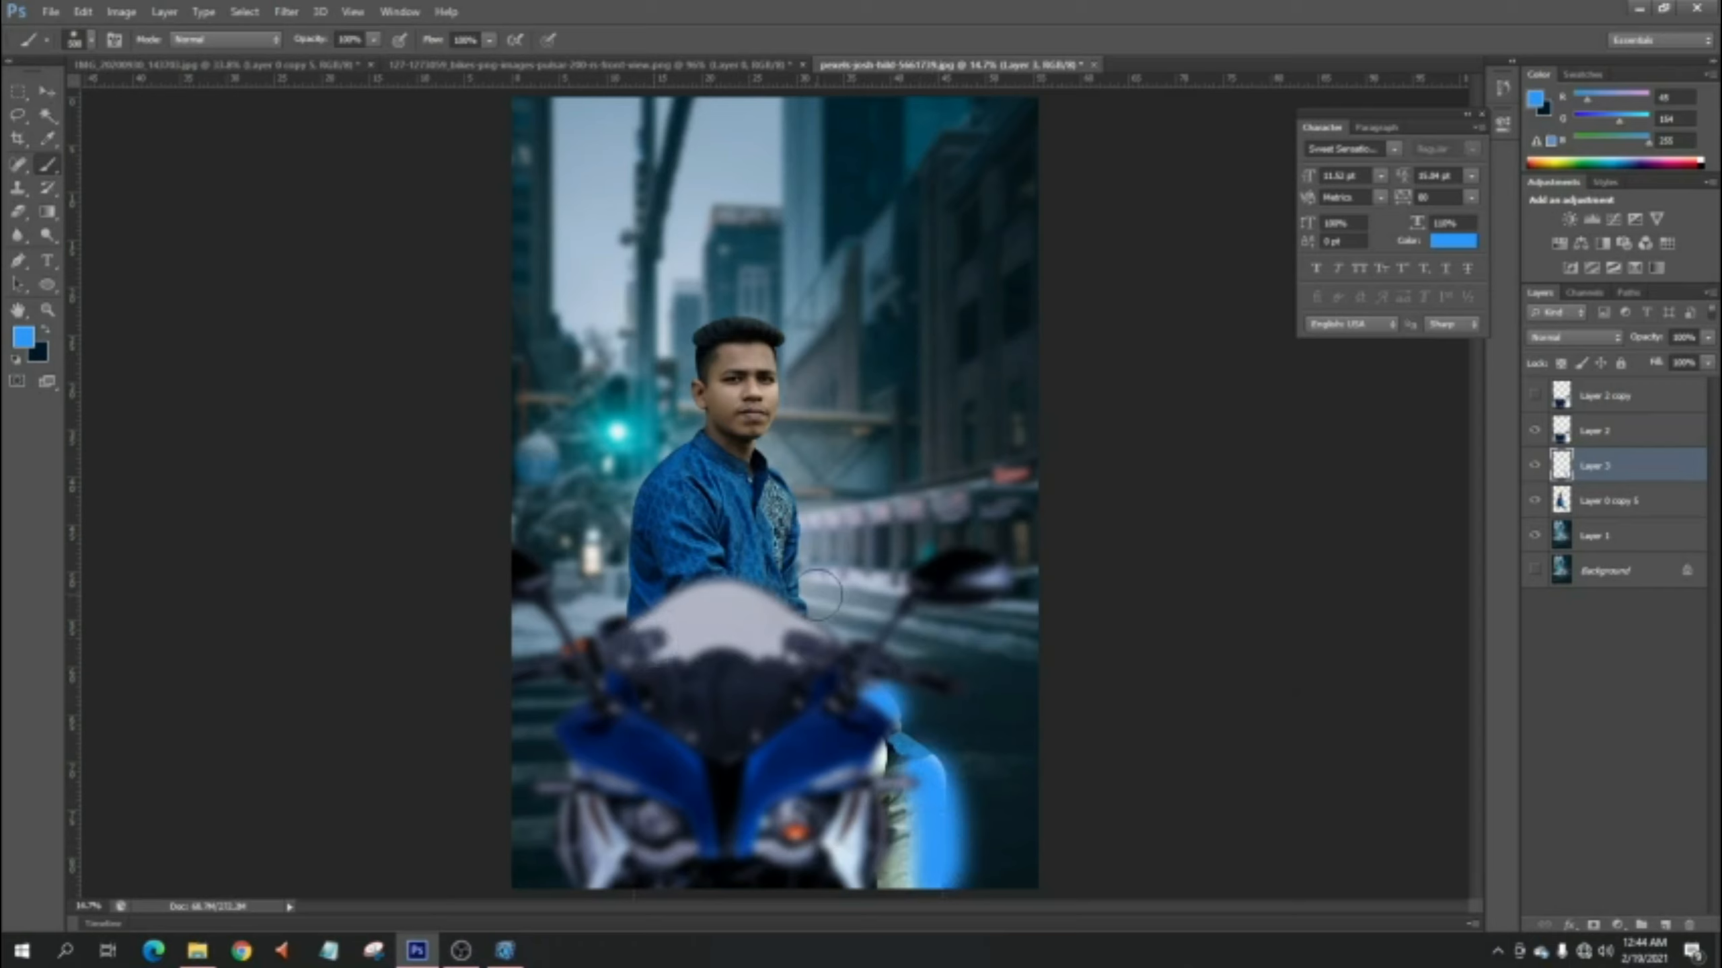
# - Hide and reshow Layer 3 to compare the image with and without the blue paint, and open the layer's opacity for editing
pyautogui.press('v')
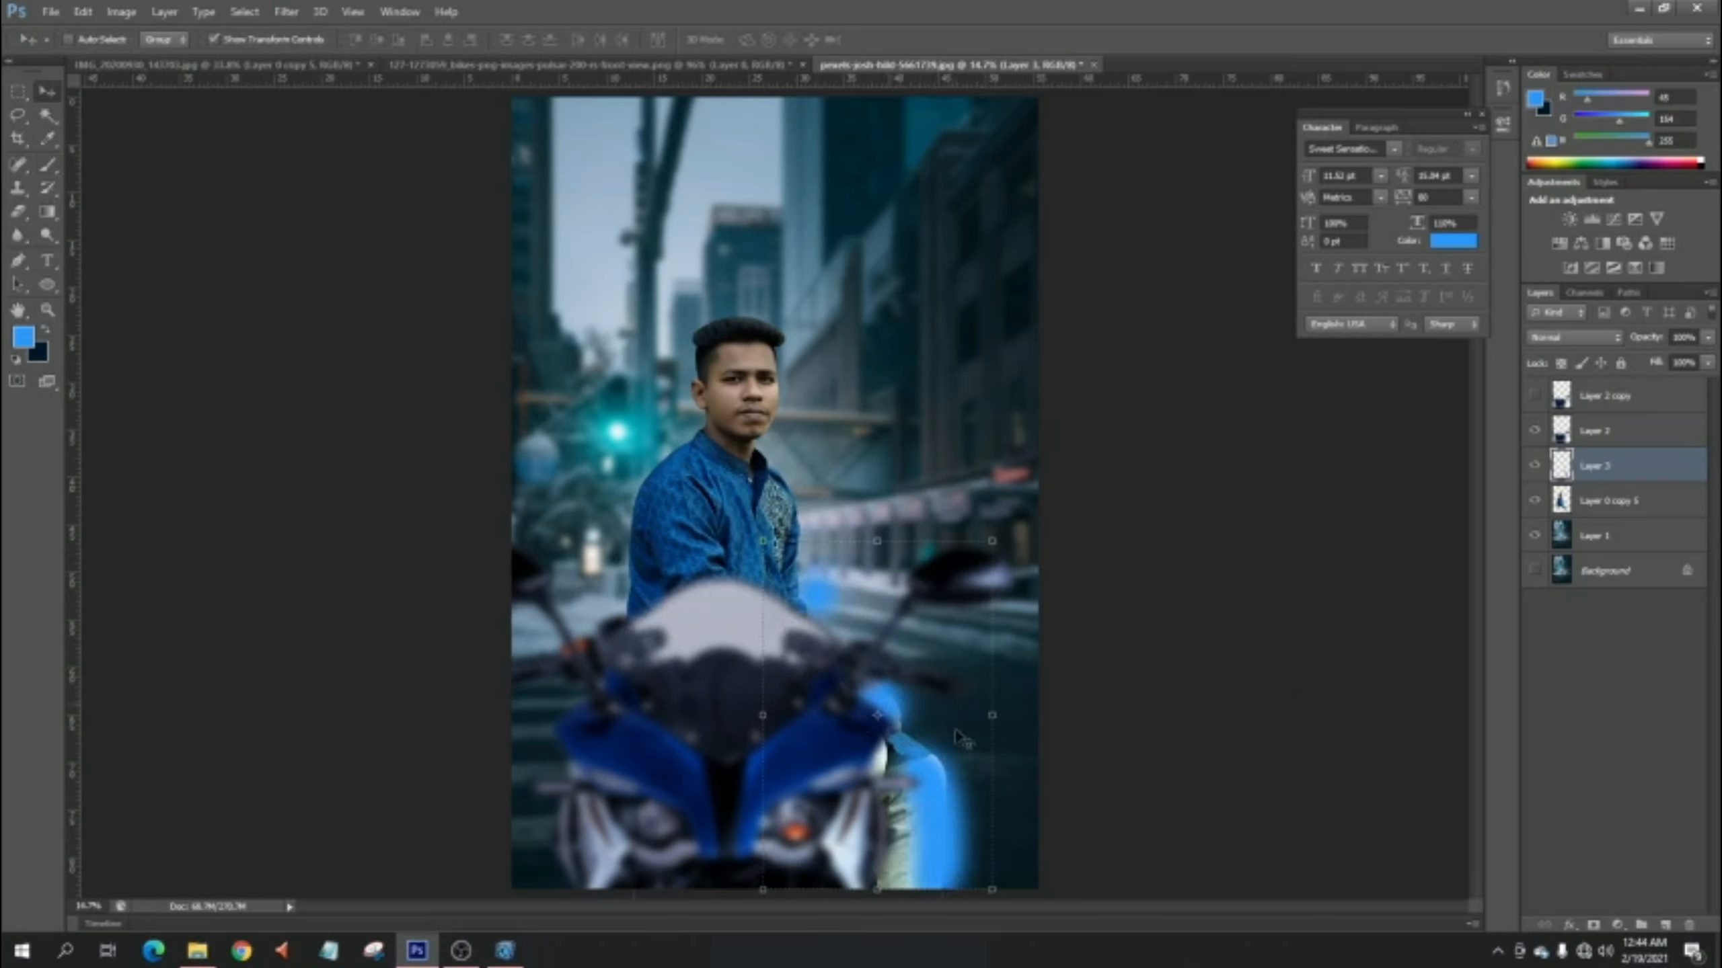
pyautogui.click(1535, 465)
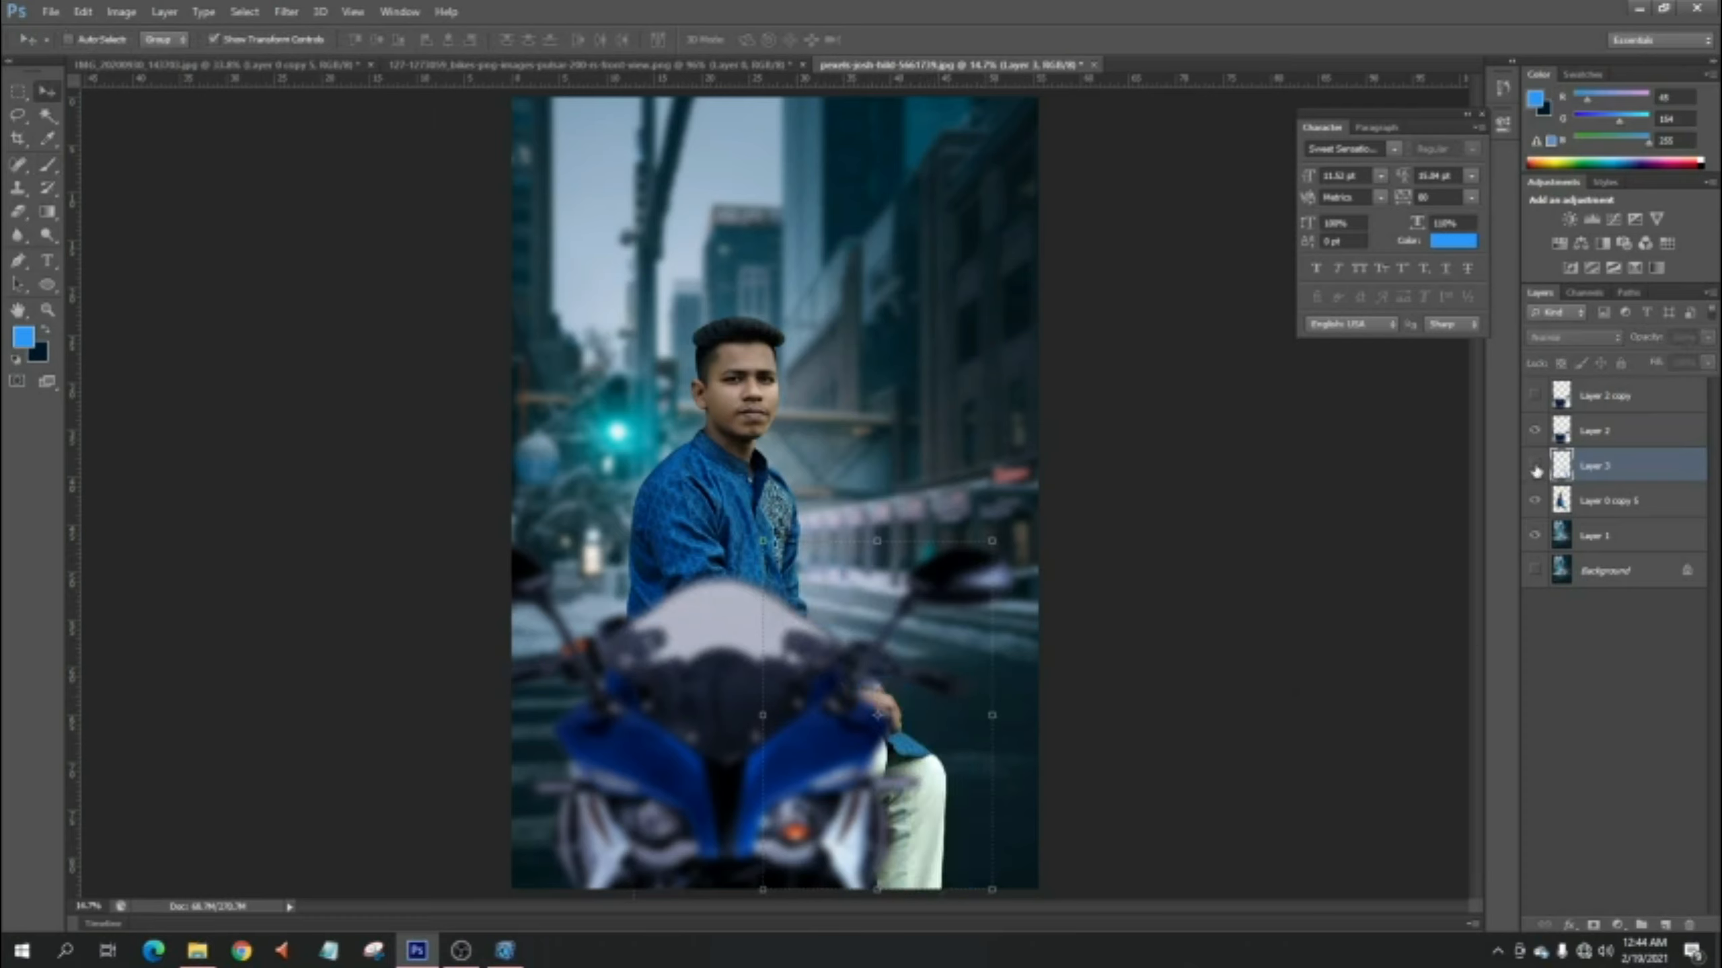
pyautogui.click(1535, 465)
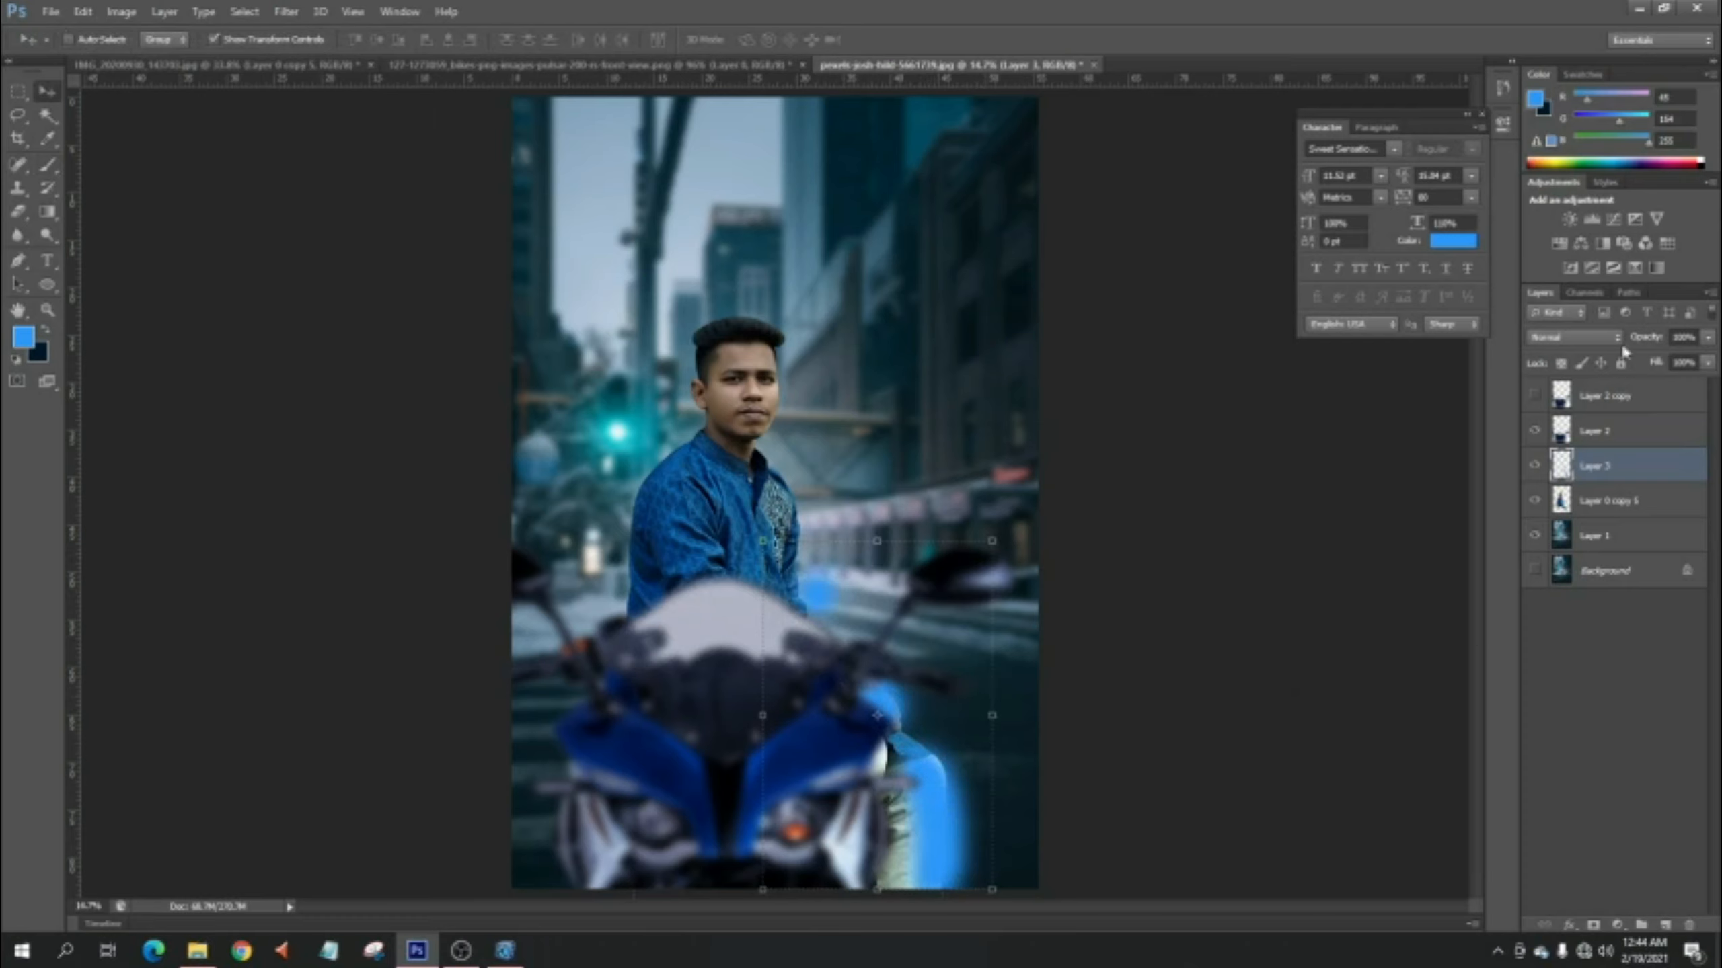
pyautogui.click(1709, 339)
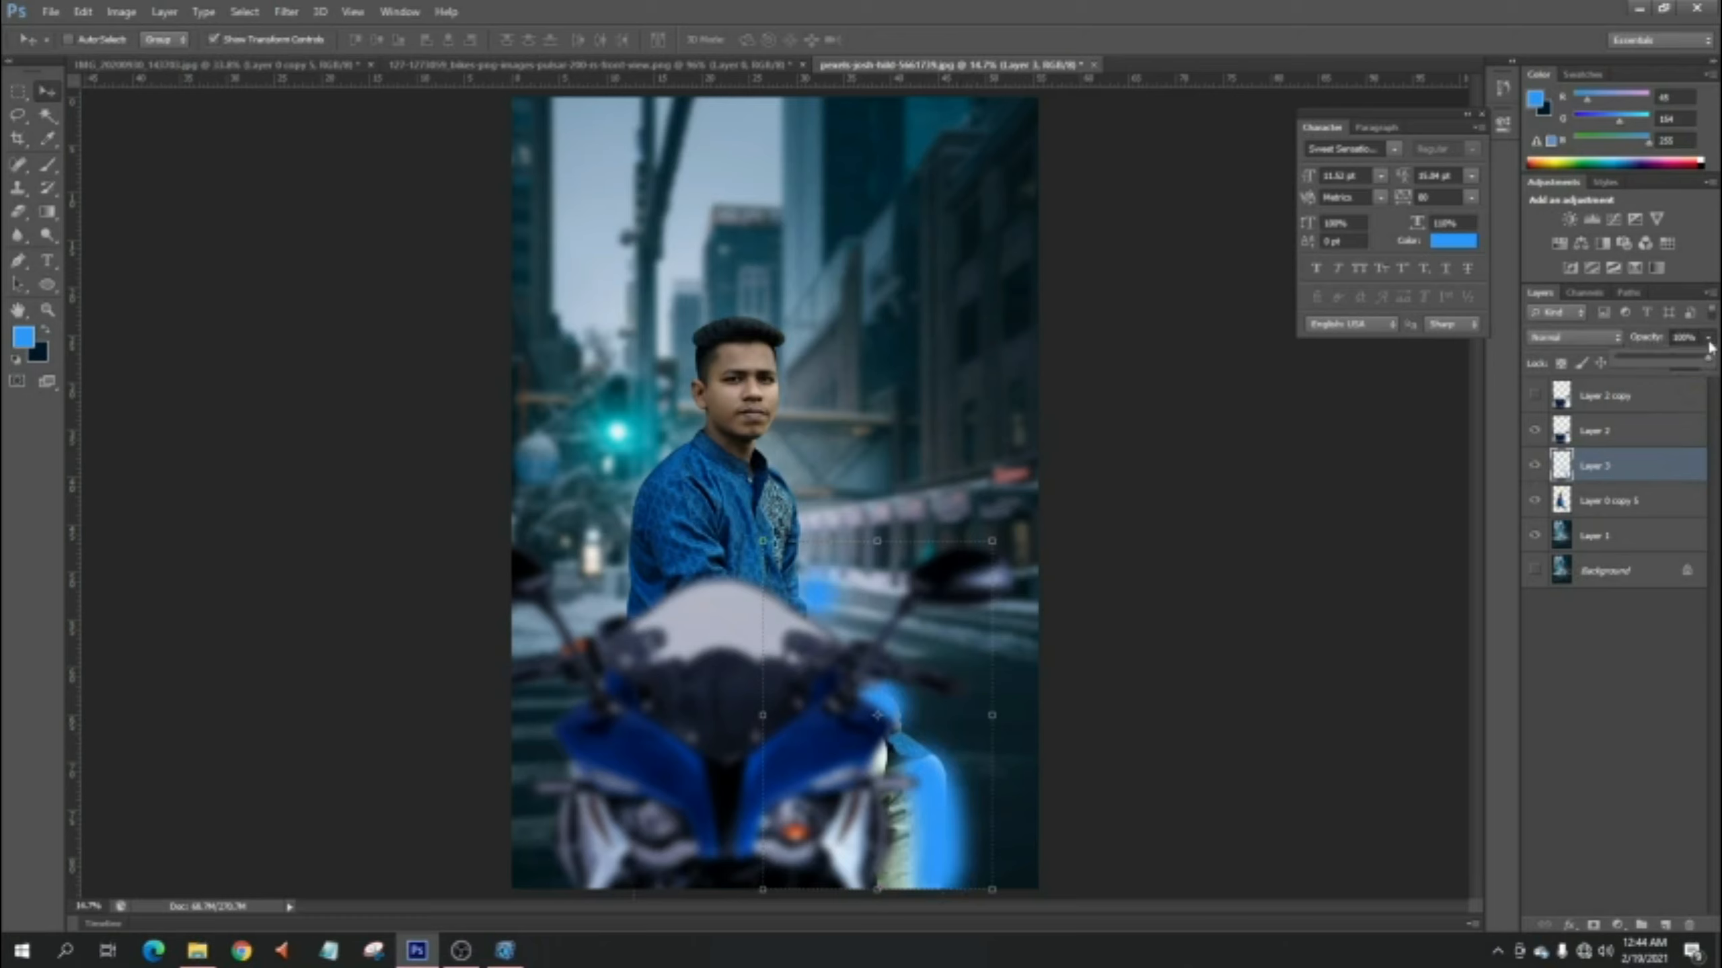
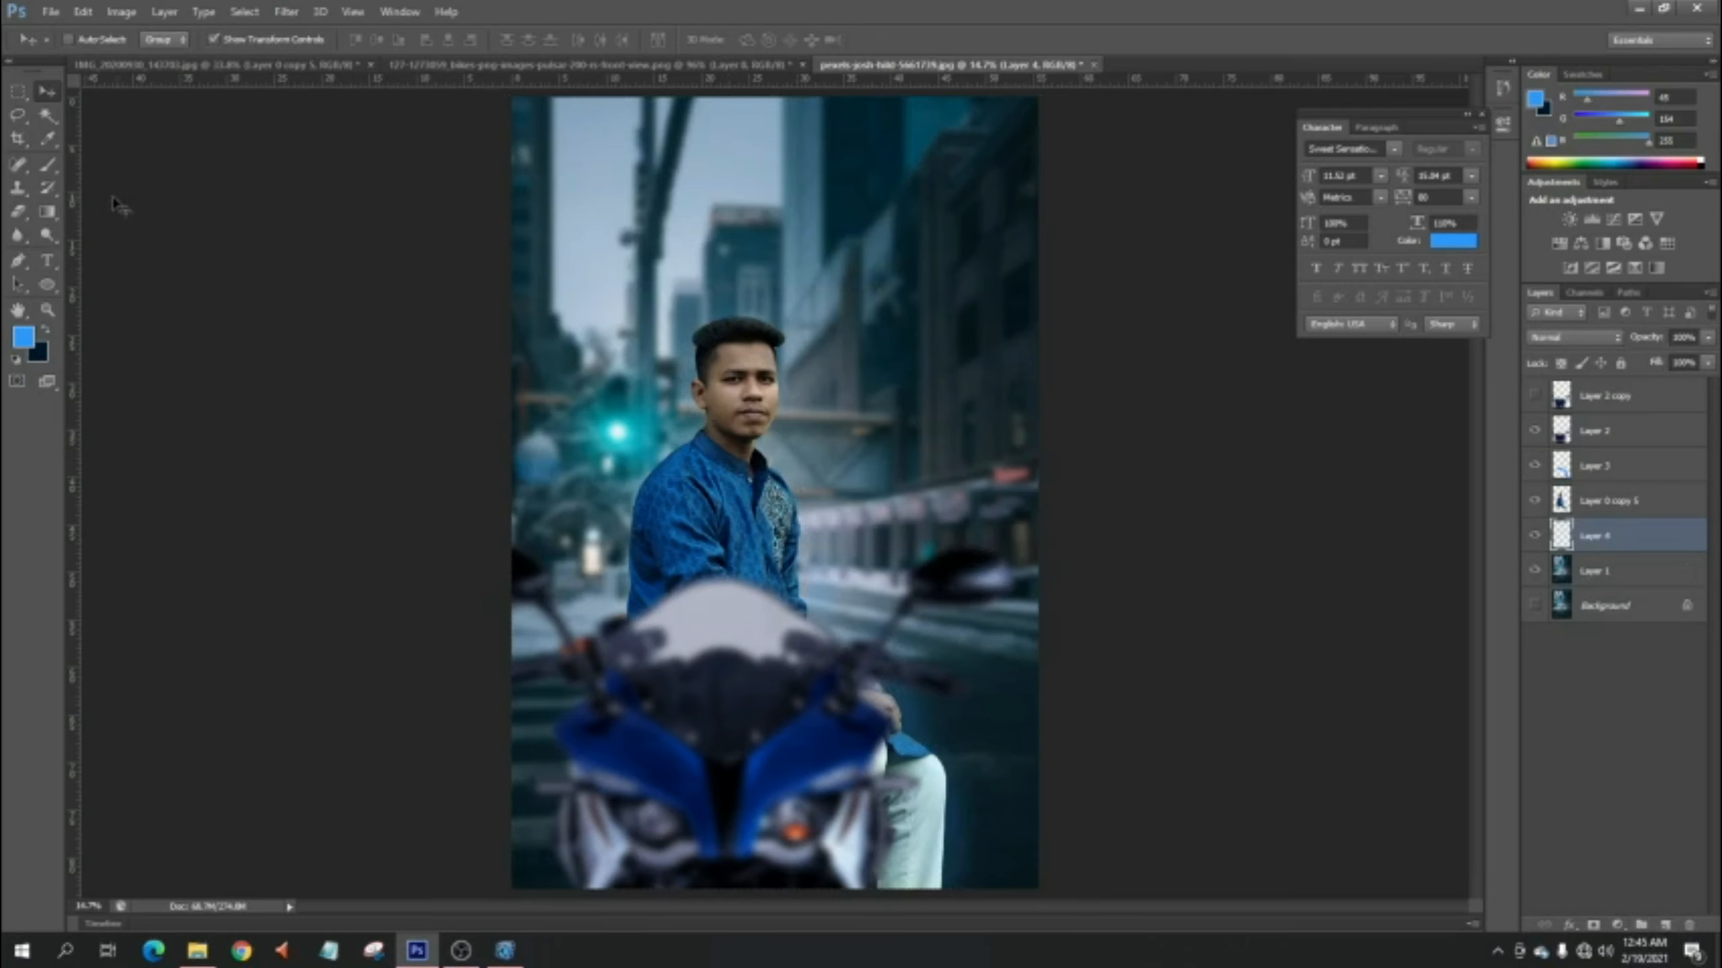
# - Set the foreground colour to bright cyan 23ecfb, starting from the glow of the traffic light
pyautogui.press('i')
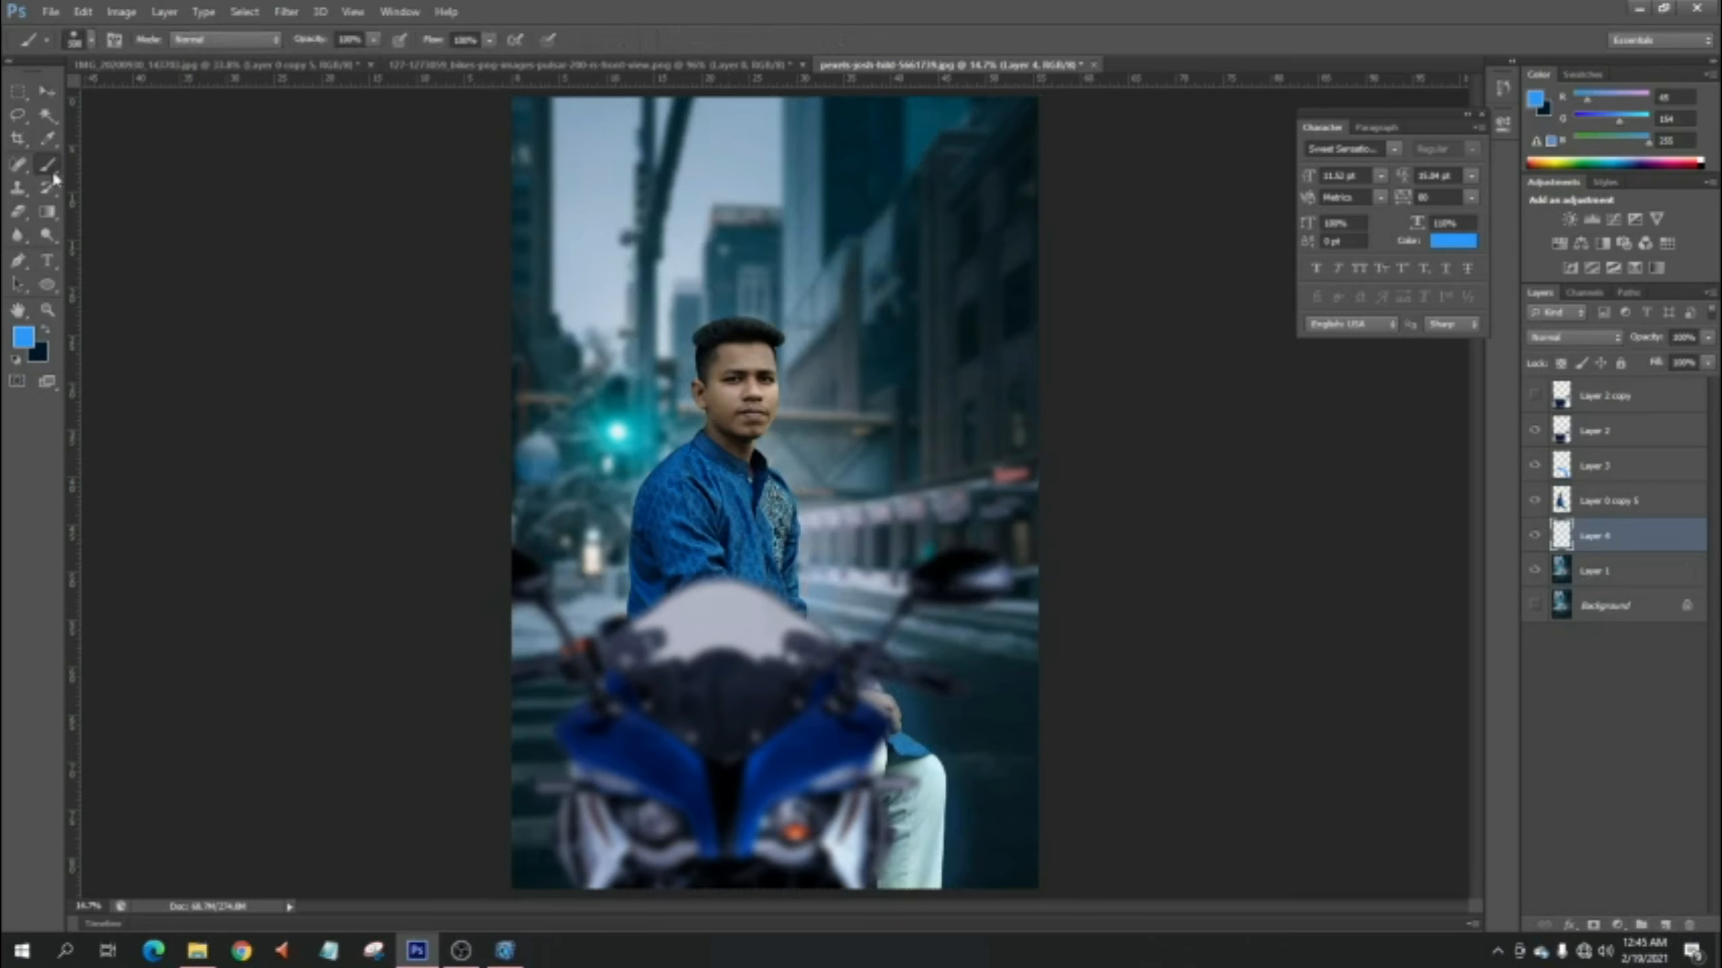
pyautogui.click(24, 337)
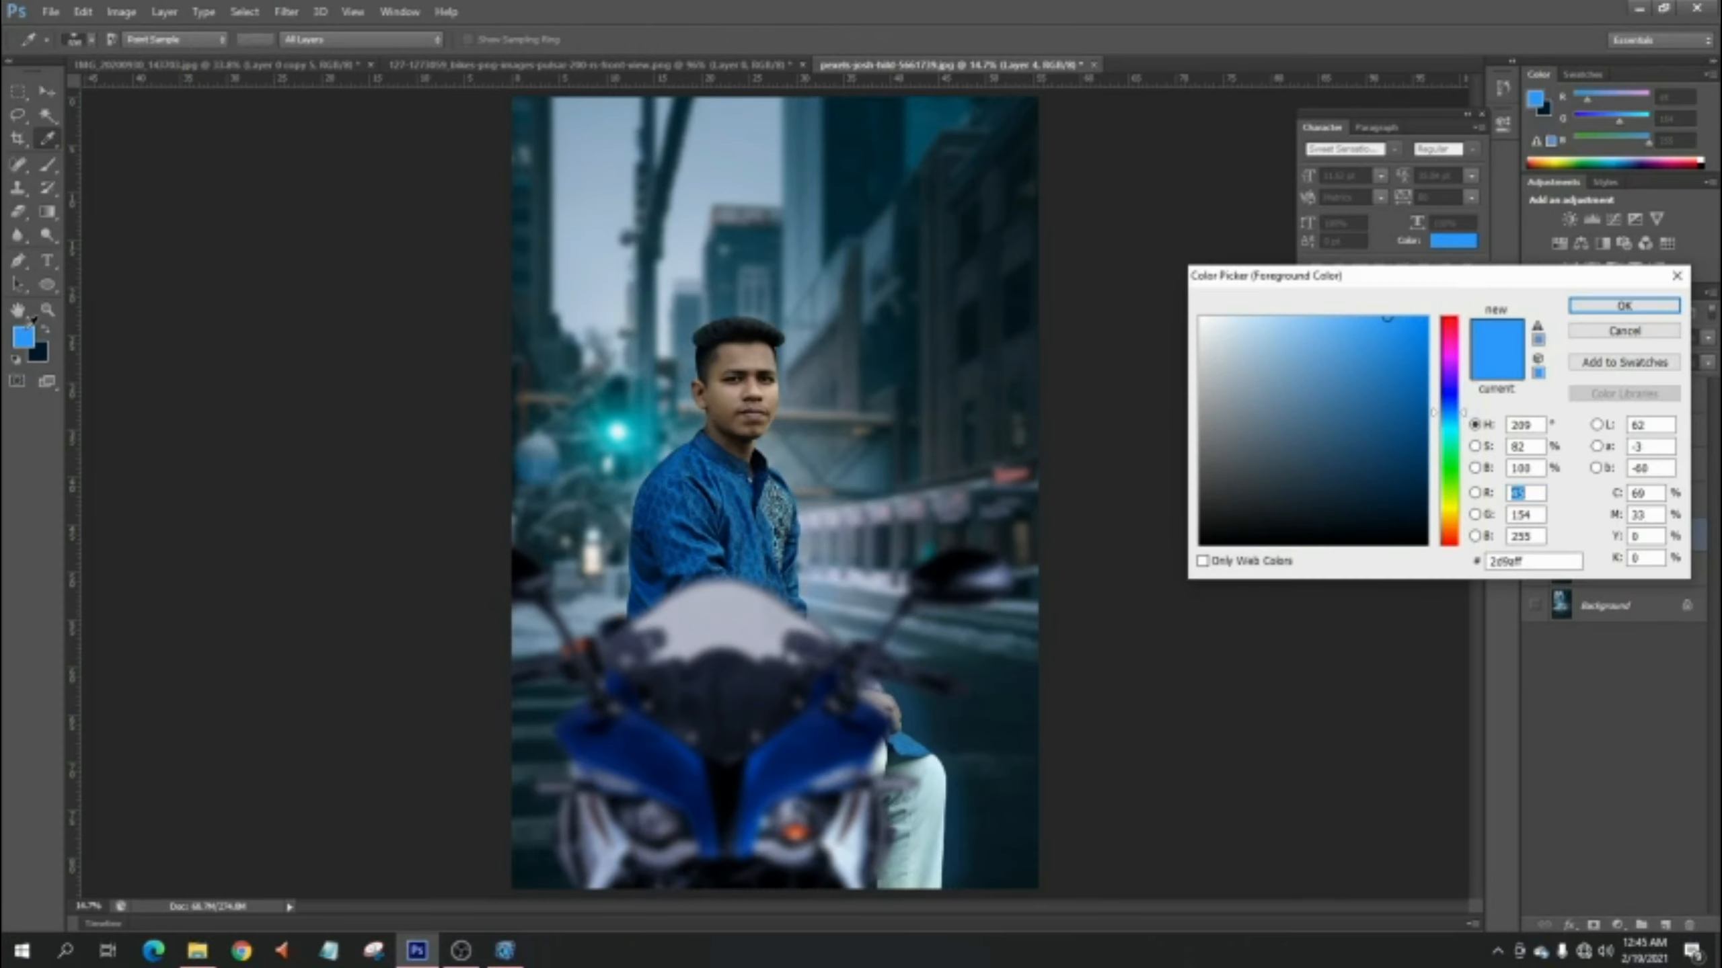
pyautogui.click(621, 415)
pyautogui.moveTo(1364, 324); pyautogui.dragTo(1413, 320)
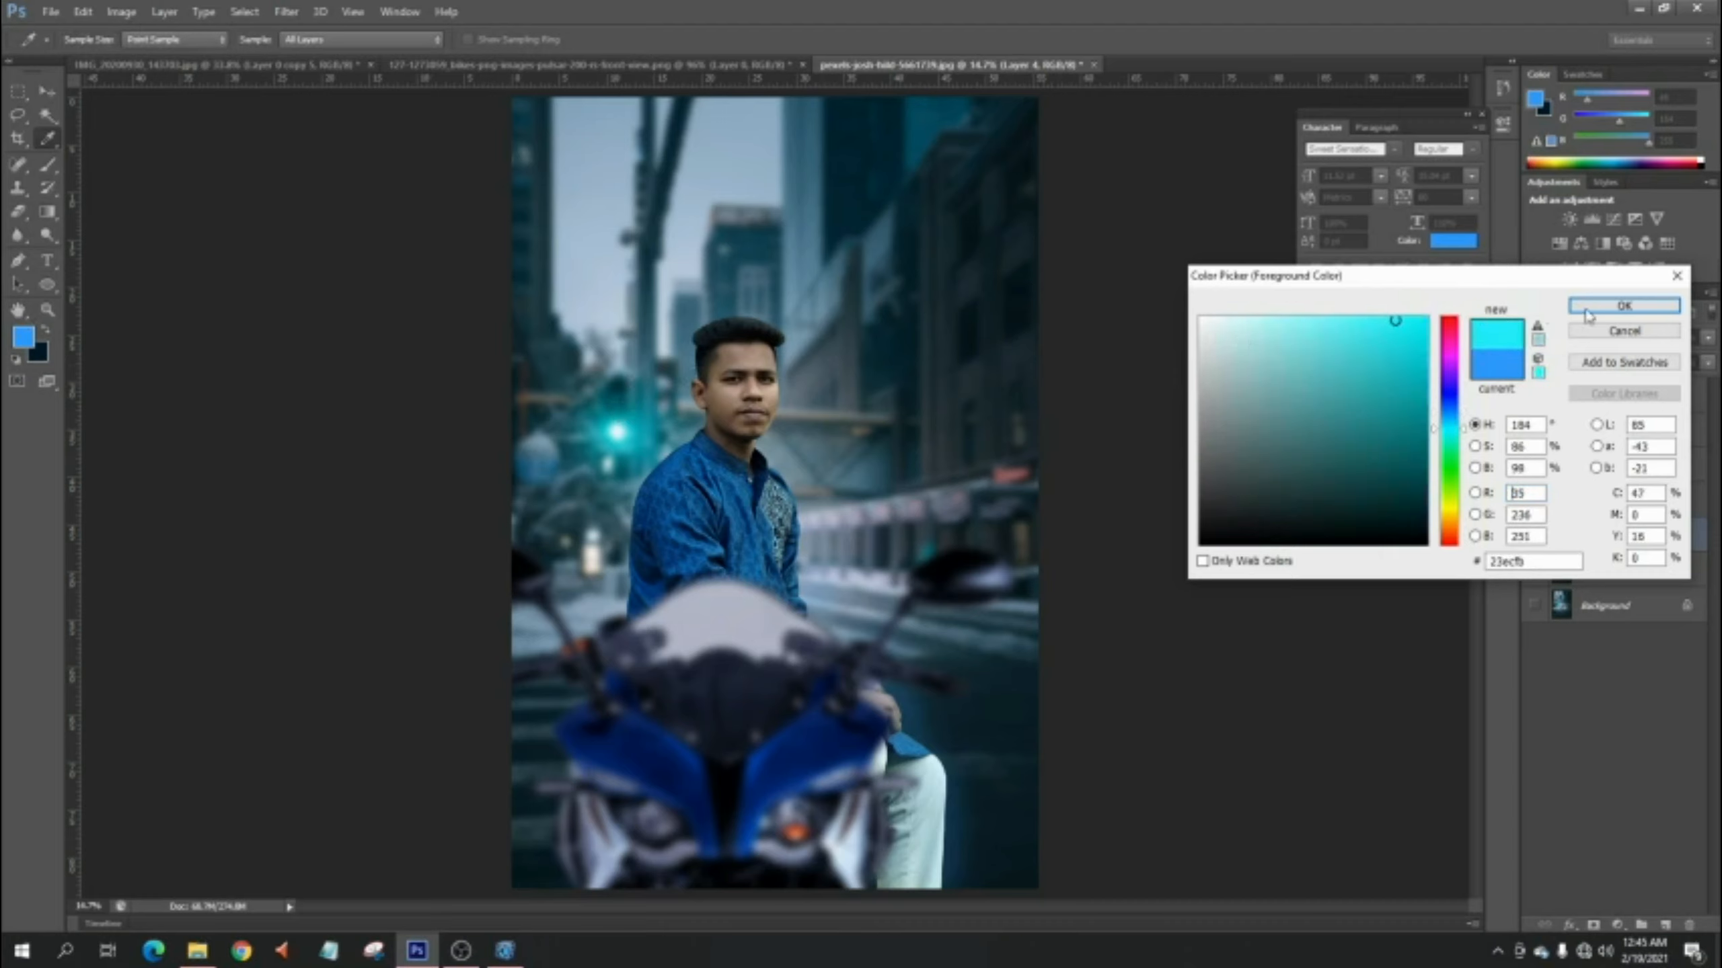
pyautogui.click(1625, 305)
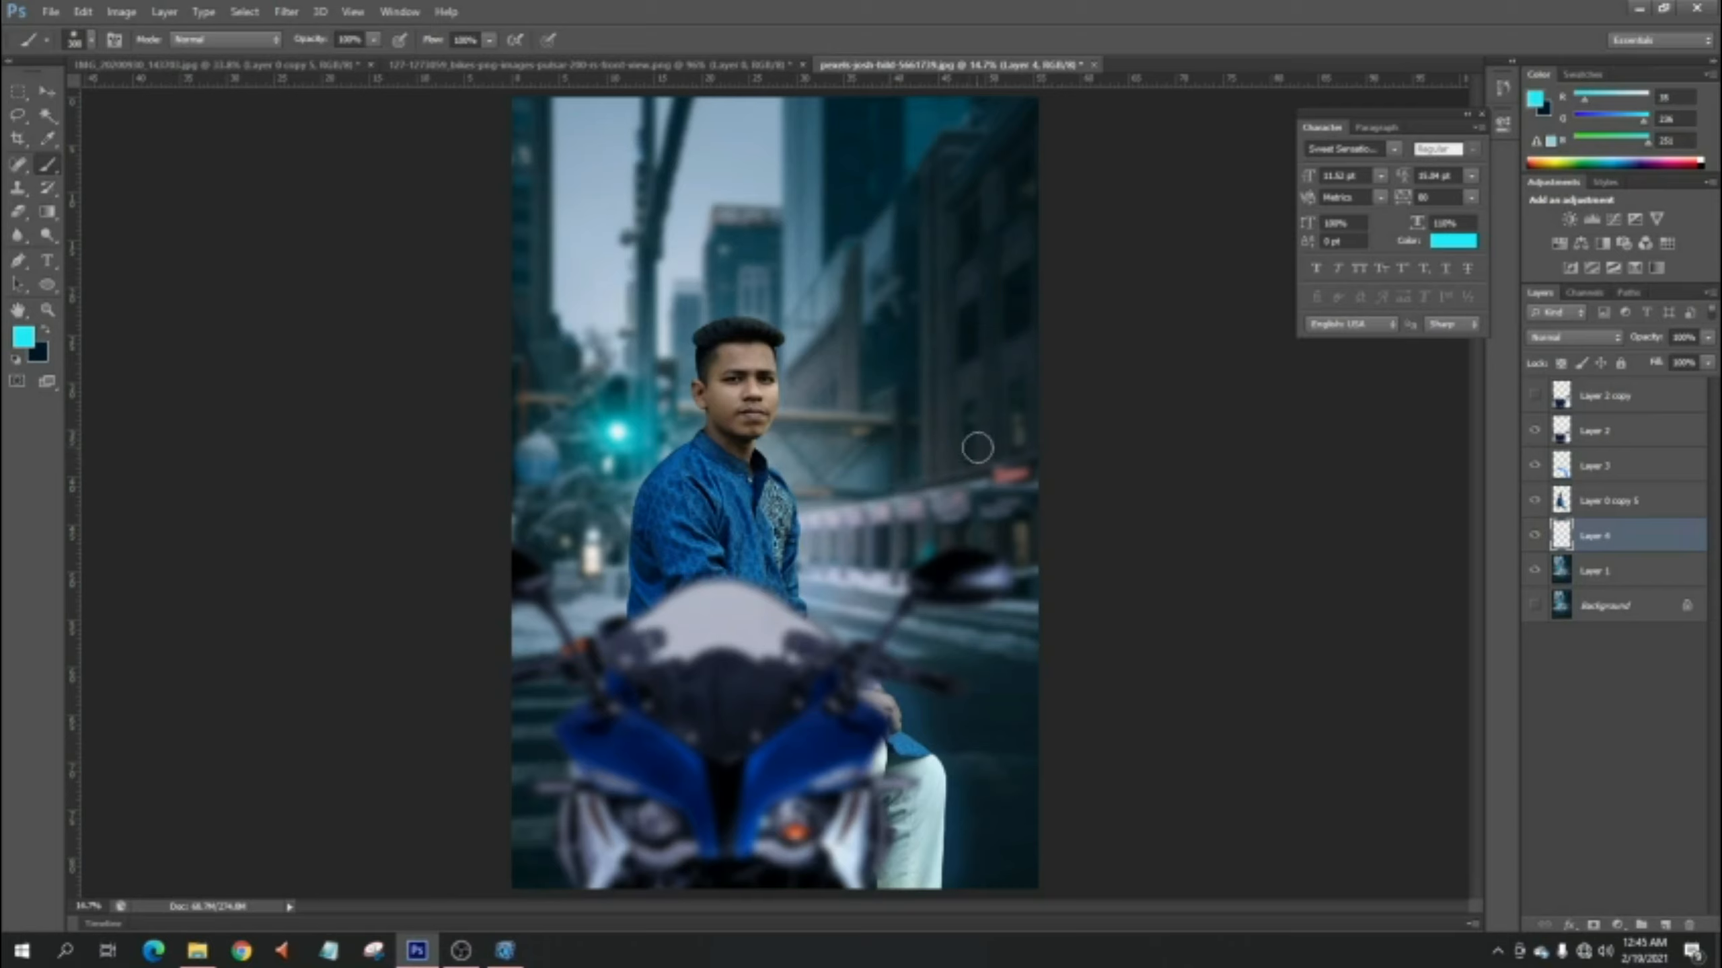
# - Dab soft cyan light spots on Layer 4 at the lower right-hand building, the left edge, beside the man's shoulder and waist, and the right street edge
pyautogui.click(976, 447)
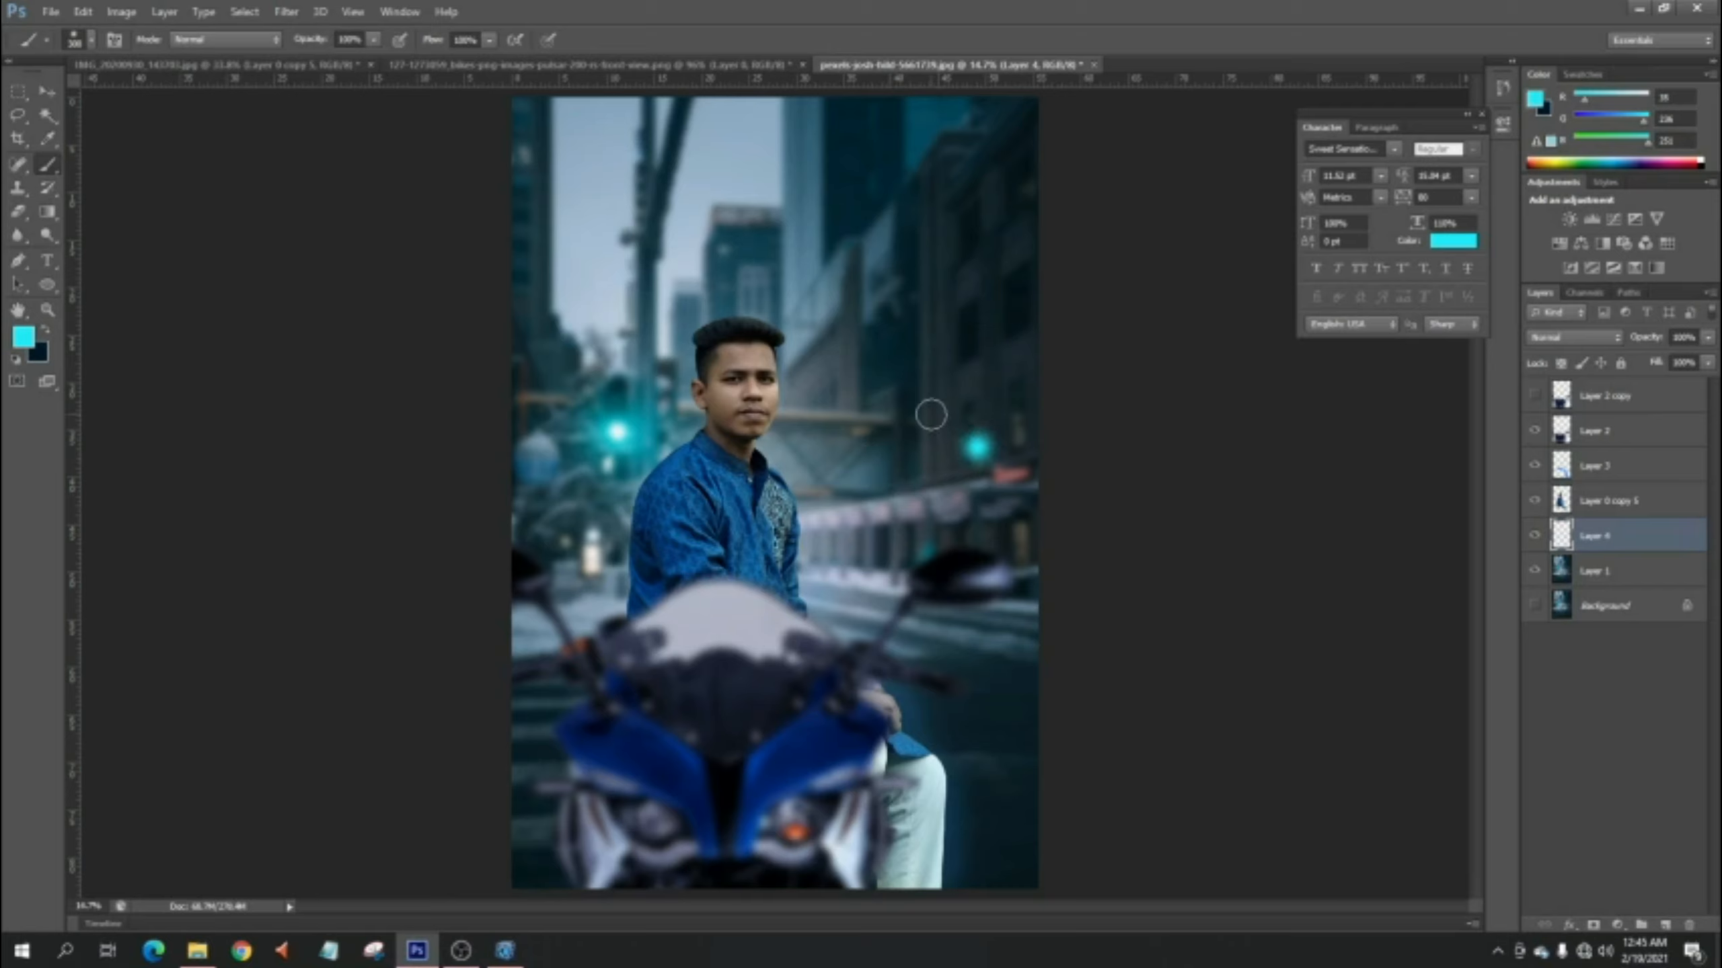
pyautogui.hotkey('ctrl', 'z')
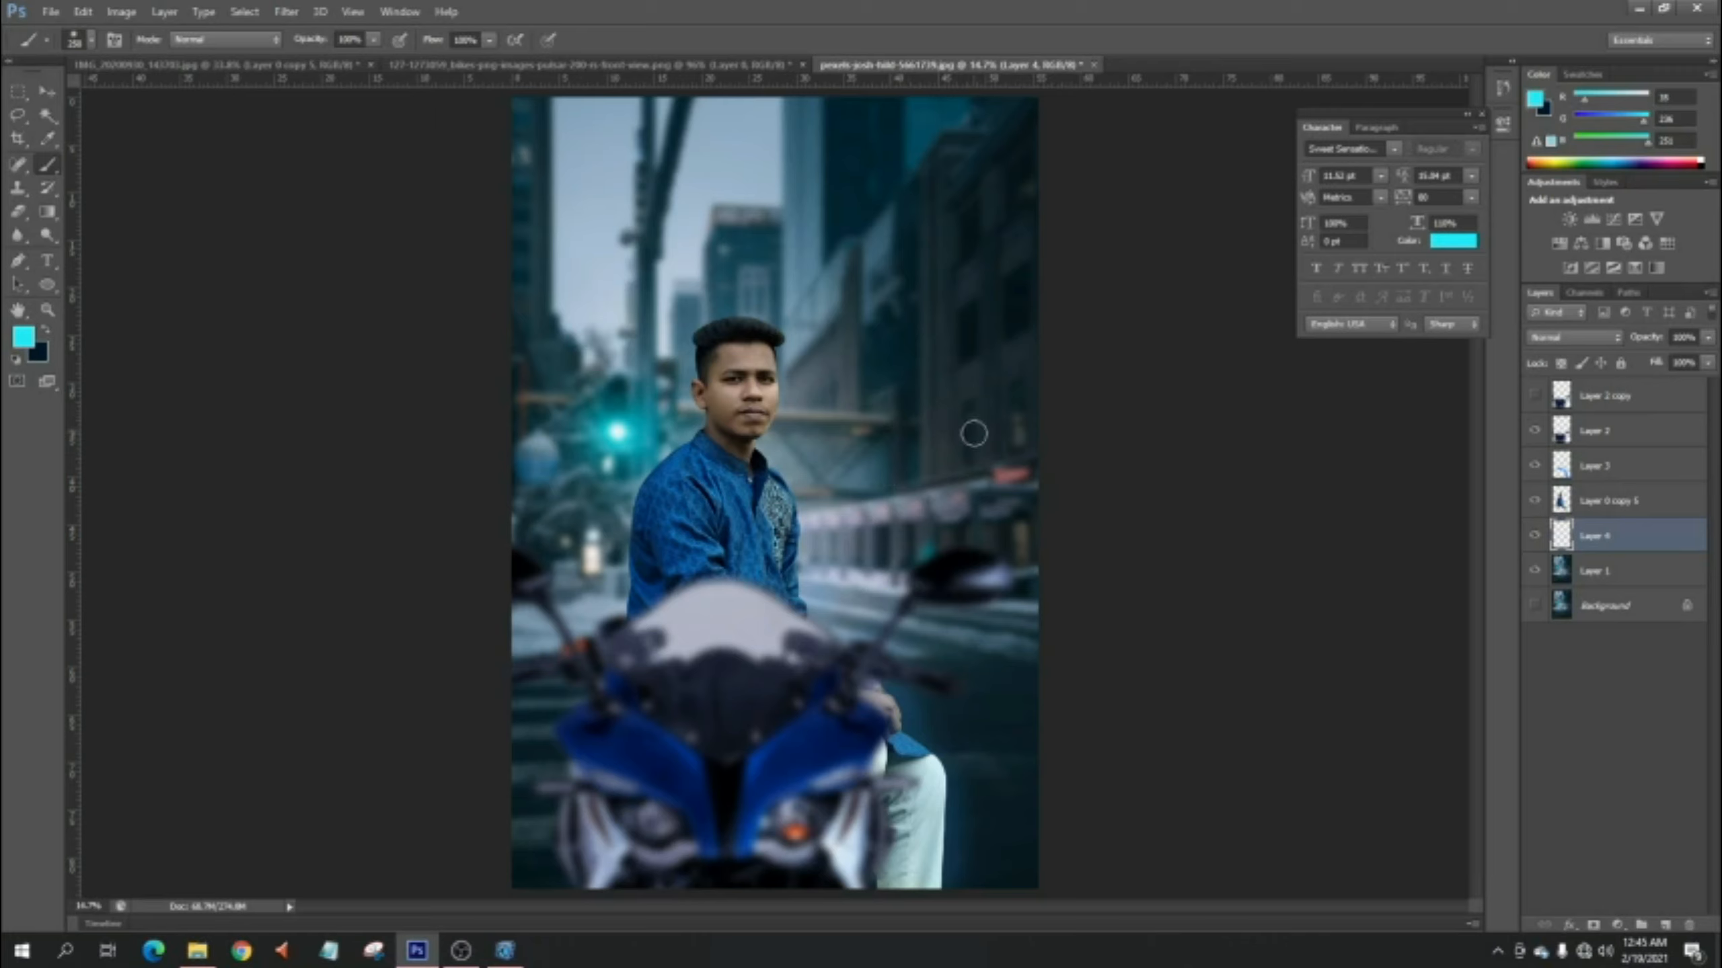
pyautogui.click(973, 431)
pyautogui.click(516, 311)
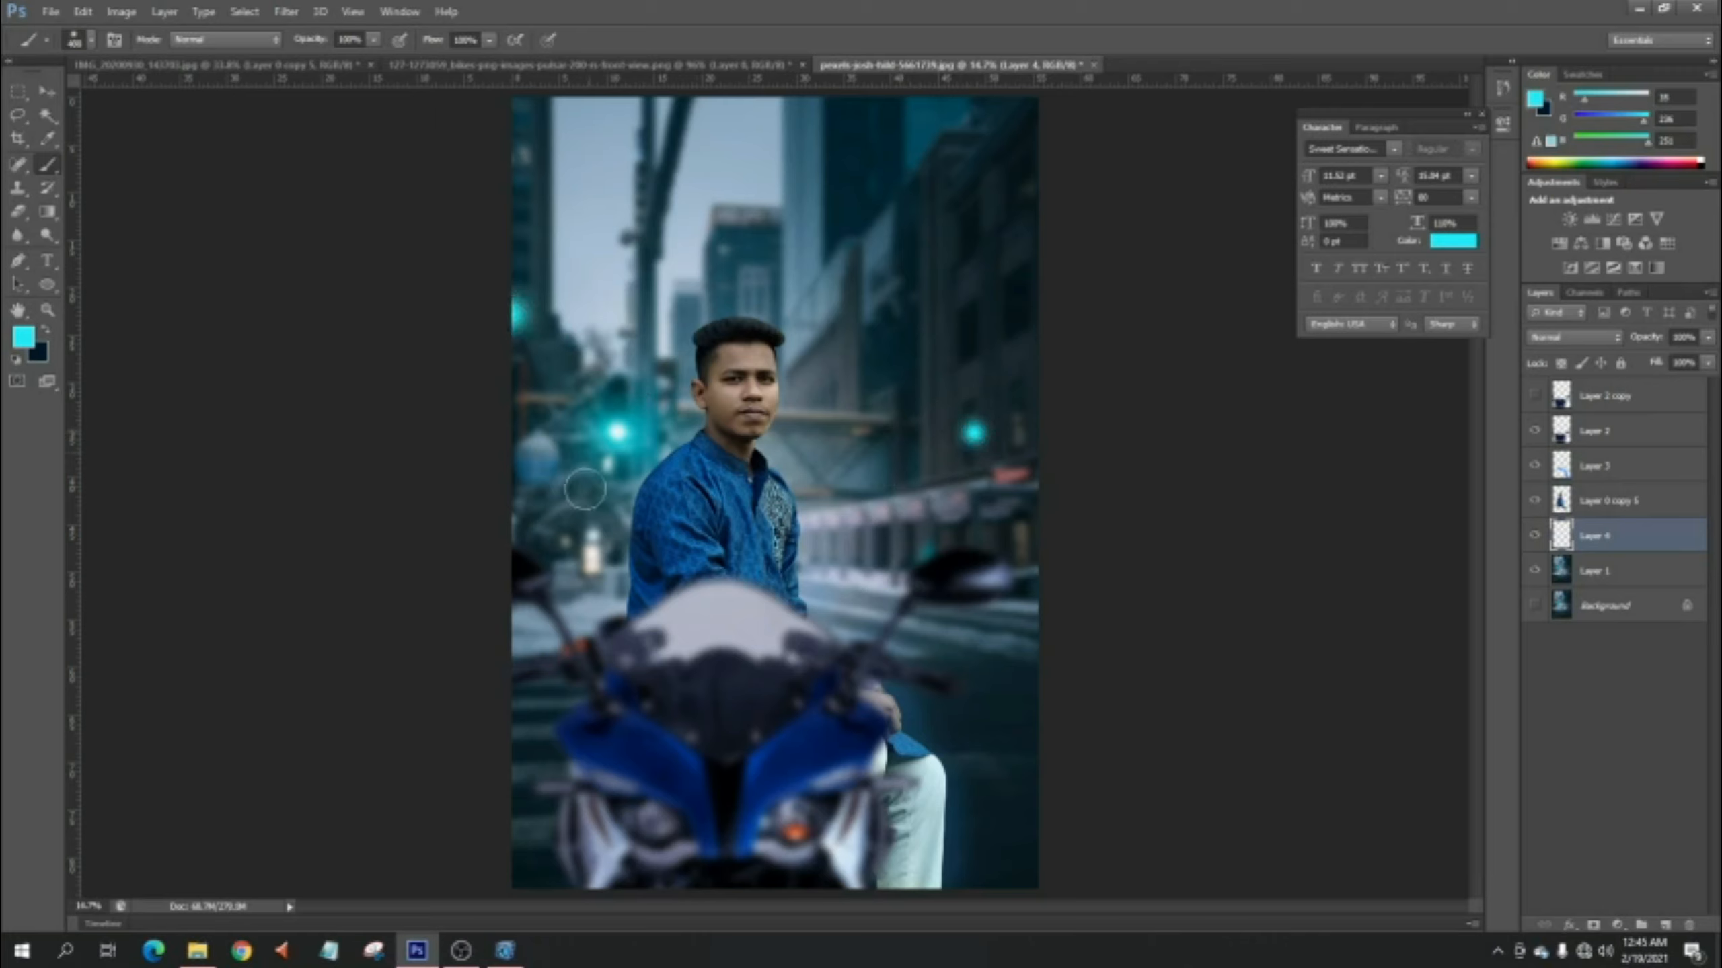
pyautogui.press(']')
pyautogui.click(639, 527)
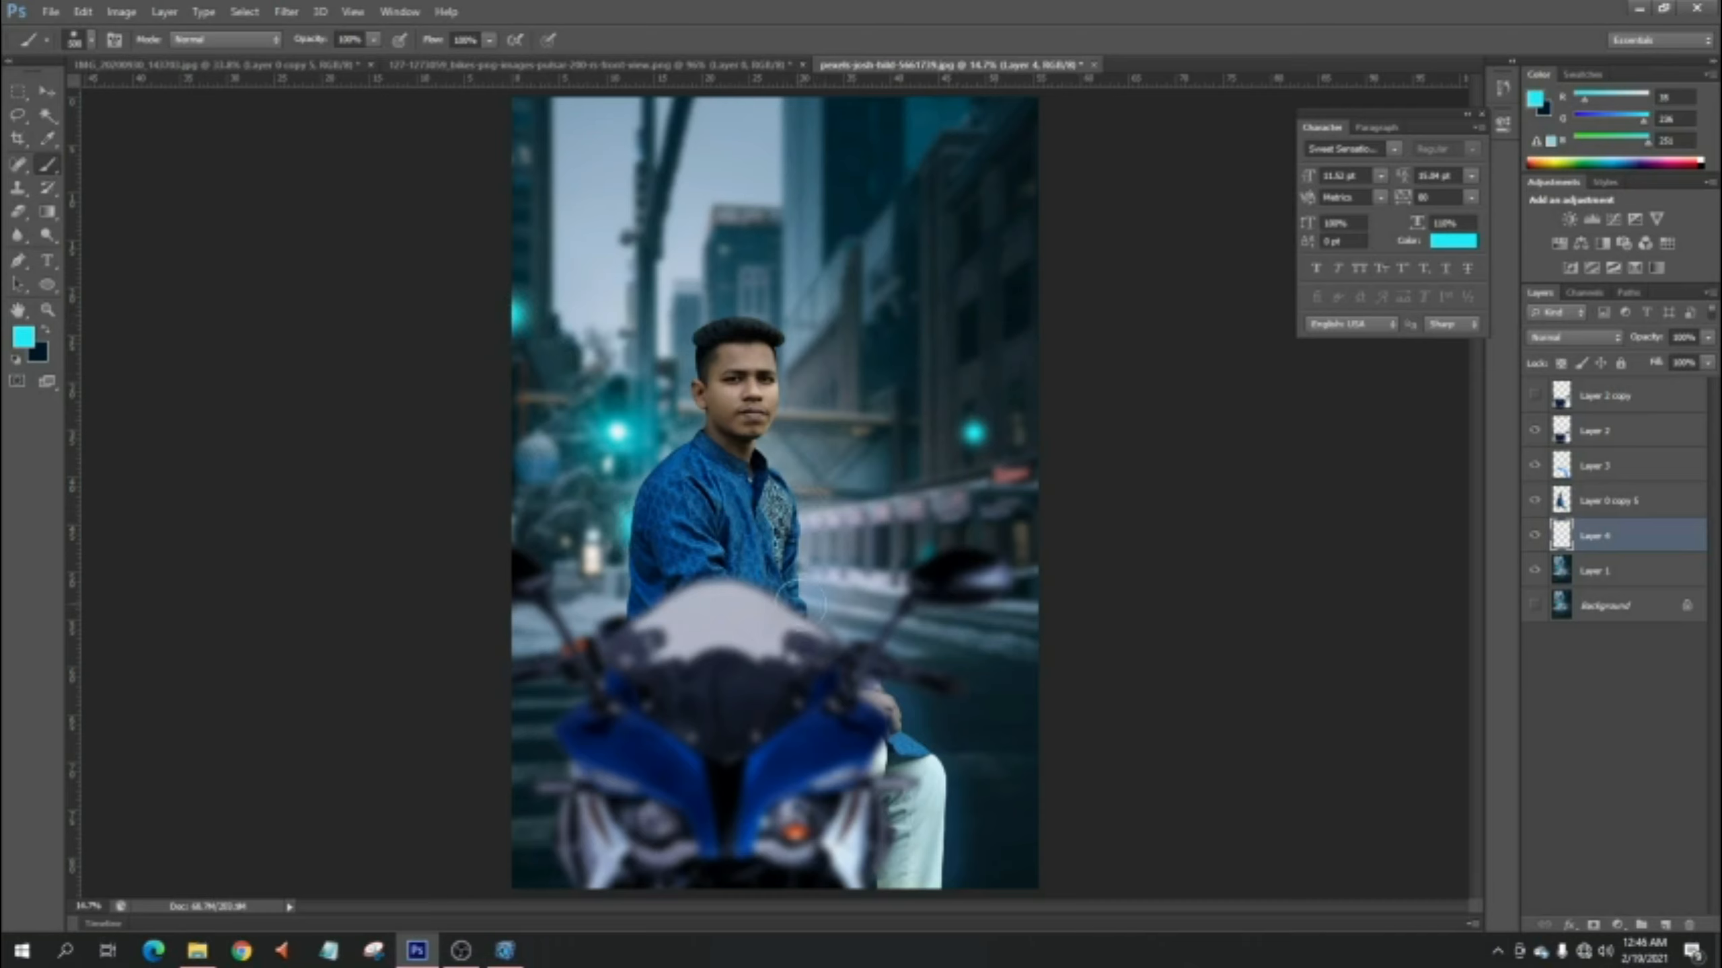
pyautogui.click(801, 600)
pyautogui.click(1033, 520)
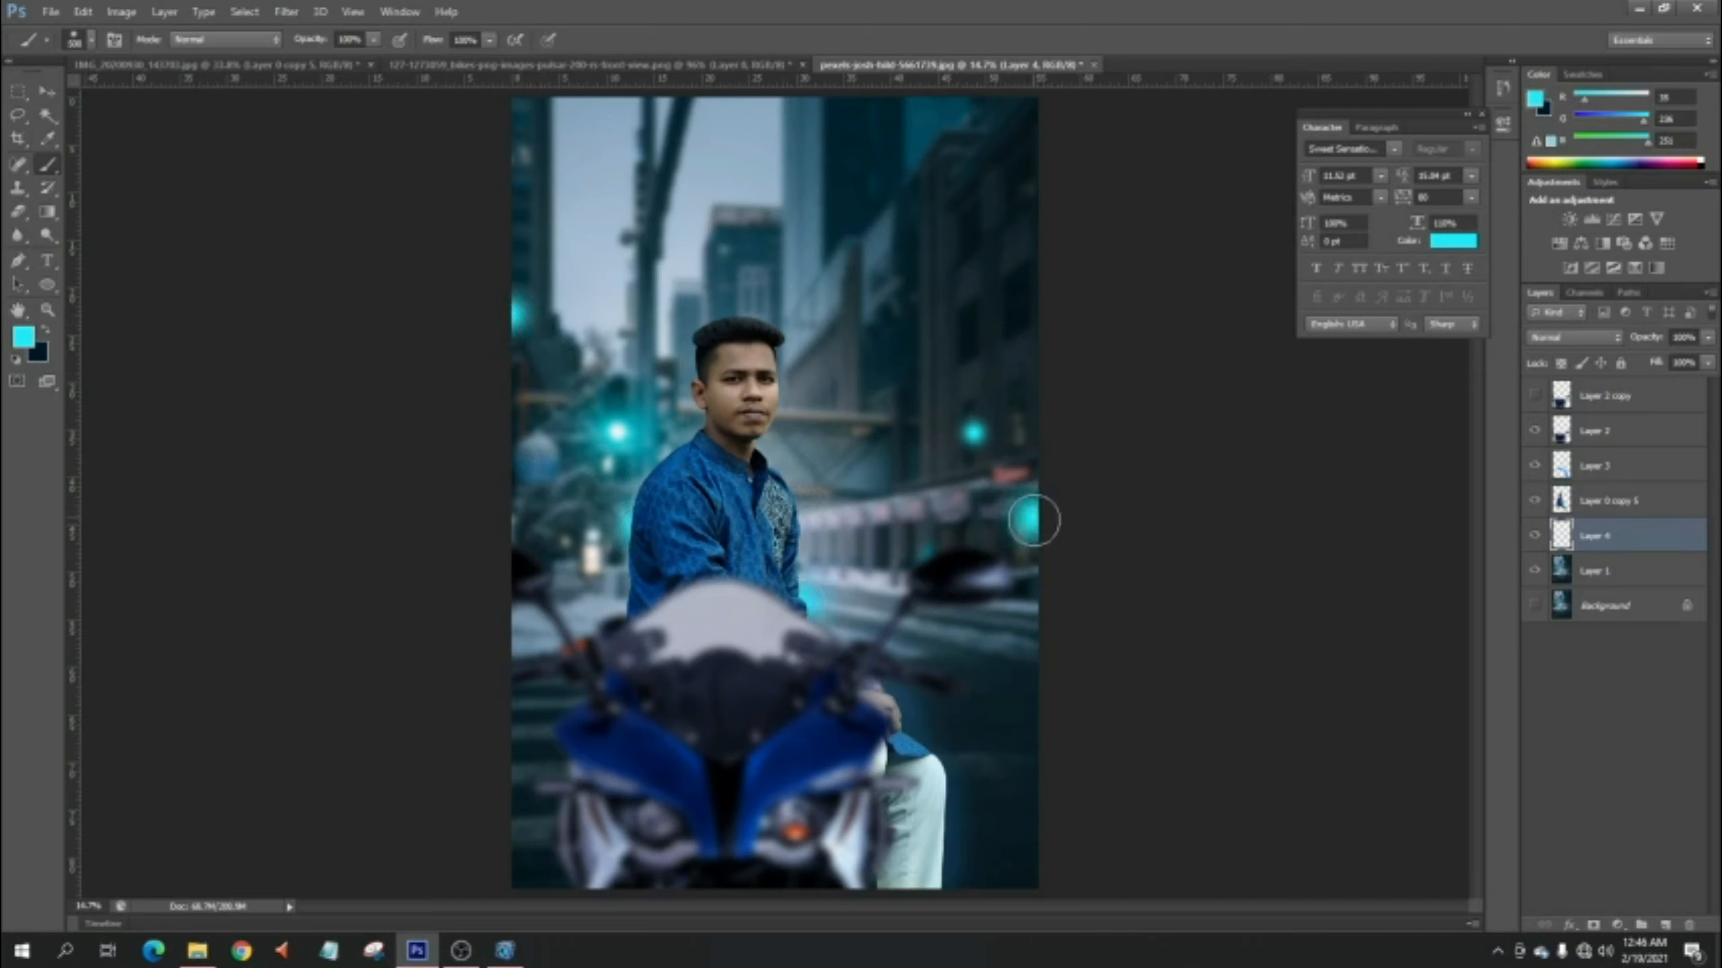
# - Add a cyan light spot high on the right-hand building, undoing a trial spot on the tower beside it
pyautogui.click(842, 284)
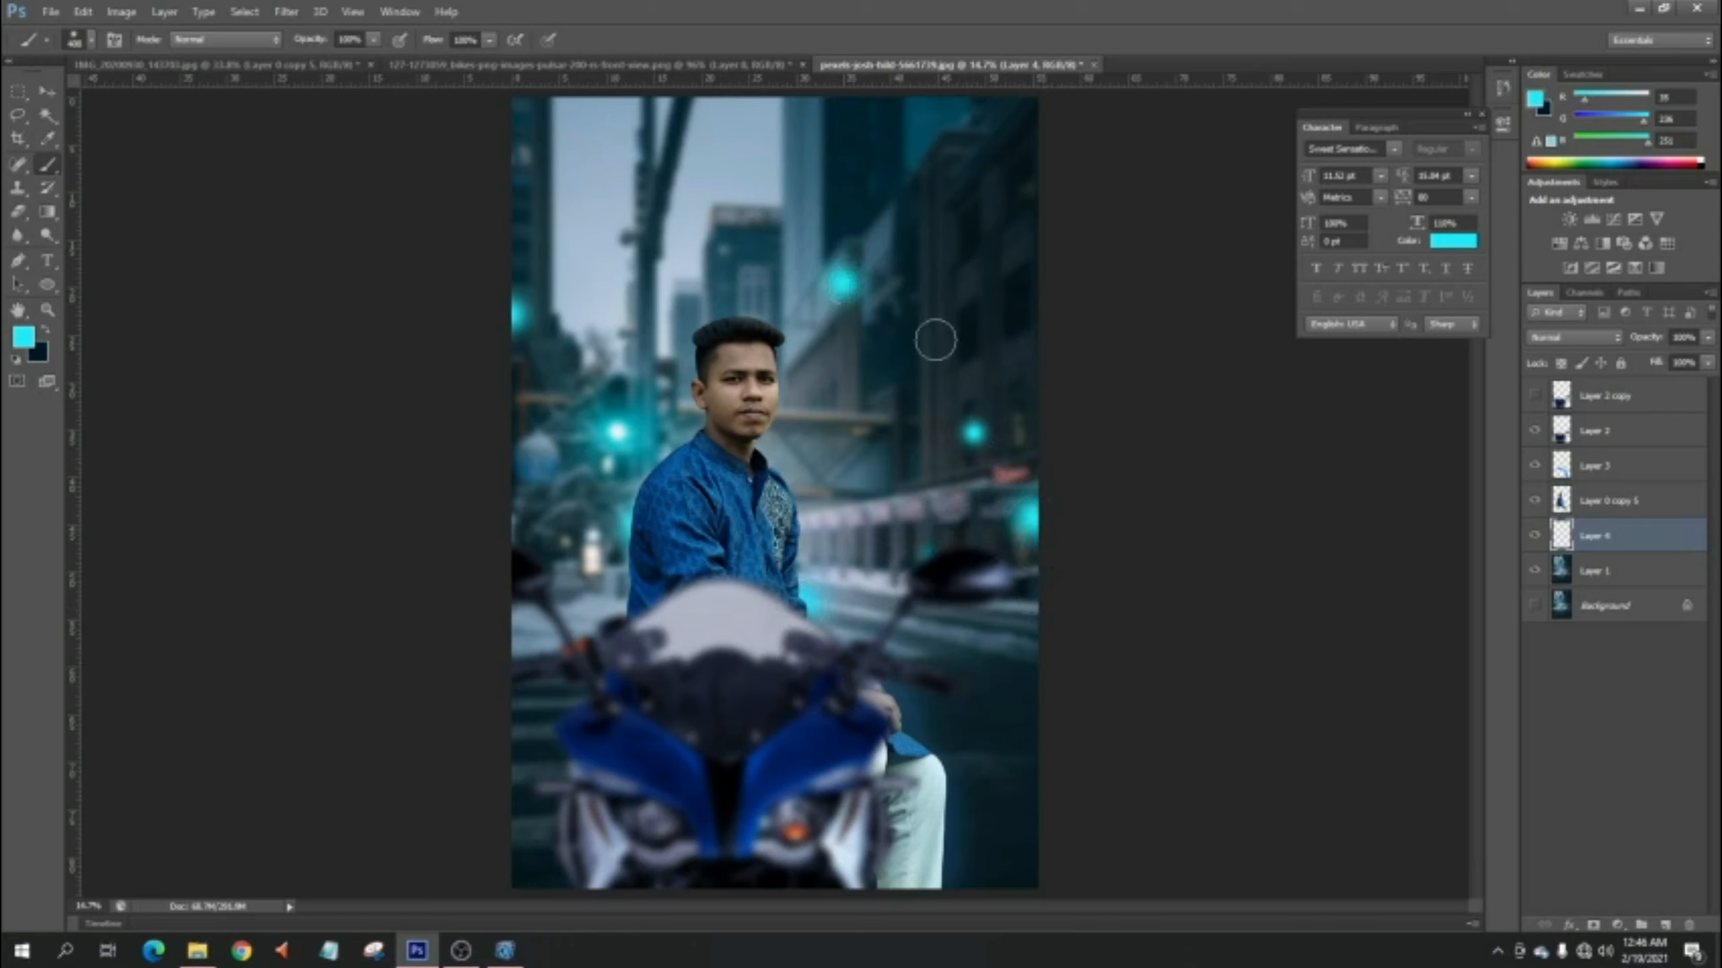
pyautogui.hotkey('ctrl', 'z')
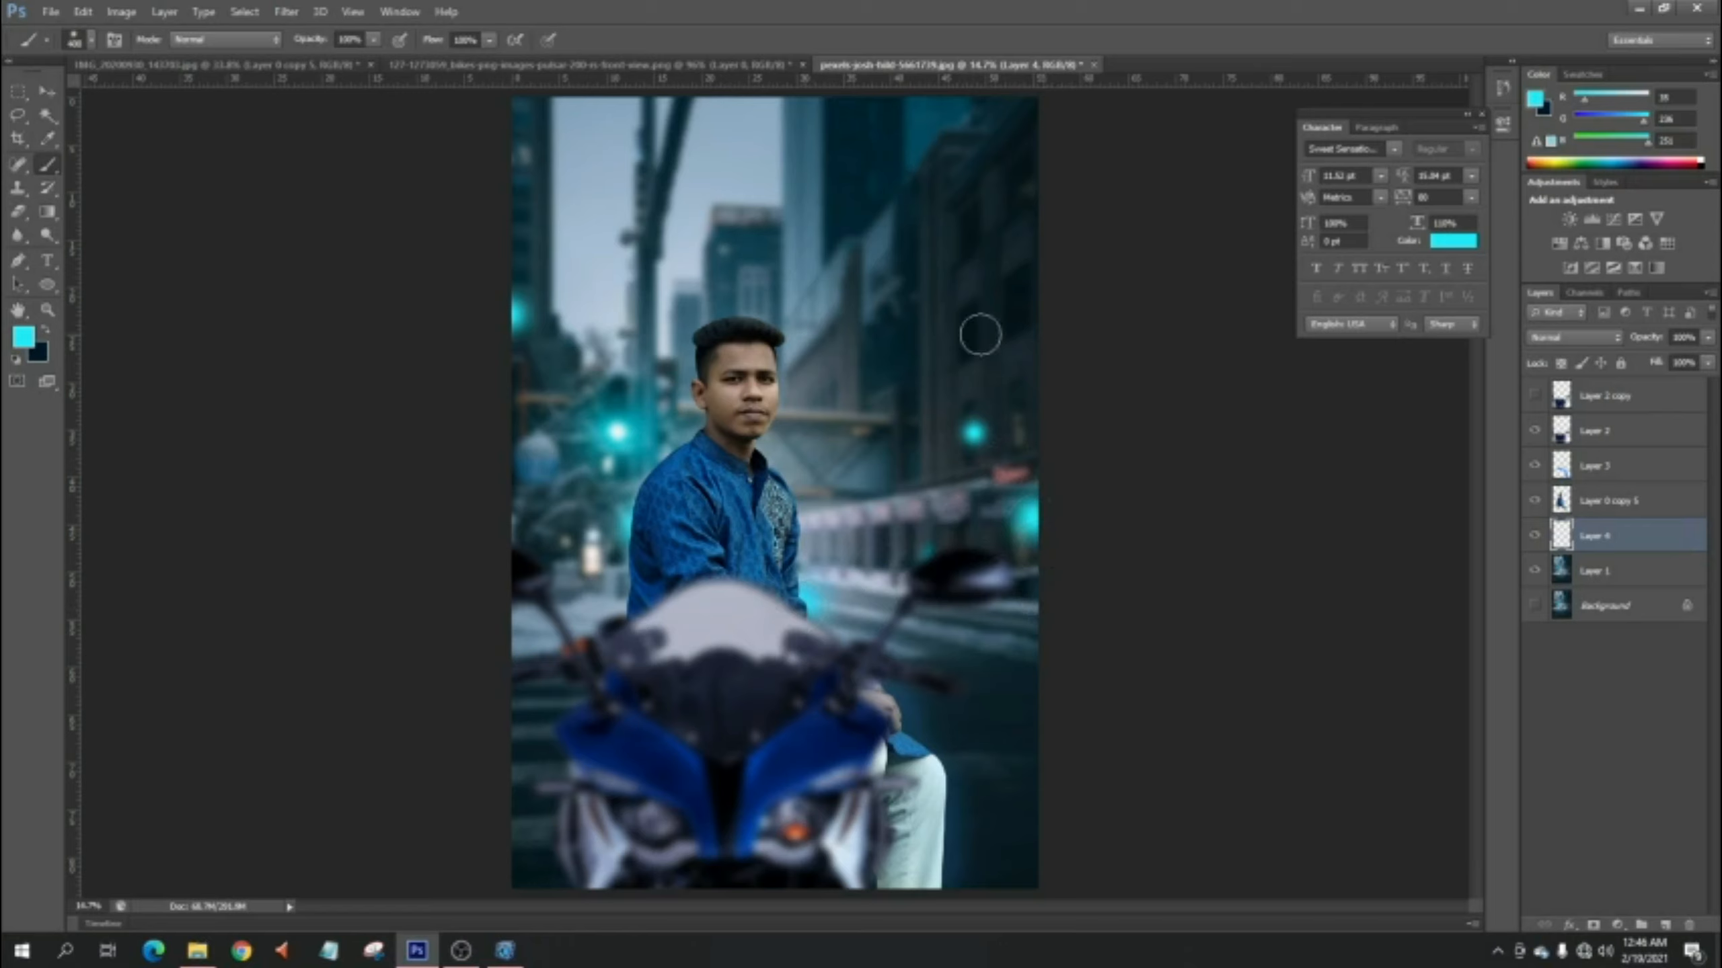
pyautogui.click(965, 234)
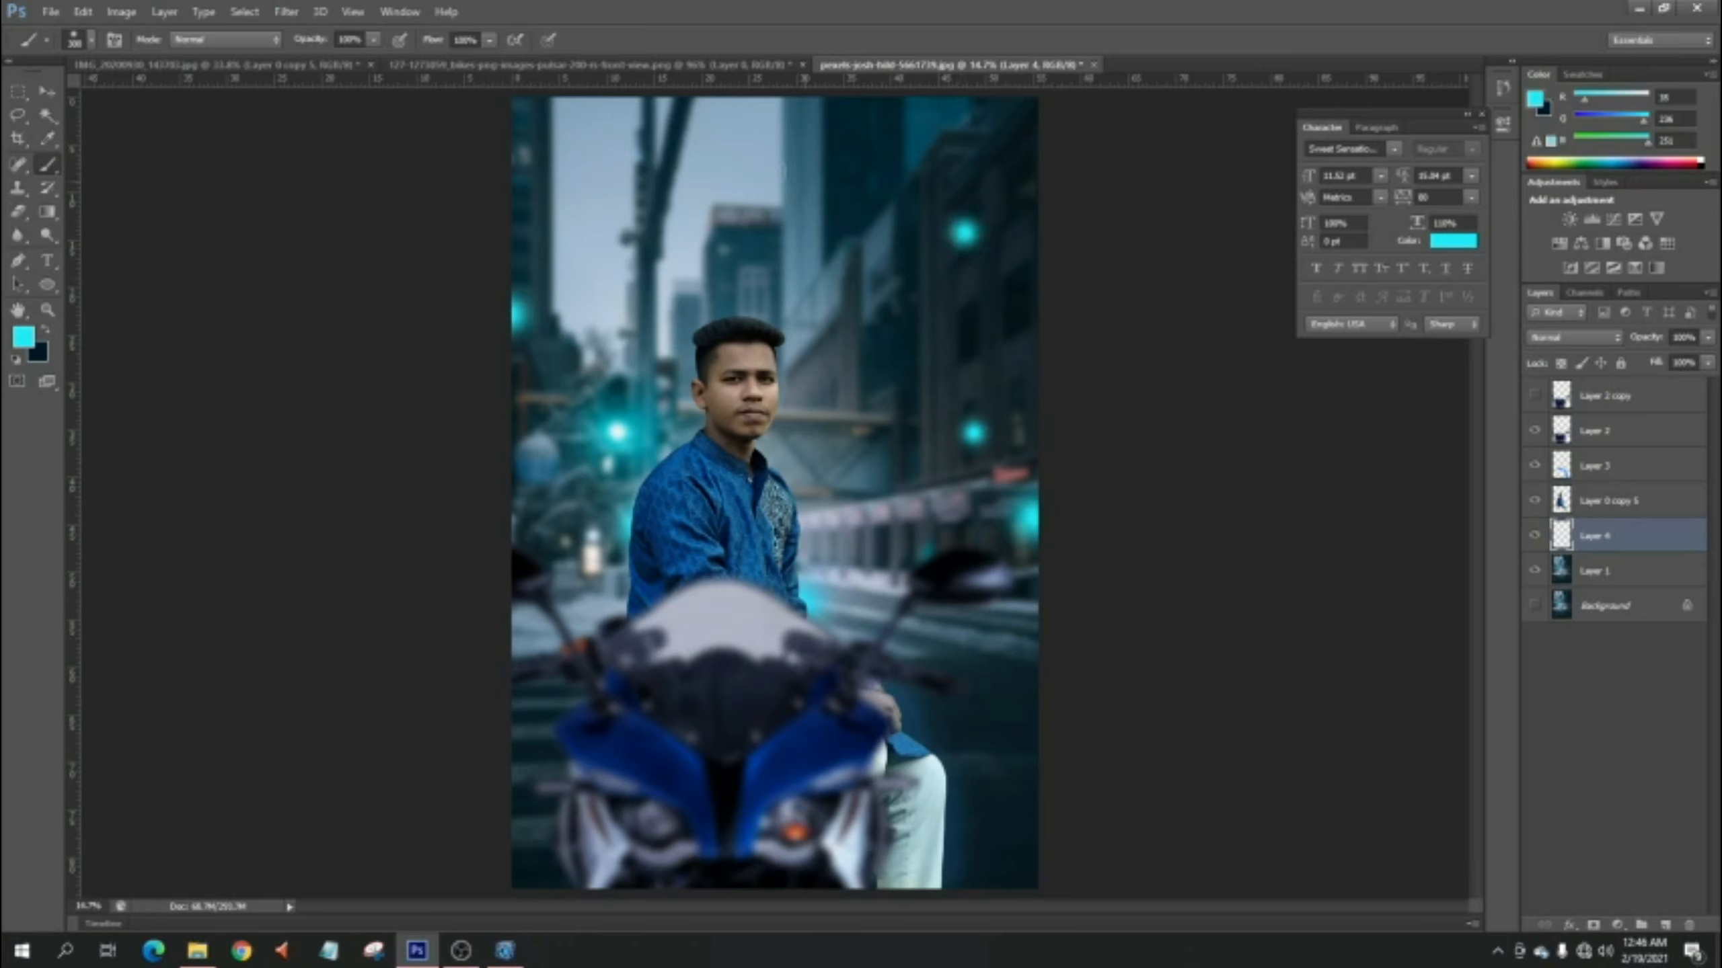
pyautogui.click(715, 155)
pyautogui.click(527, 107)
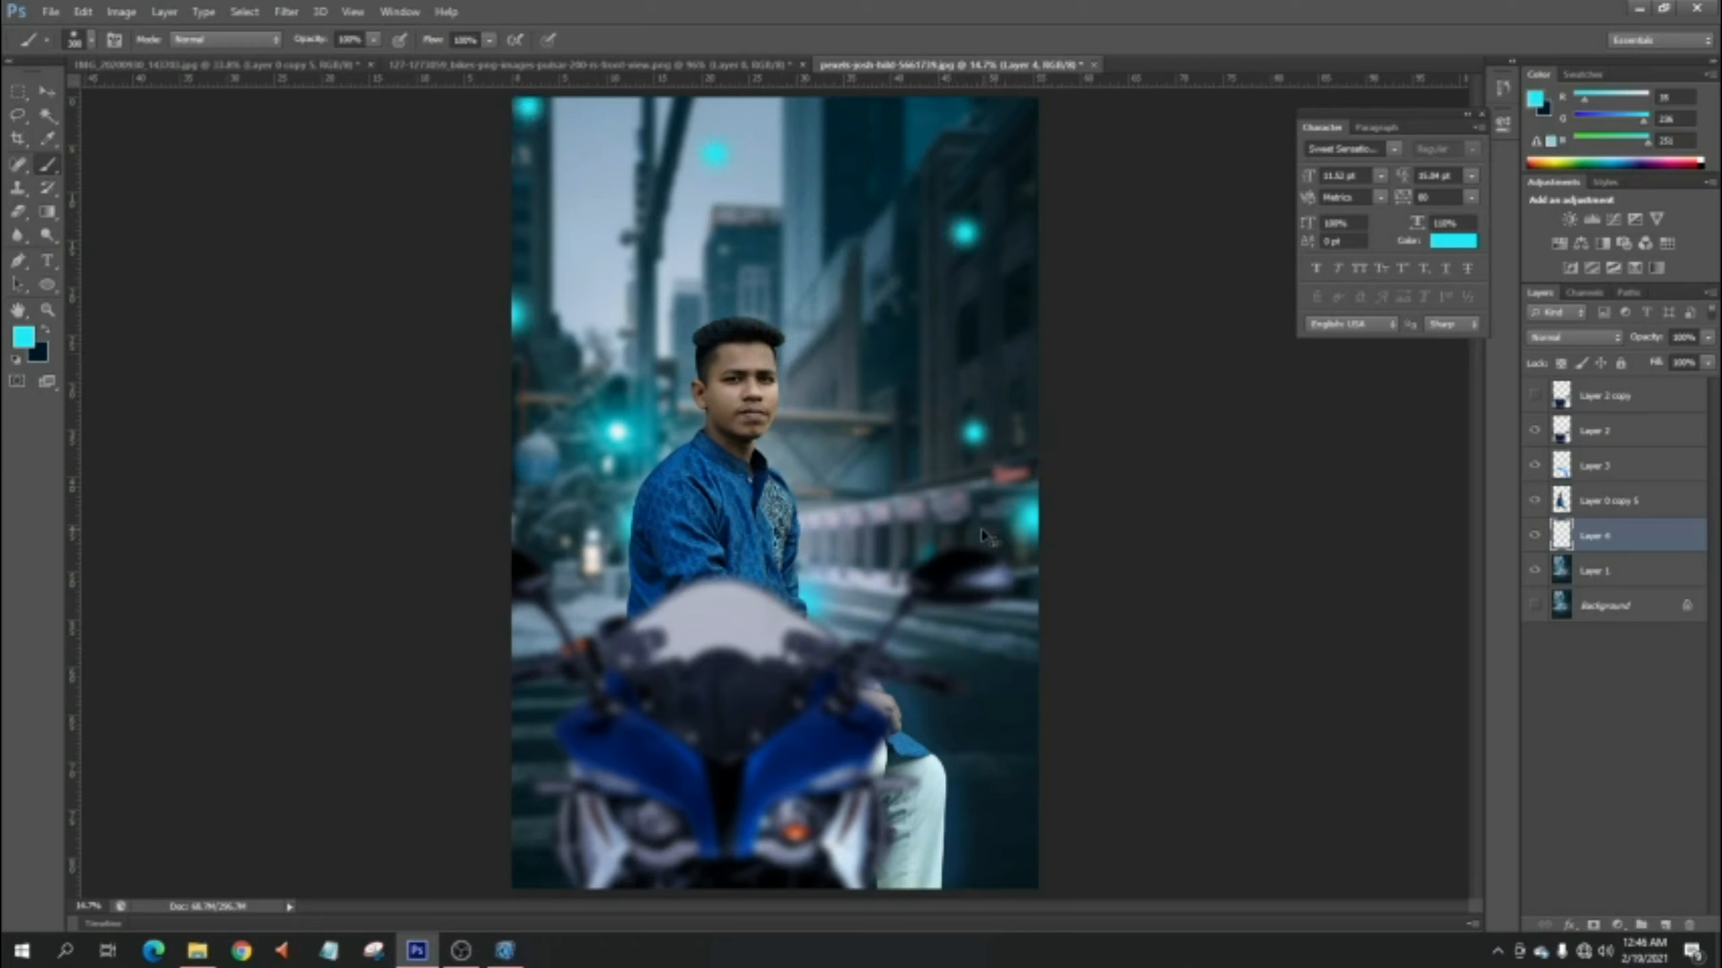
pyautogui.hotkey('ctrl', 'alt', 'z')
pyautogui.hotkey('ctrl', 'alt', 'z')
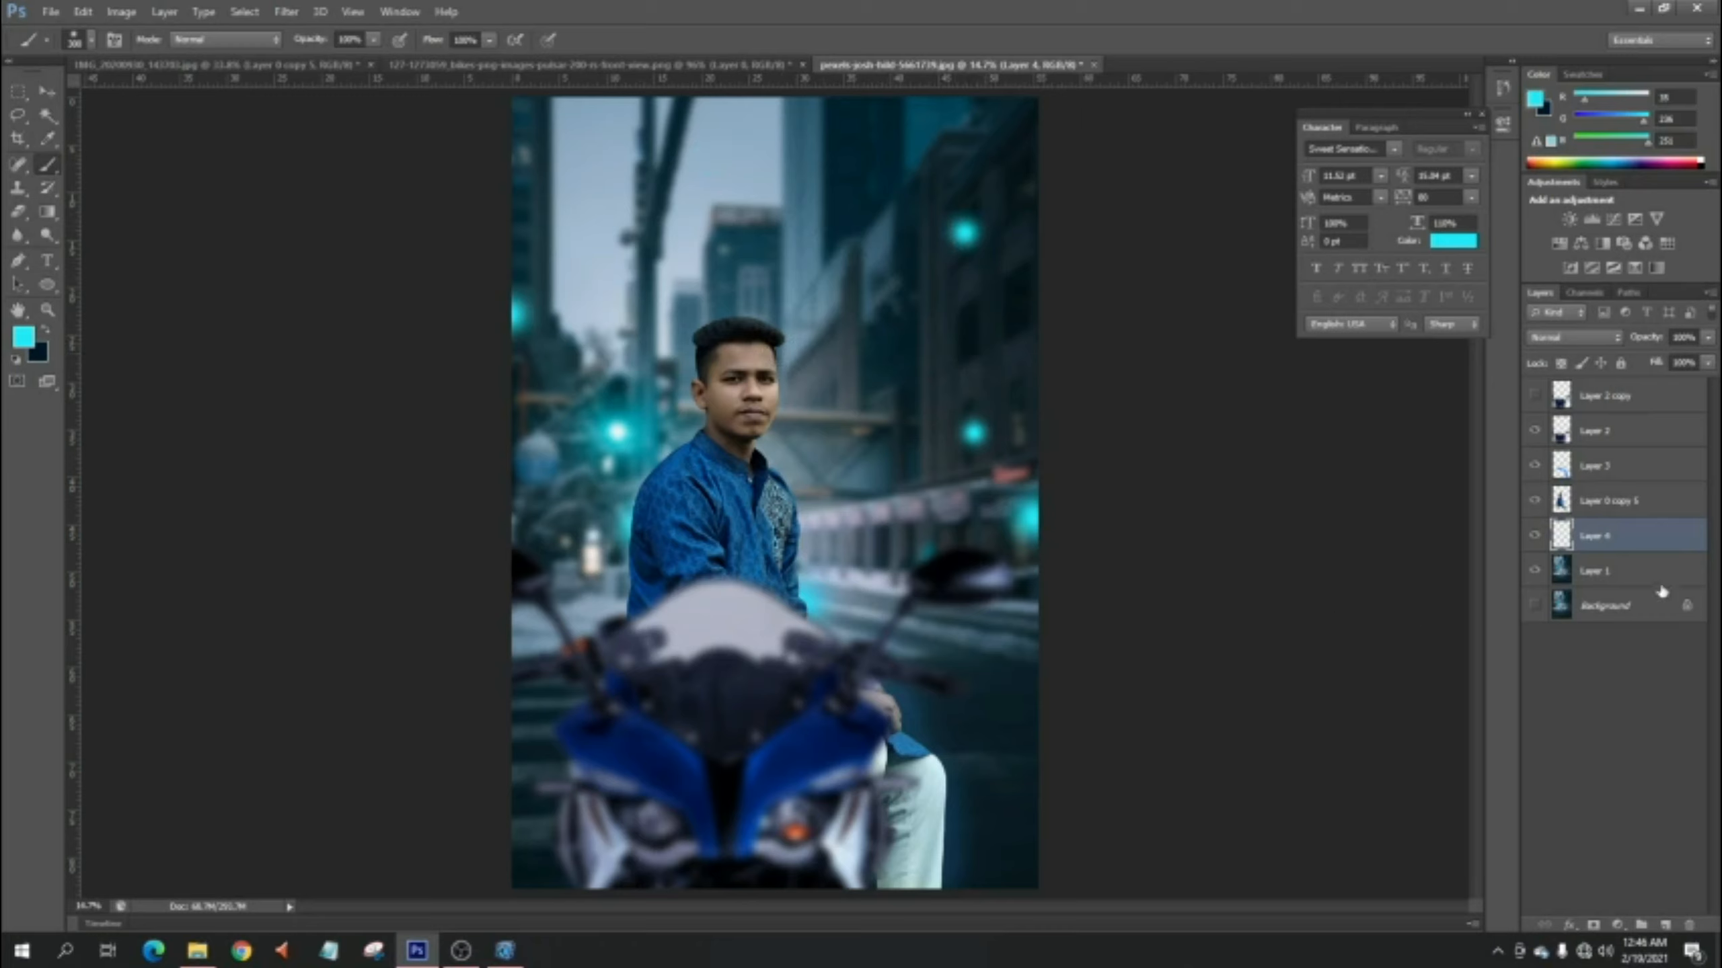
# - Apply a Gaussian Blur to the cyan light spots on Layer 4
pyautogui.press('v')
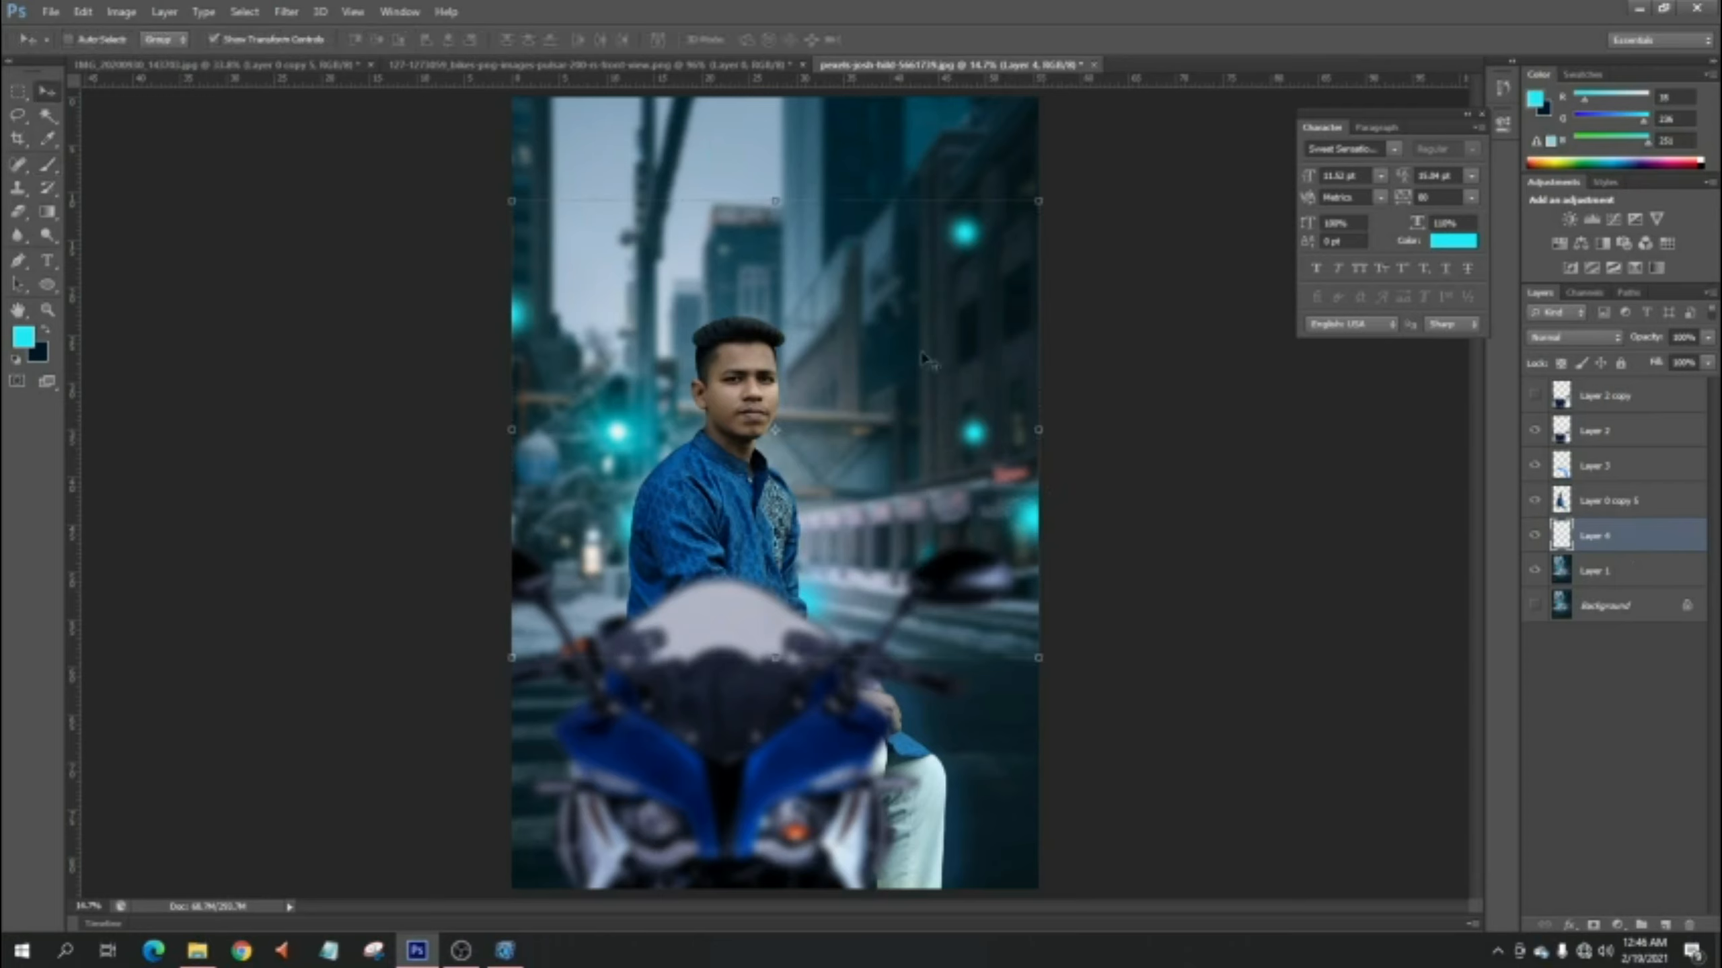
pyautogui.click(286, 11)
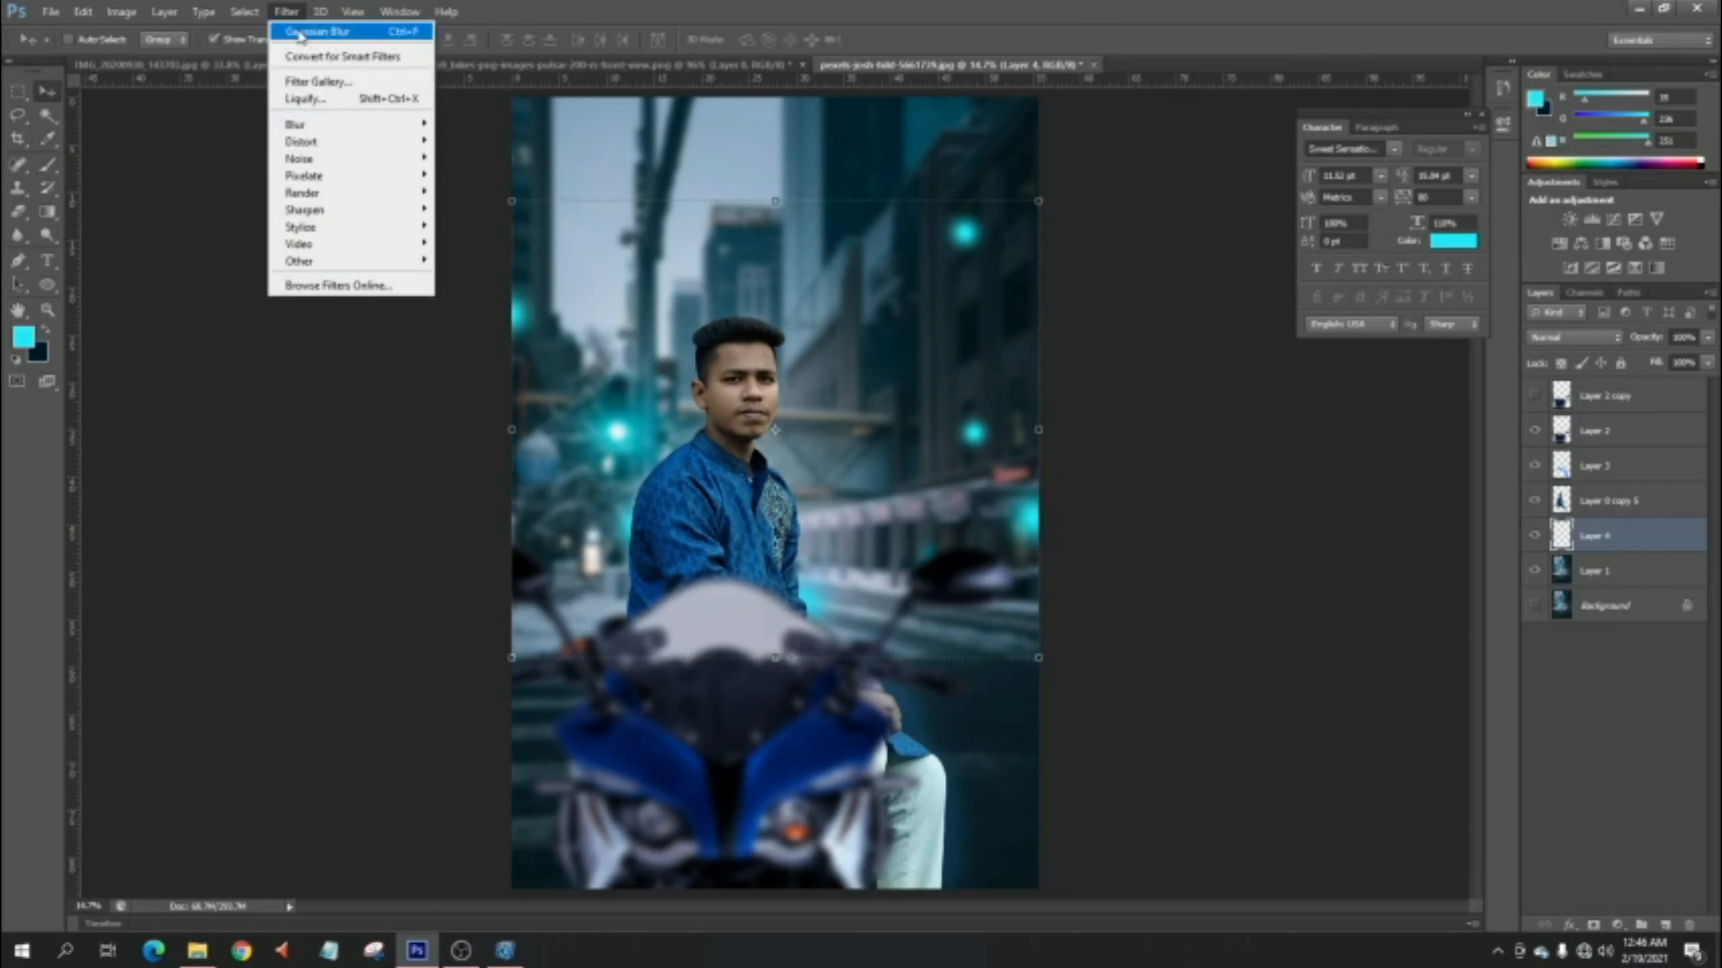
pyautogui.moveTo(353, 125)
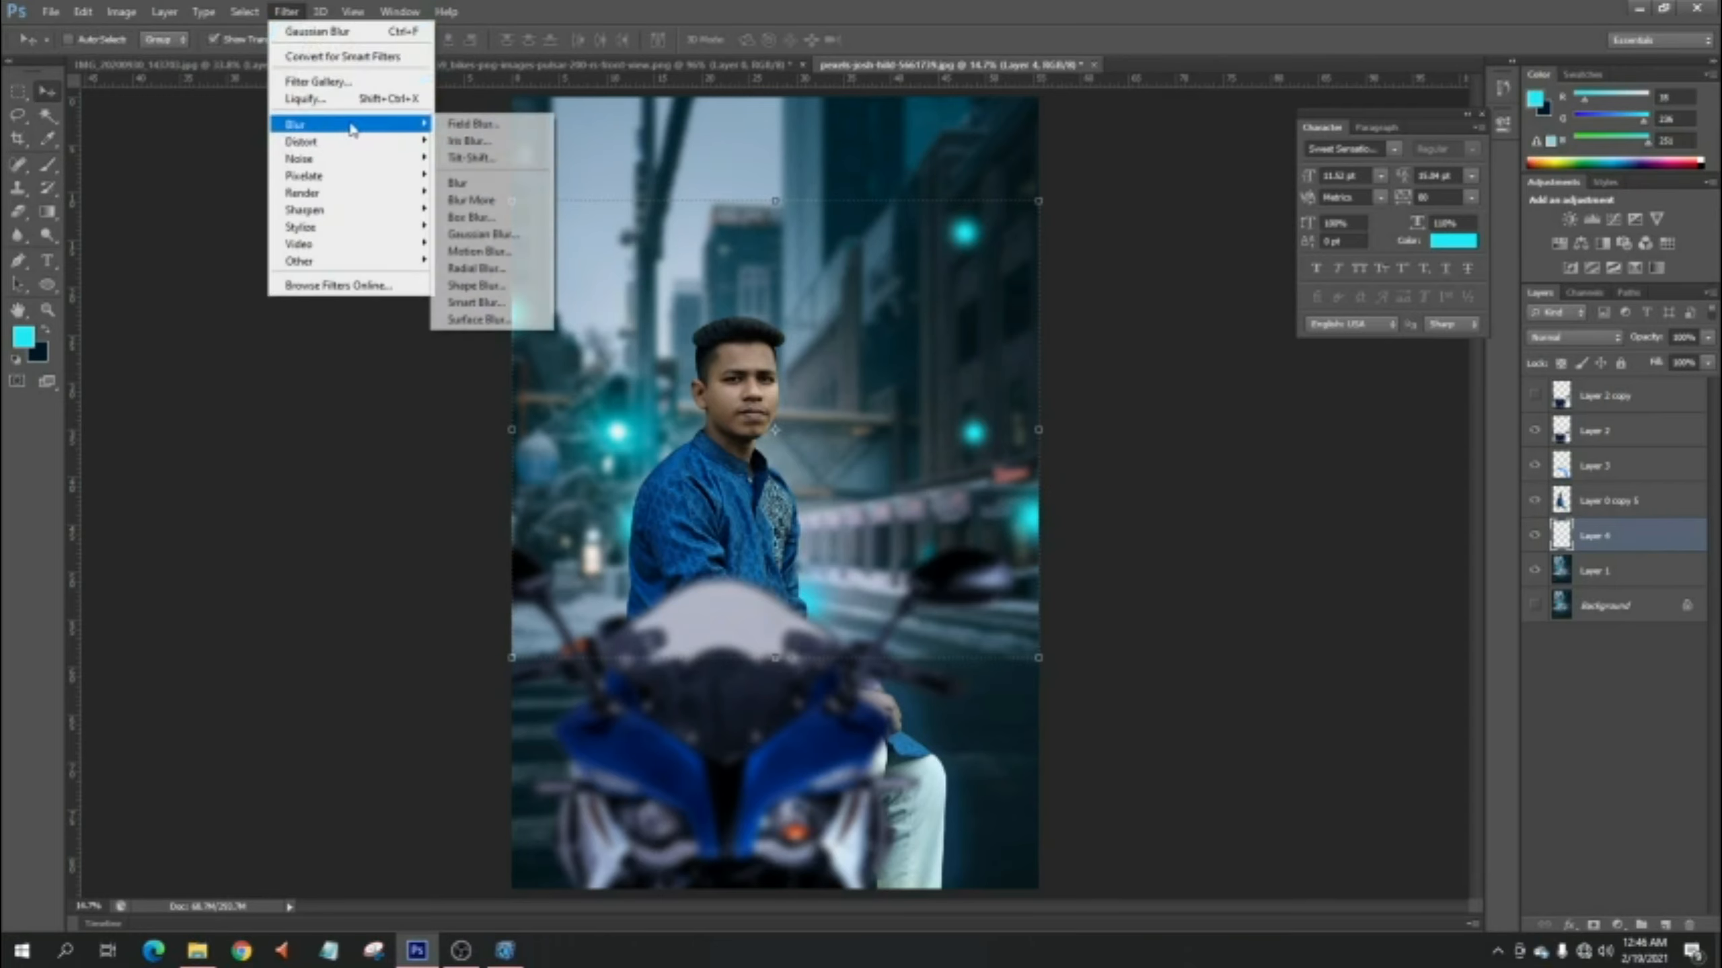
pyautogui.click(482, 234)
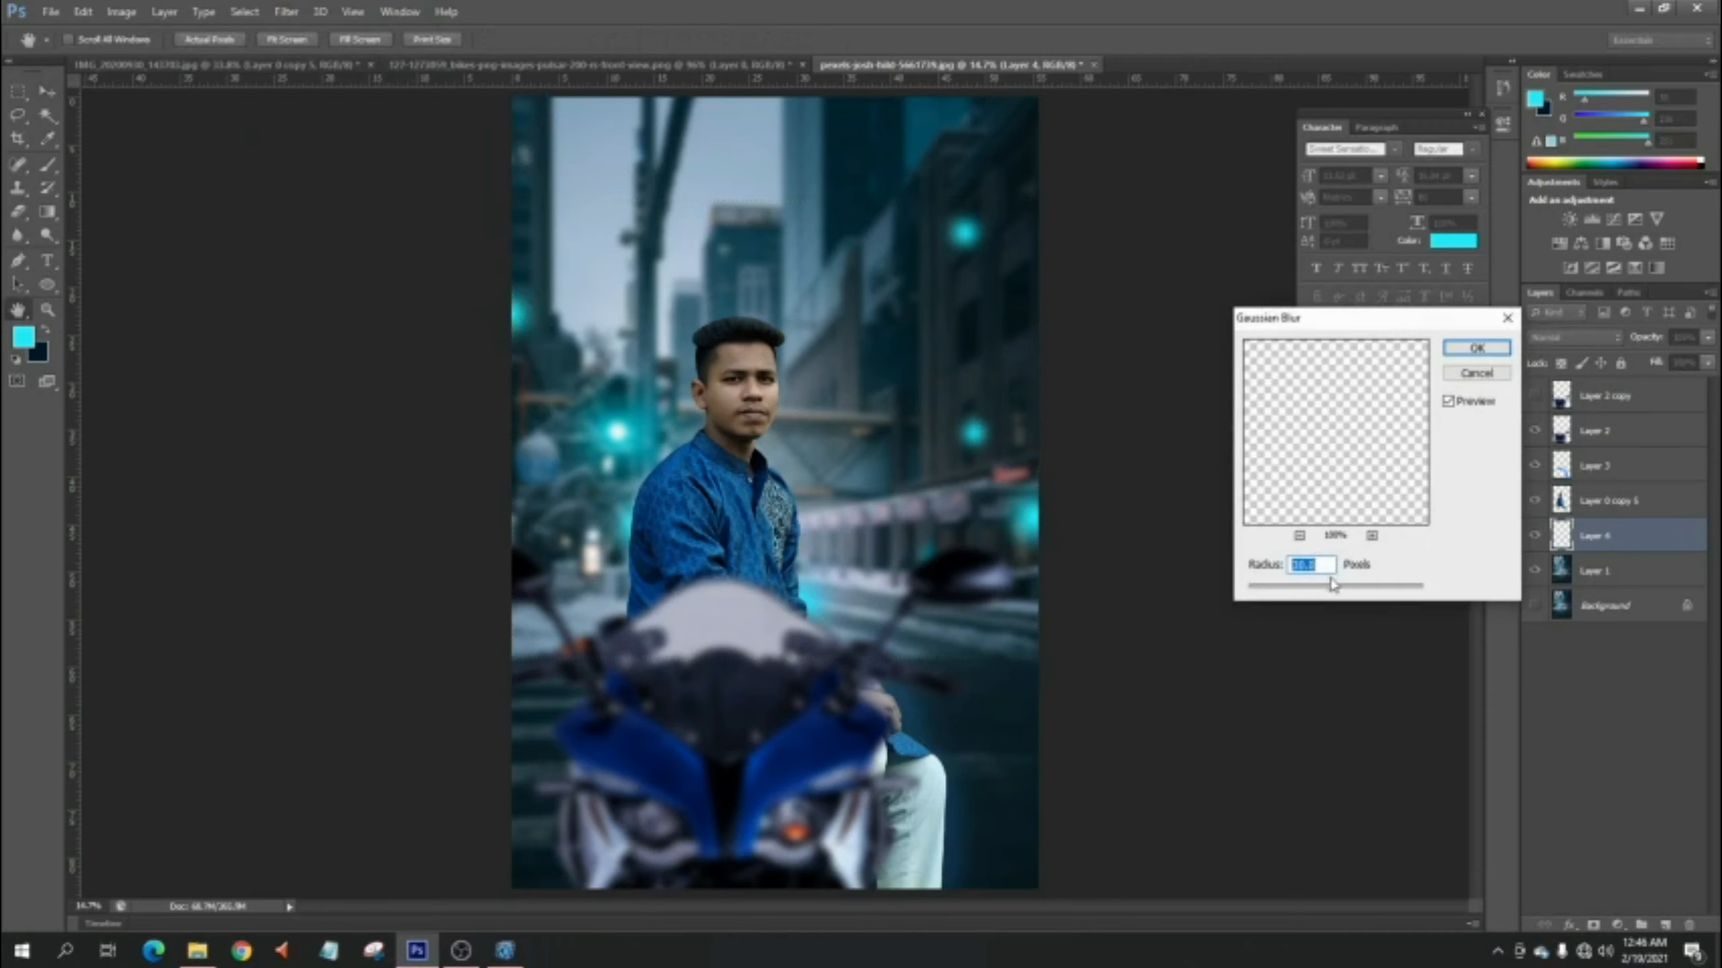
pyautogui.click(1495, 349)
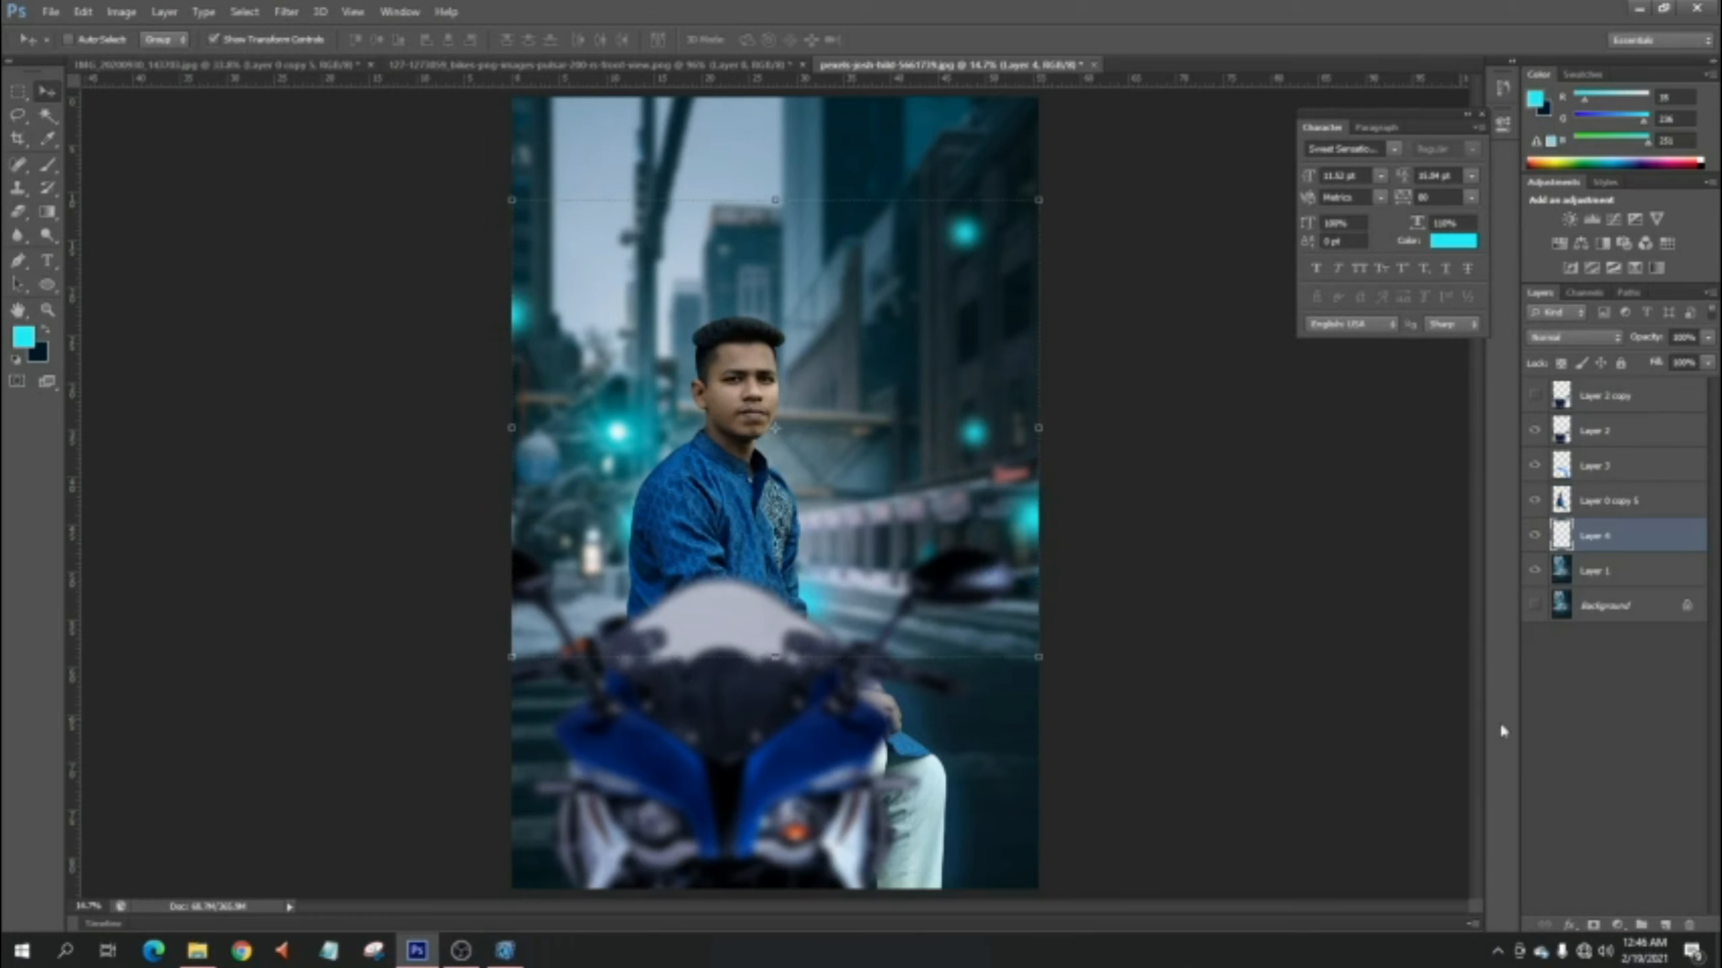
# - Examine how the cyan lights blend around the man, both up close and in the full composite
pyautogui.click(1559, 731)
pyautogui.scroll(5, 731, 434)
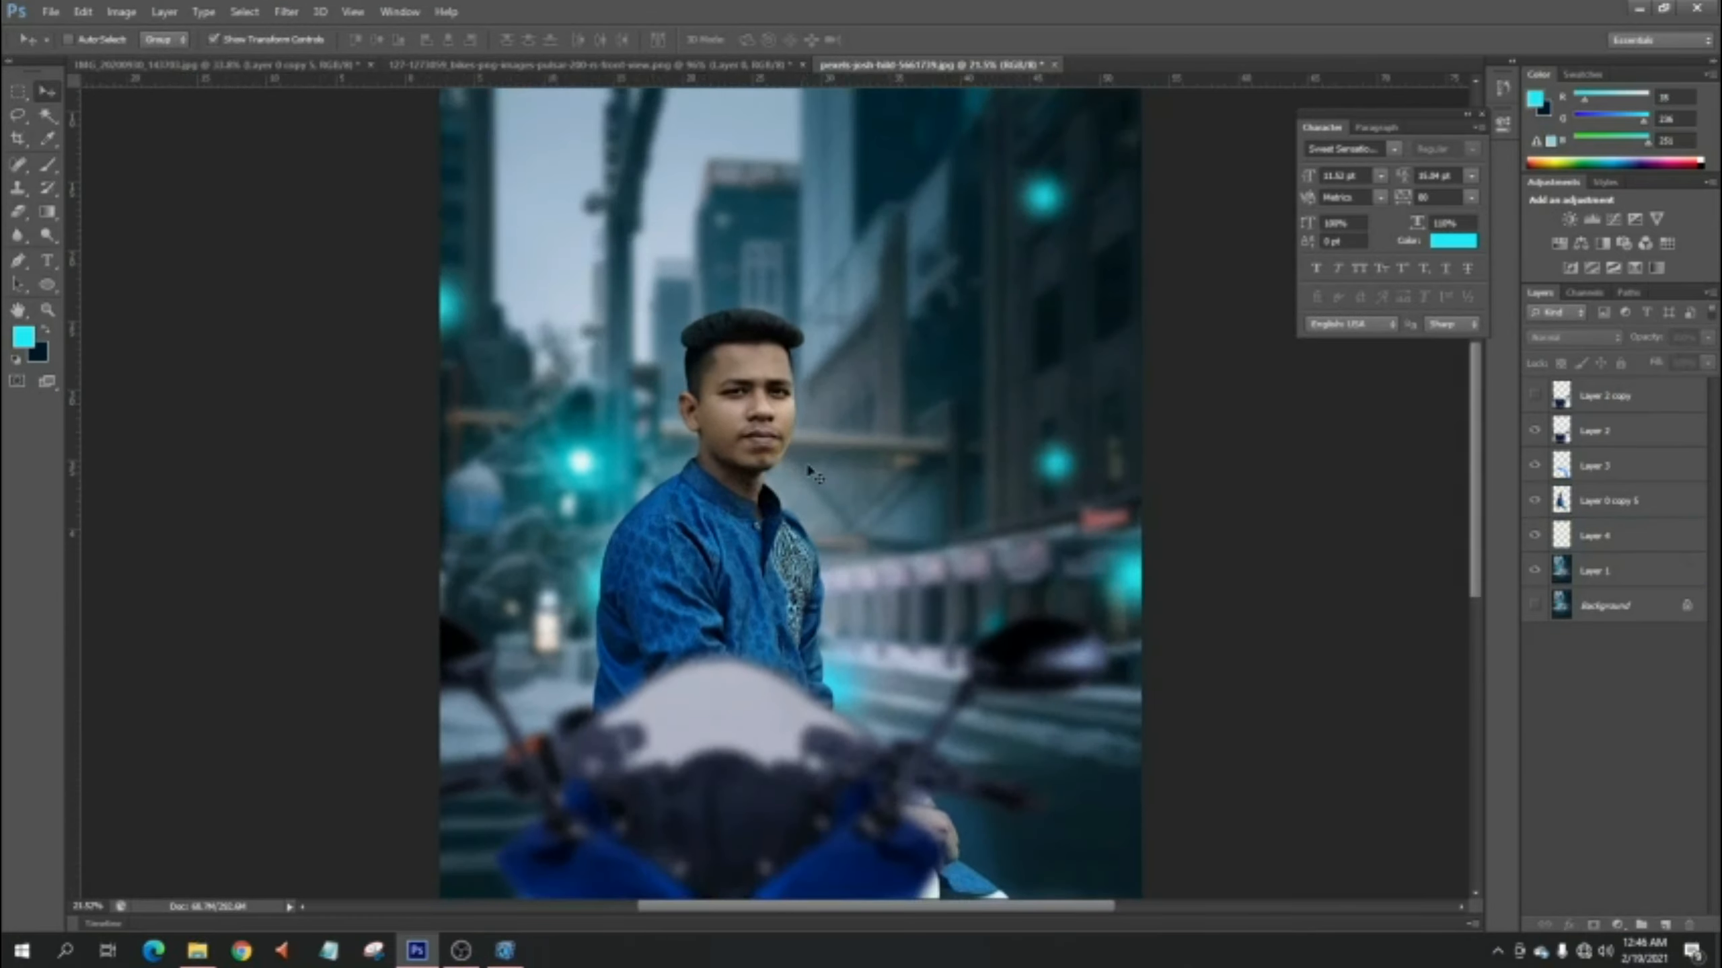
pyautogui.scroll(-1, 786, 512)
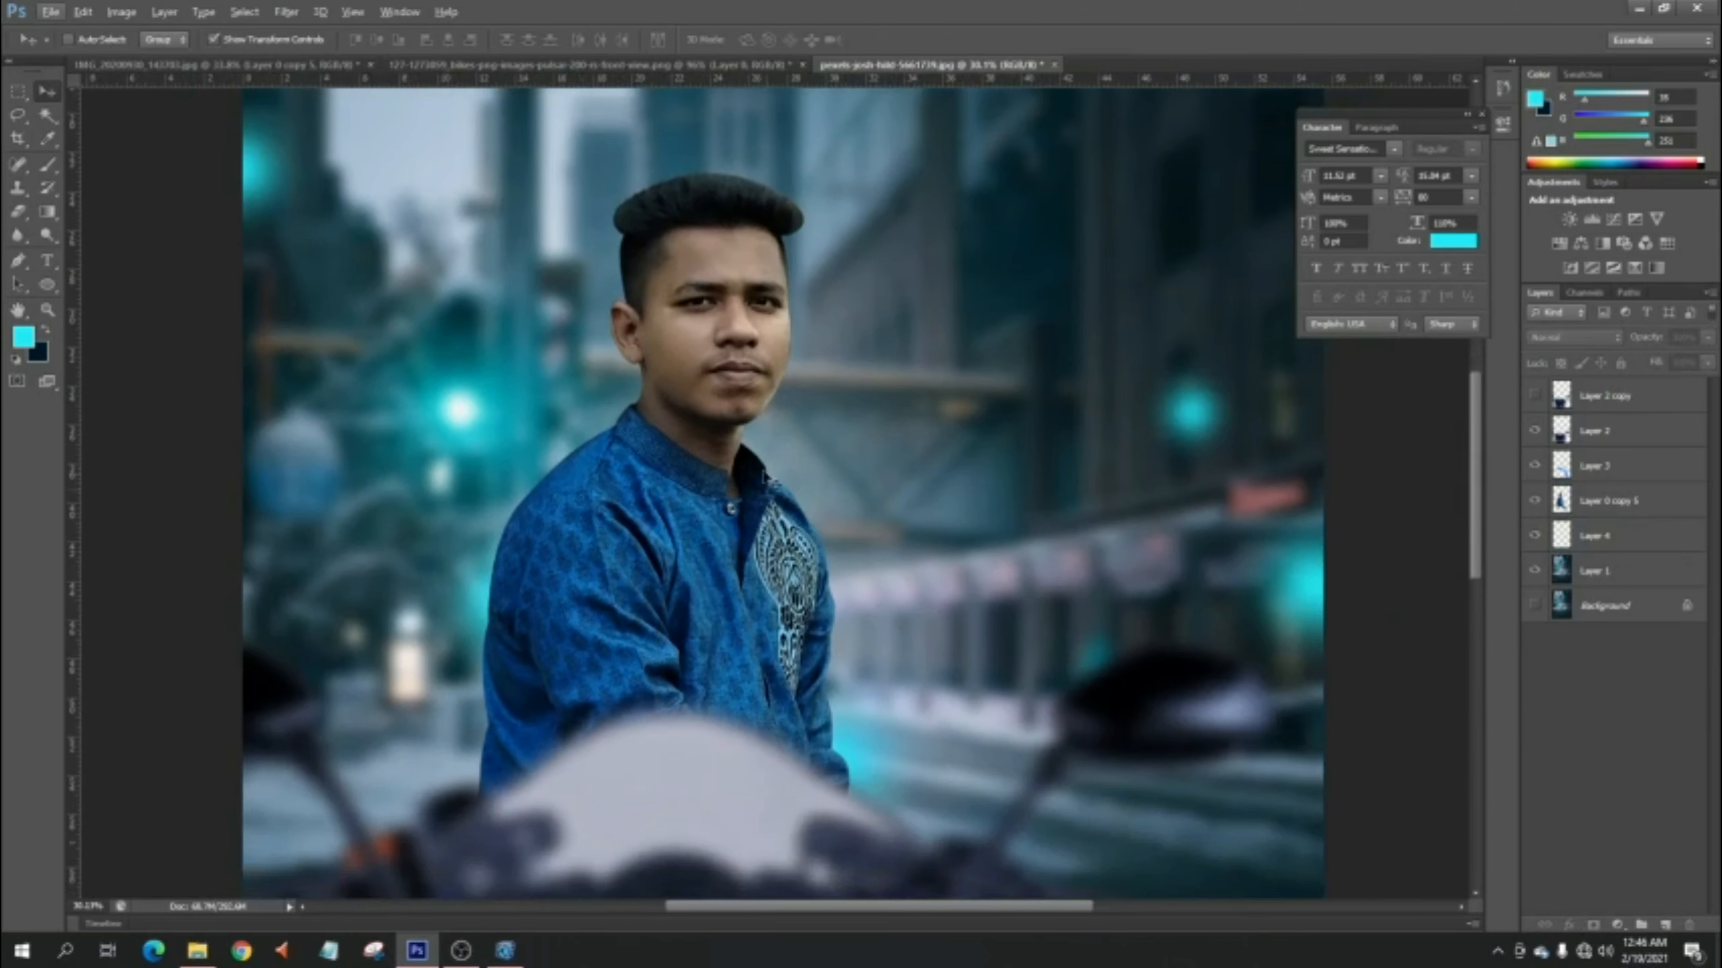
pyautogui.scroll(-1, 702, 387)
pyautogui.scroll(-4, 702, 387)
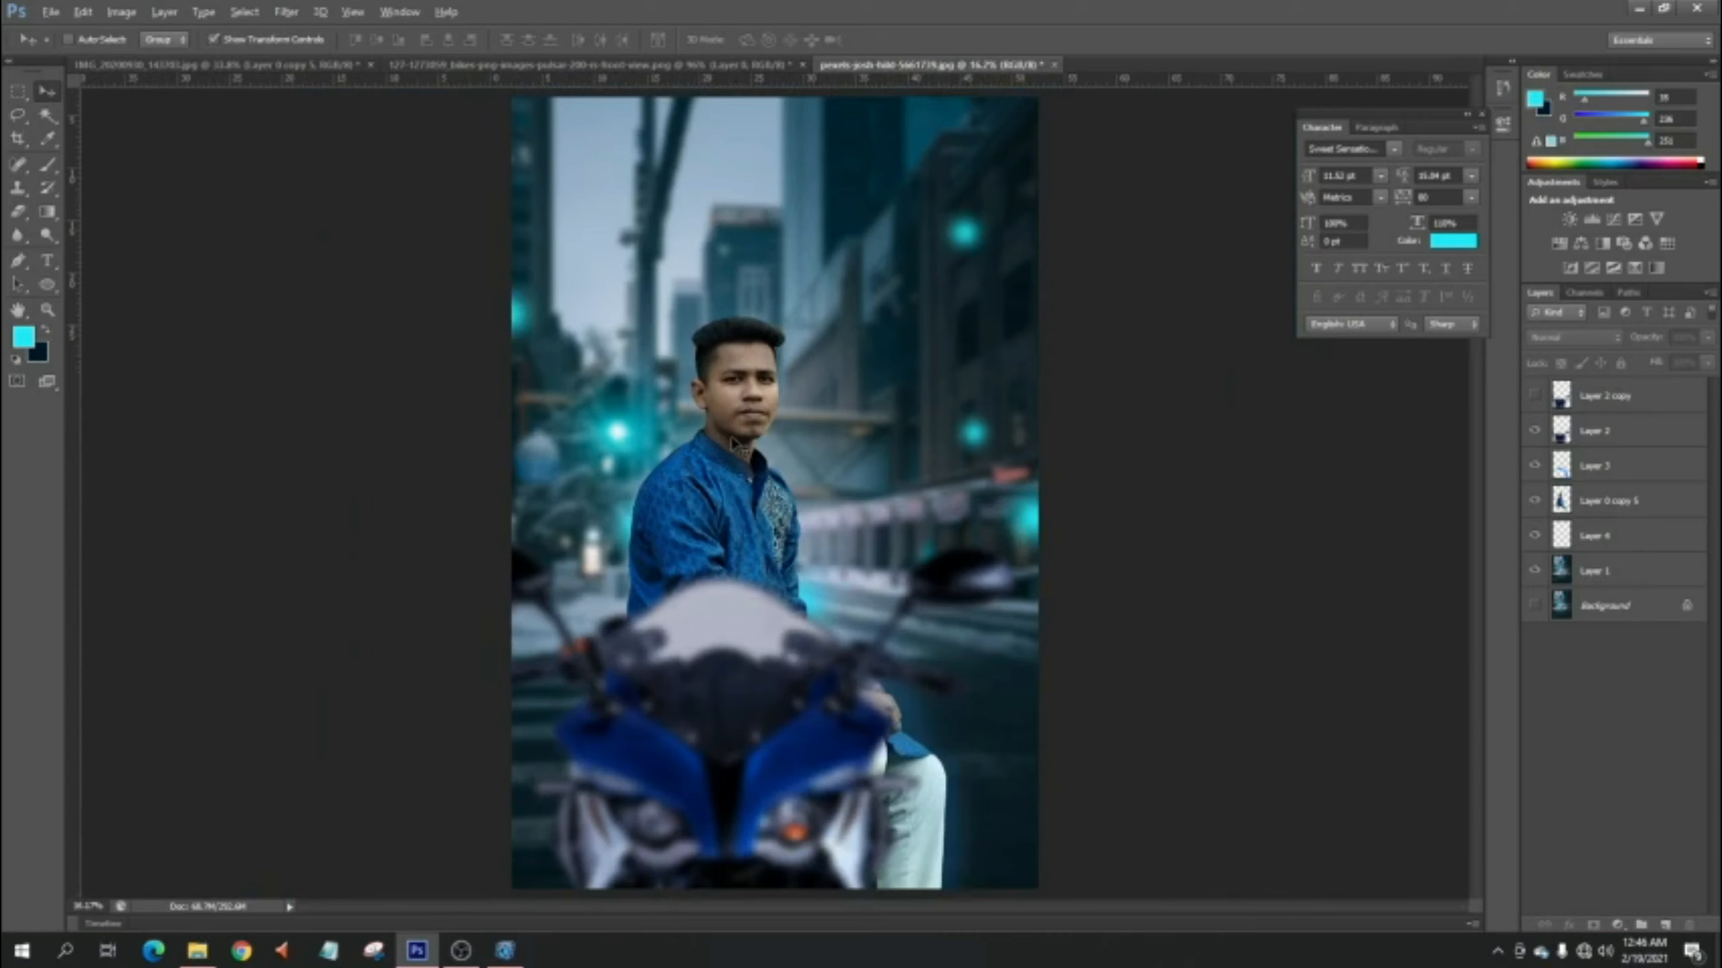
pyautogui.scroll(1, 734, 445)
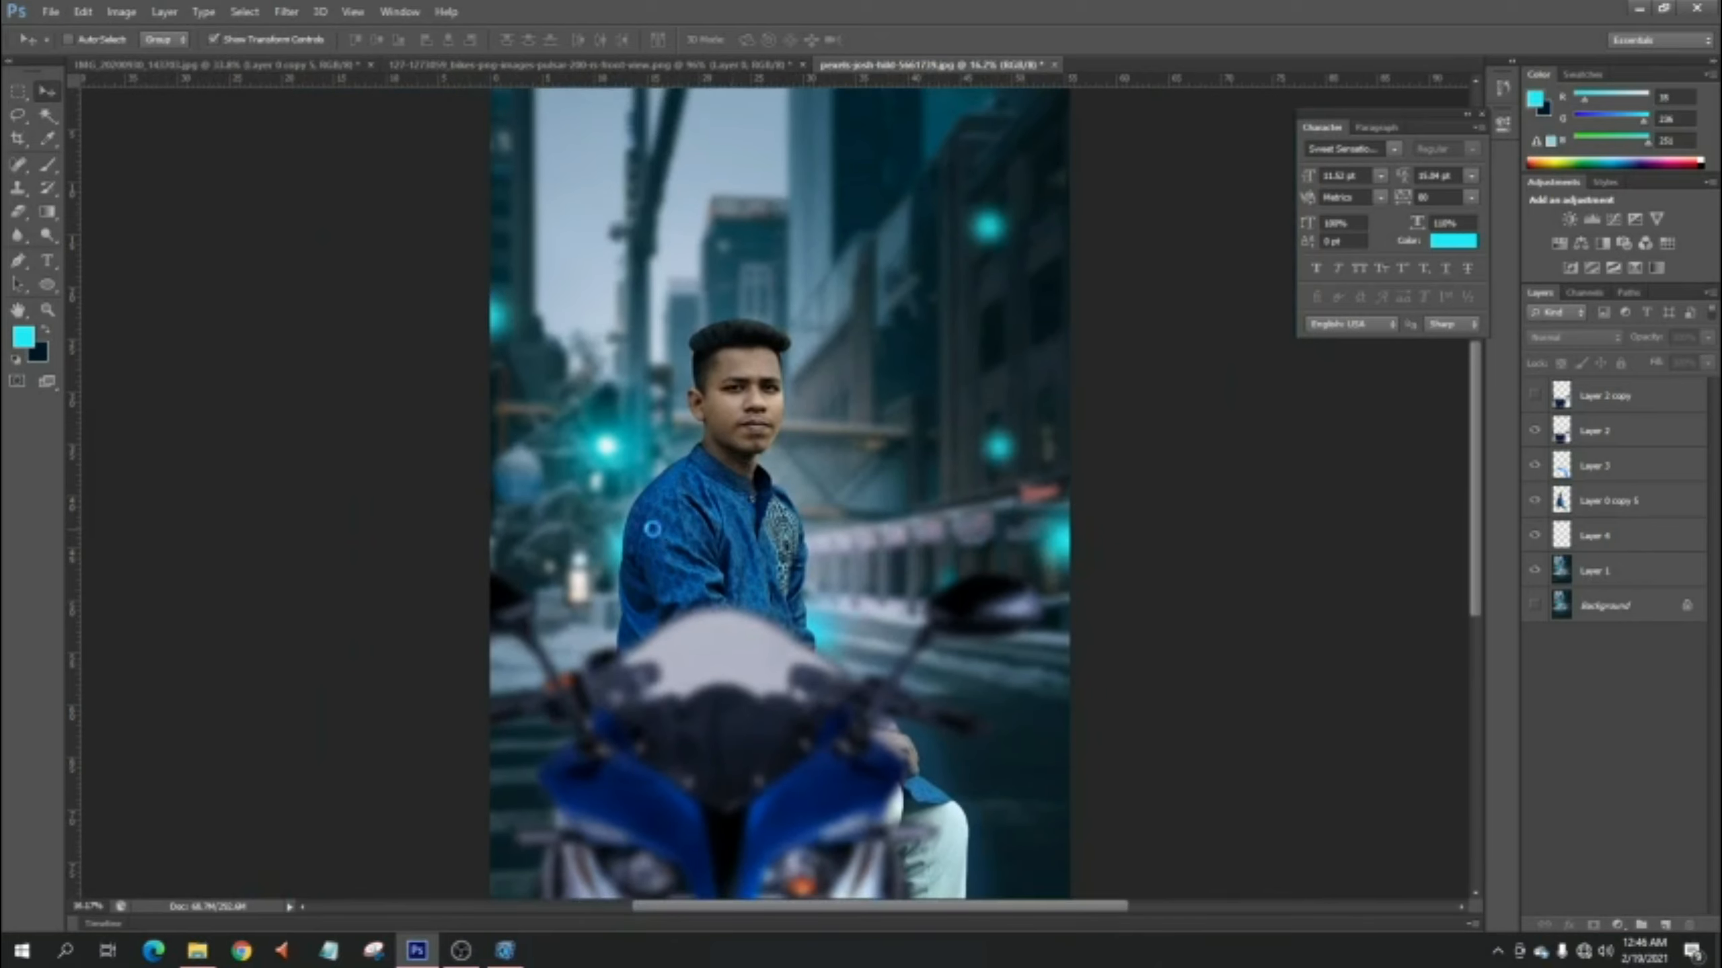
pyautogui.click(661, 535)
pyautogui.click(852, 358)
# - Add a new layer above the man's cut-out and set the brush's foreground colour to near-black, hex 010708
pyautogui.click(1607, 502)
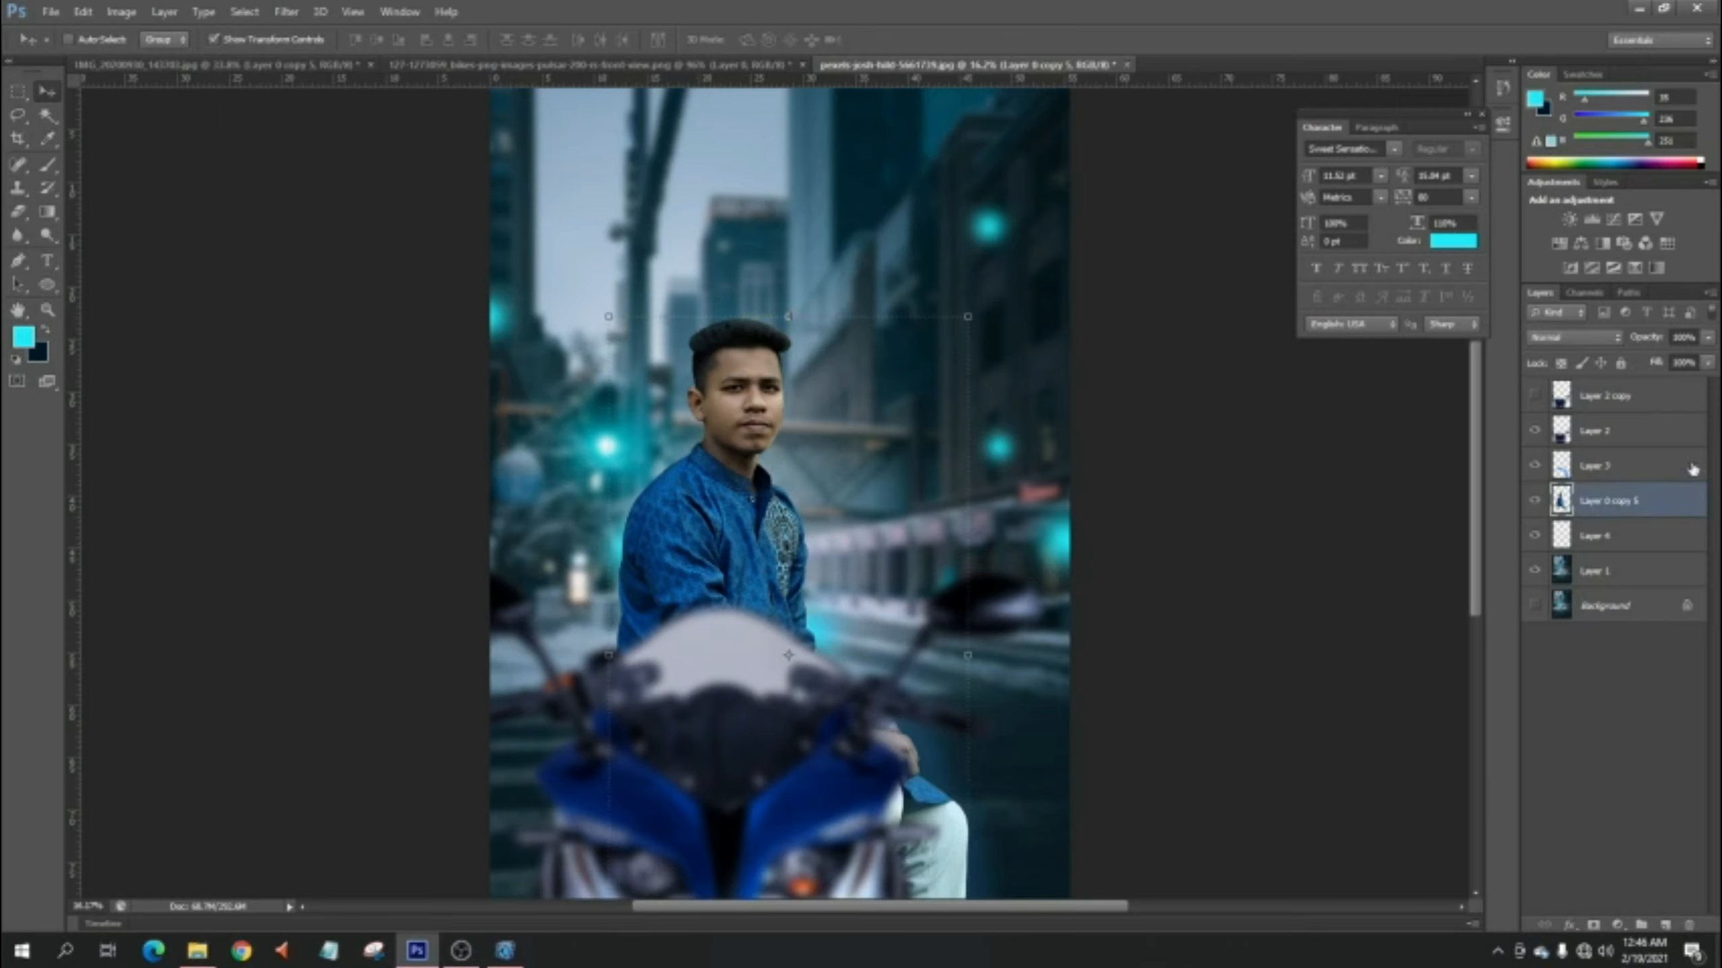
pyautogui.click(1666, 926)
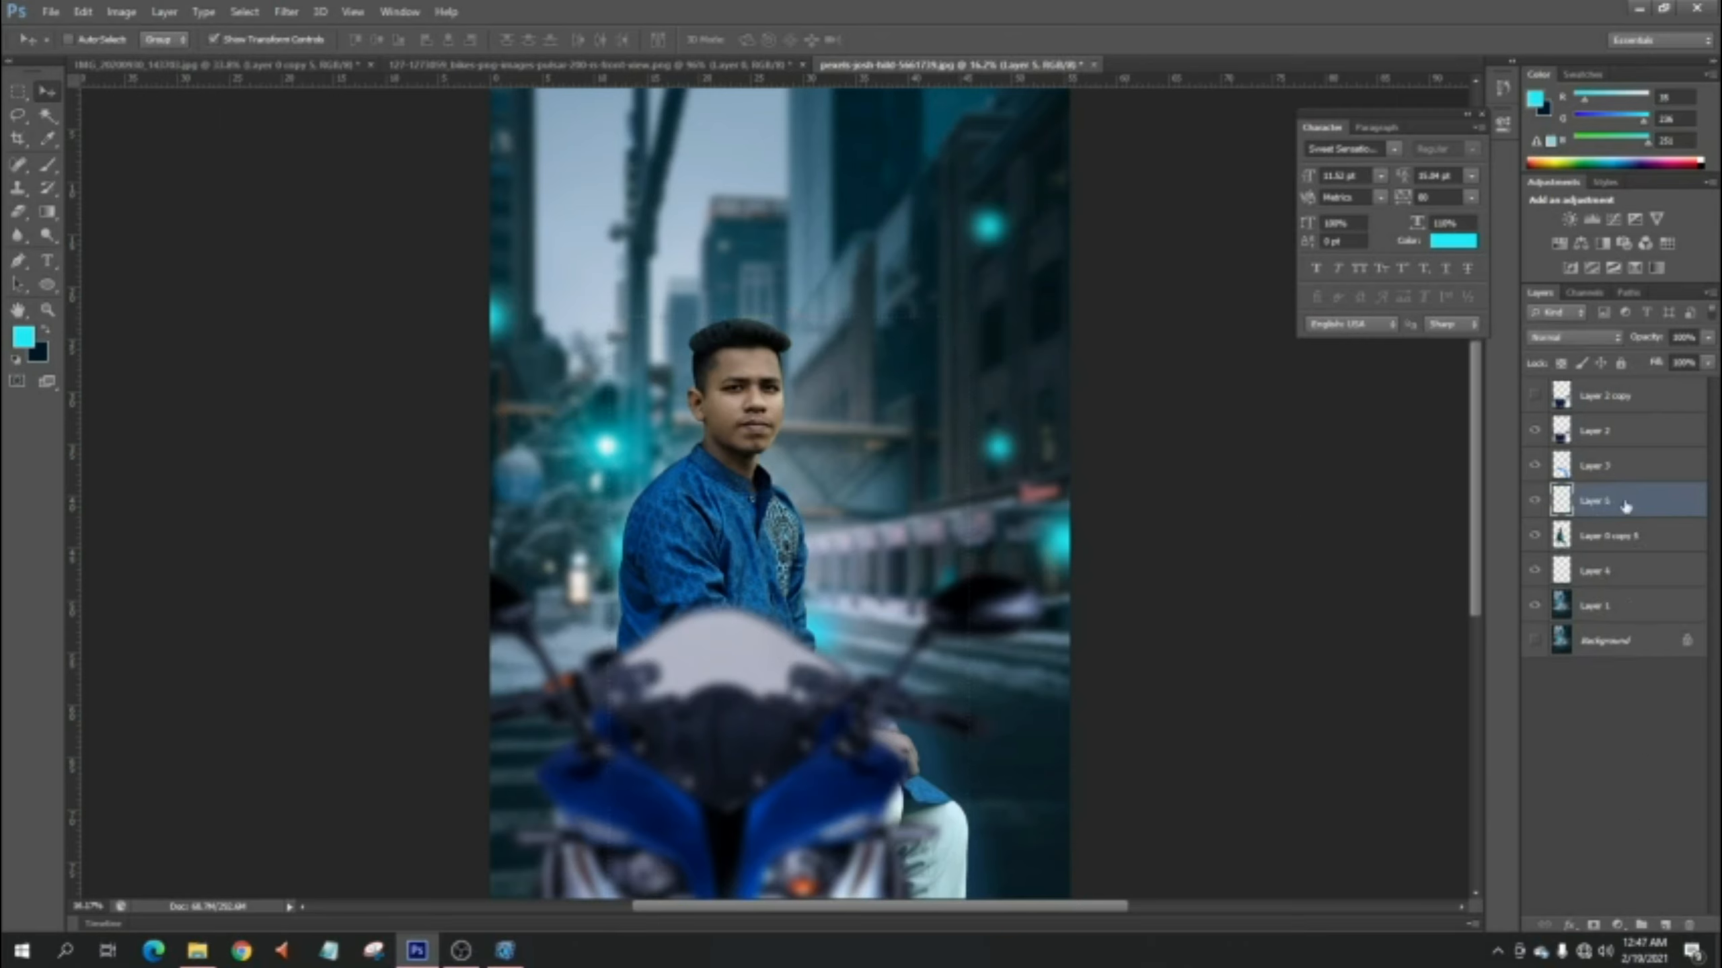
pyautogui.click(49, 167)
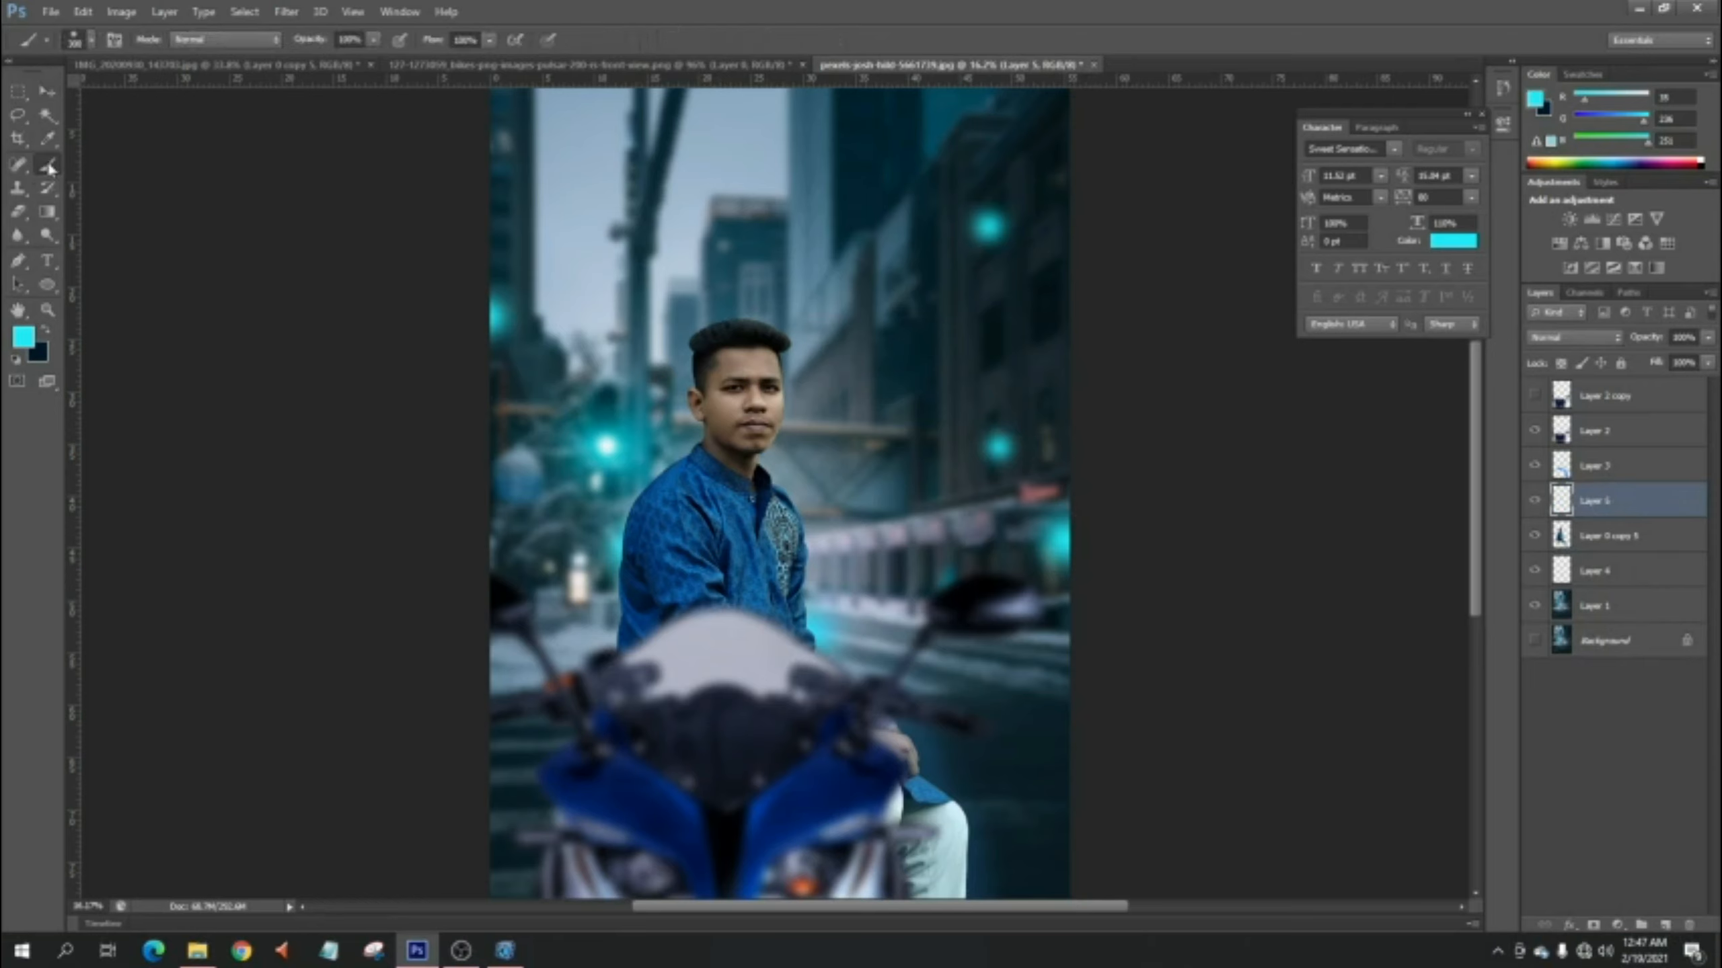
pyautogui.click(27, 339)
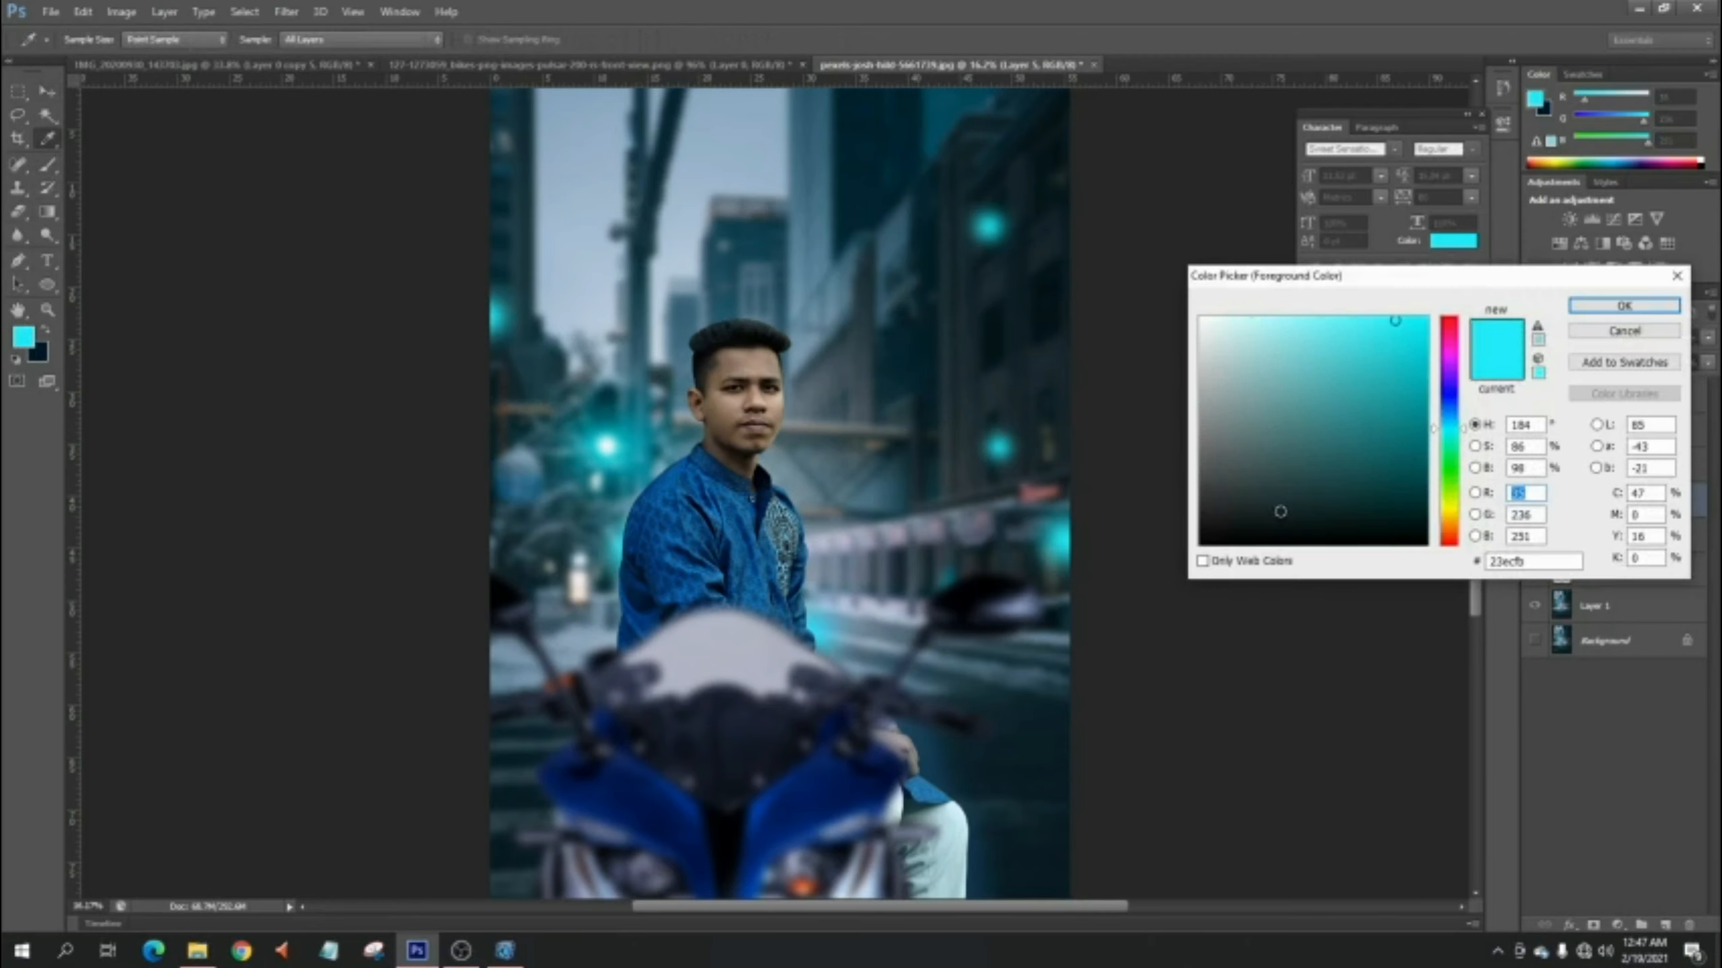
pyautogui.moveTo(1376, 525); pyautogui.dragTo(1404, 538)
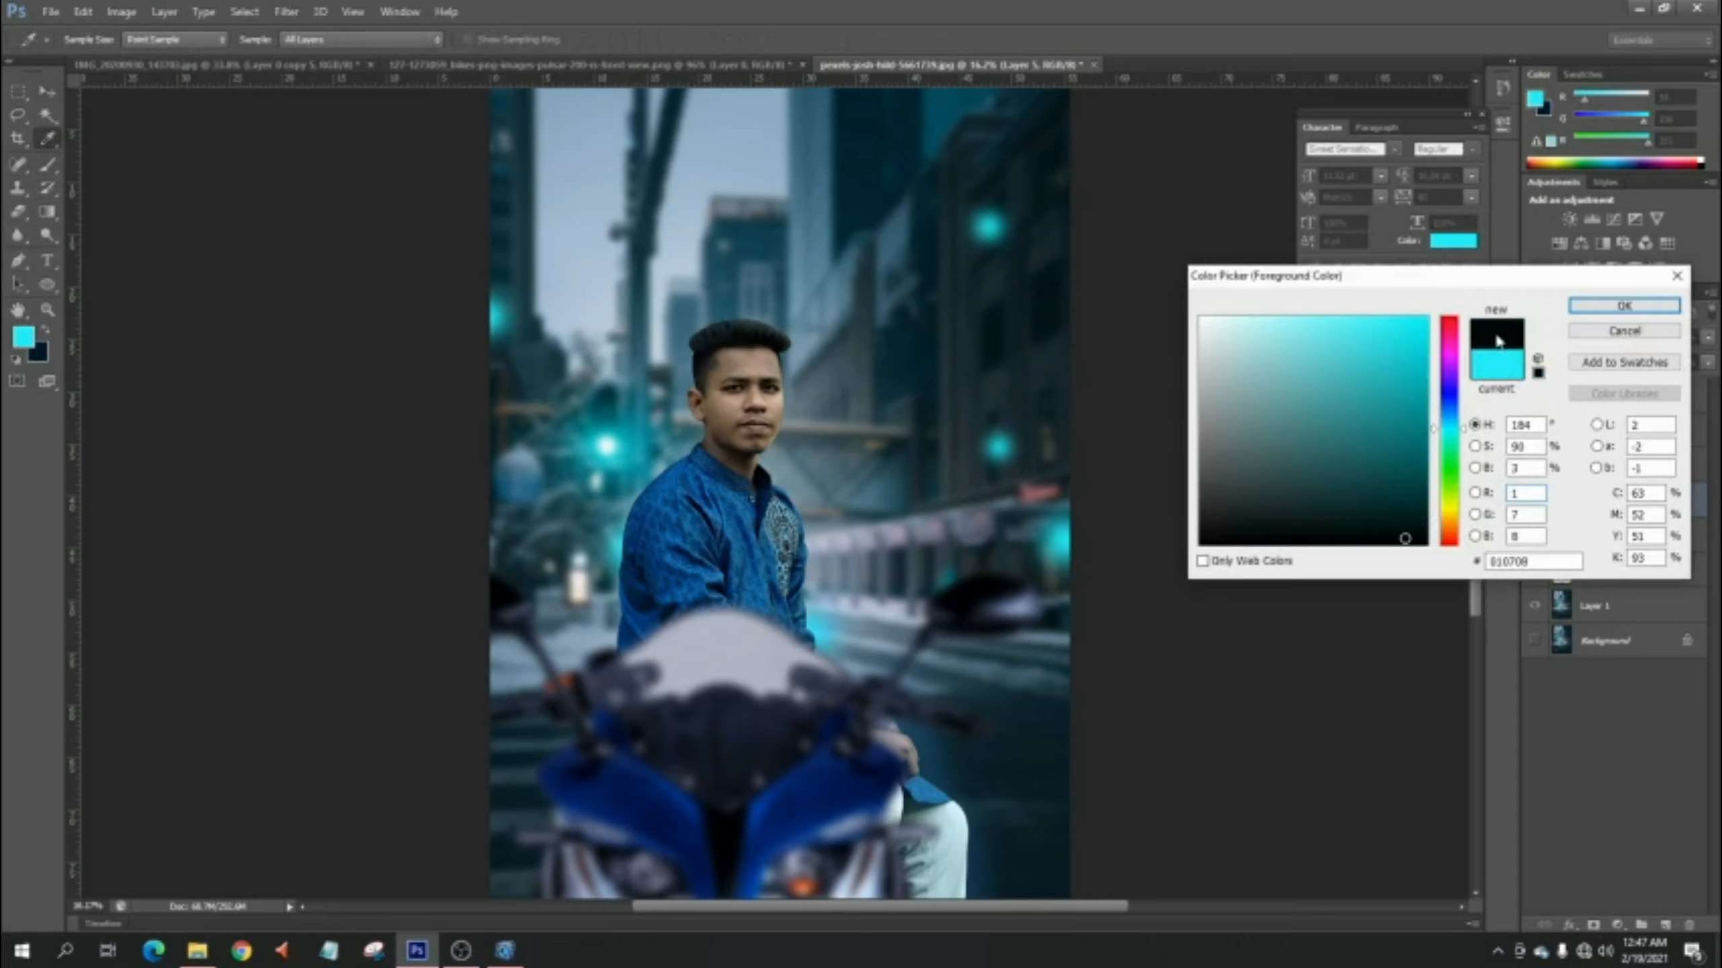
pyautogui.click(1624, 306)
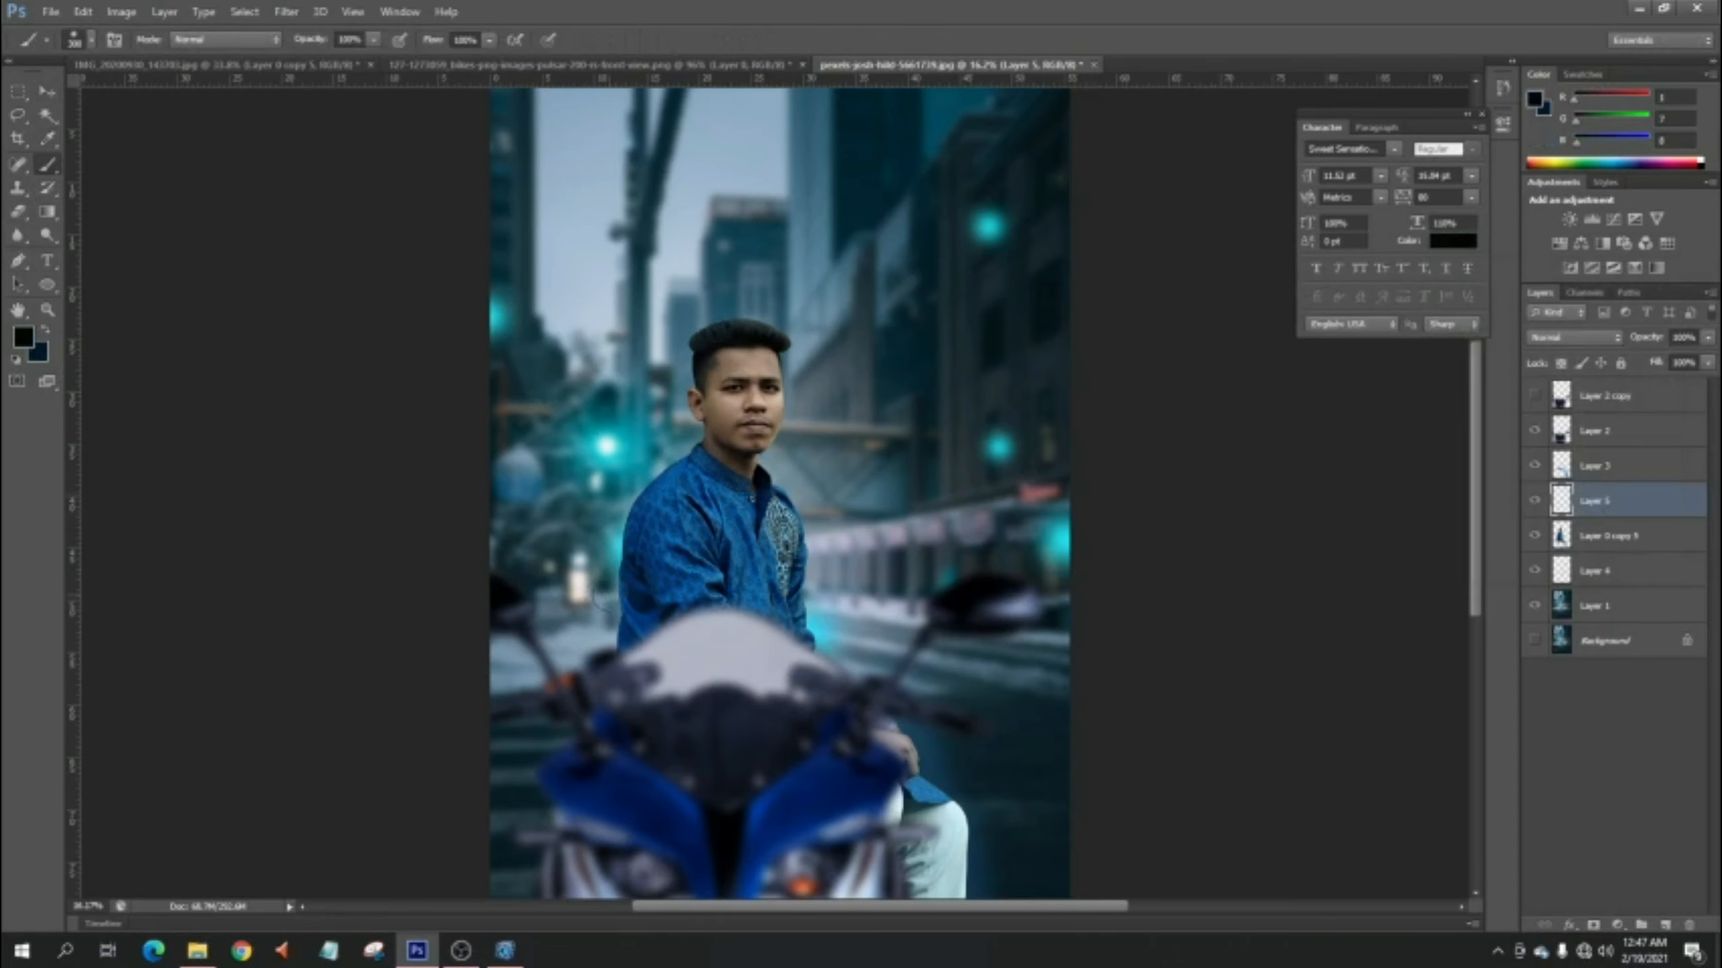
# - Brush soft near-black shadow strokes on Layer 5 down both sides of the man's torso, from the shoulders to the motorcycle
pyautogui.scroll(3, 616, 594)
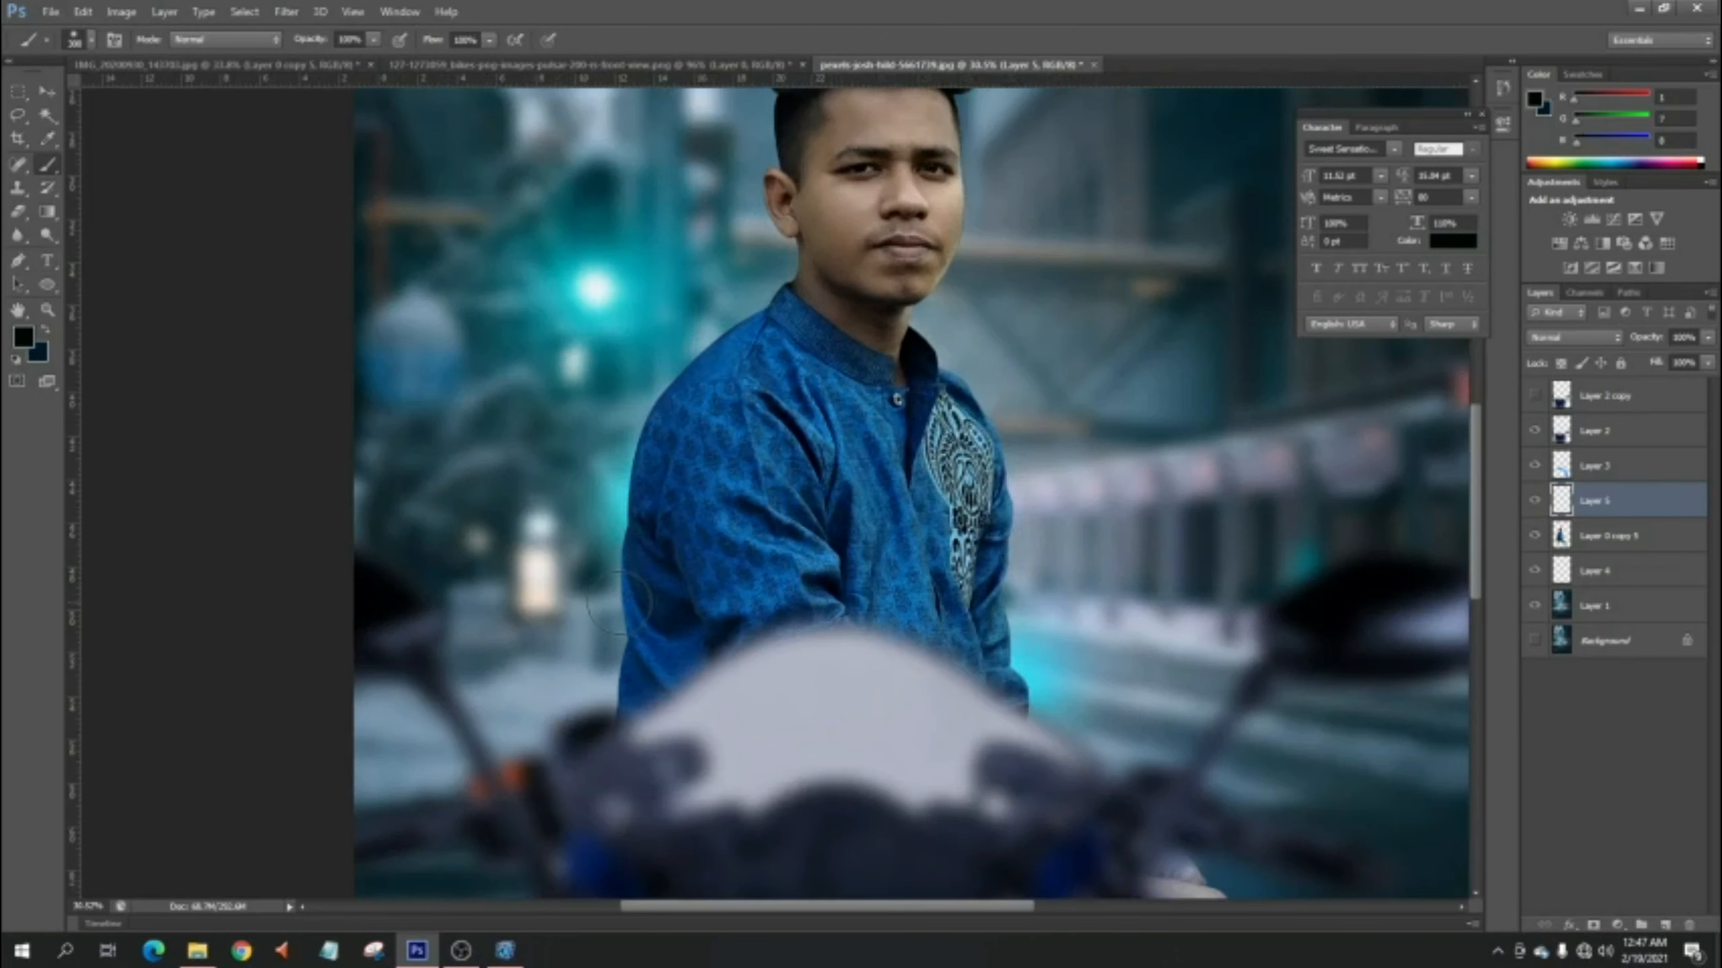
pyautogui.moveTo(728, 336)
pyautogui.mouseDown()
pyautogui.moveTo(664, 417)
pyautogui.moveTo(626, 527)
pyautogui.moveTo(626, 719)
pyautogui.mouseUp()
pyautogui.scroll(-1, 658, 692)
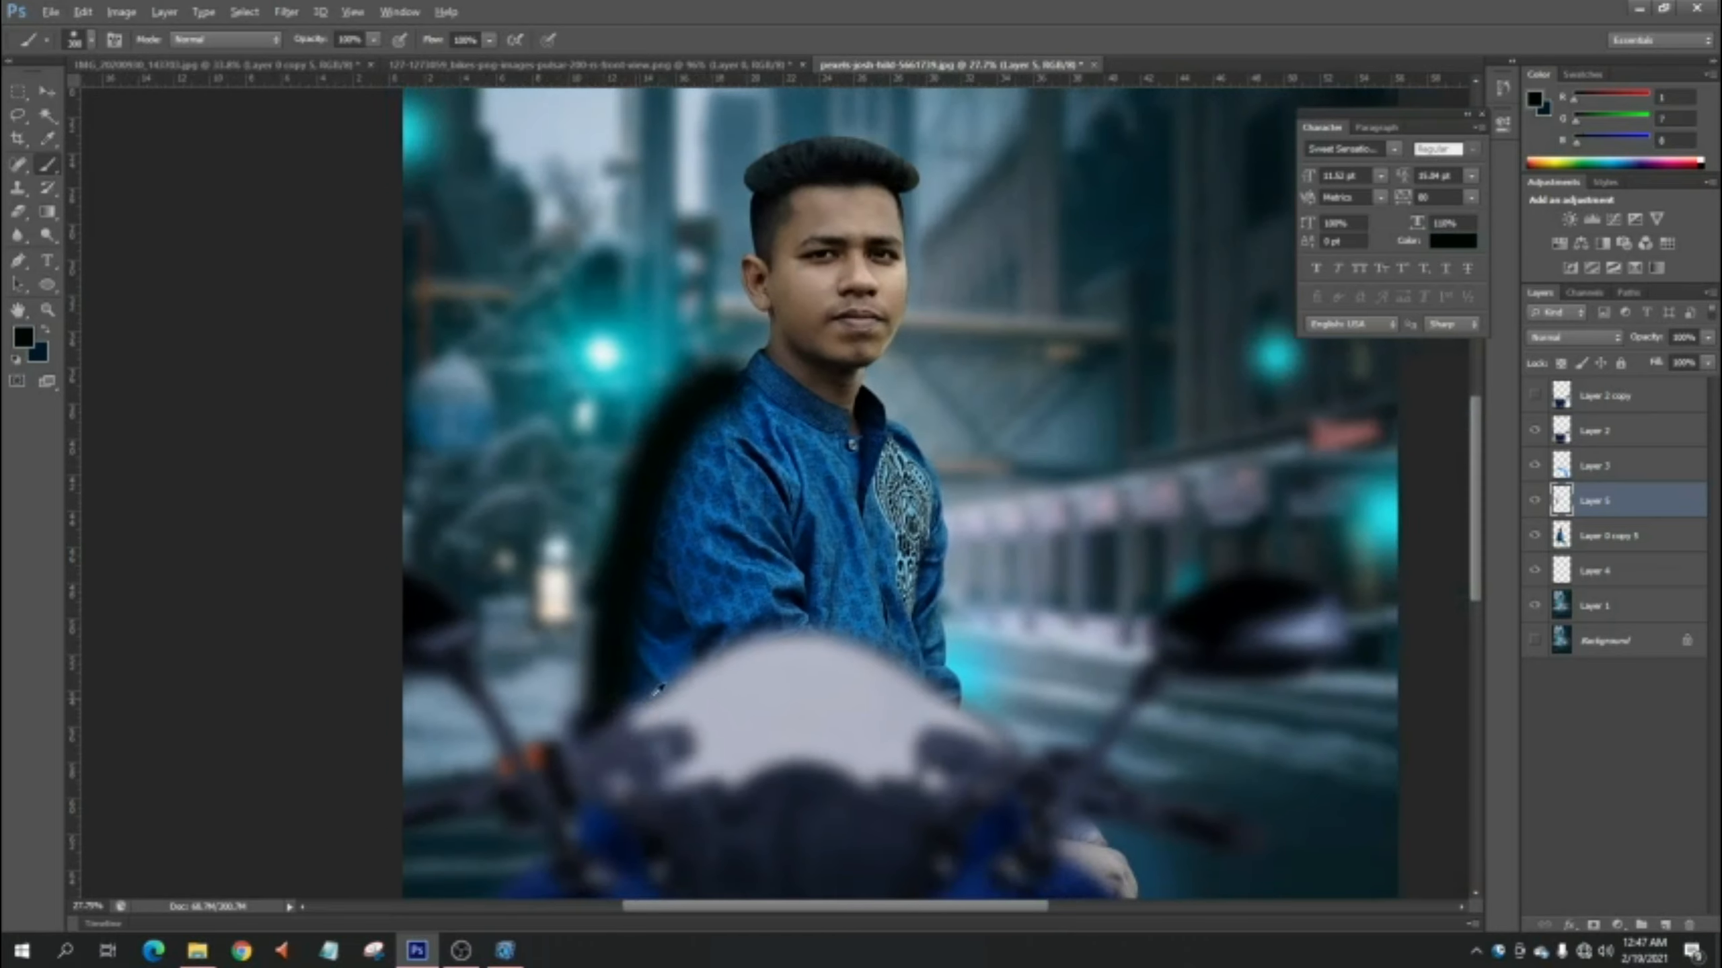
pyautogui.hscroll(3, 655, 696)
pyautogui.moveTo(752, 417)
pyautogui.mouseDown()
pyautogui.moveTo(802, 546)
pyautogui.moveTo(779, 736)
pyautogui.mouseUp()
pyautogui.scroll(-4, 780, 736)
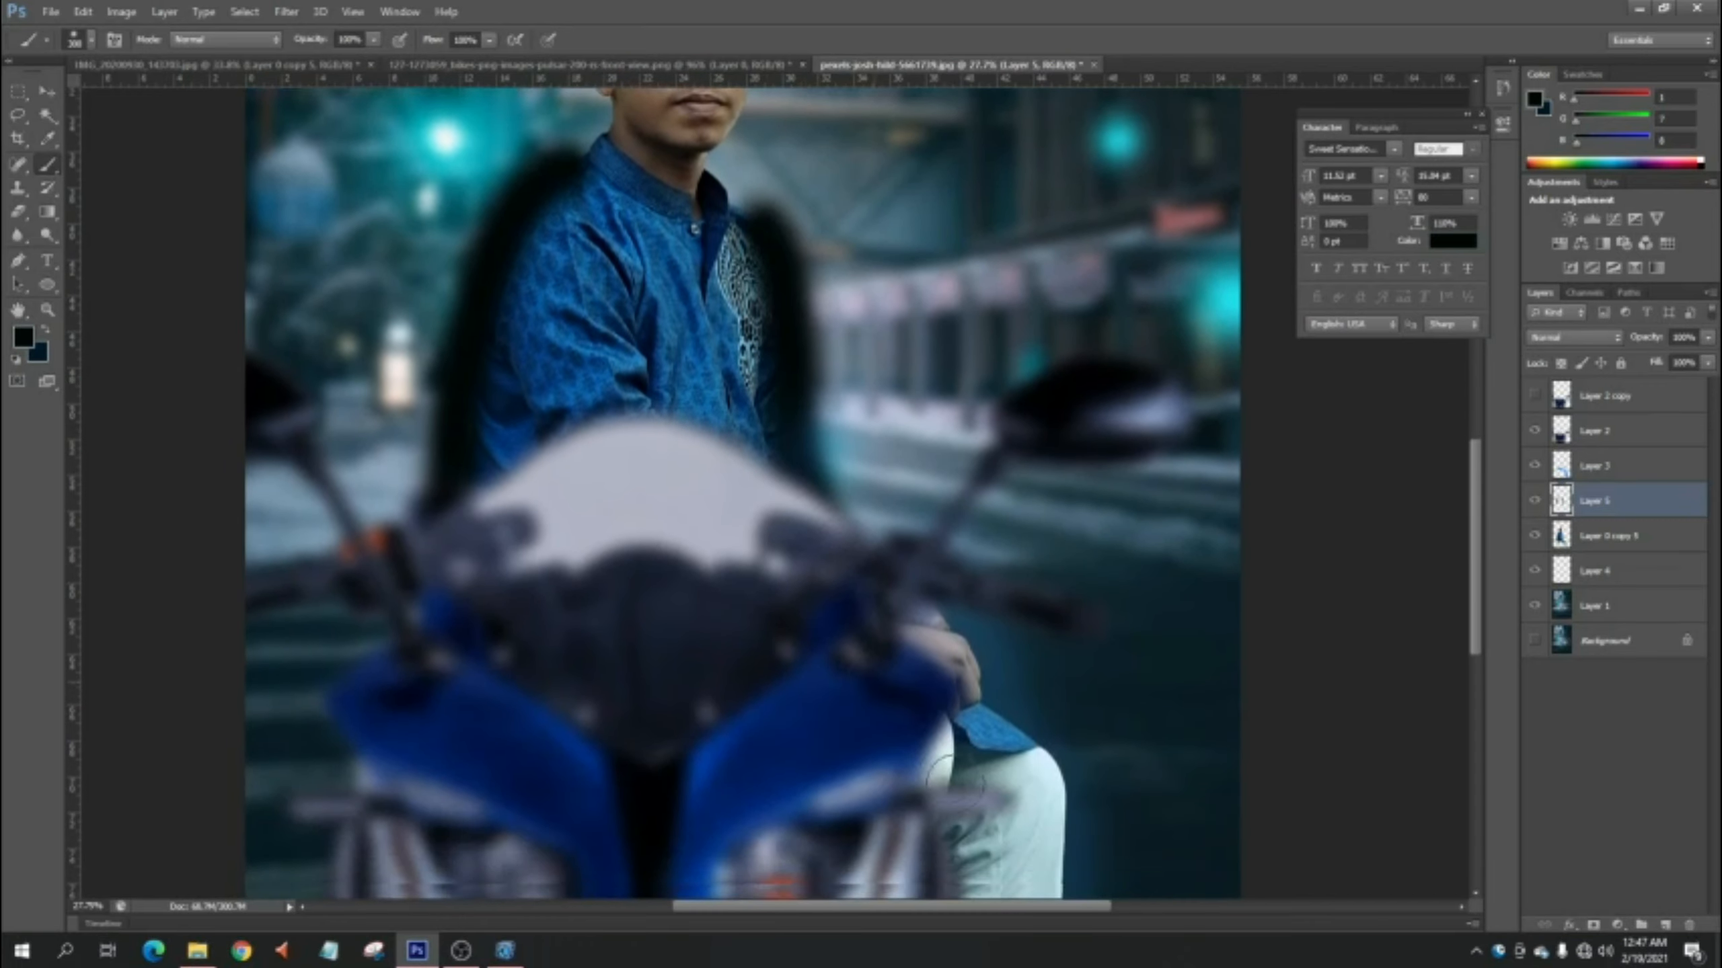
# - Brush near-black shading on Layer 5 along the inner edge of the man's lower leg beside the motorcycle
pyautogui.scroll(-2, 956, 780)
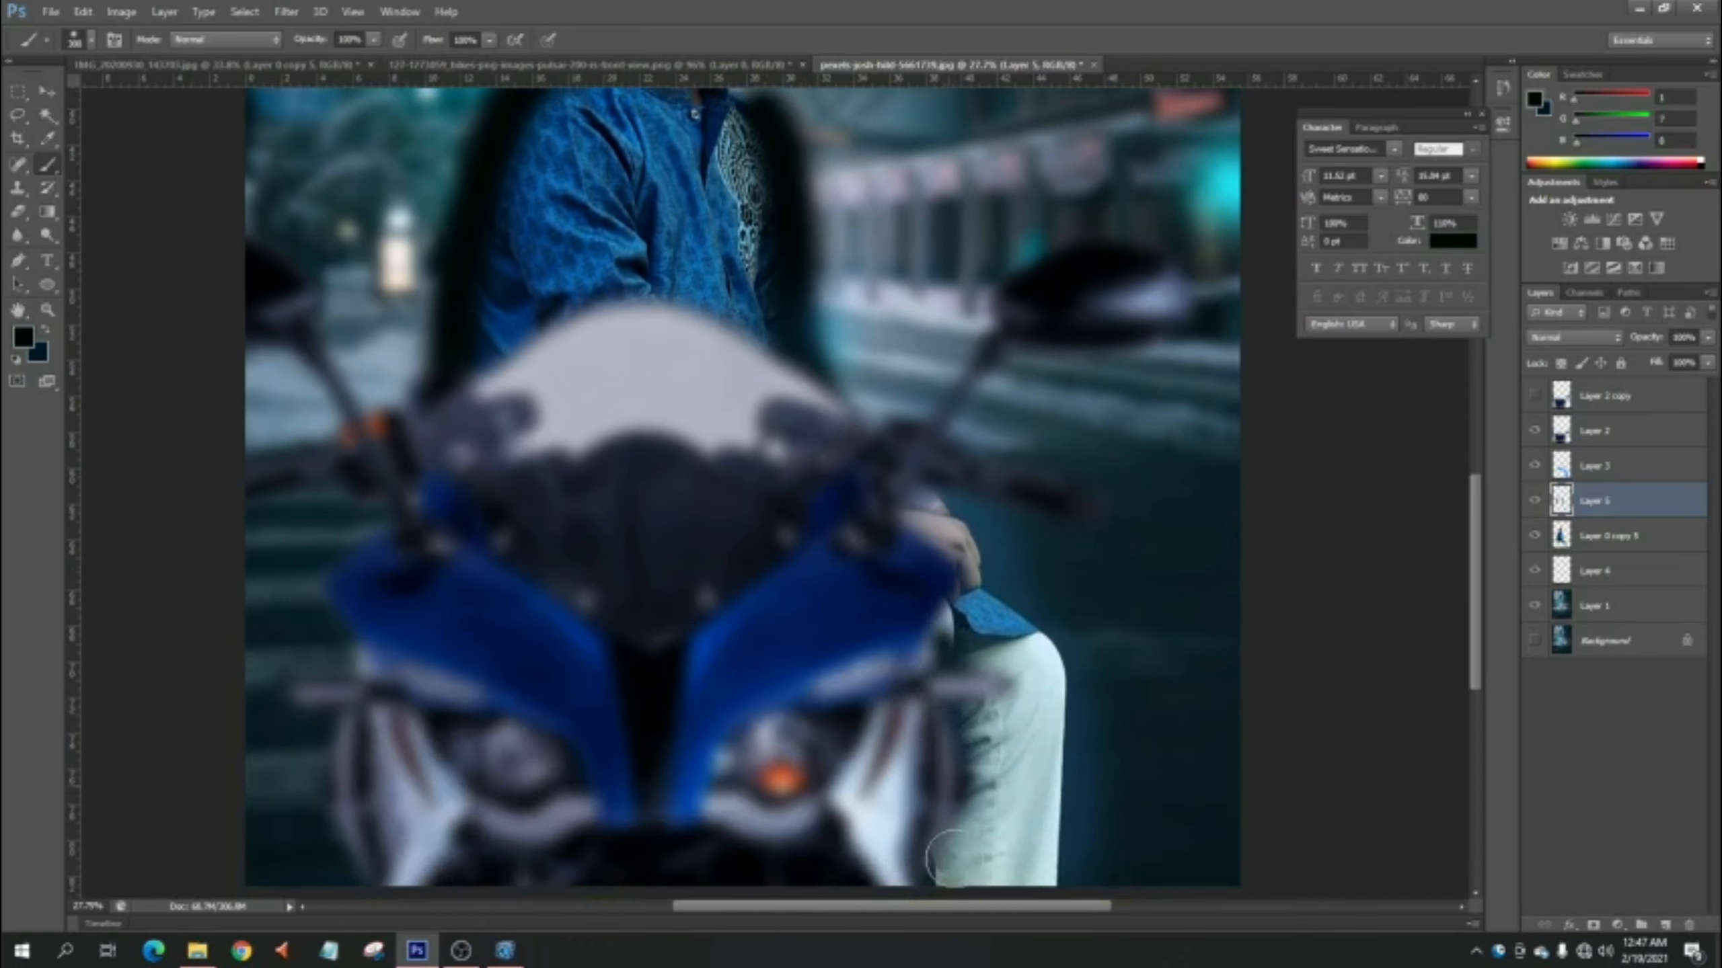
pyautogui.moveTo(952, 858); pyautogui.dragTo(952, 823)
pyautogui.scroll(-2, 949, 824)
pyautogui.moveTo(970, 753); pyautogui.dragTo(951, 873)
pyautogui.scroll(-3, 941, 819)
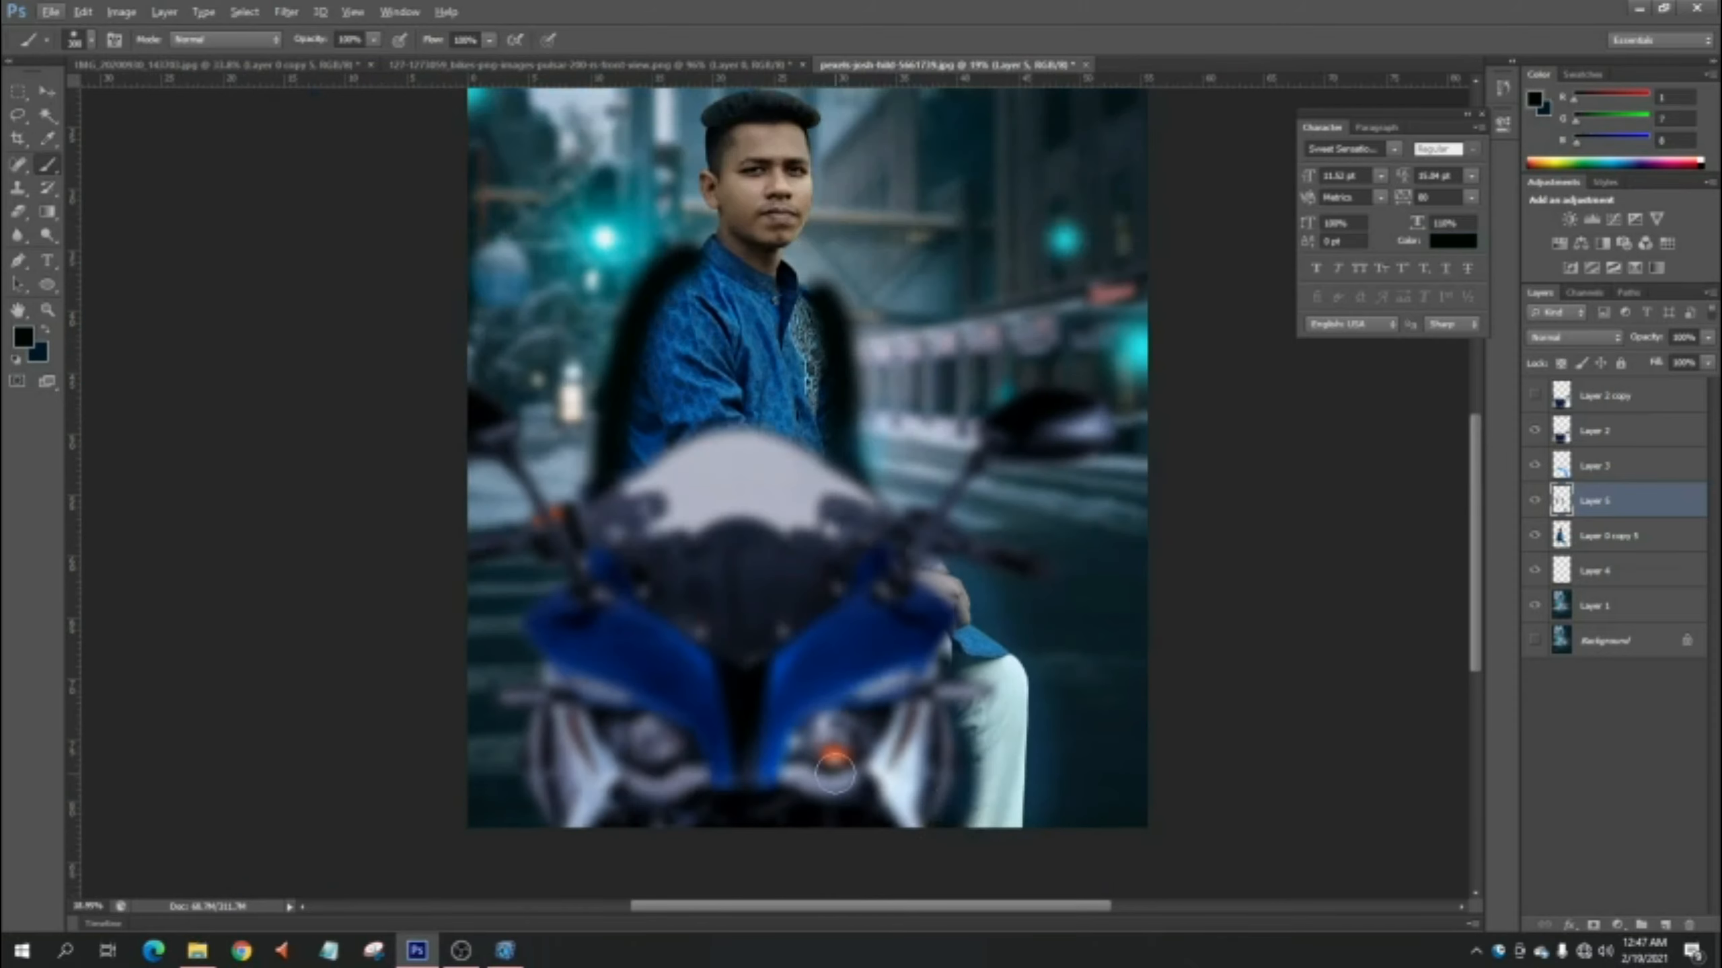
# - Compare the image with the shadow strokes hidden and shown, and lower Layer 5's opacity to 19%
pyautogui.scroll(3, 835, 773)
pyautogui.scroll(5, 722, 266)
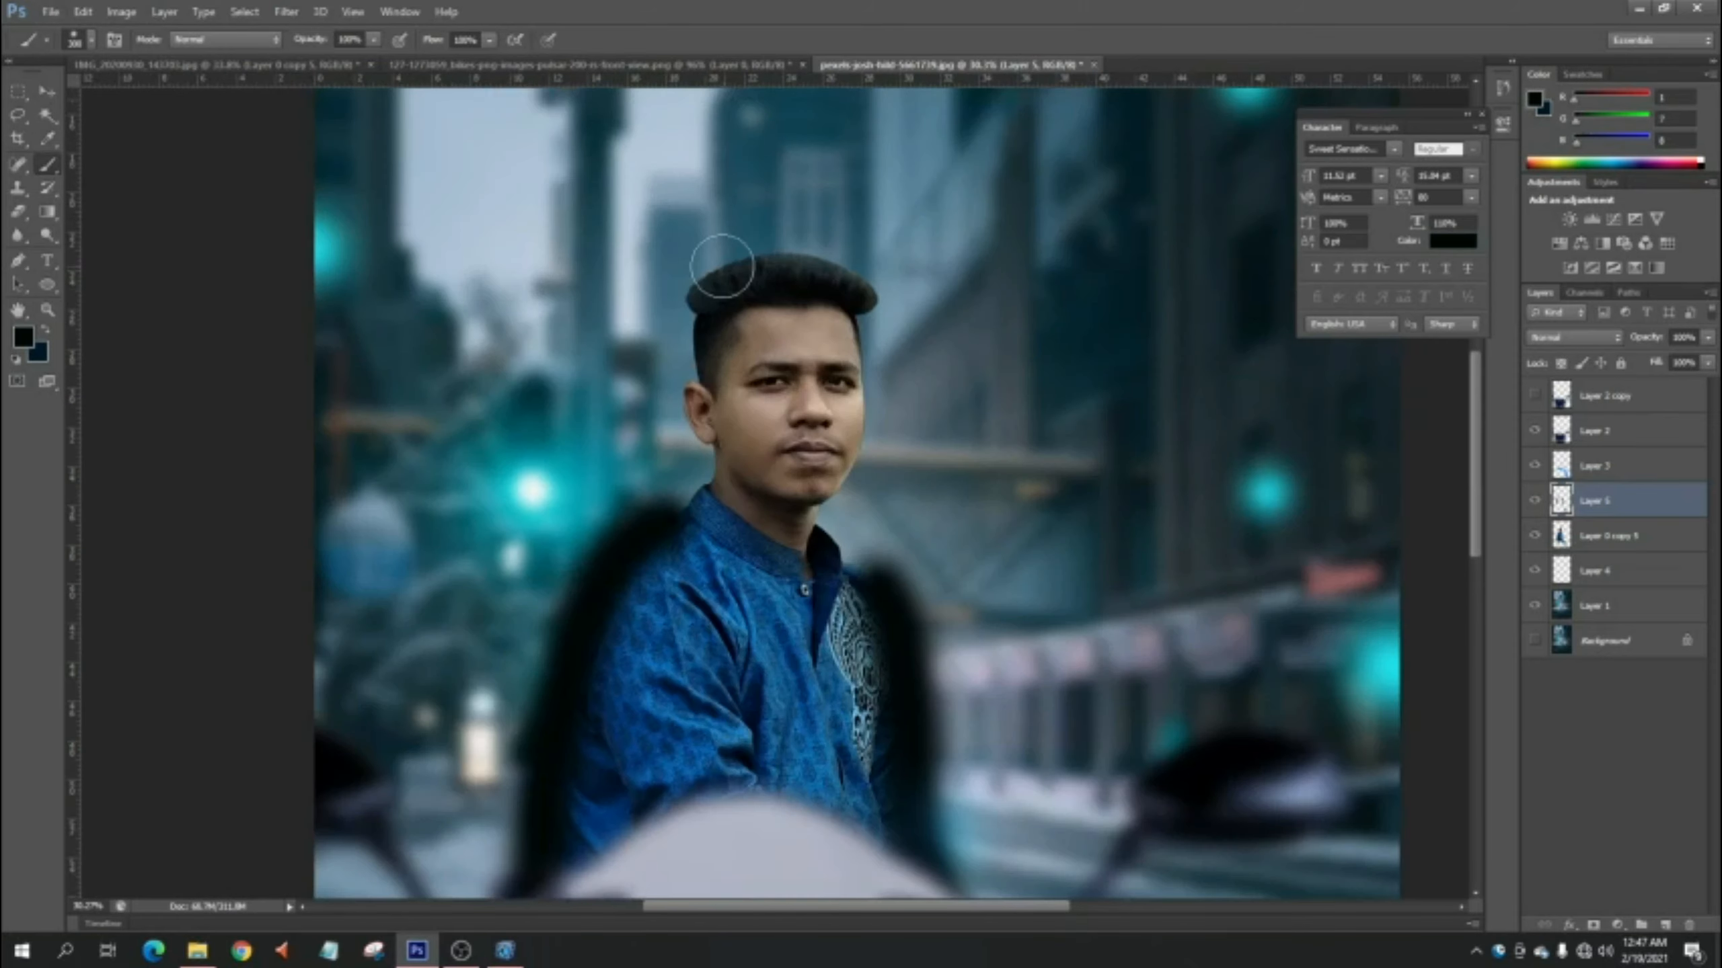
pyautogui.scroll(-2, 721, 339)
pyautogui.scroll(-2, 723, 380)
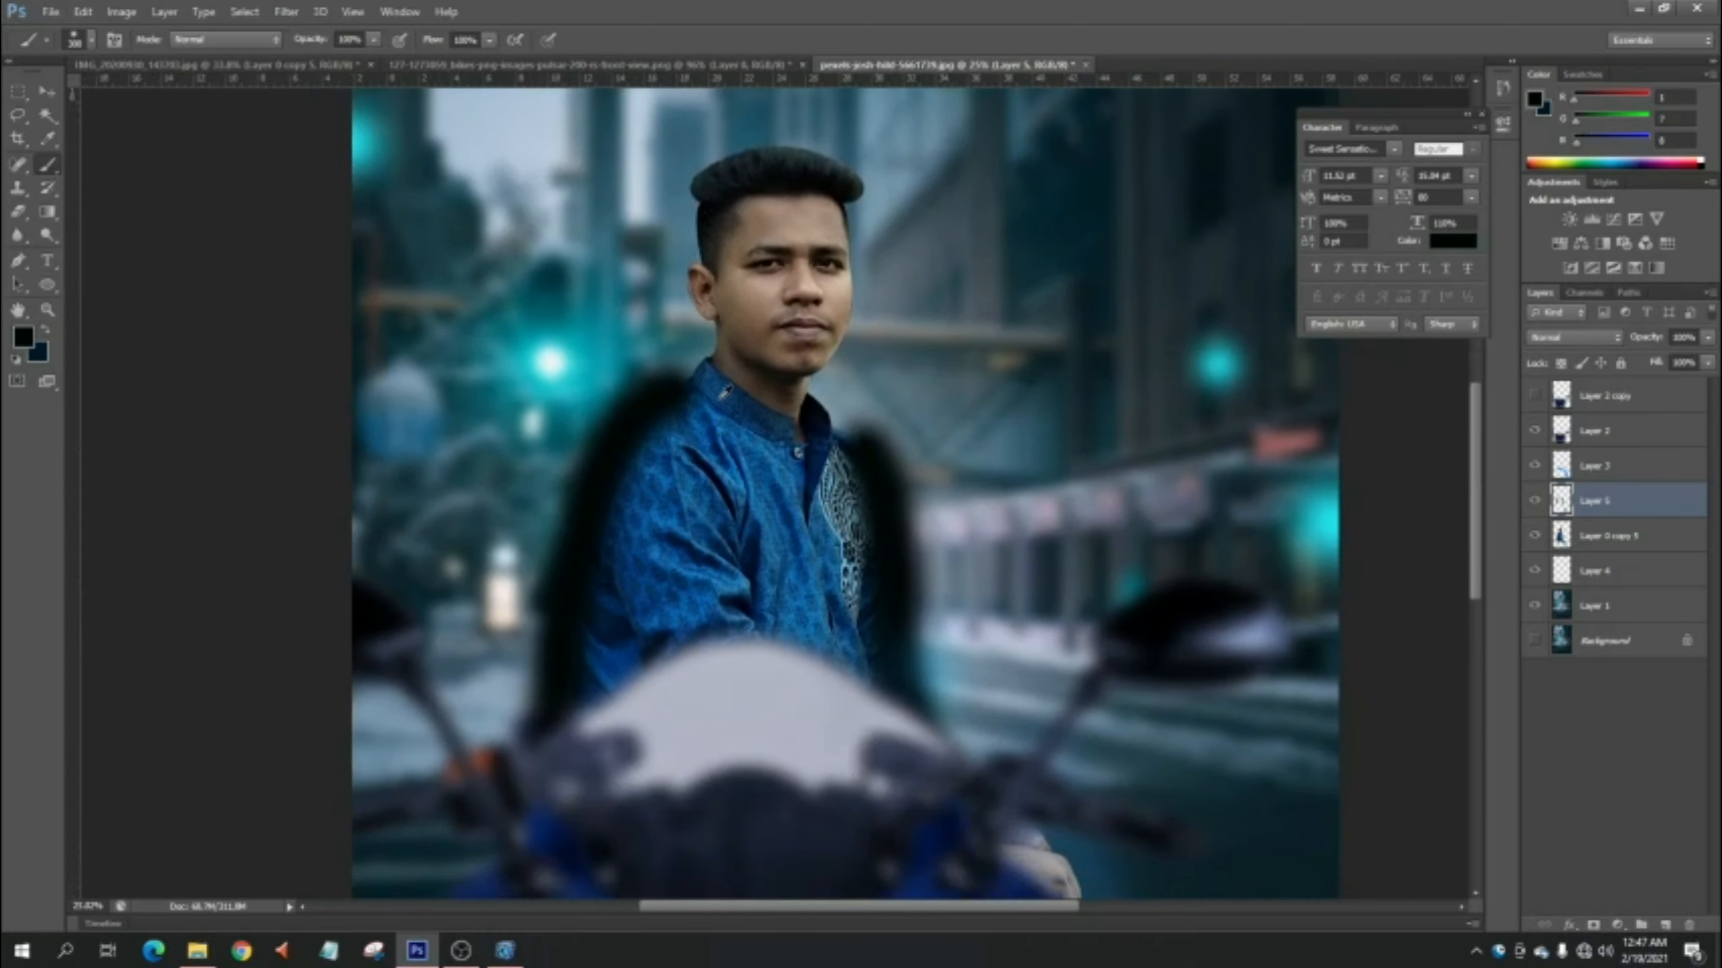
pyautogui.scroll(-1, 724, 393)
pyautogui.scroll(-3, 720, 400)
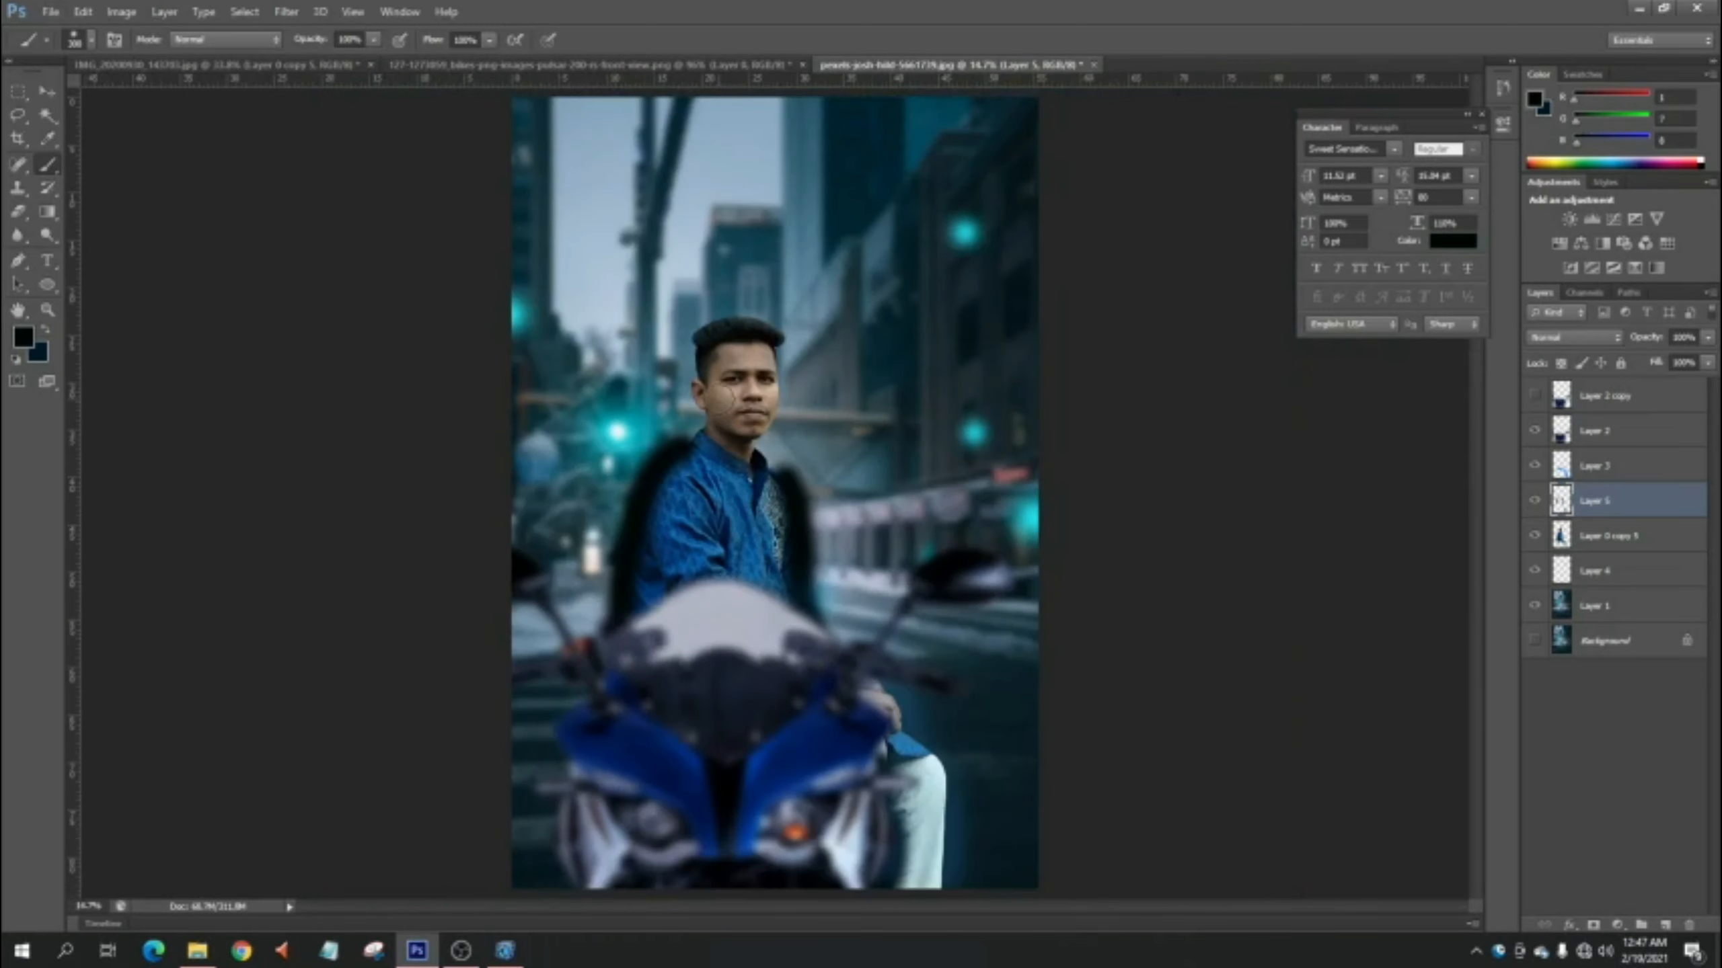
pyautogui.click(50, 91)
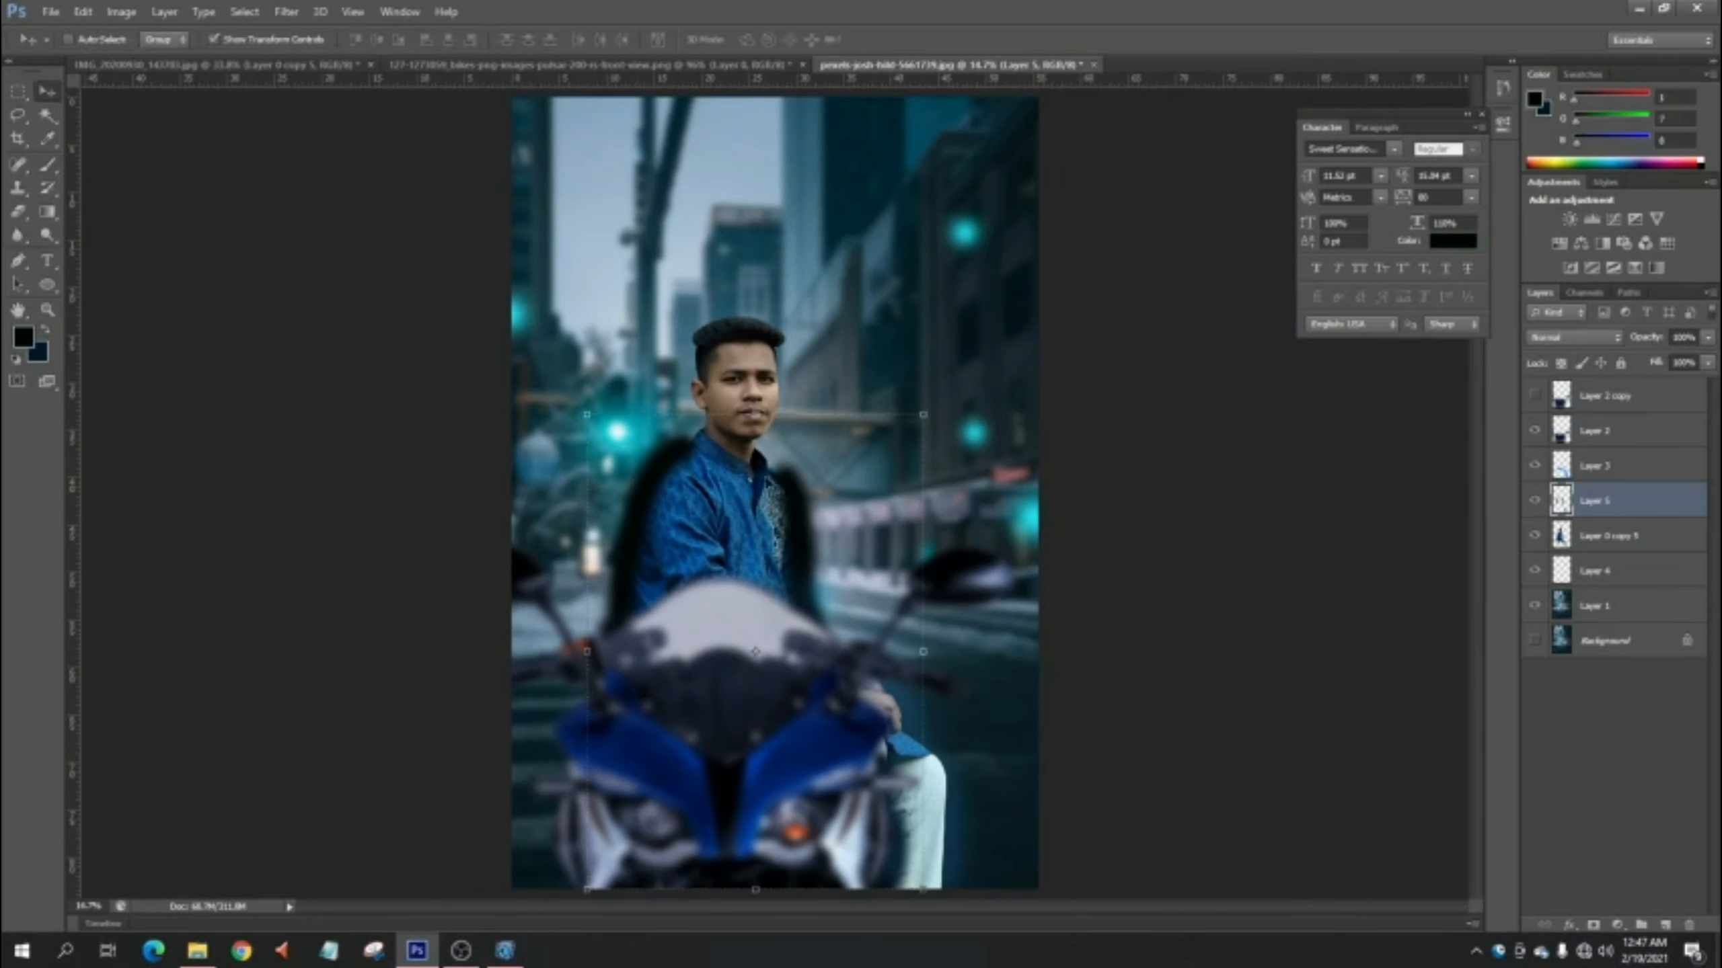
pyautogui.click(1535, 503)
pyautogui.click(1535, 503)
pyautogui.click(1710, 339)
pyautogui.moveTo(1649, 364); pyautogui.dragTo(1634, 363)
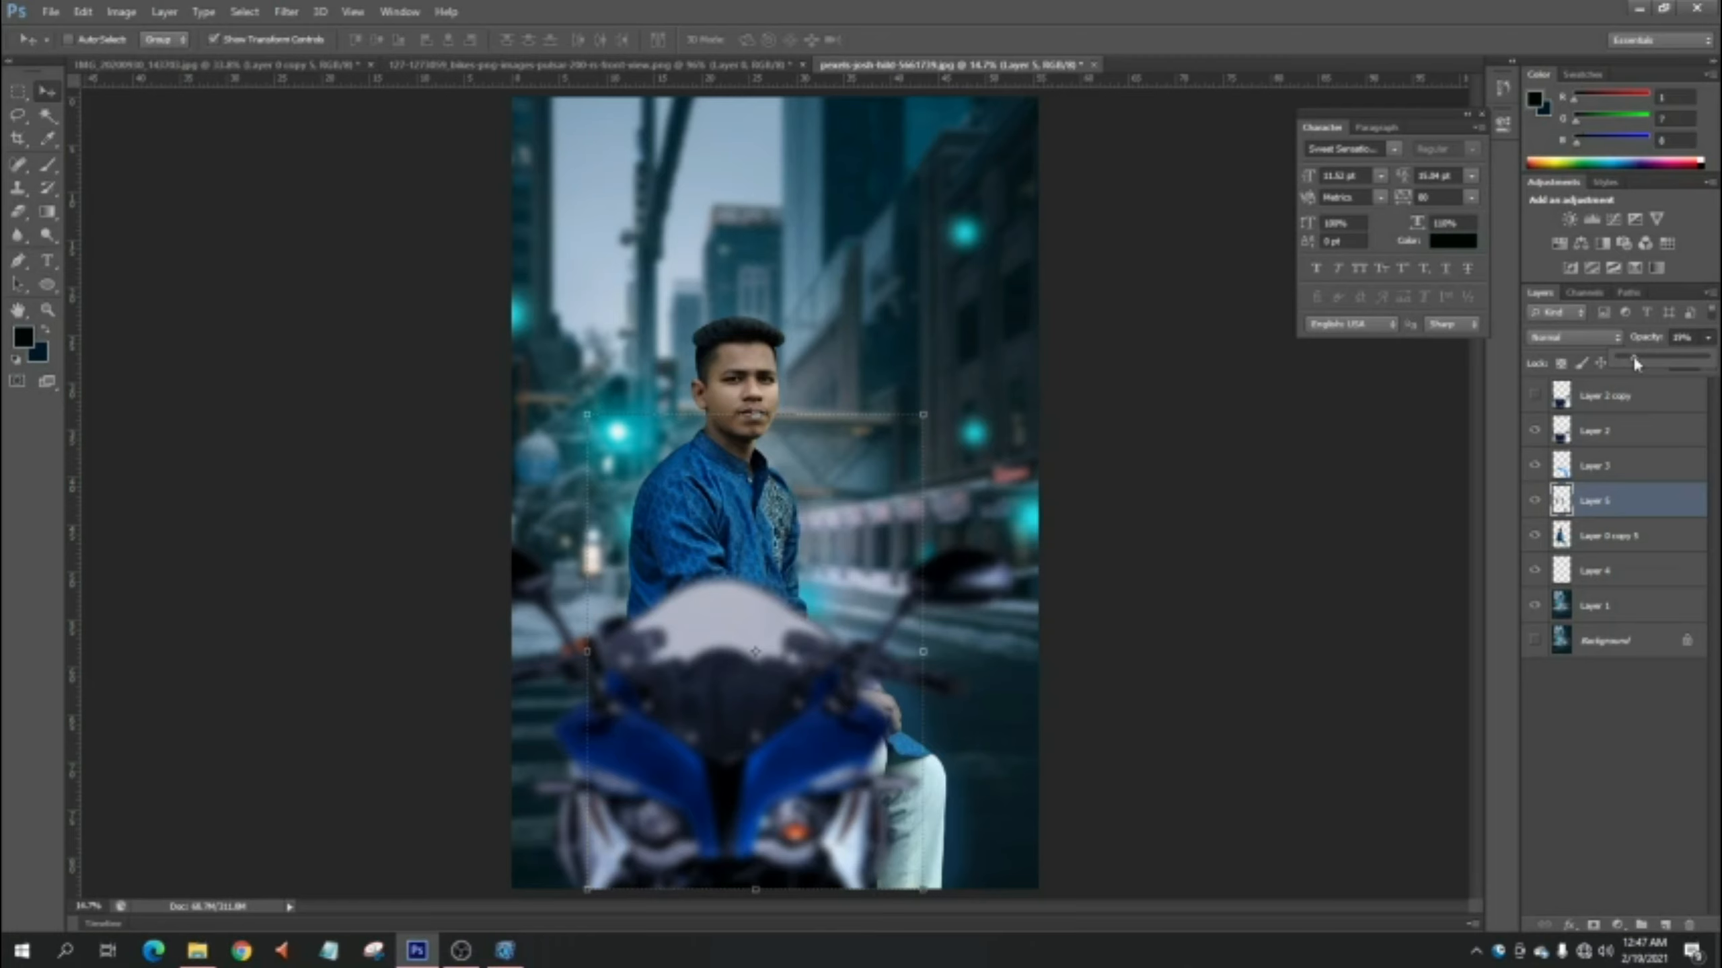
pyautogui.click(1654, 689)
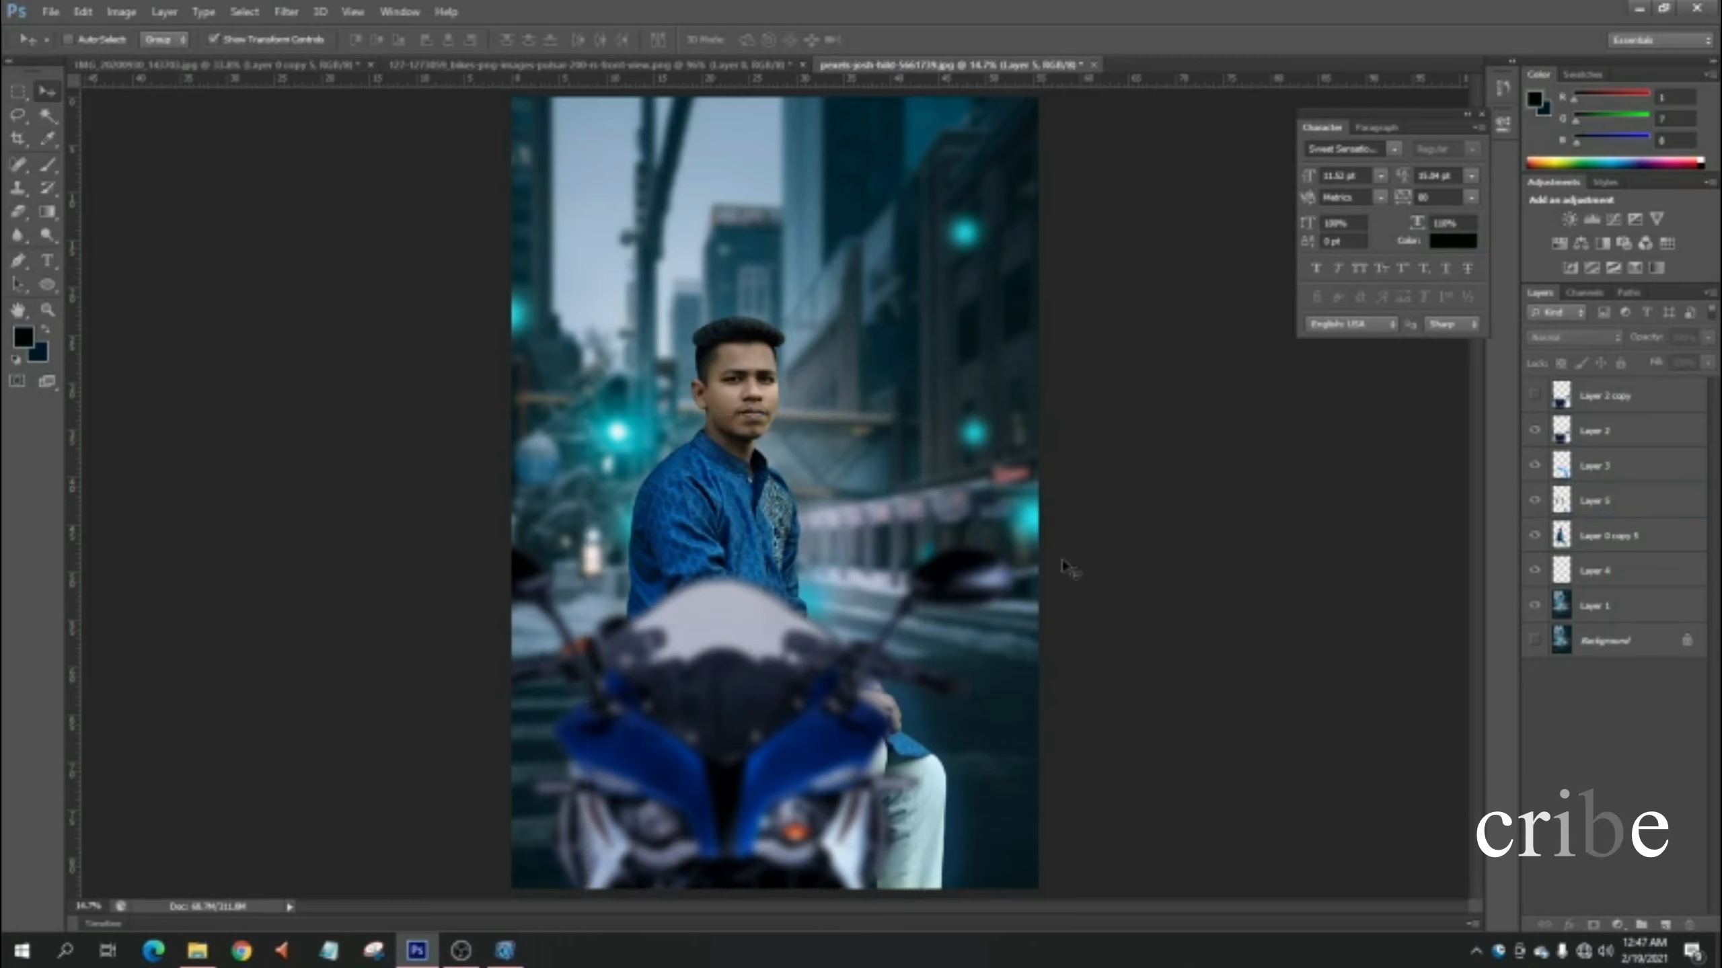
# - Inspect the softened shading around the man up close, and add a new layer above Layer 5
pyautogui.scroll(5, 664, 509)
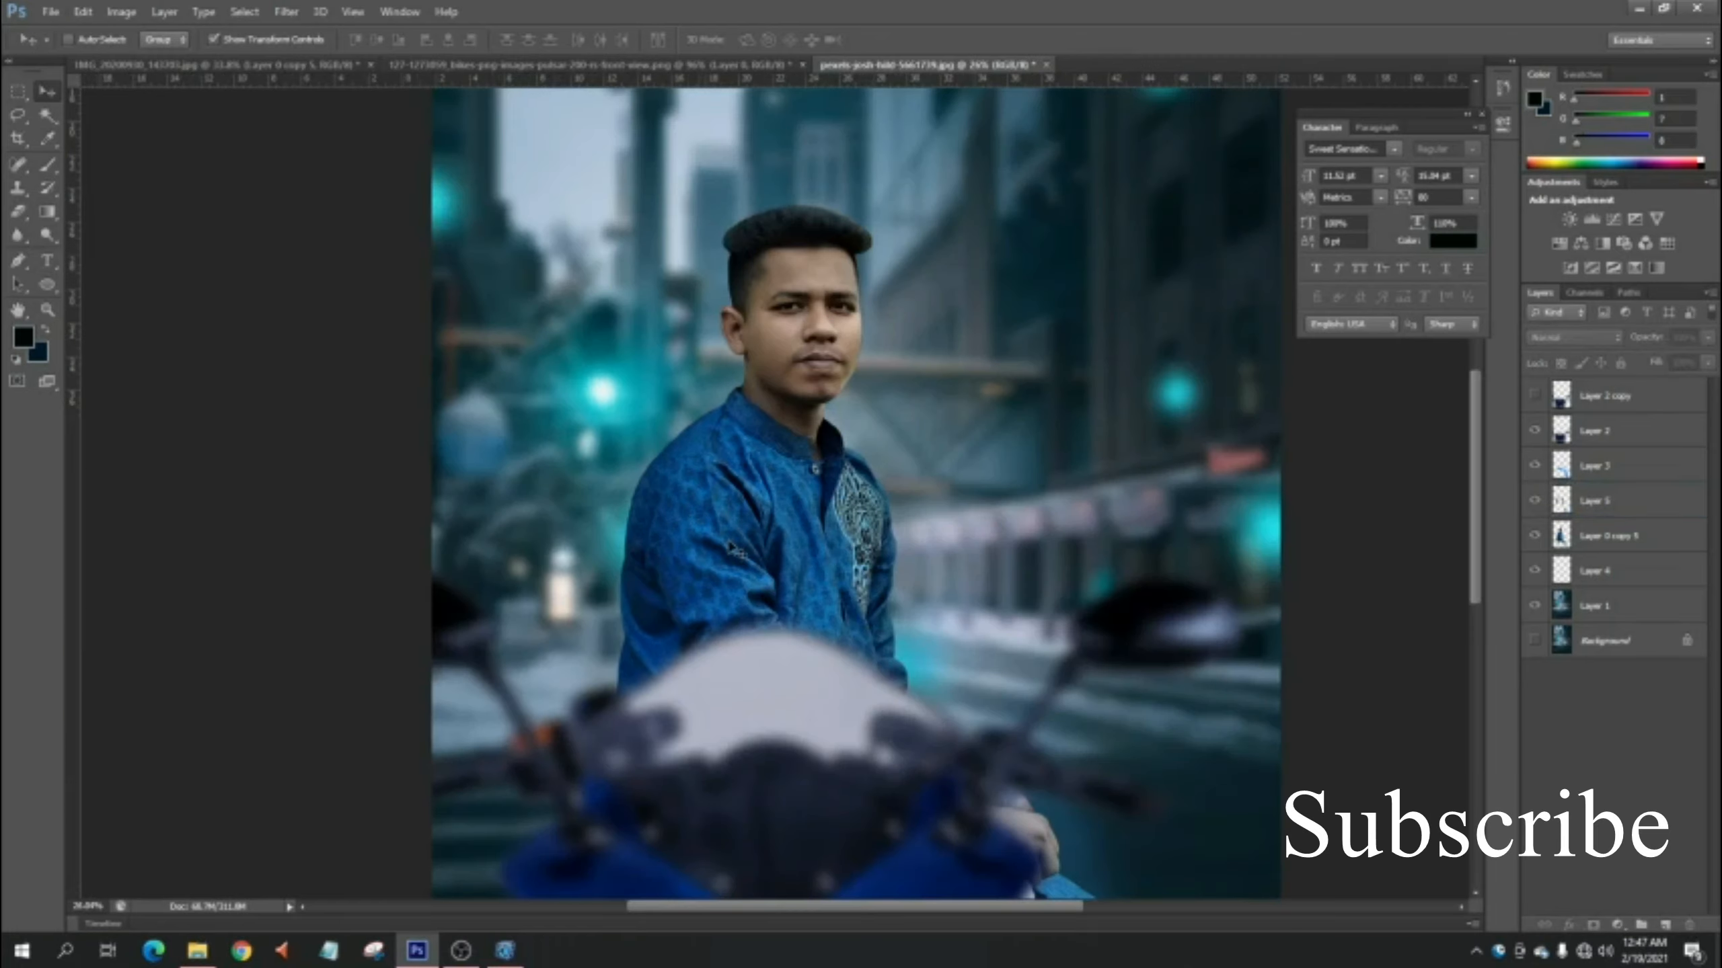
pyautogui.scroll(3, 739, 542)
pyautogui.scroll(2, 748, 567)
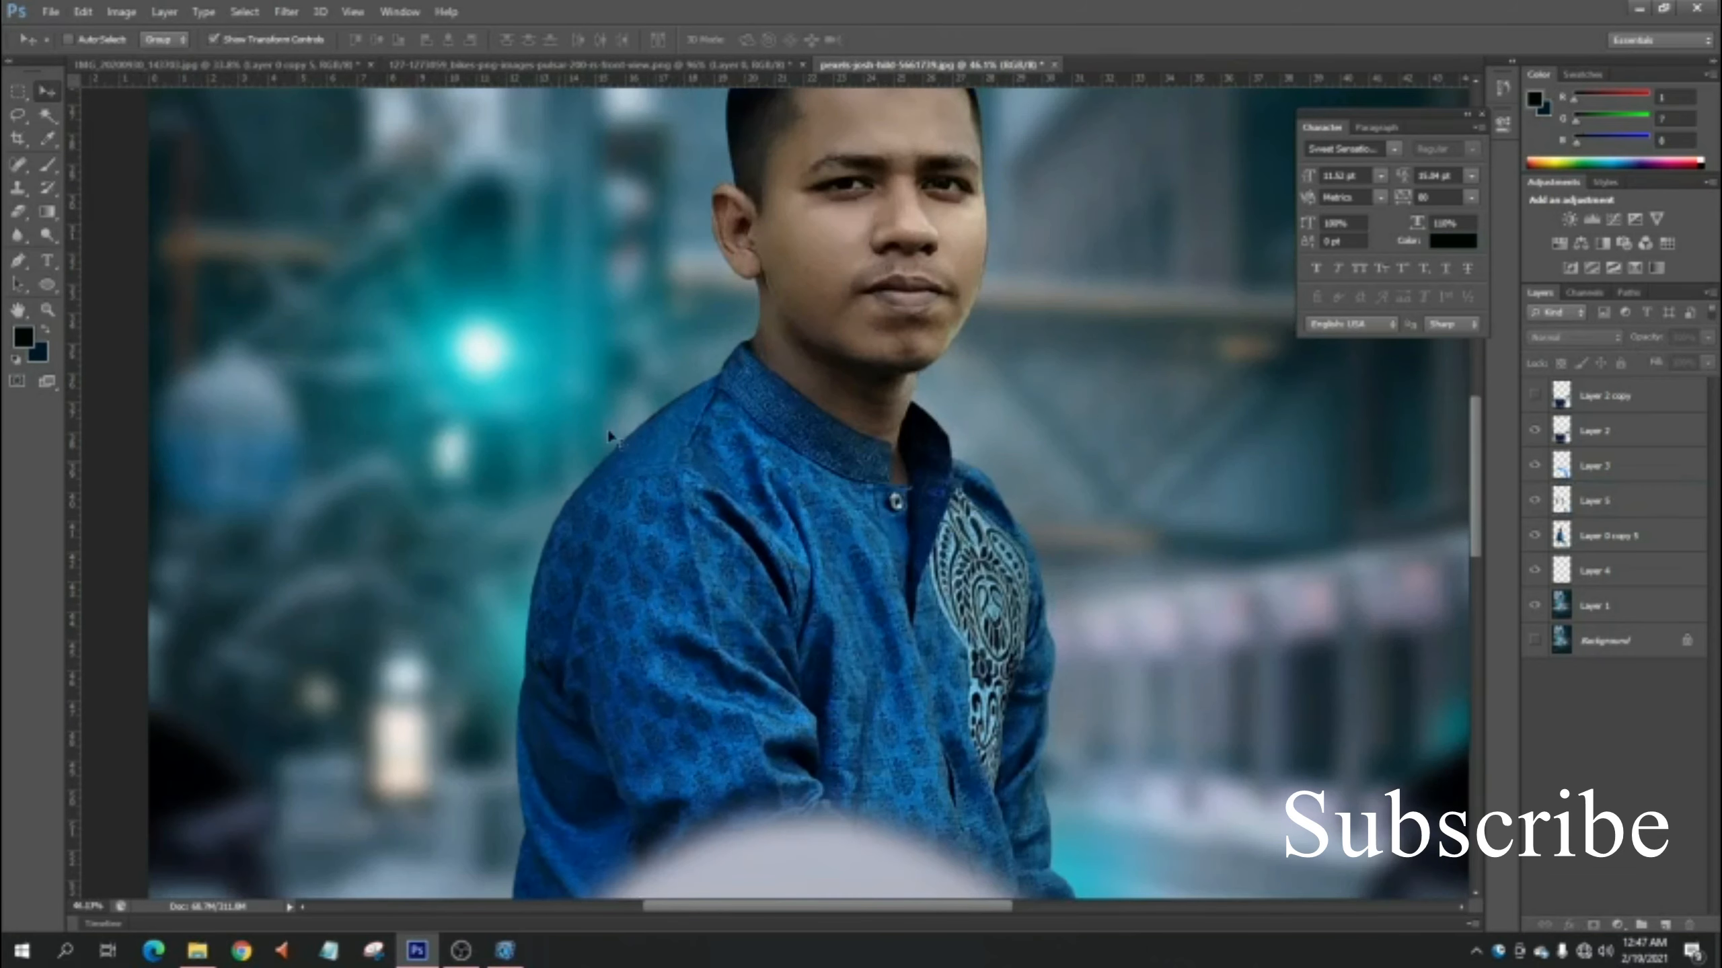
pyautogui.hotkey('ctrl', '0')
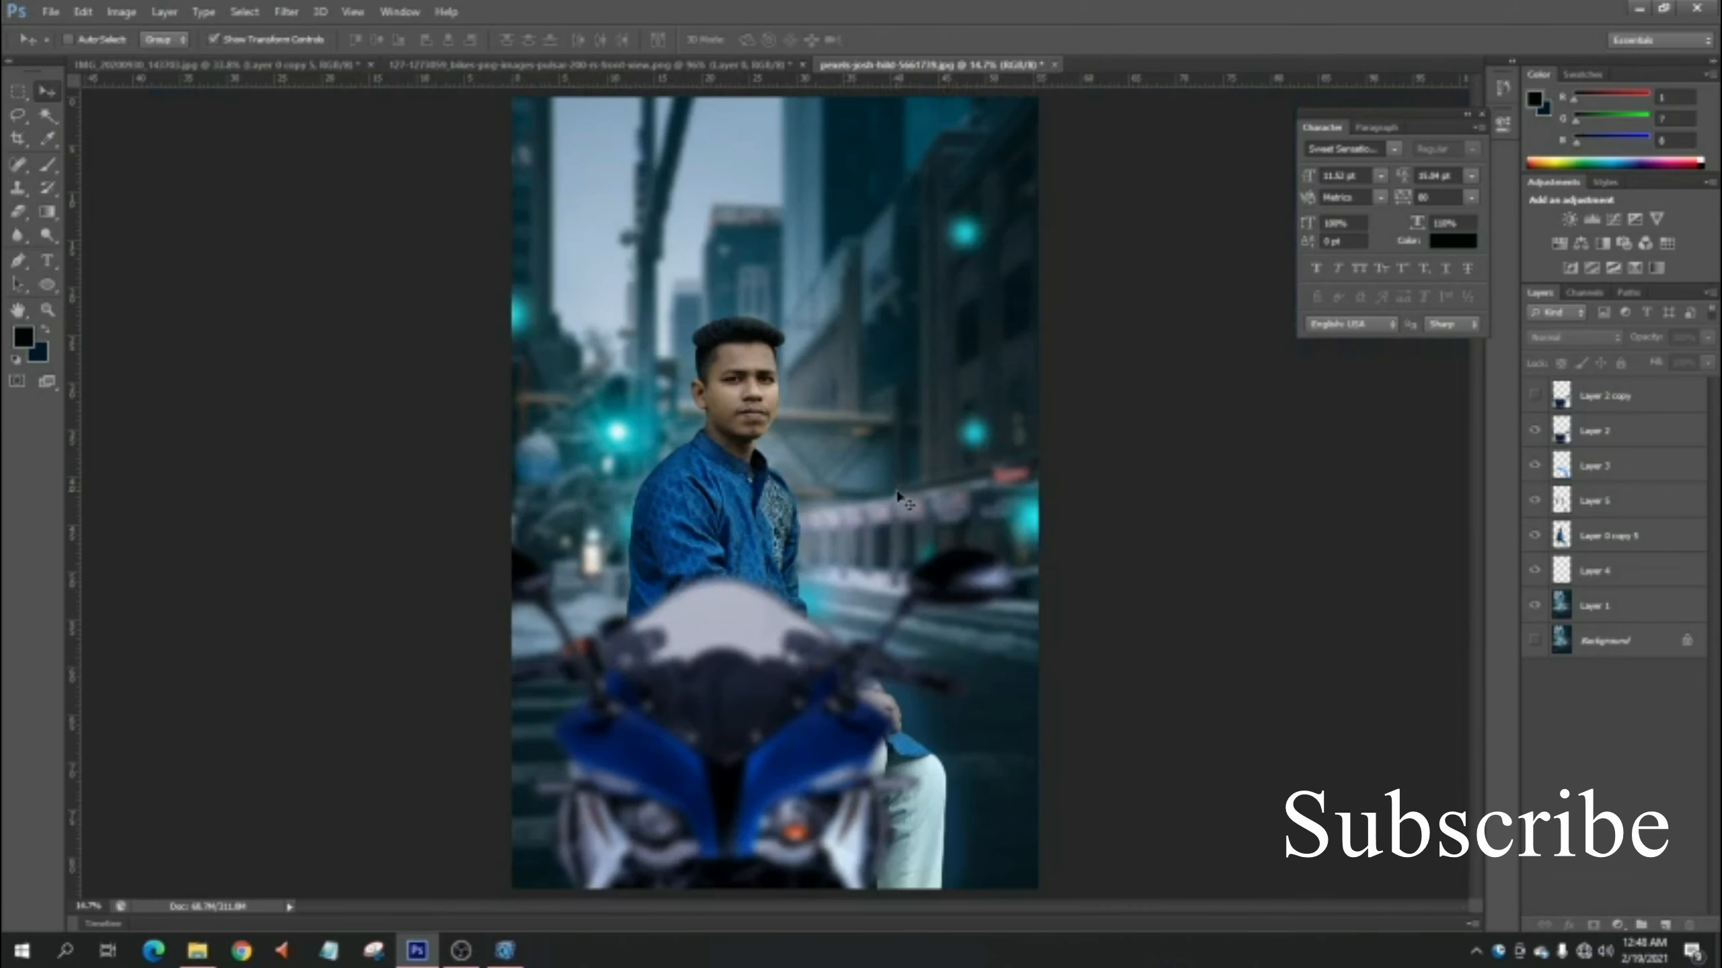
pyautogui.click(1616, 502)
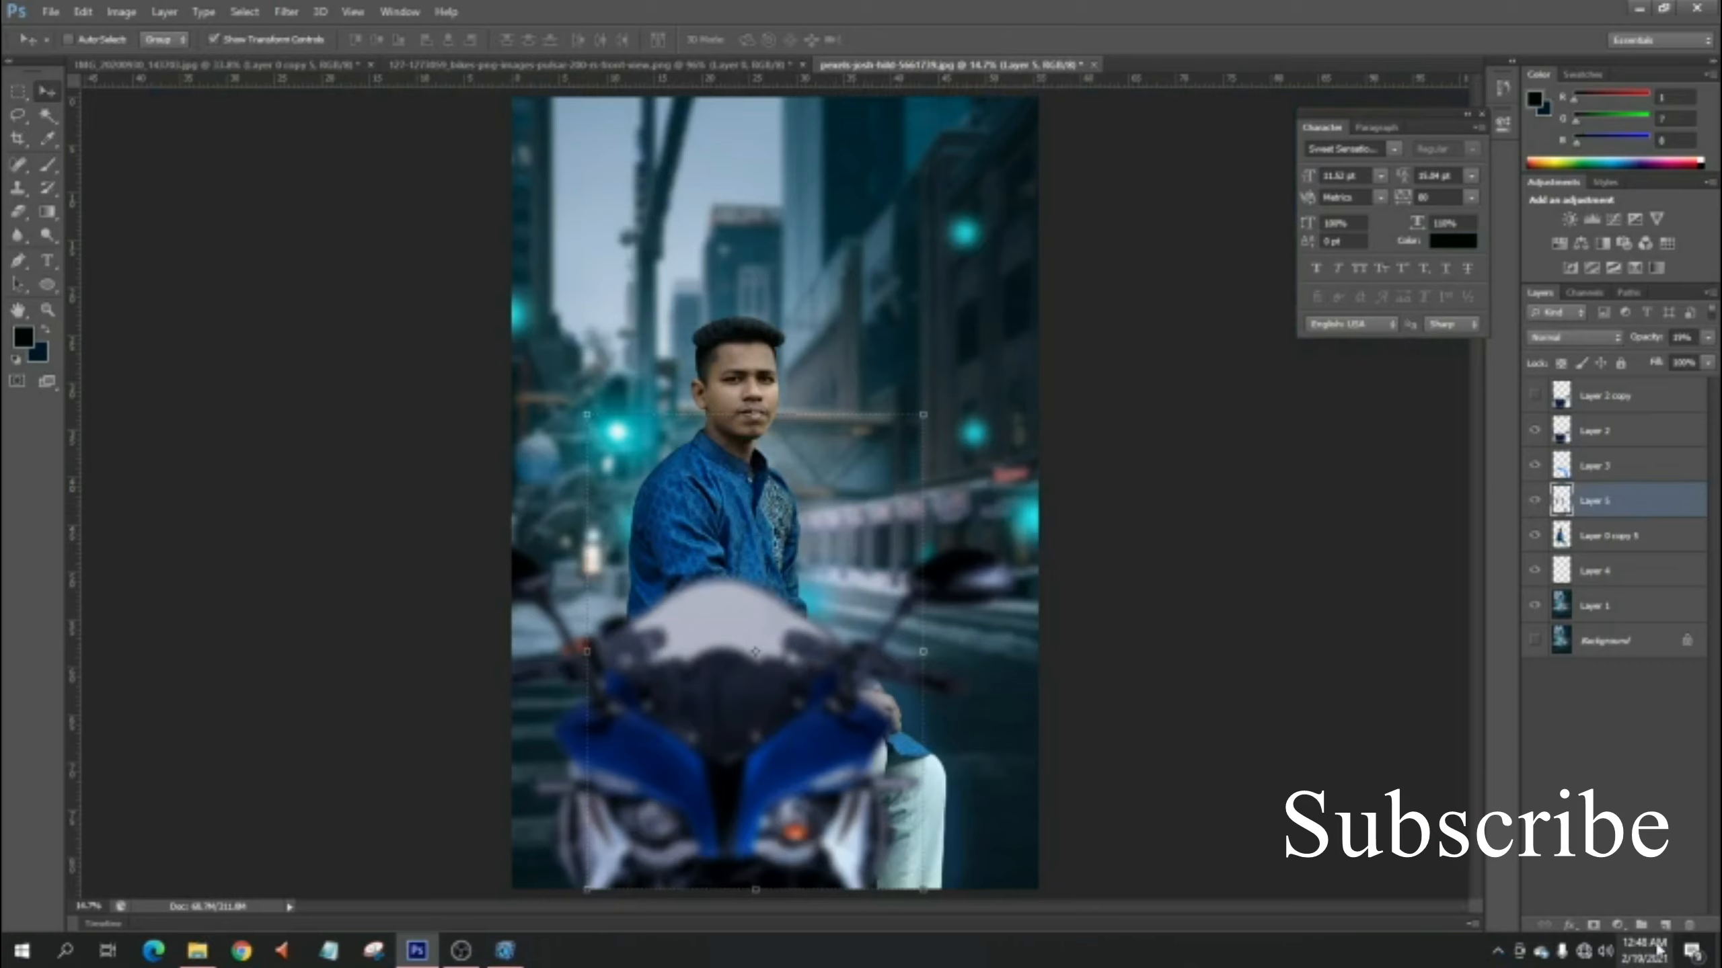
pyautogui.click(1665, 925)
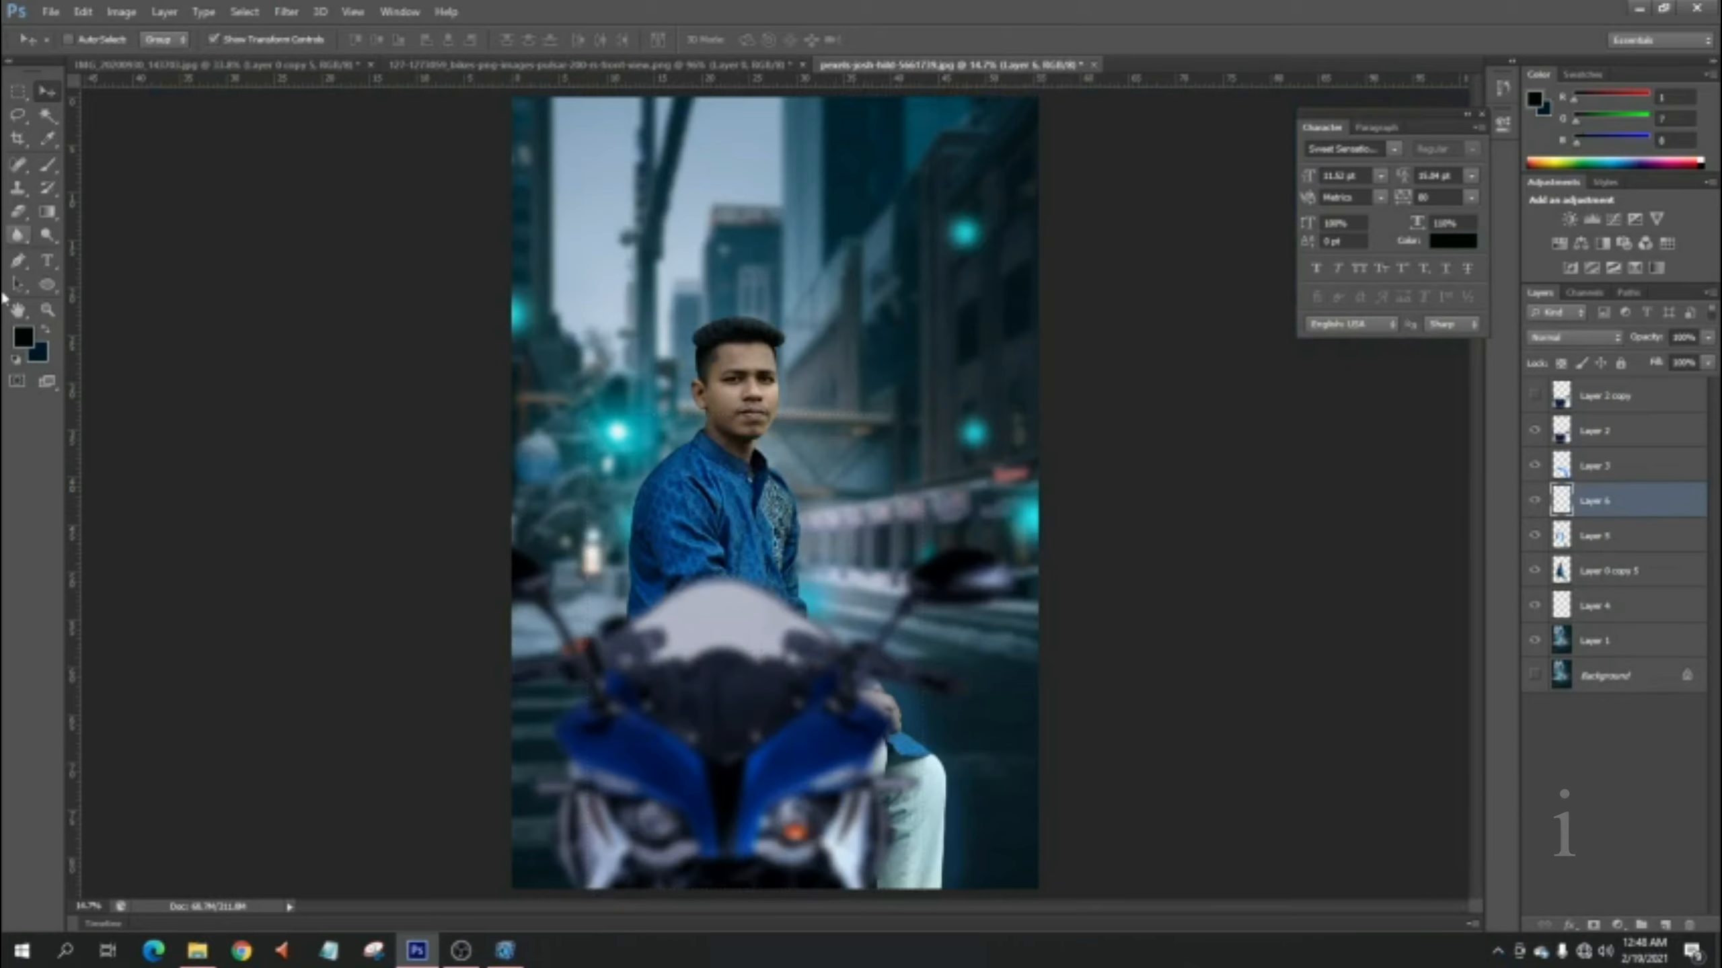
# - Using a smaller soft brush, paint near-black along the top and side edges of the man's hair on Layer 6
pyautogui.click(49, 164)
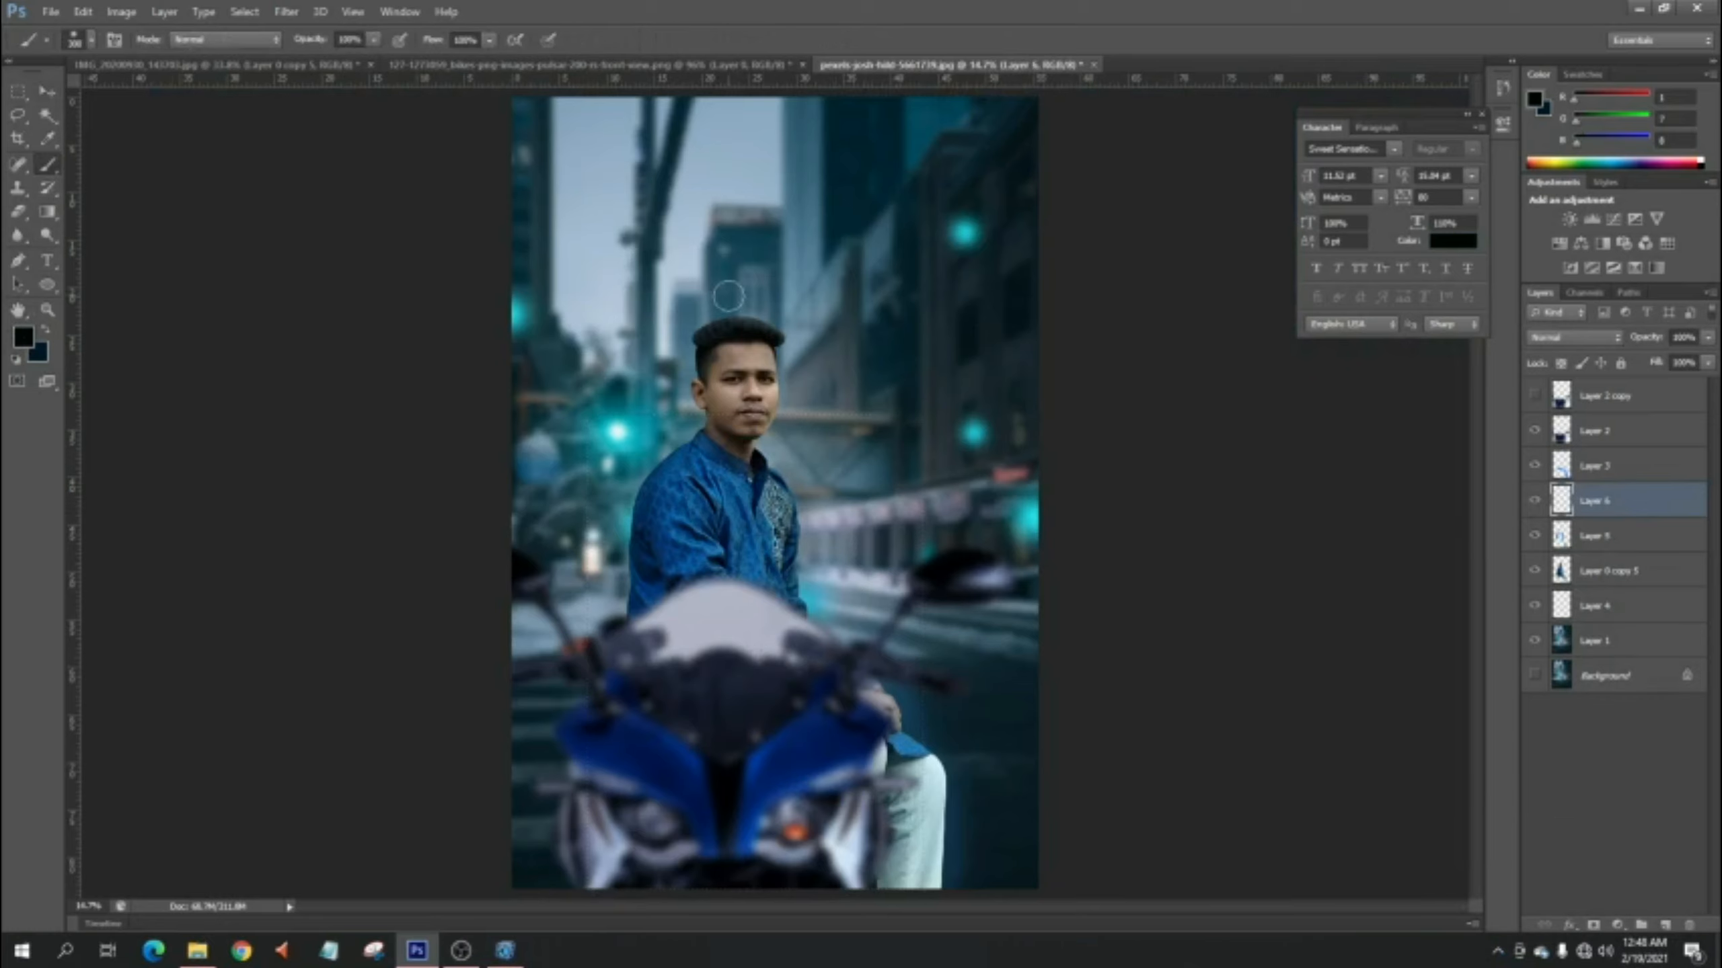
pyautogui.scroll(3, 717, 362)
pyautogui.scroll(3, 717, 363)
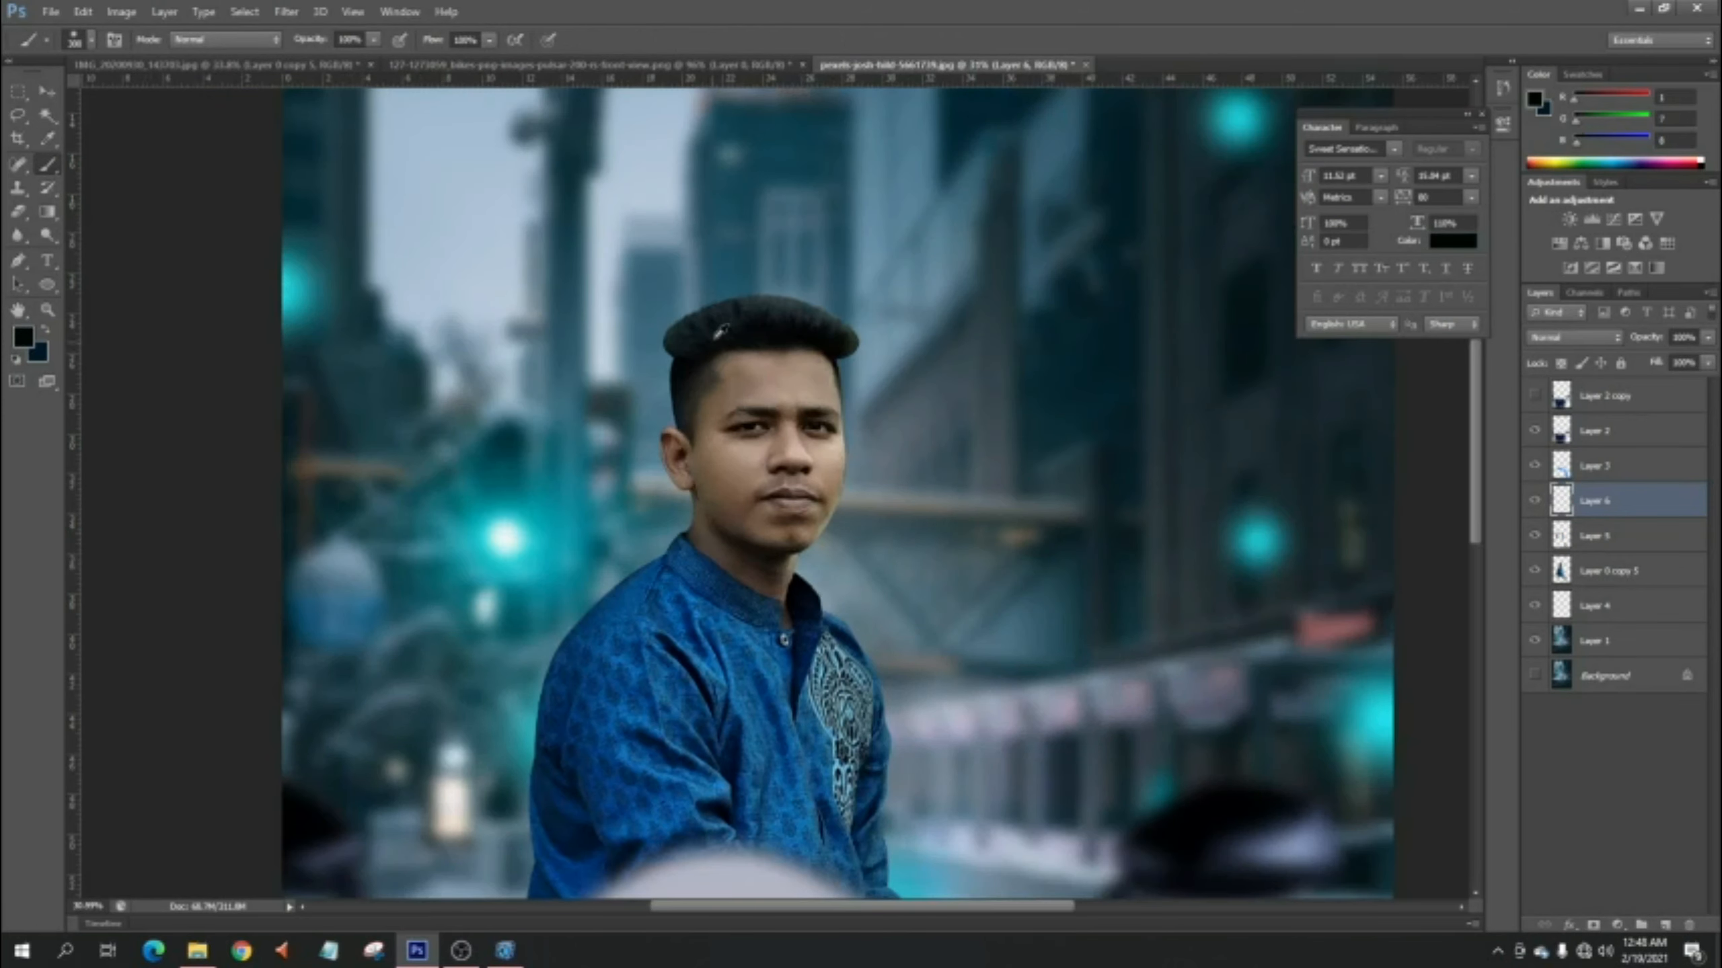
pyautogui.scroll(1, 709, 367)
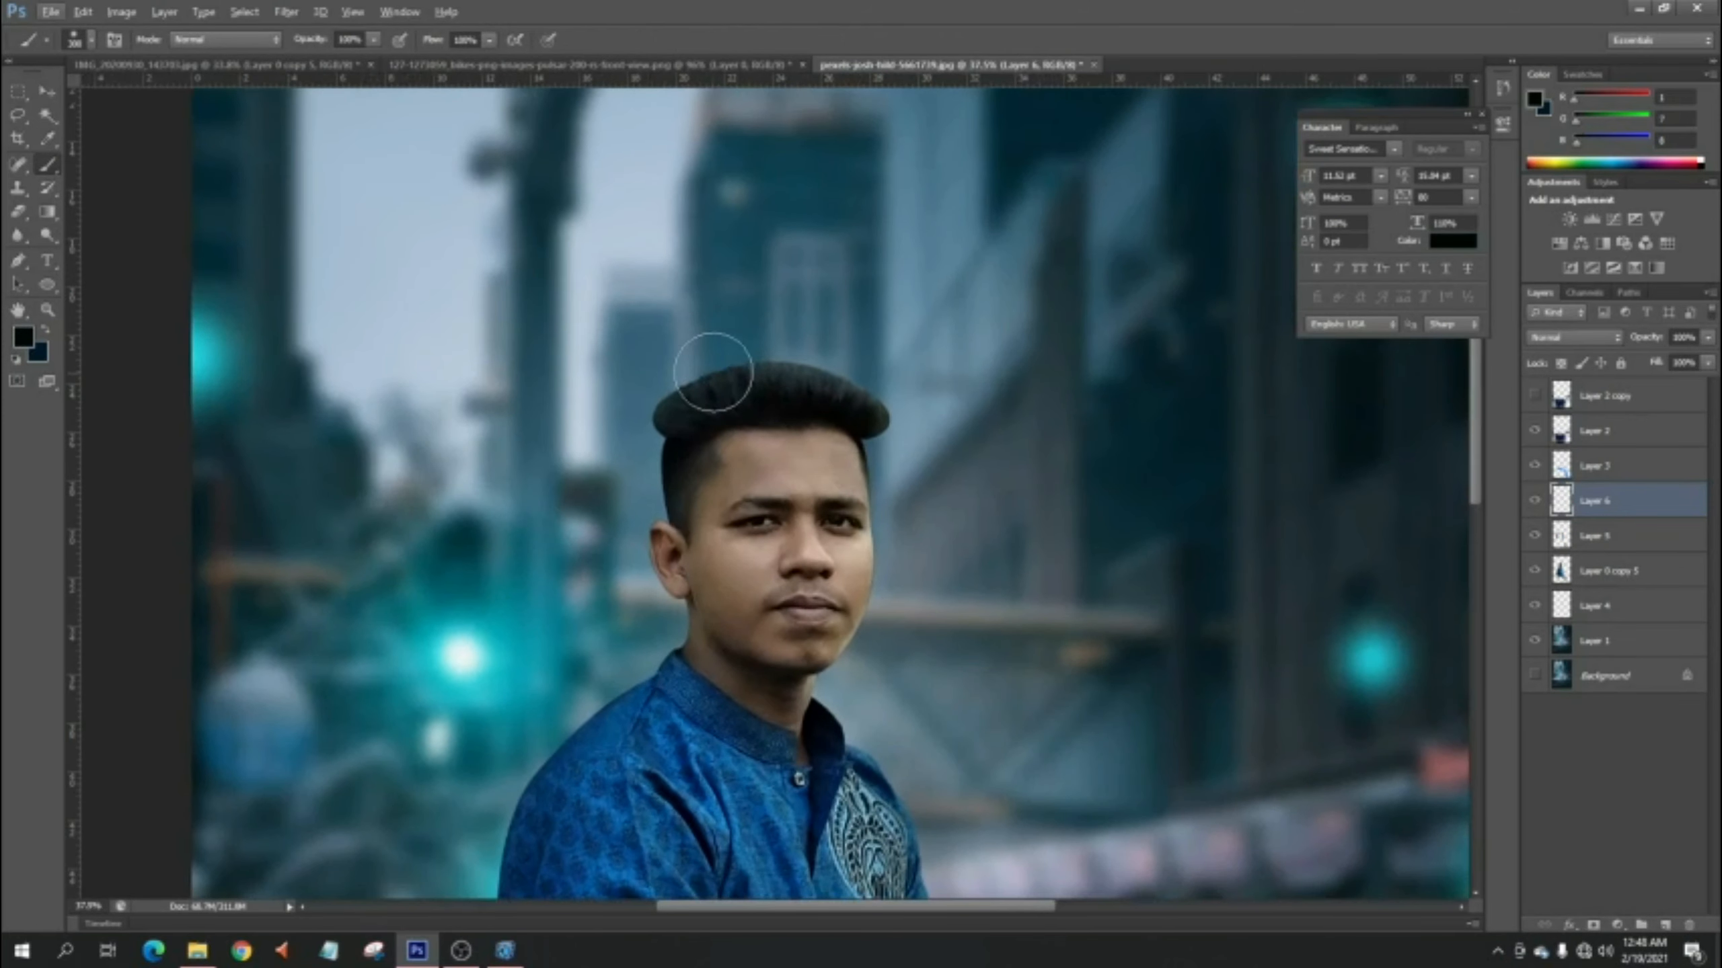
pyautogui.press('[')
pyautogui.press('[')
pyautogui.press('[')
pyautogui.press('[')
pyautogui.press('[')
pyautogui.press('[')
pyautogui.press('[')
pyautogui.press('[')
pyautogui.press('[')
pyautogui.press('[')
pyautogui.moveTo(661, 423)
pyautogui.mouseDown()
pyautogui.moveTo(704, 375)
pyautogui.moveTo(799, 354)
pyautogui.moveTo(871, 397)
pyautogui.moveTo(873, 440)
pyautogui.mouseUp()
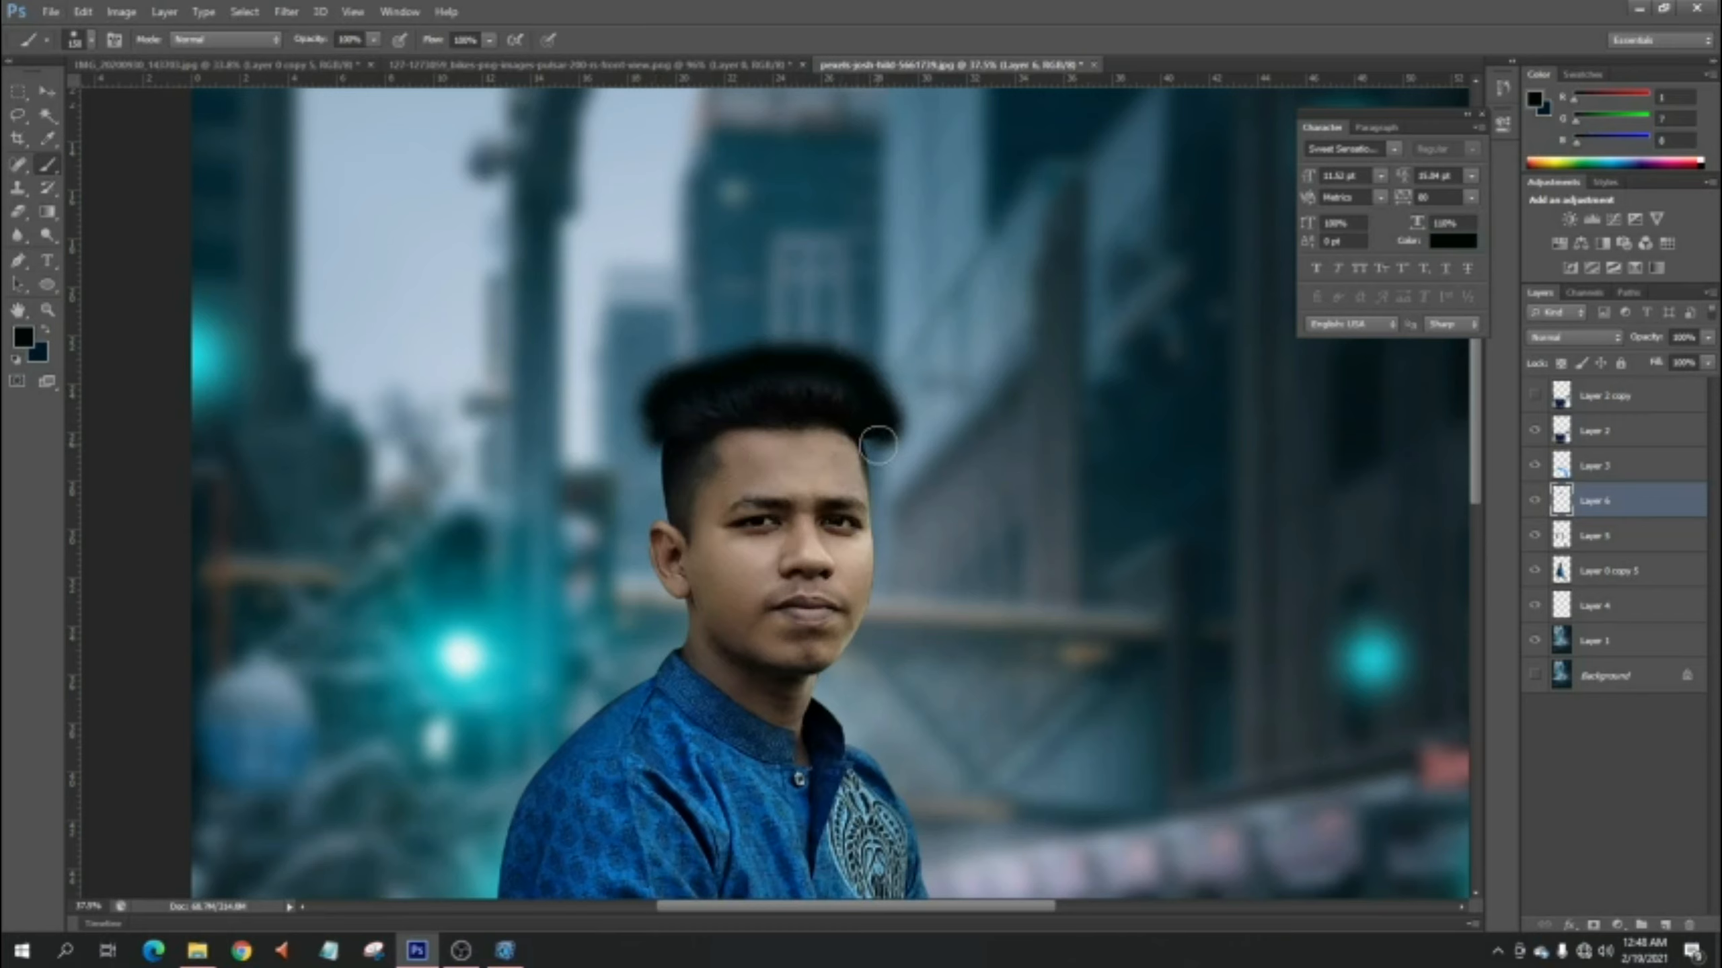
pyautogui.moveTo(663, 463)
pyautogui.mouseDown()
pyautogui.moveTo(661, 492)
pyautogui.moveTo(669, 469)
pyautogui.mouseUp()
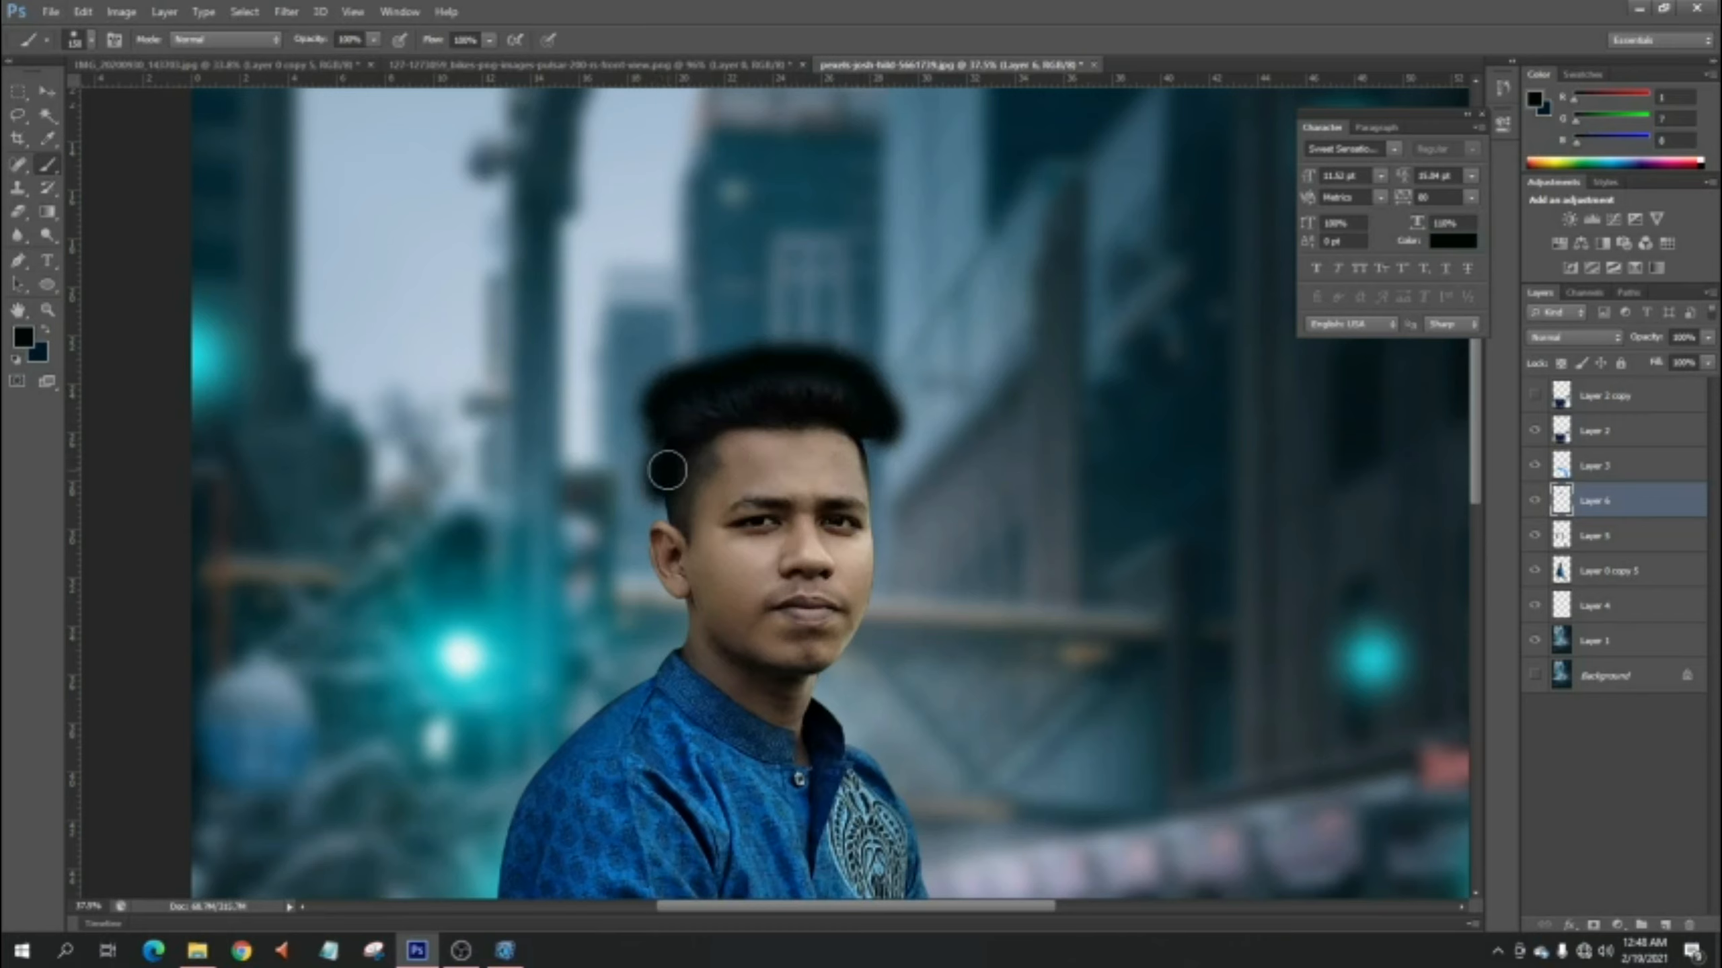
# - Lower Layer 6's opacity to 16%, comparing the hair up close with the layer hidden and shown
pyautogui.scroll(-2, 668, 469)
pyautogui.scroll(-2, 719, 448)
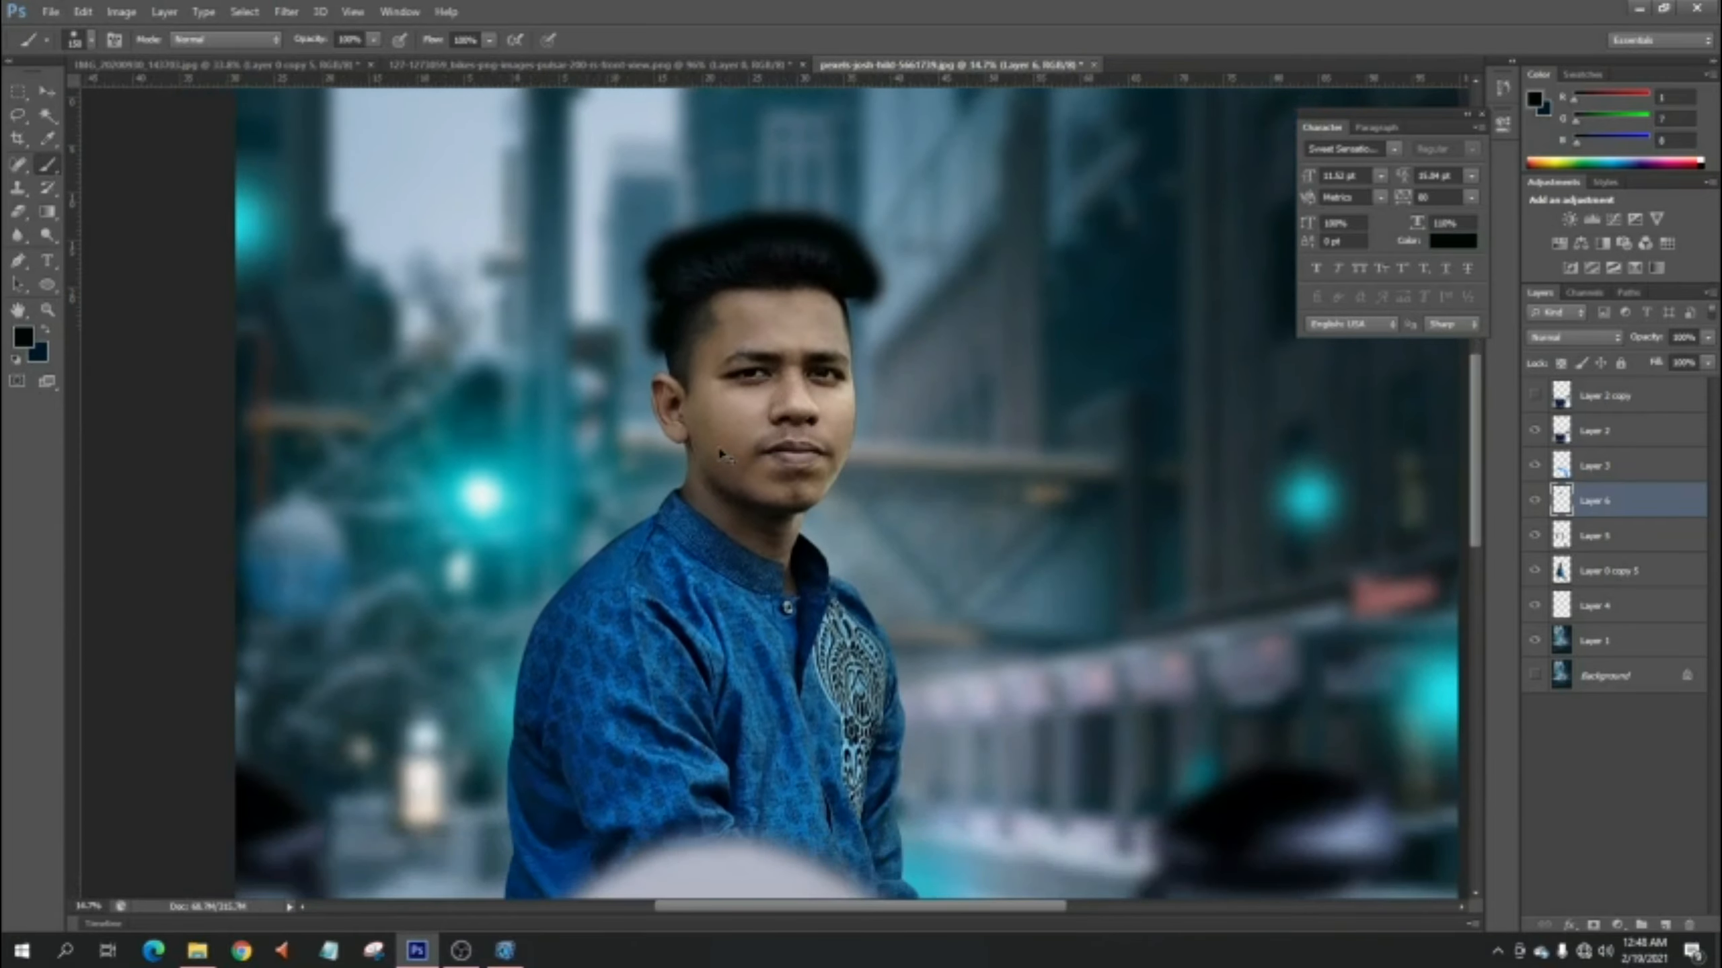
pyautogui.hotkey('ctrl', '0')
pyautogui.press('v')
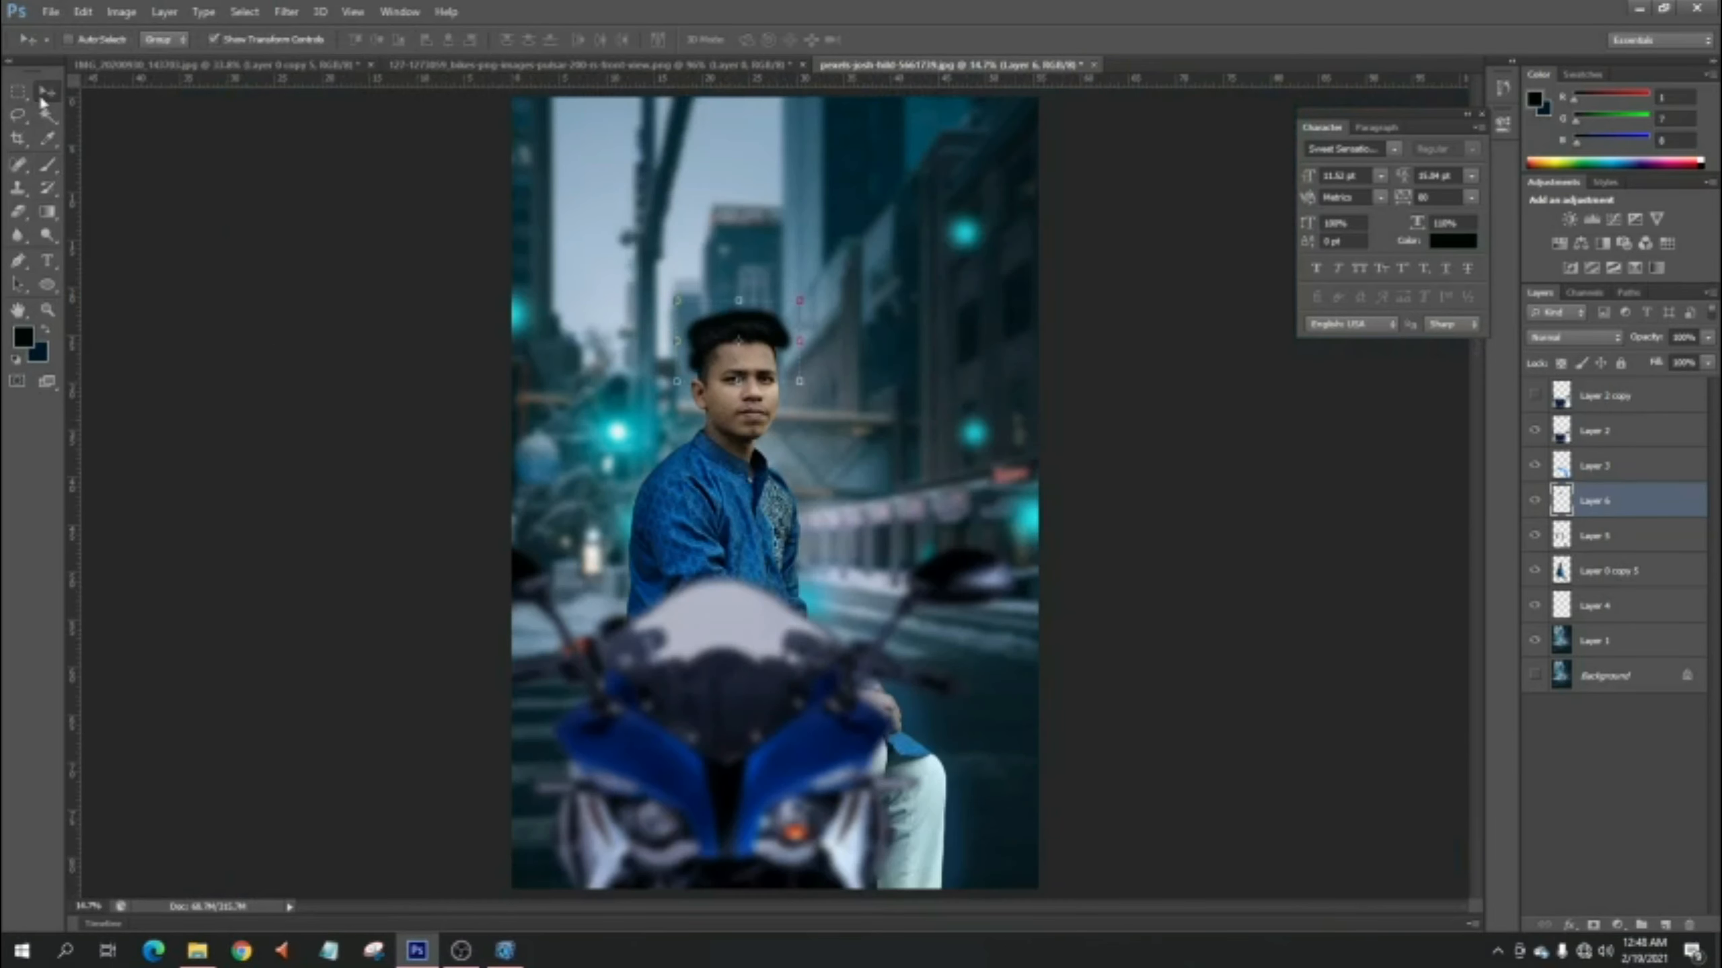
pyautogui.click(1708, 338)
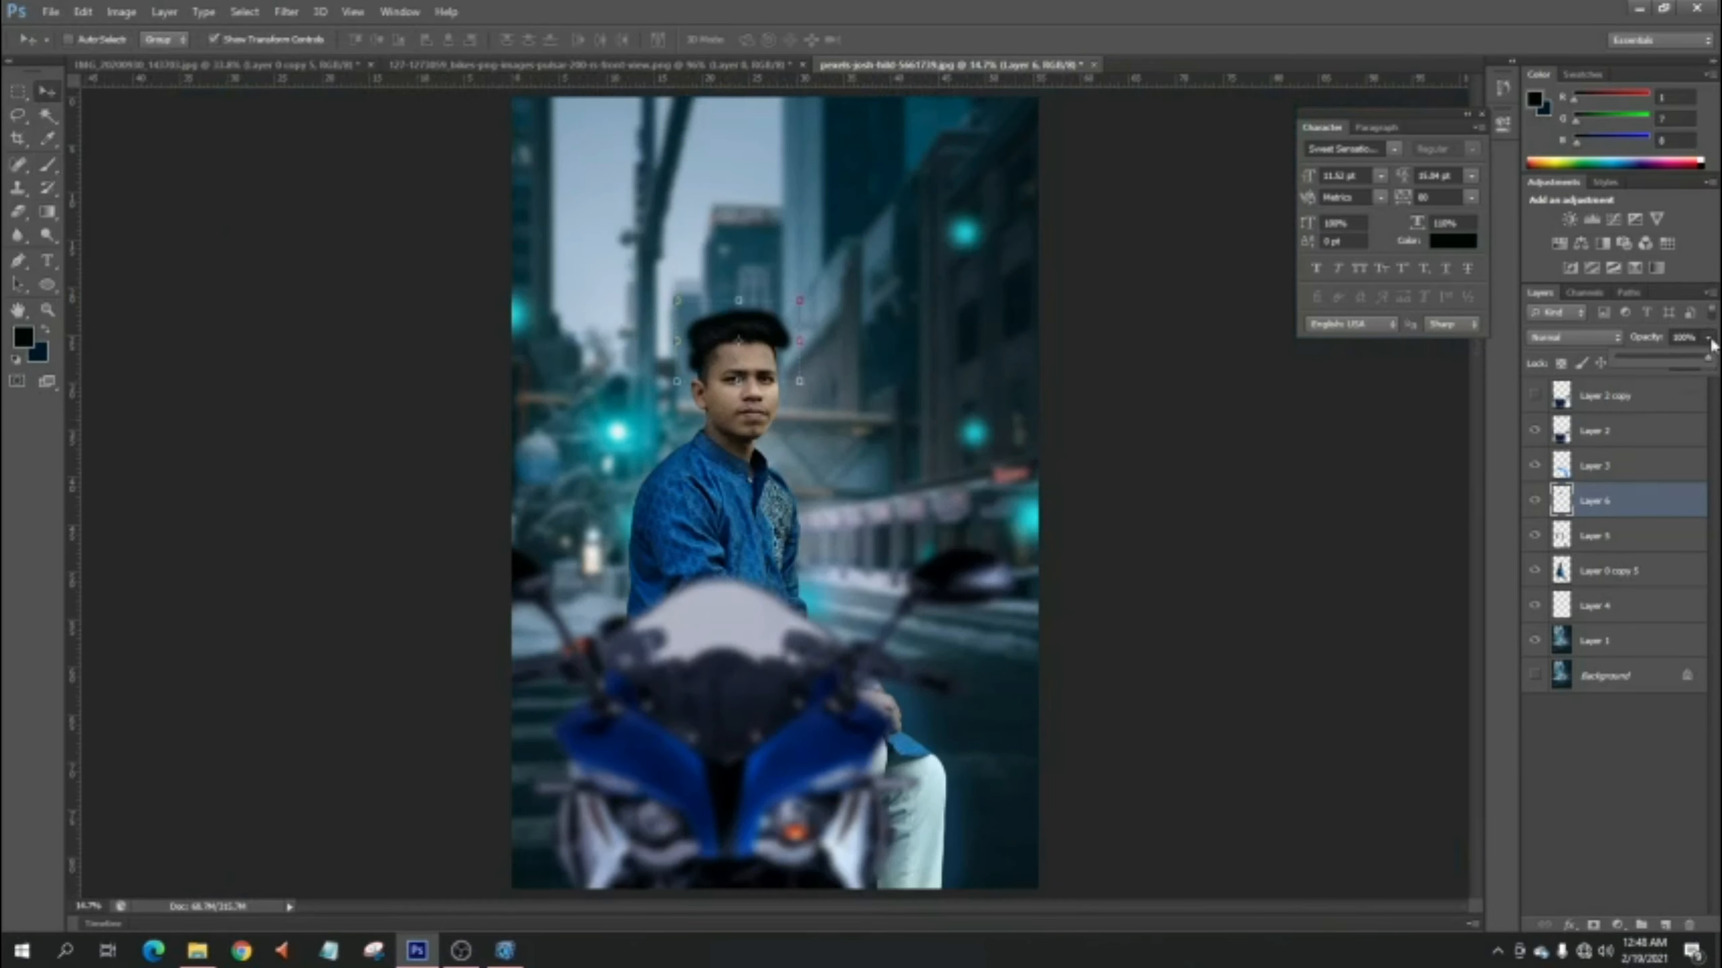
pyautogui.moveTo(1641, 364); pyautogui.dragTo(1630, 364)
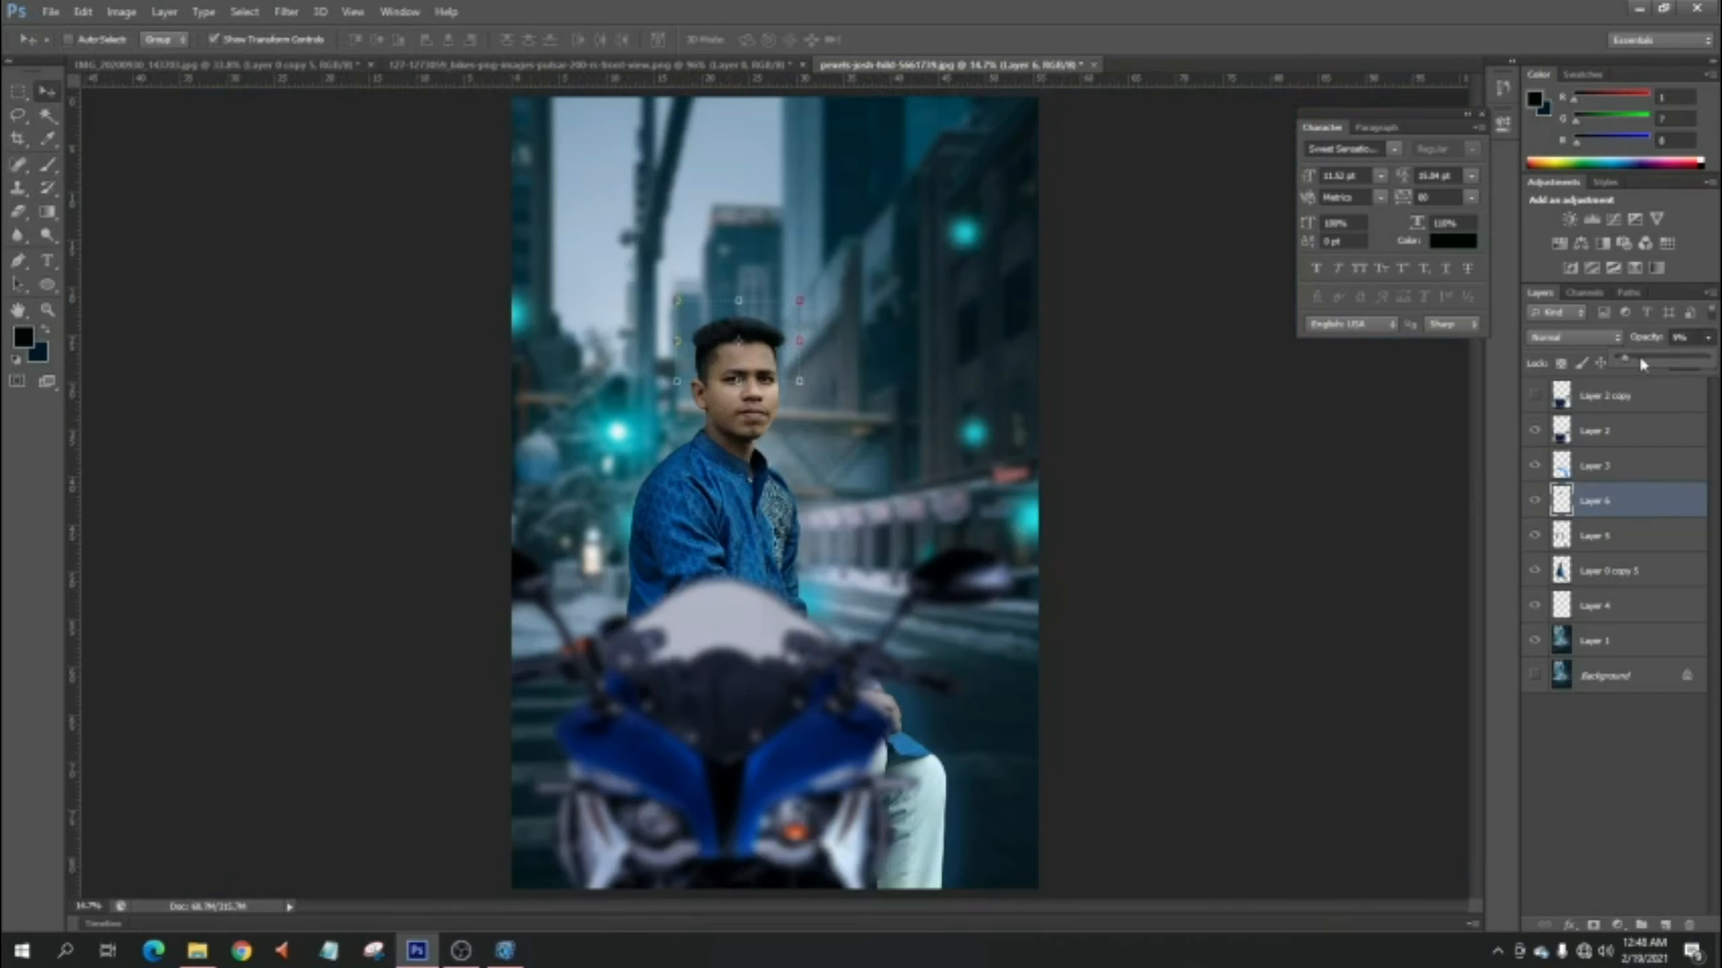
pyautogui.scroll(5, 742, 325)
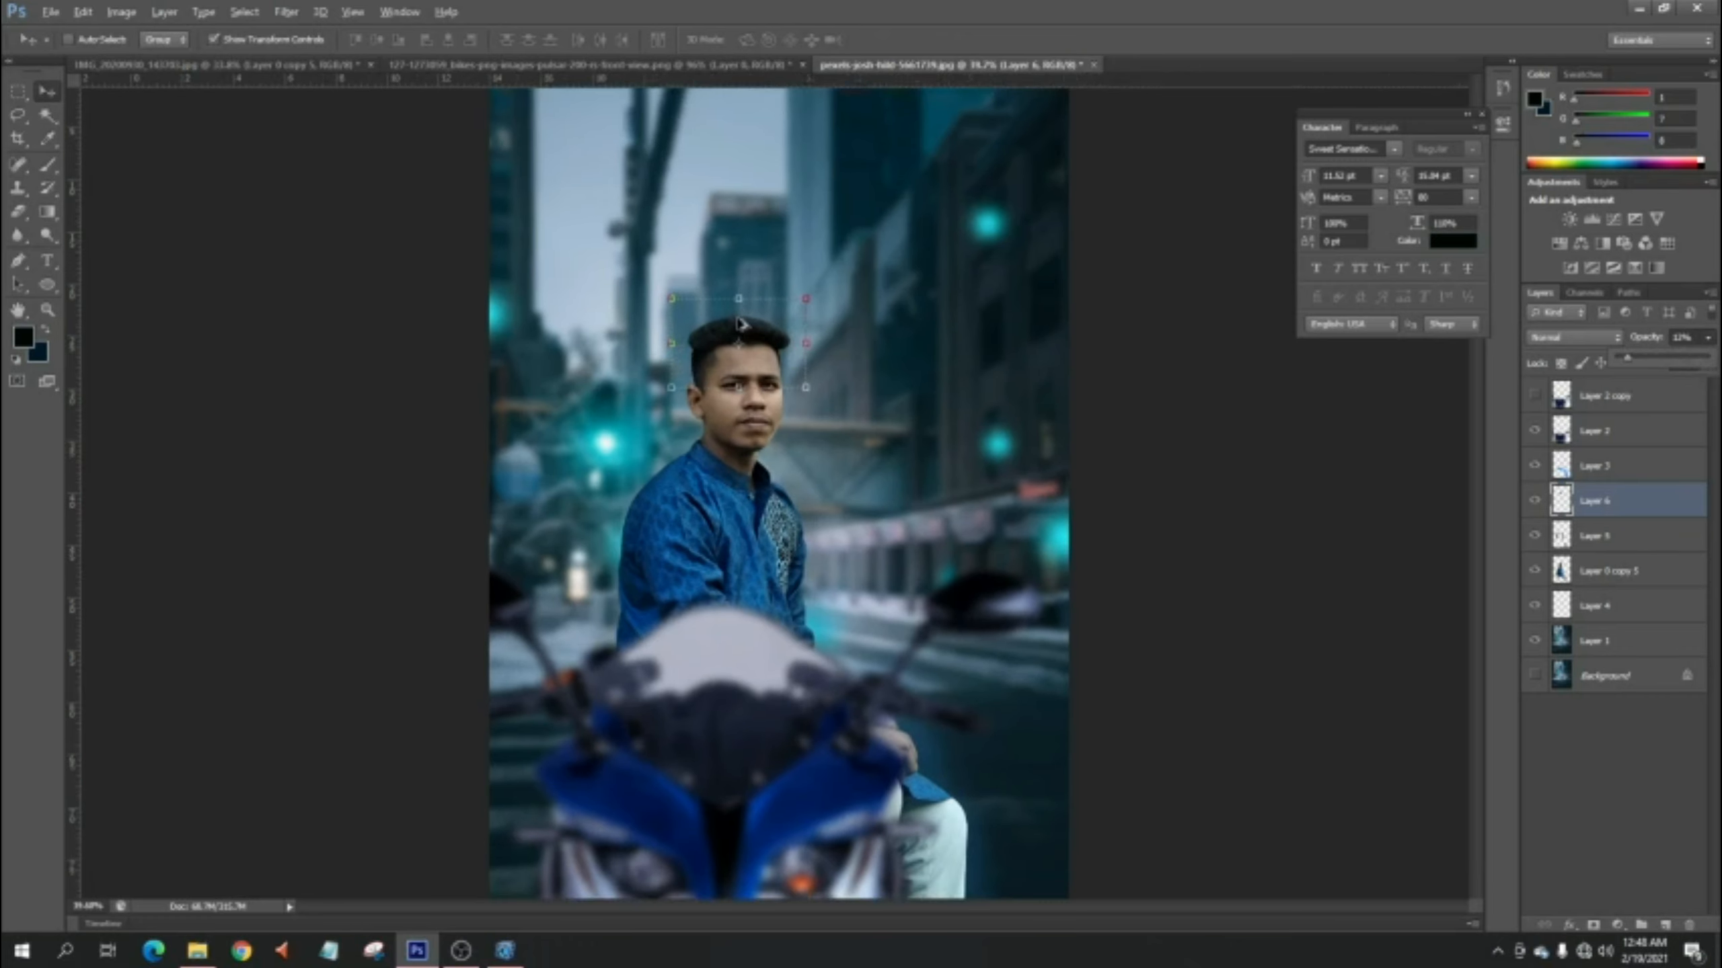
pyautogui.scroll(-1, 742, 326)
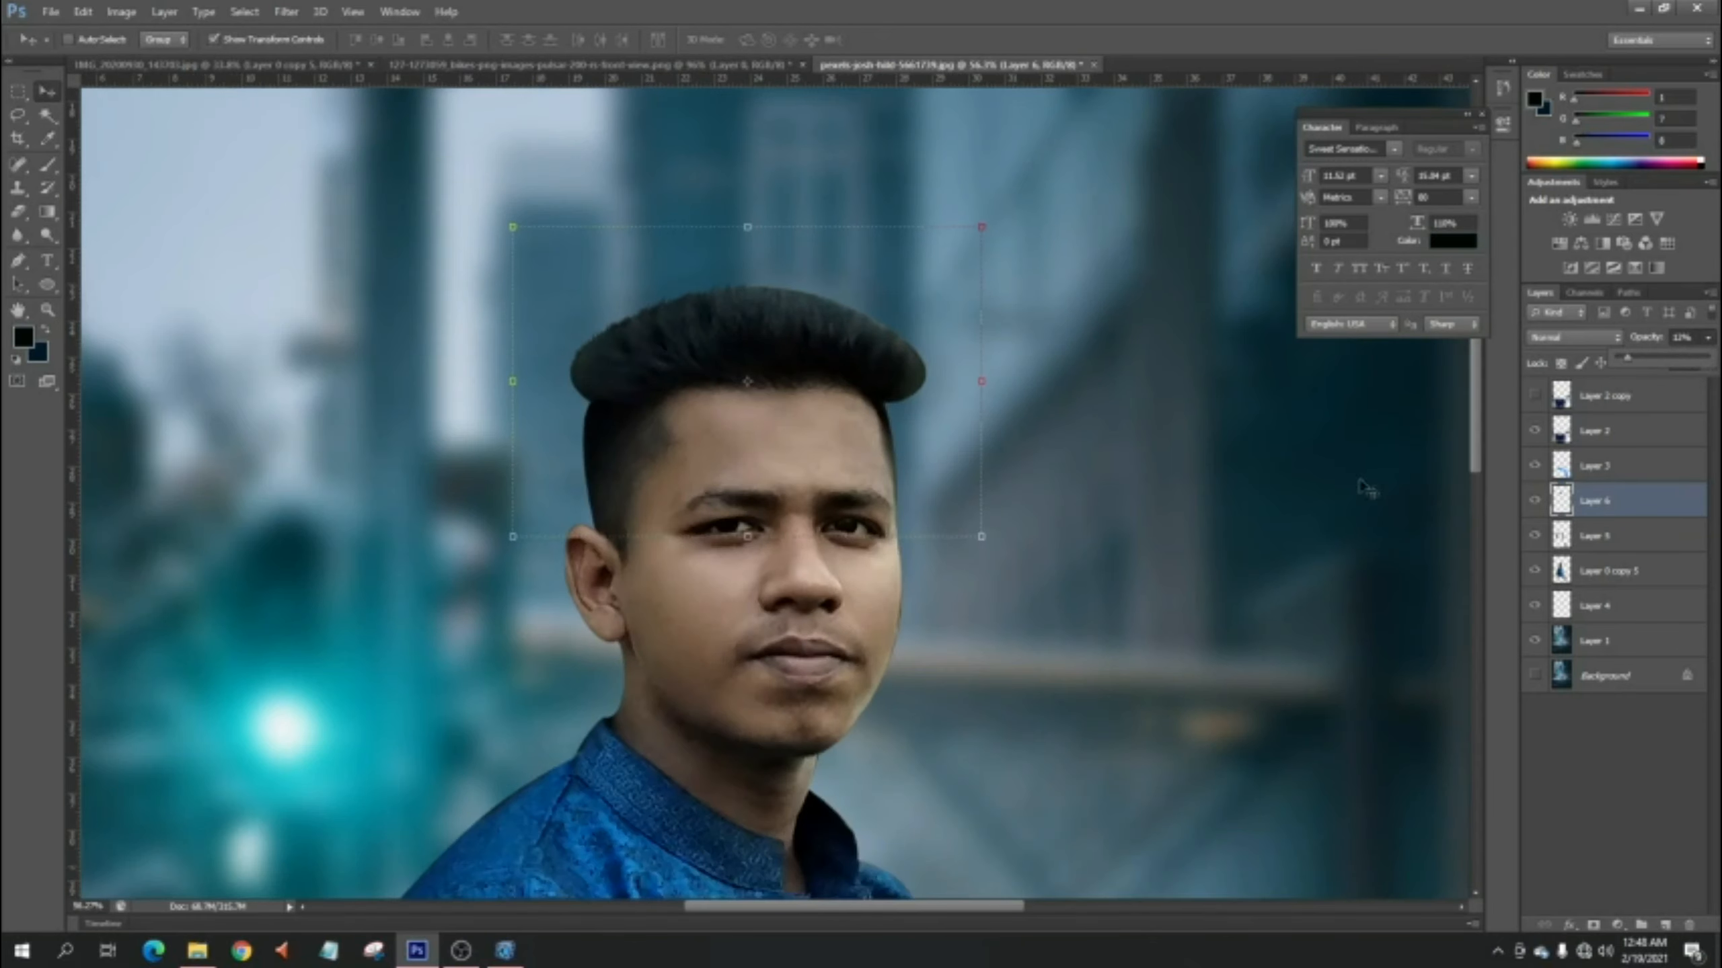
pyautogui.click(1535, 501)
pyautogui.click(1535, 502)
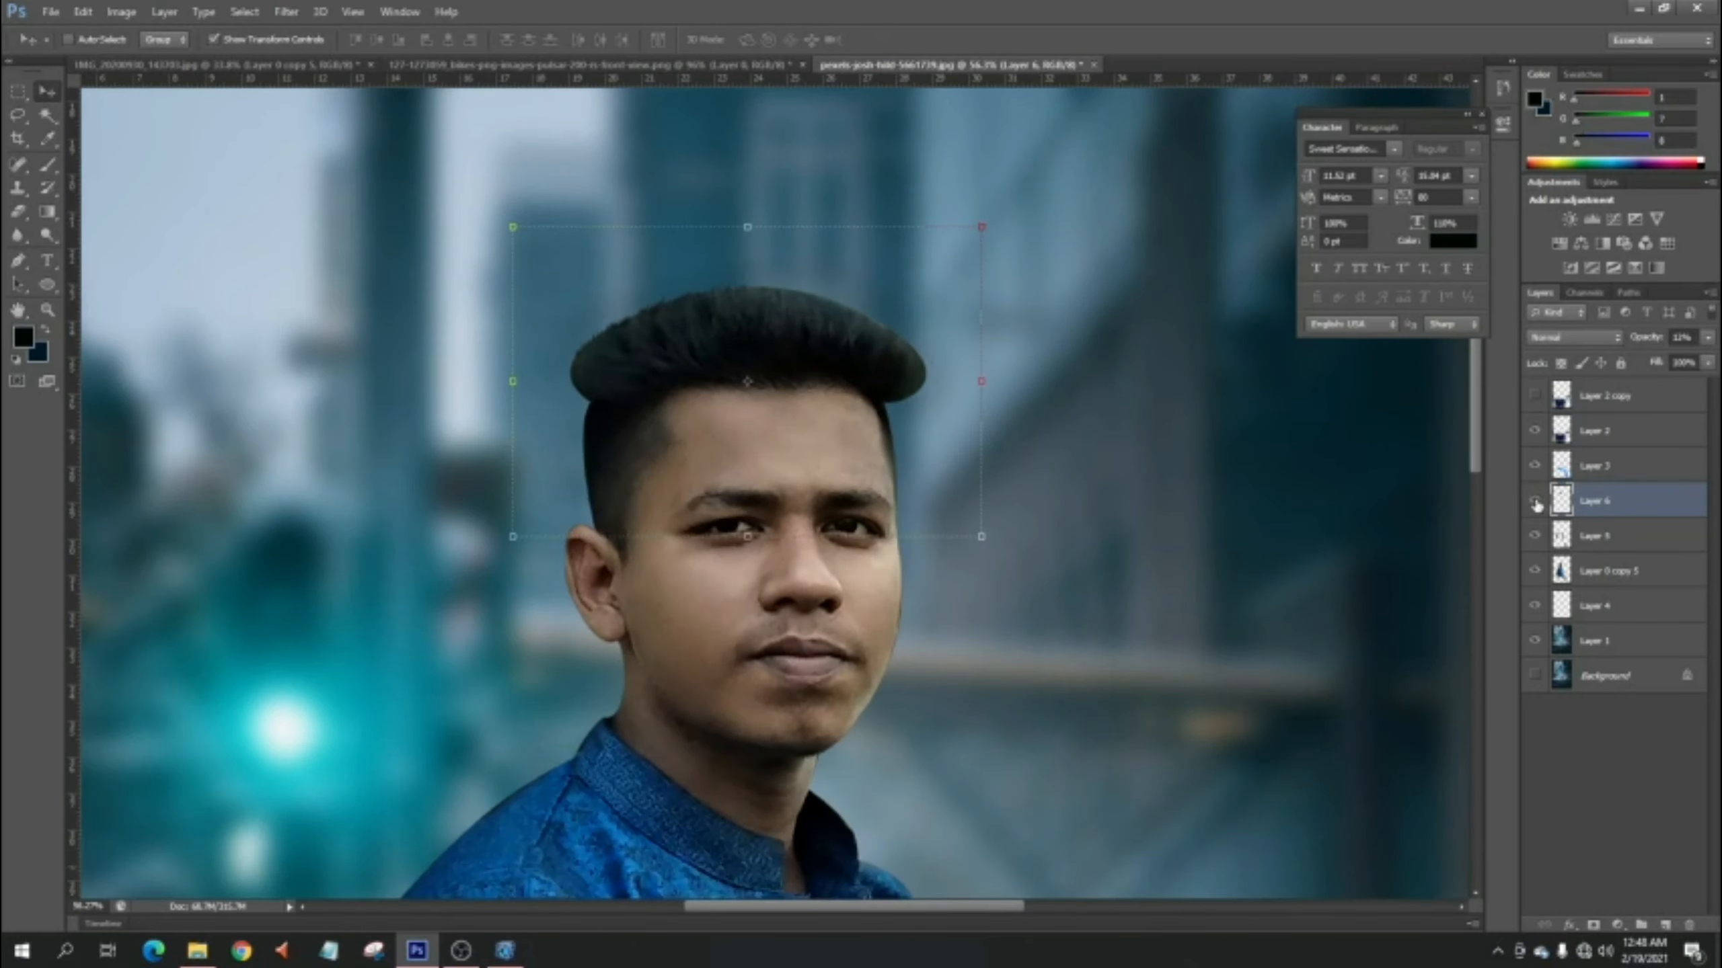
pyautogui.click(1709, 339)
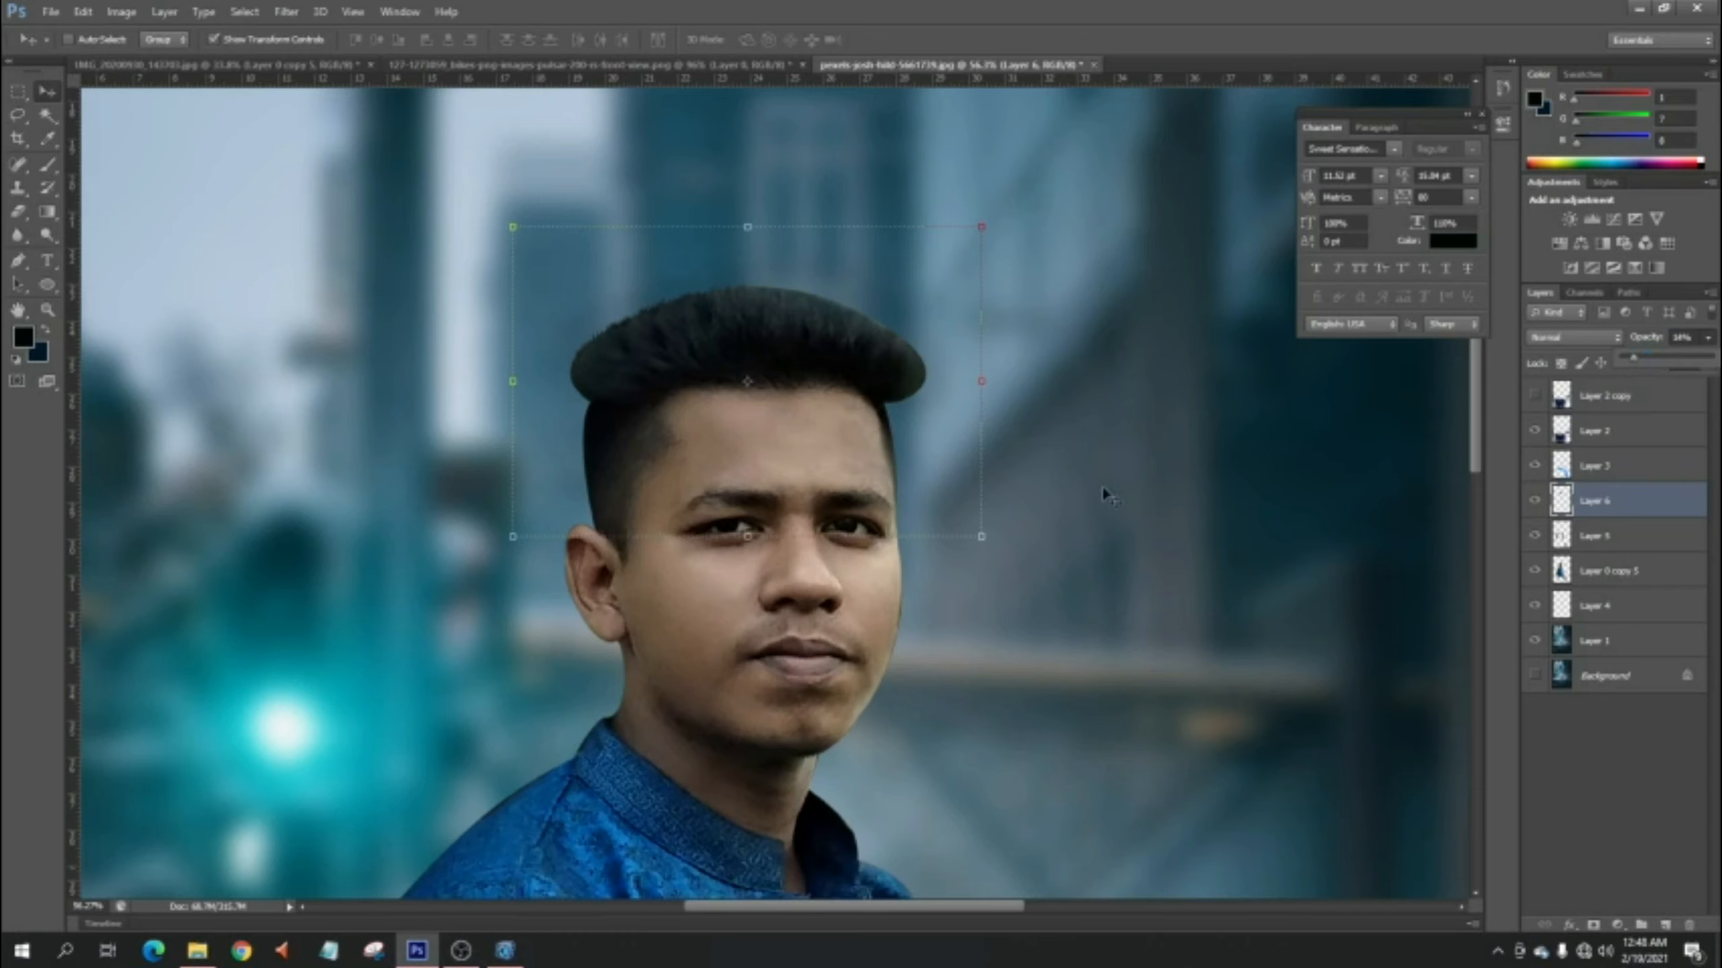
# - Clear the layer selection and review the whole composite
pyautogui.click(1601, 793)
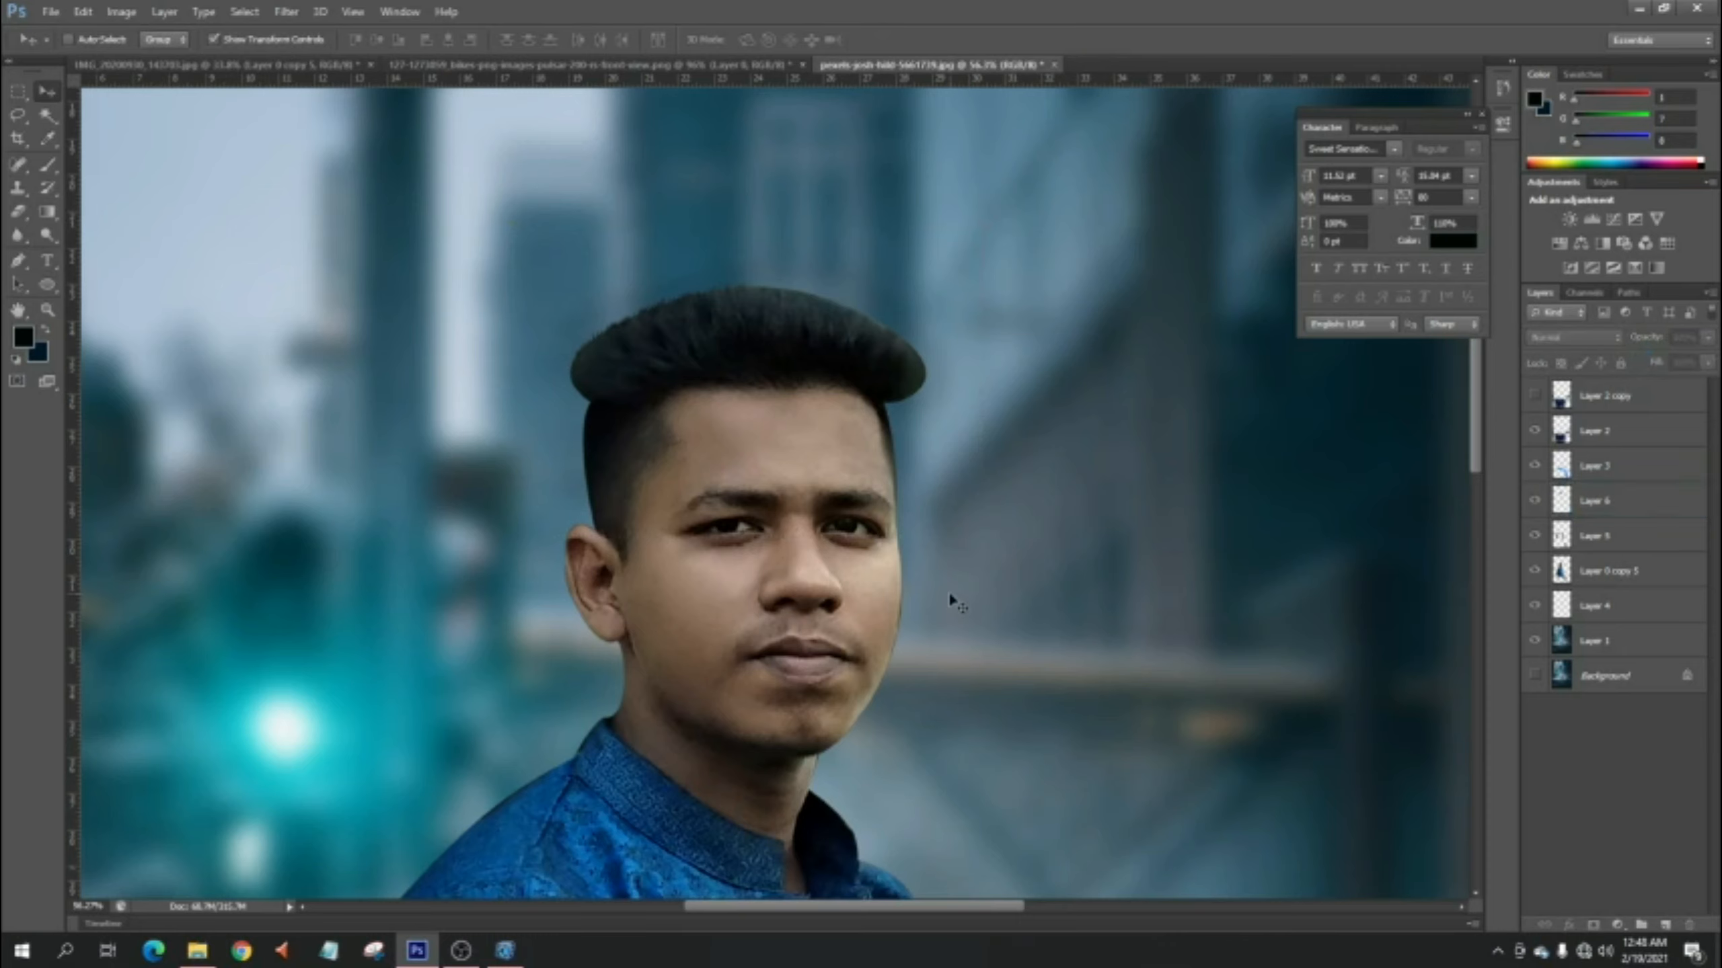
pyautogui.hotkey('ctrl', '0')
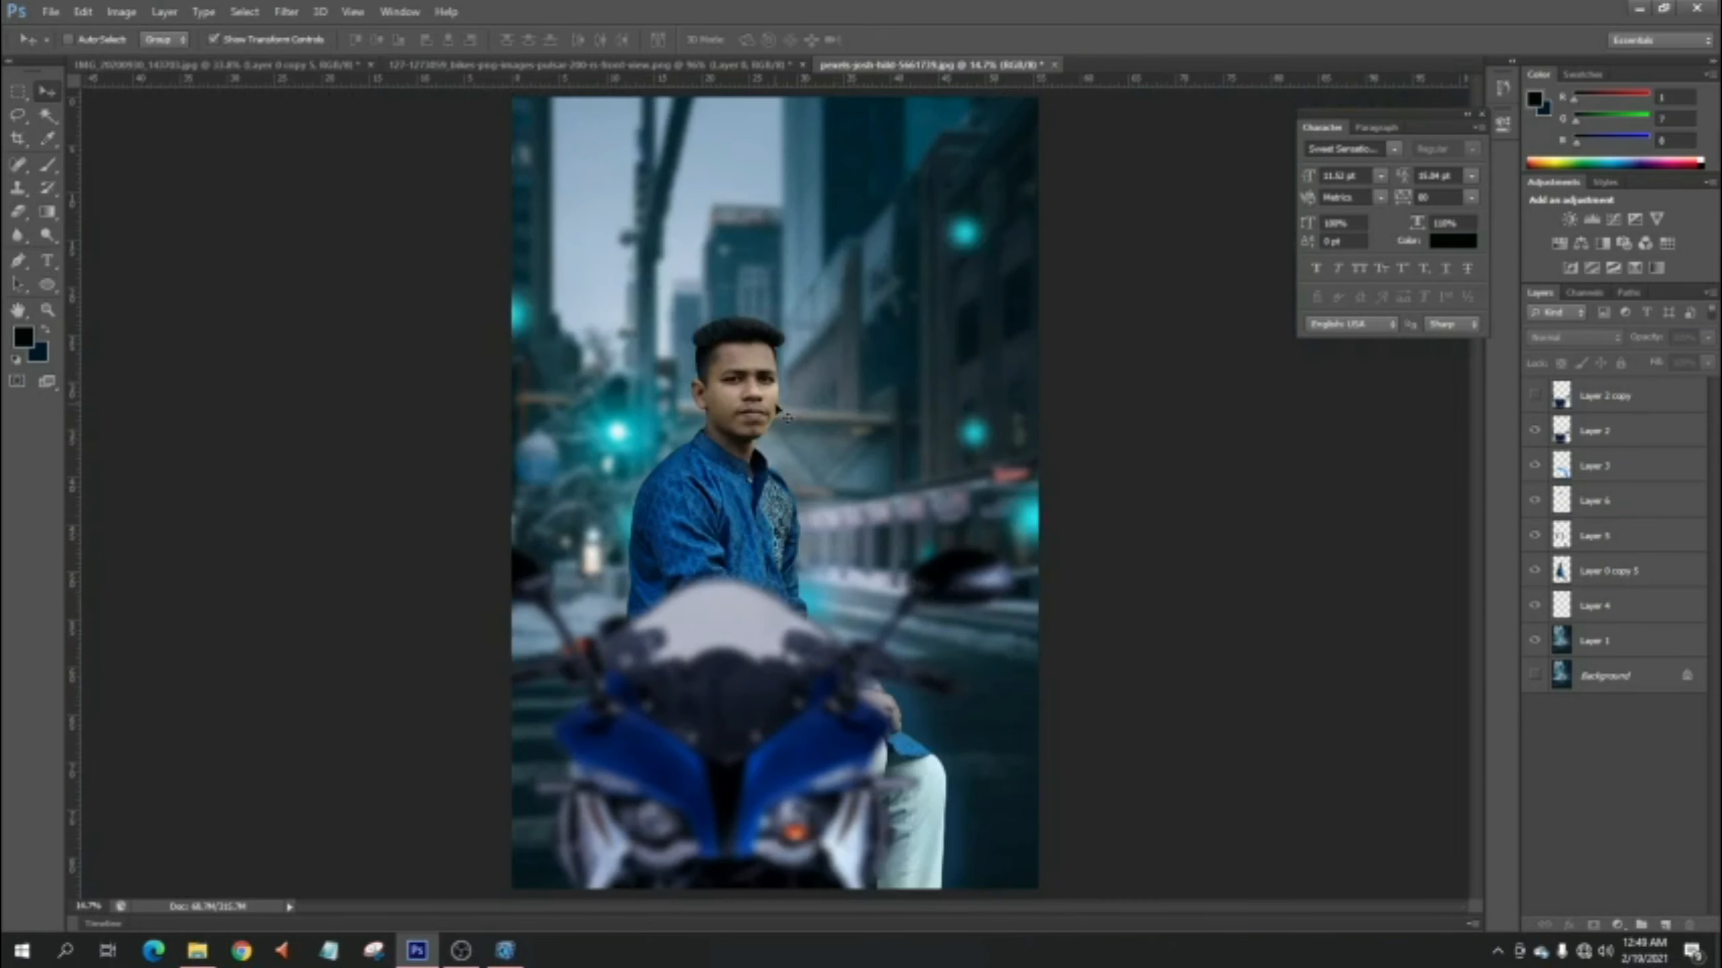
pyautogui.scroll(1, 740, 312)
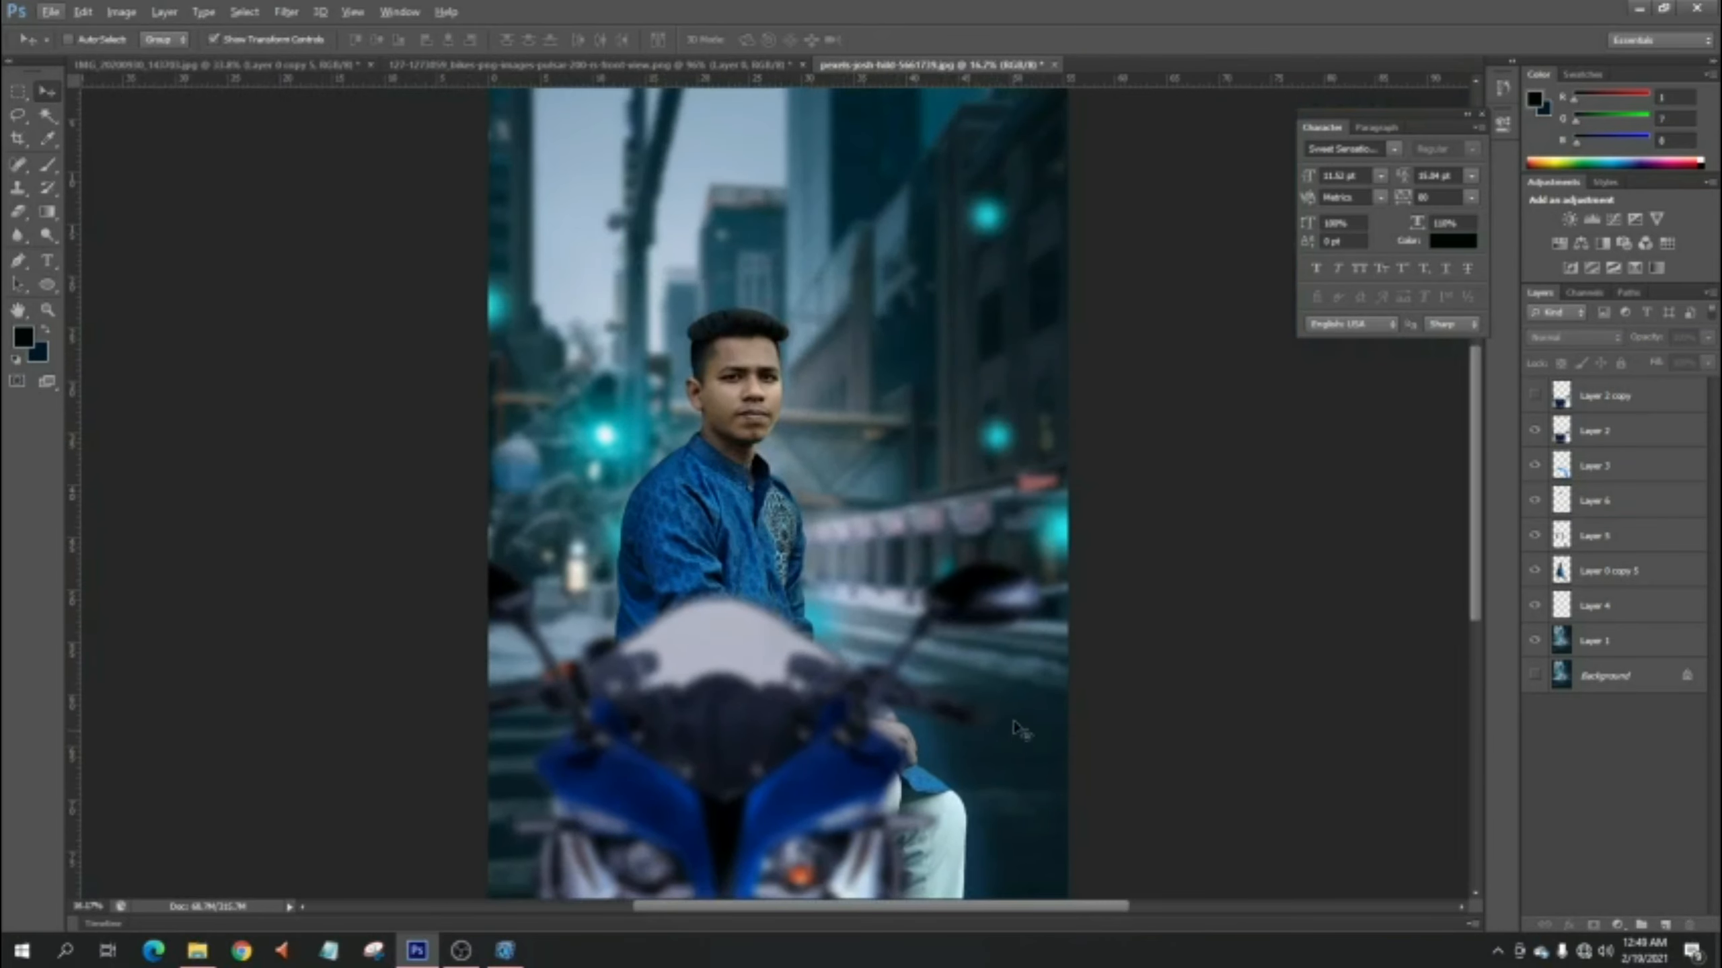
pyautogui.scroll(-1, 974, 640)
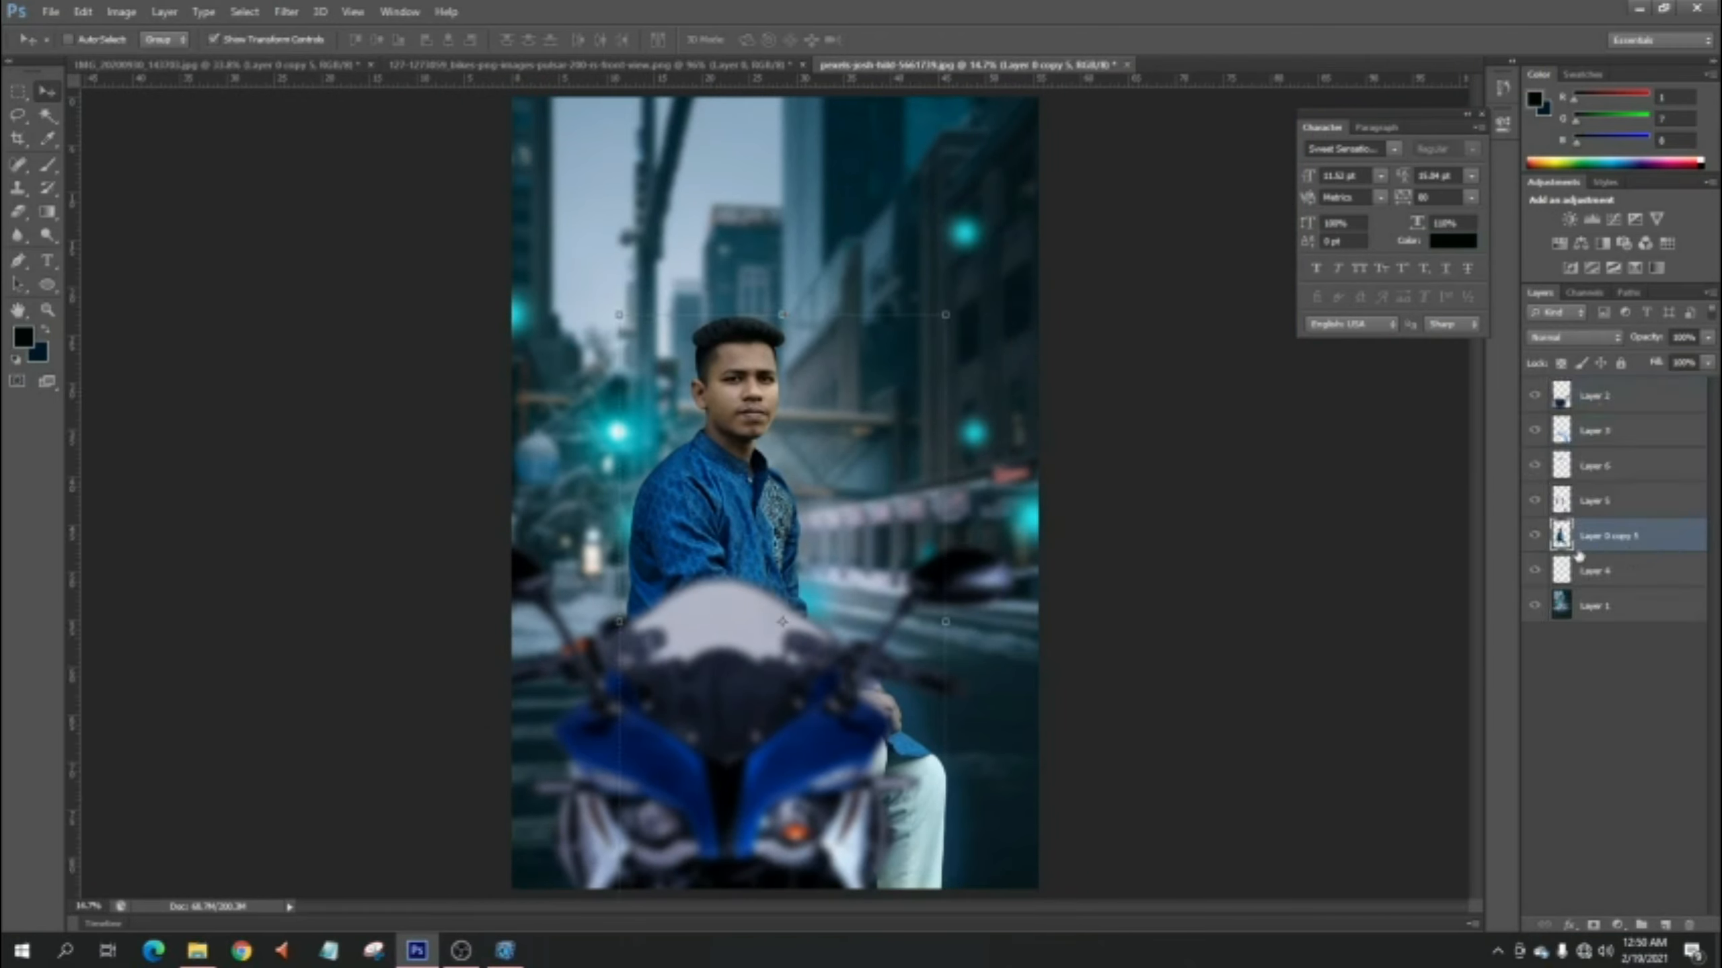
# - Brighten the man on Layer 0 copy 5 slightly using Brightness/Contrast, with brightness at about 12
pyautogui.click(121, 12)
pyautogui.moveTo(203, 57)
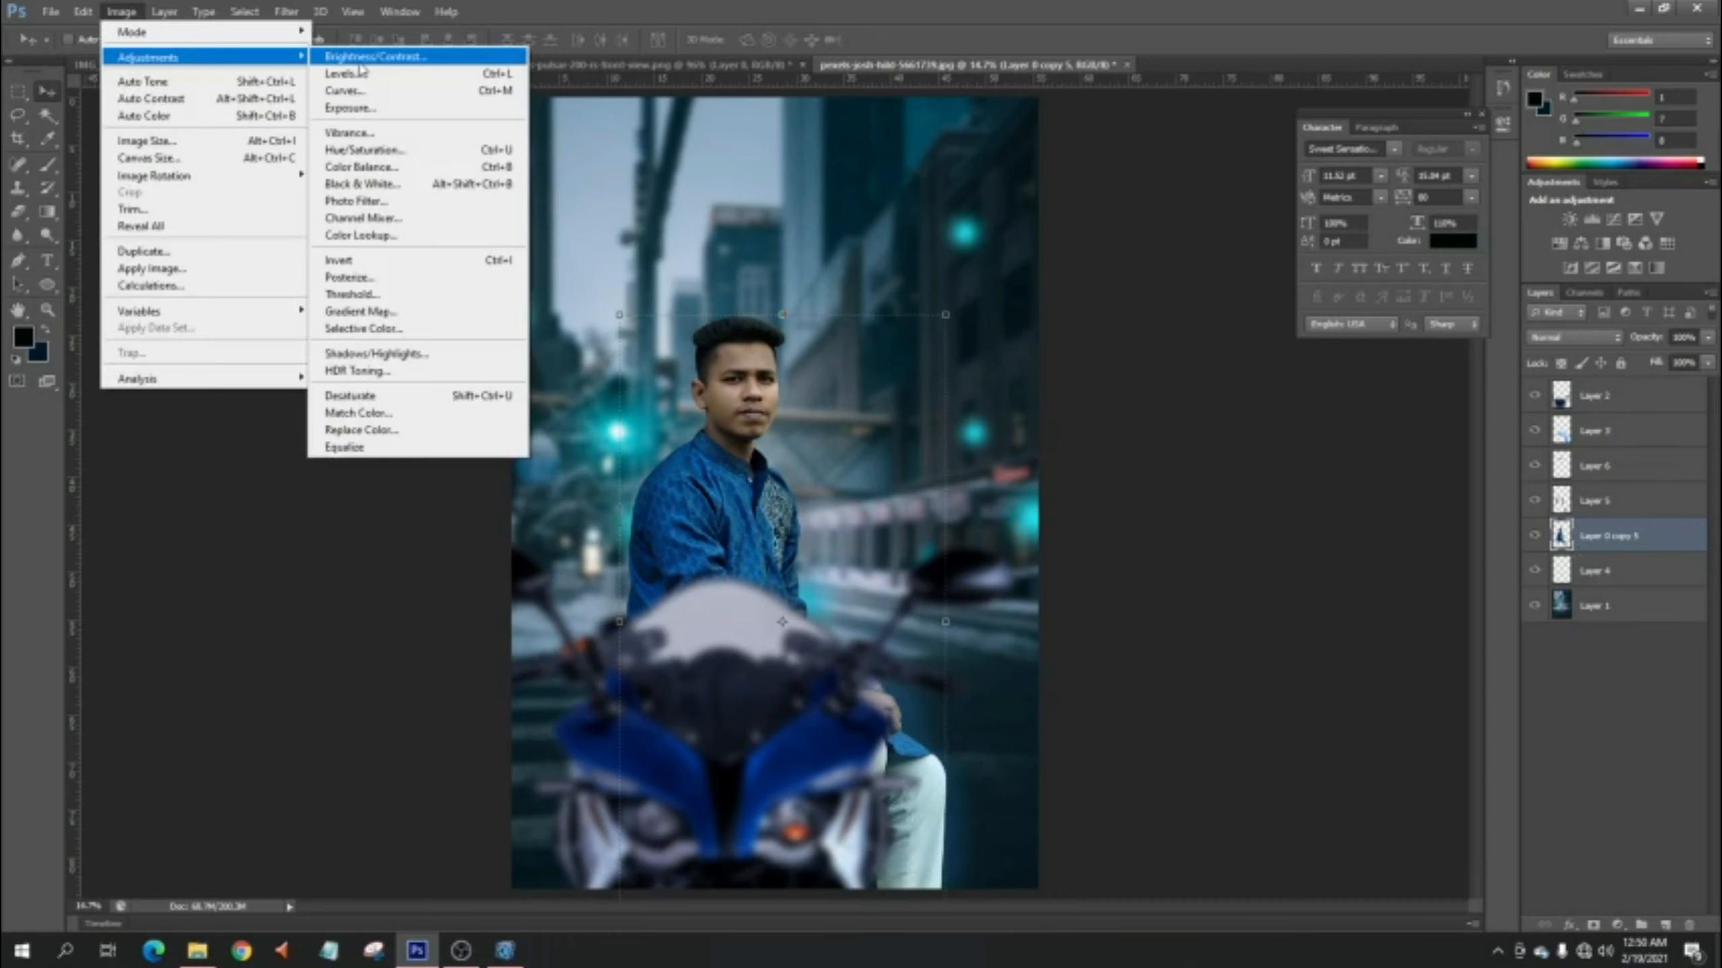
pyautogui.click(398, 62)
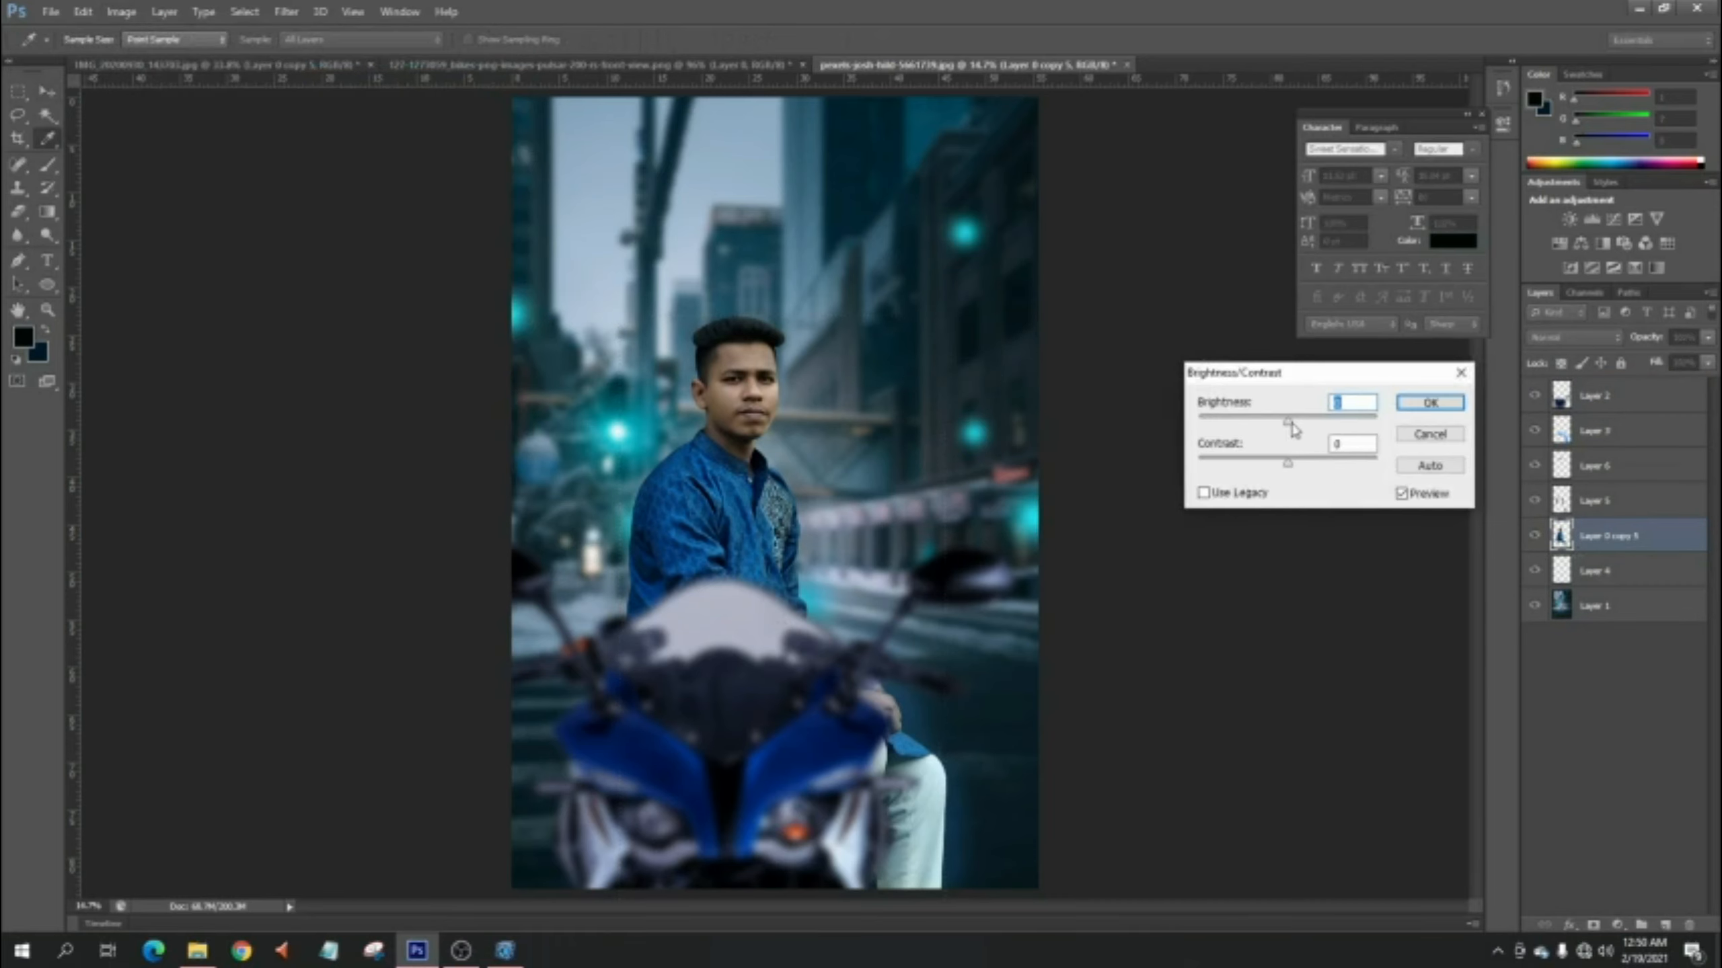
pyautogui.moveTo(1292, 421); pyautogui.dragTo(1302, 422)
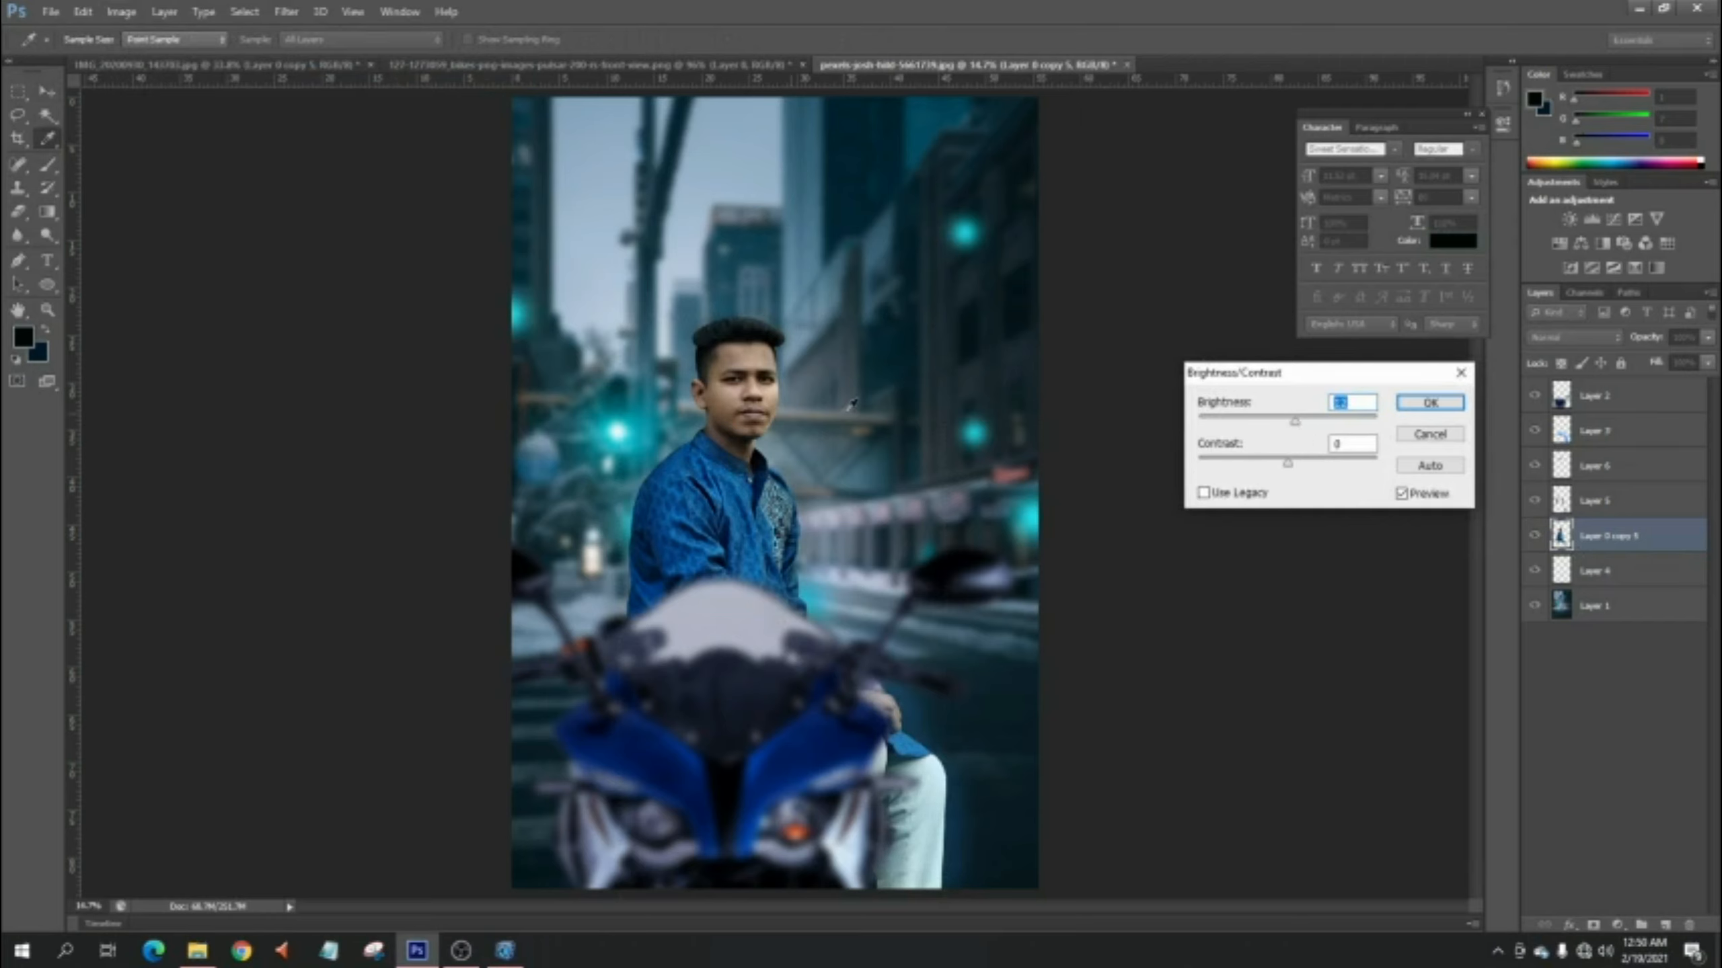
pyautogui.click(1291, 467)
pyautogui.click(1298, 426)
pyautogui.click(1430, 402)
pyautogui.press('v')
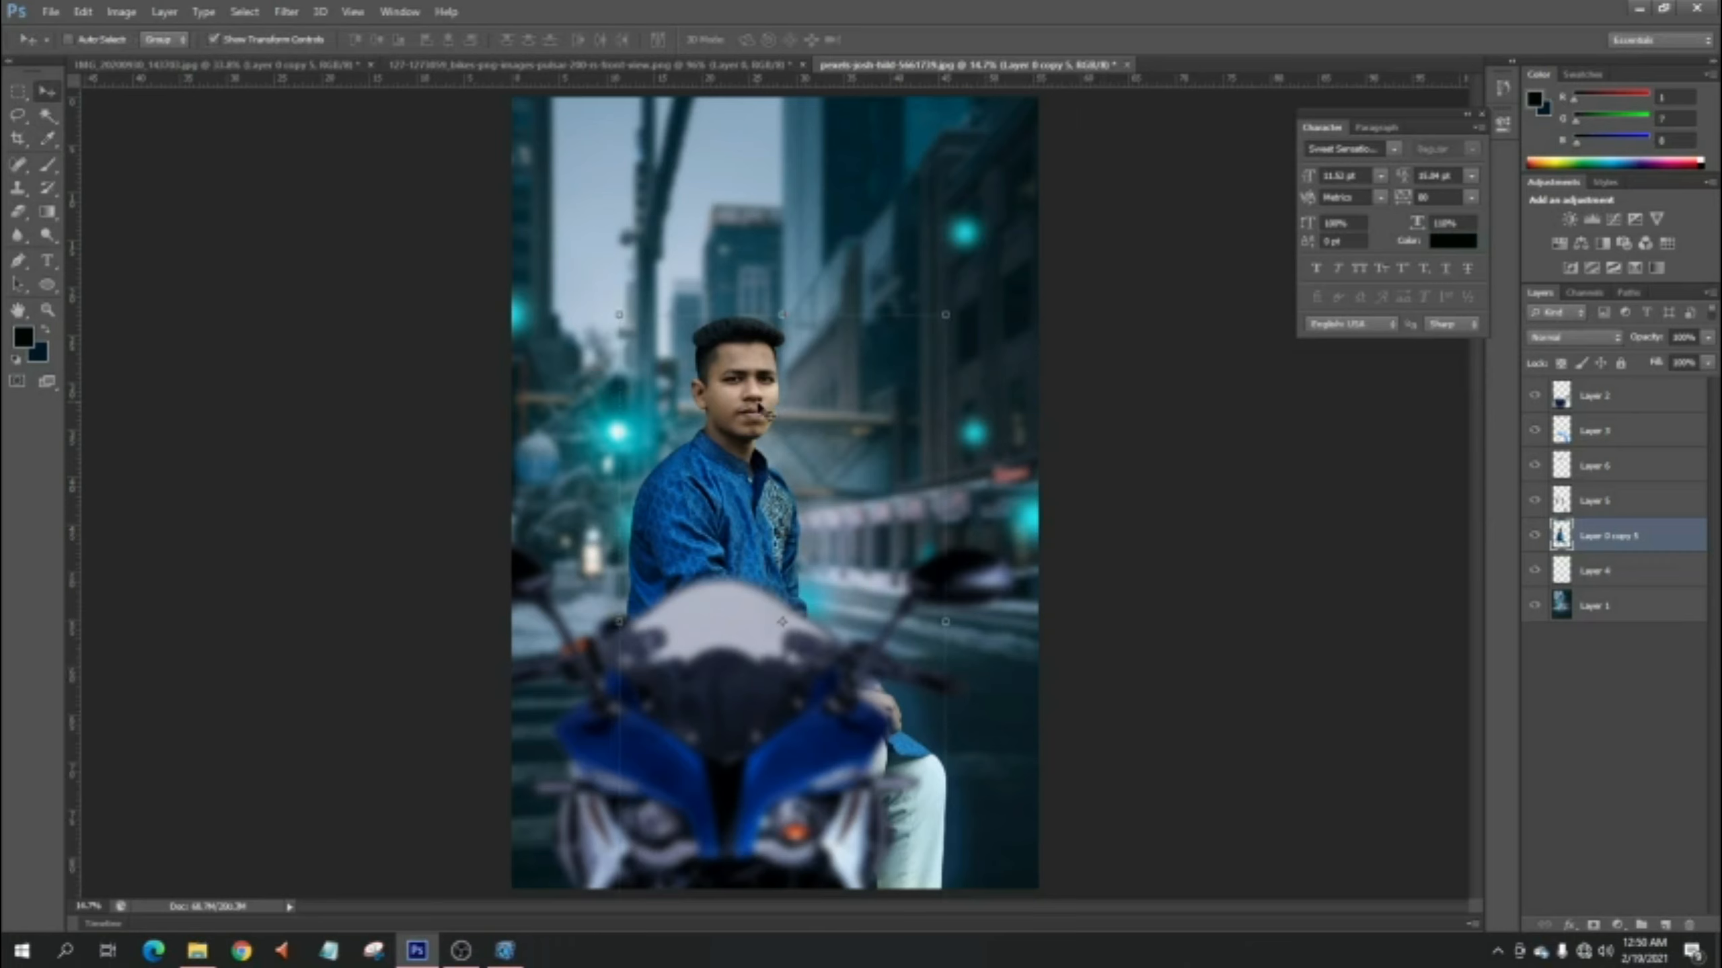
# - Start a Hue/Saturation adjustment on the man's layer and reduce the Yellows saturation to -56
pyautogui.scroll(3, 754, 396)
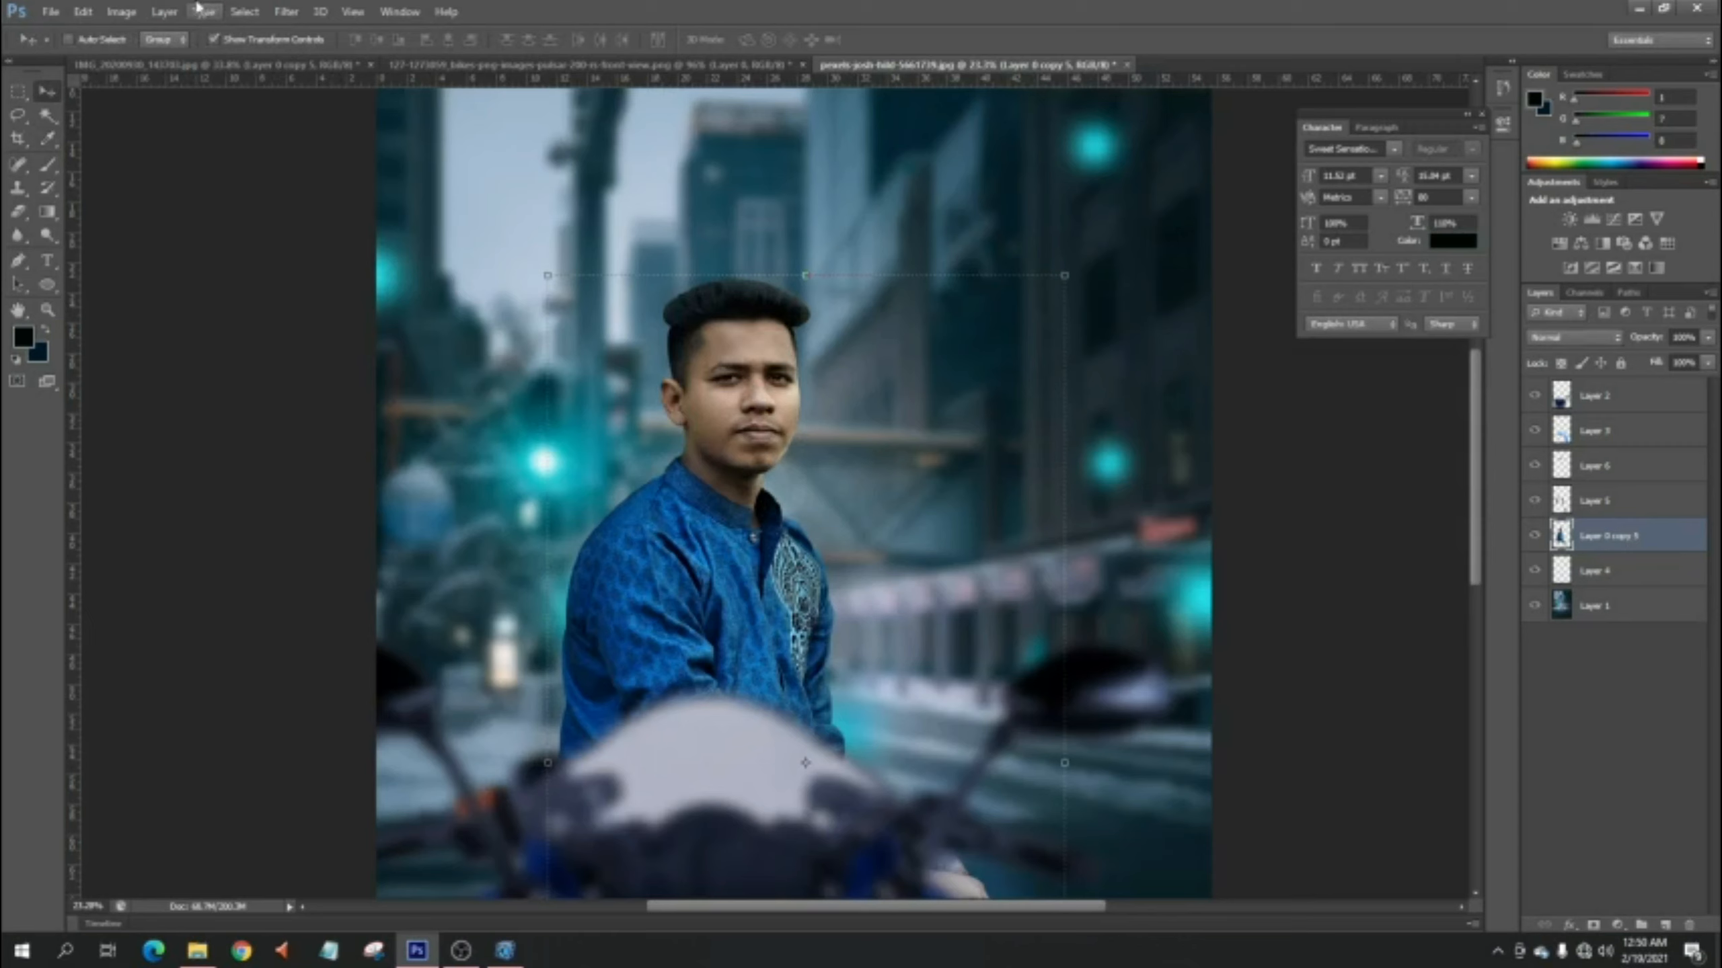
pyautogui.click(121, 12)
pyautogui.moveTo(196, 61)
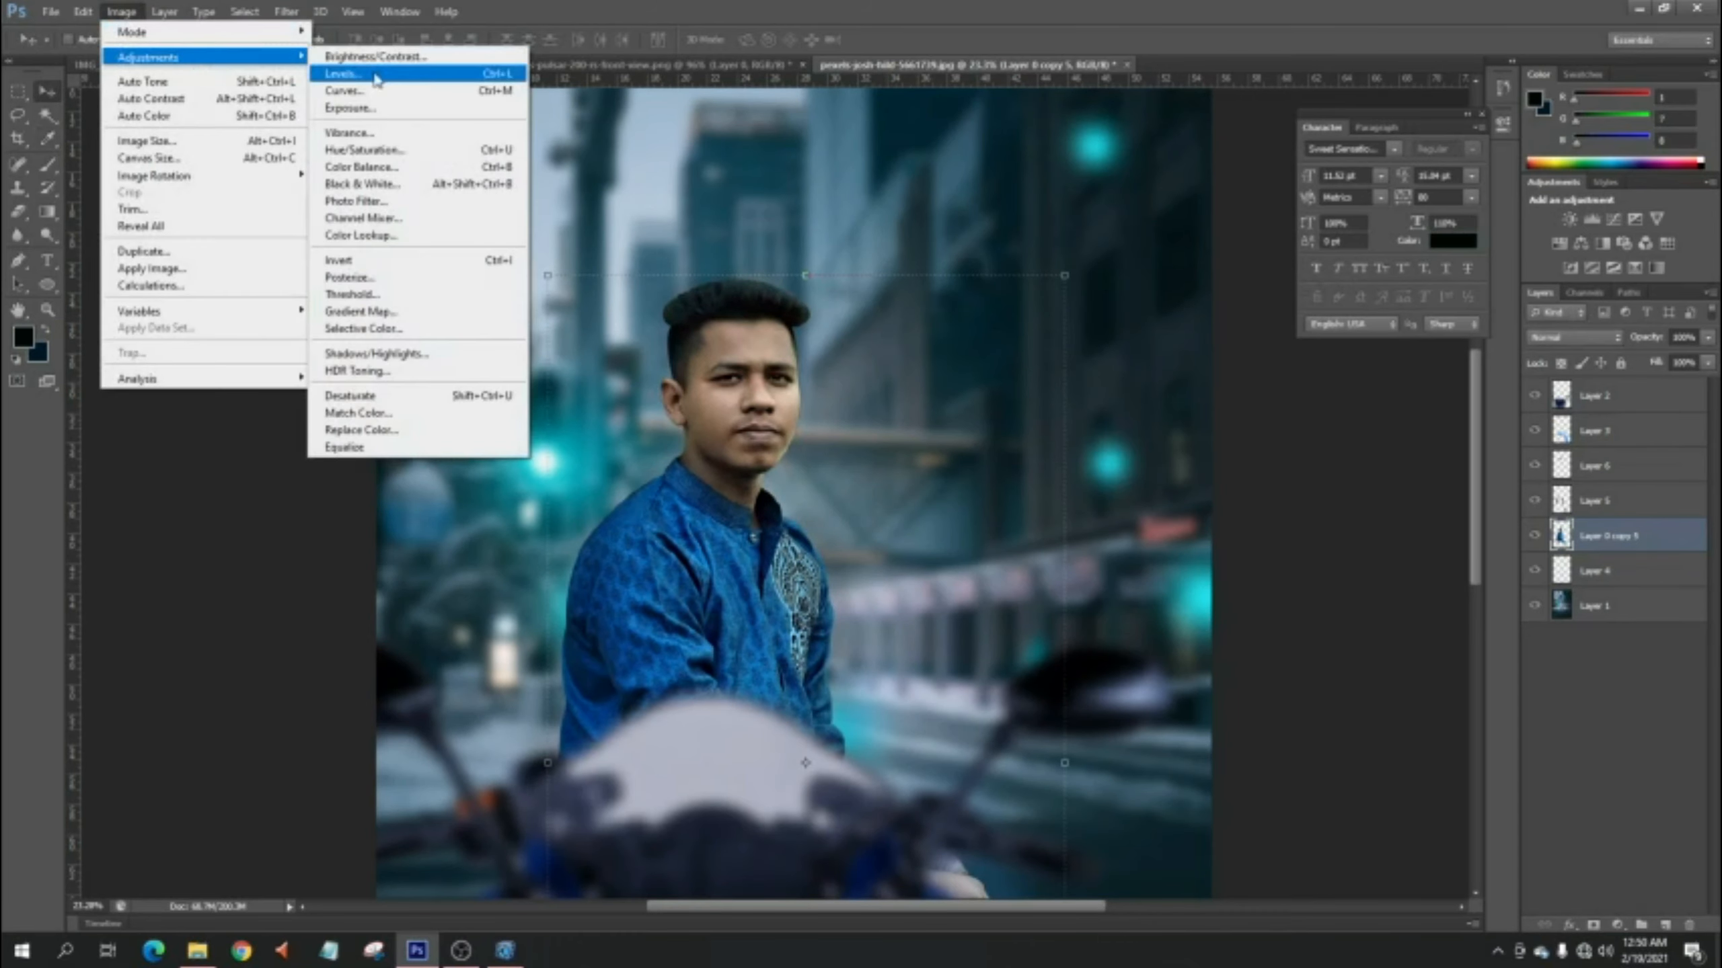
pyautogui.click(391, 161)
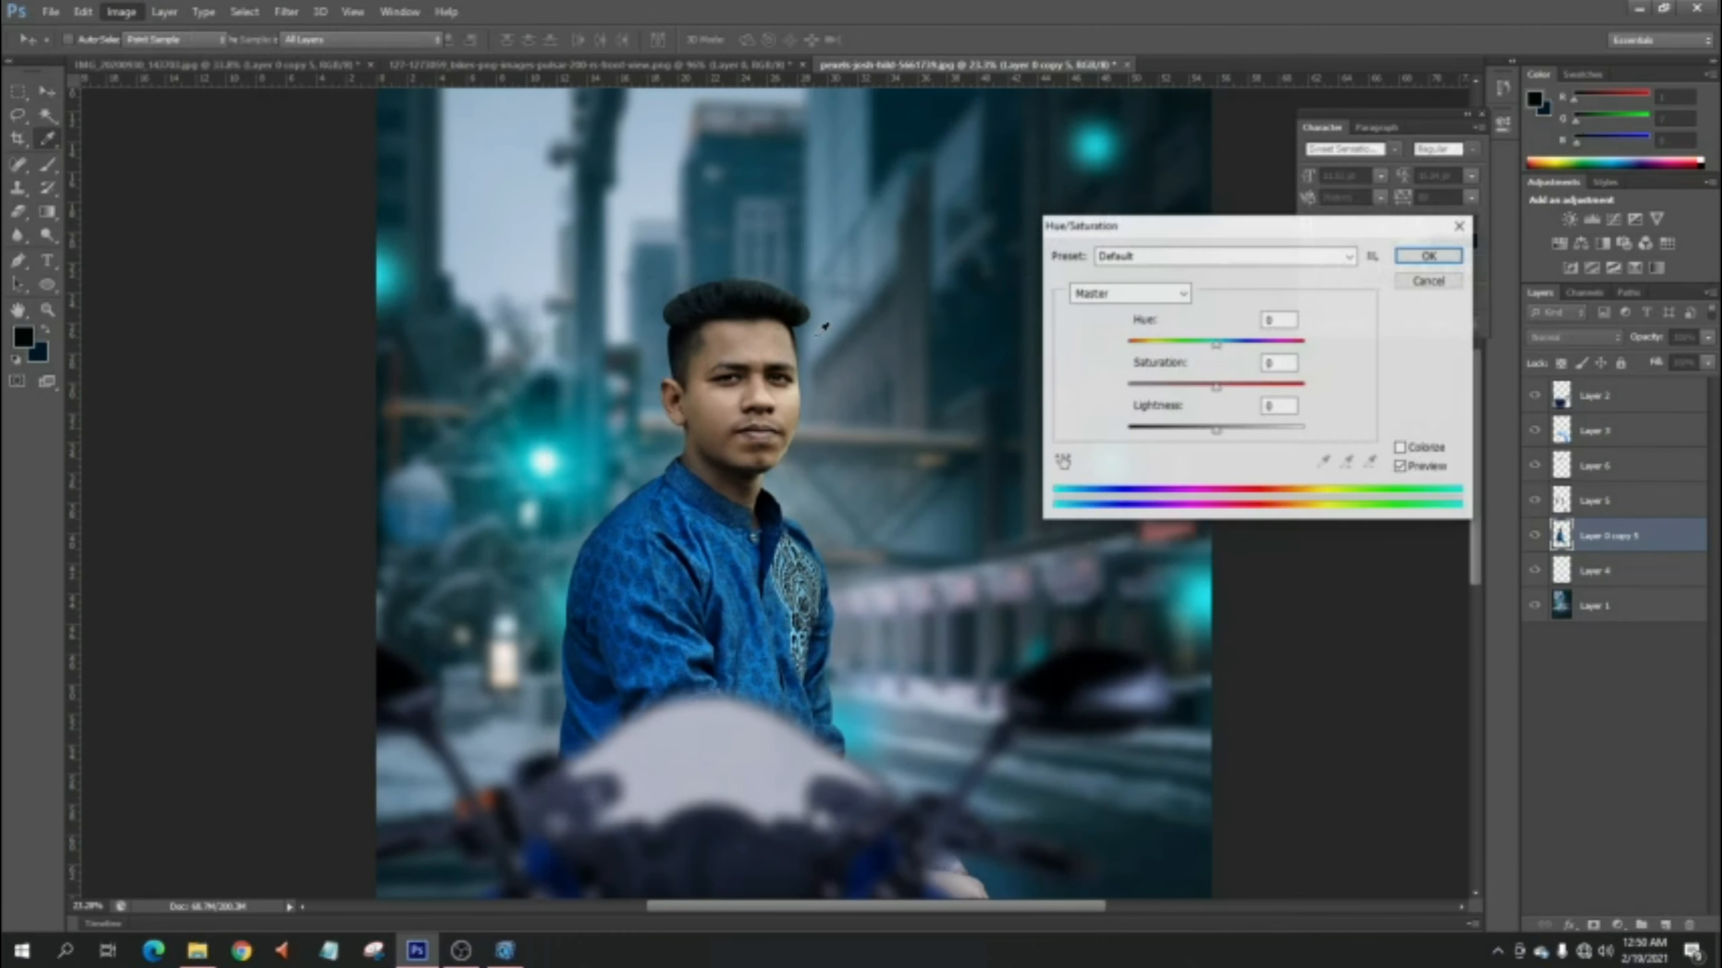
pyautogui.click(1125, 299)
pyautogui.click(1125, 341)
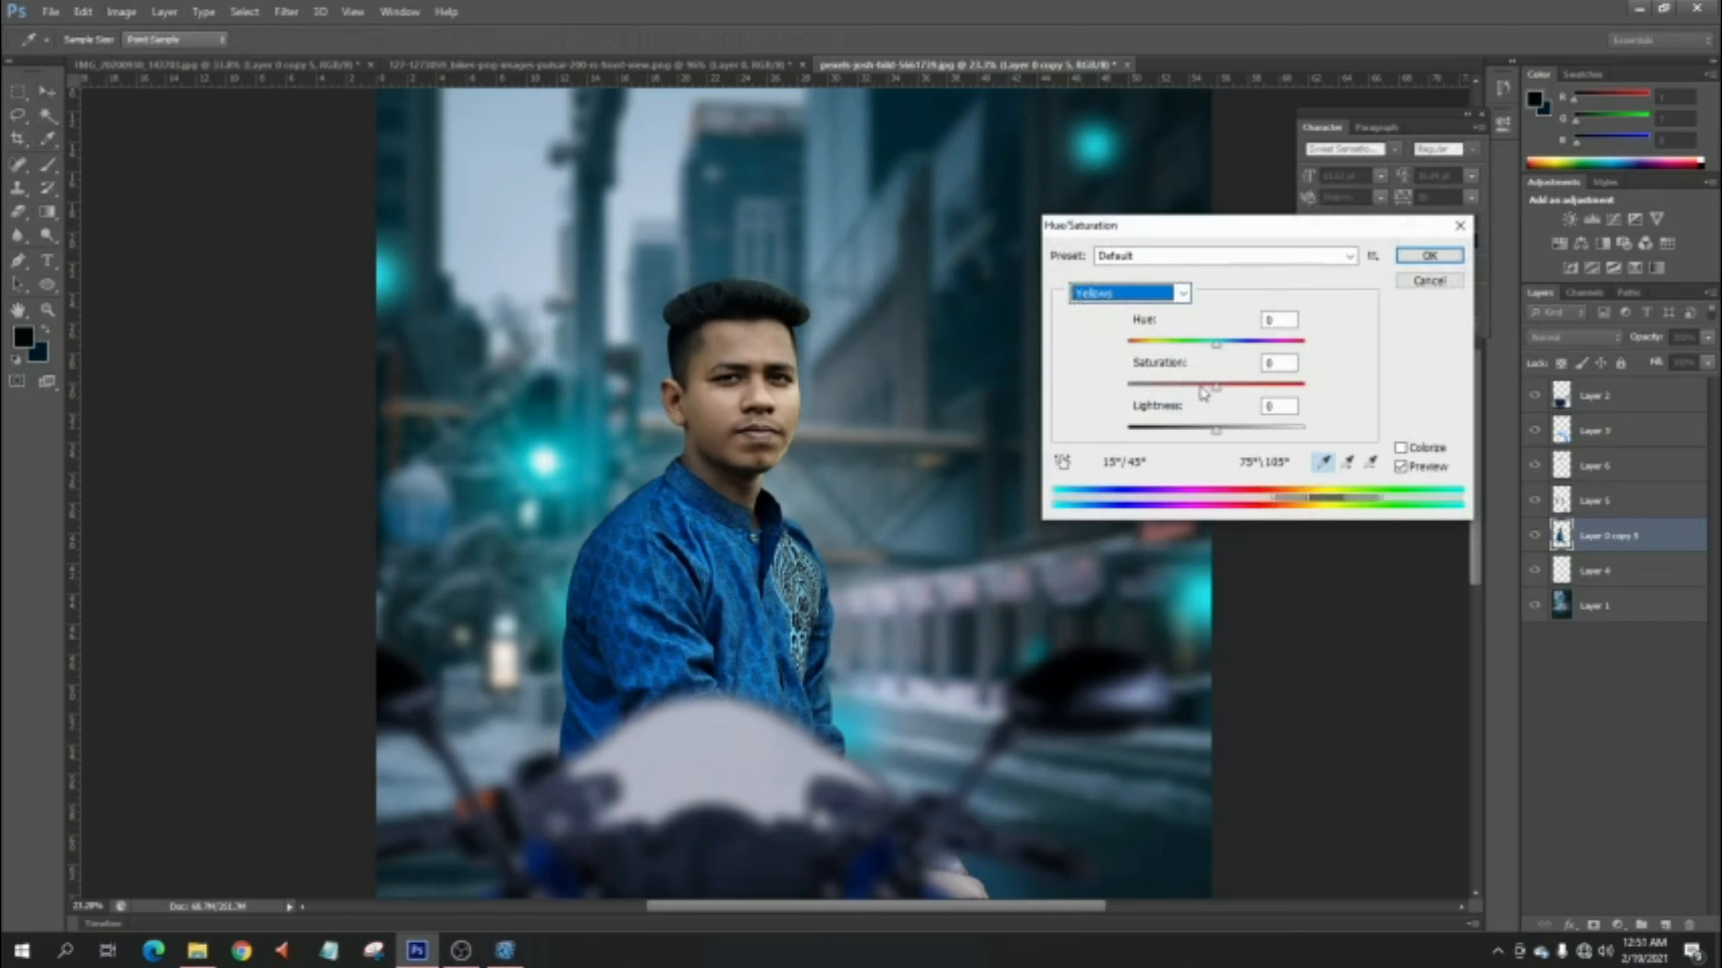
pyautogui.moveTo(1205, 385); pyautogui.dragTo(1165, 417)
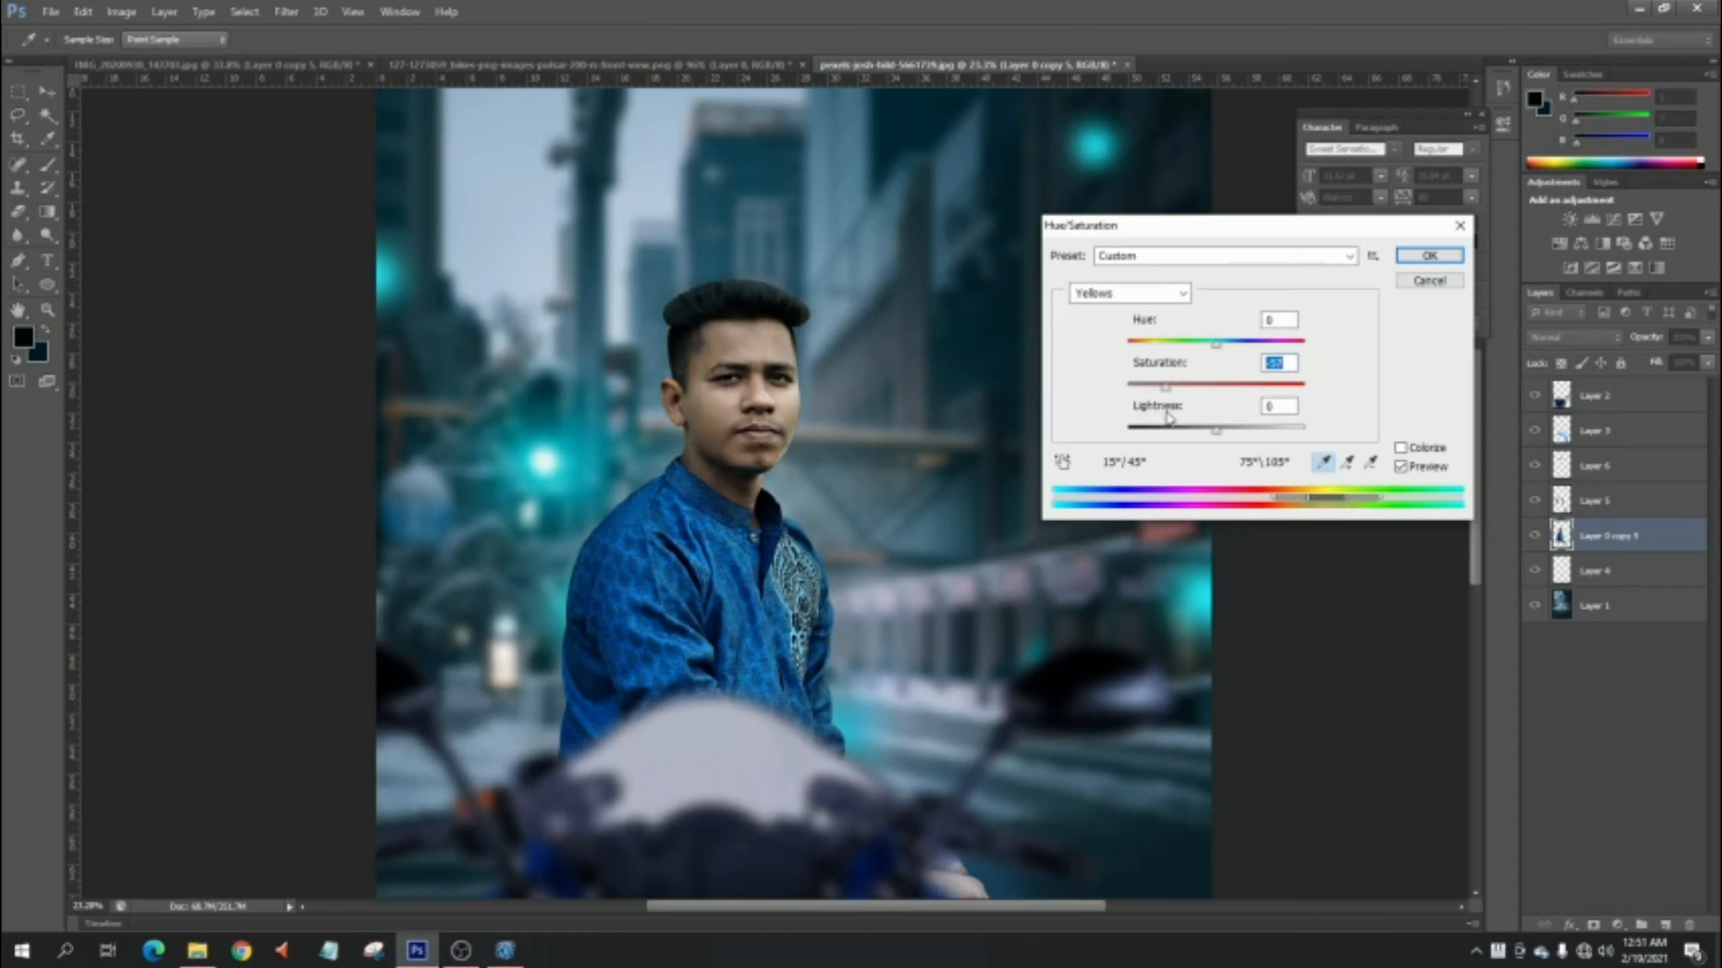
# - Raise the Blues saturation to +10 and apply the Hue/Saturation adjustment
pyautogui.click(1135, 293)
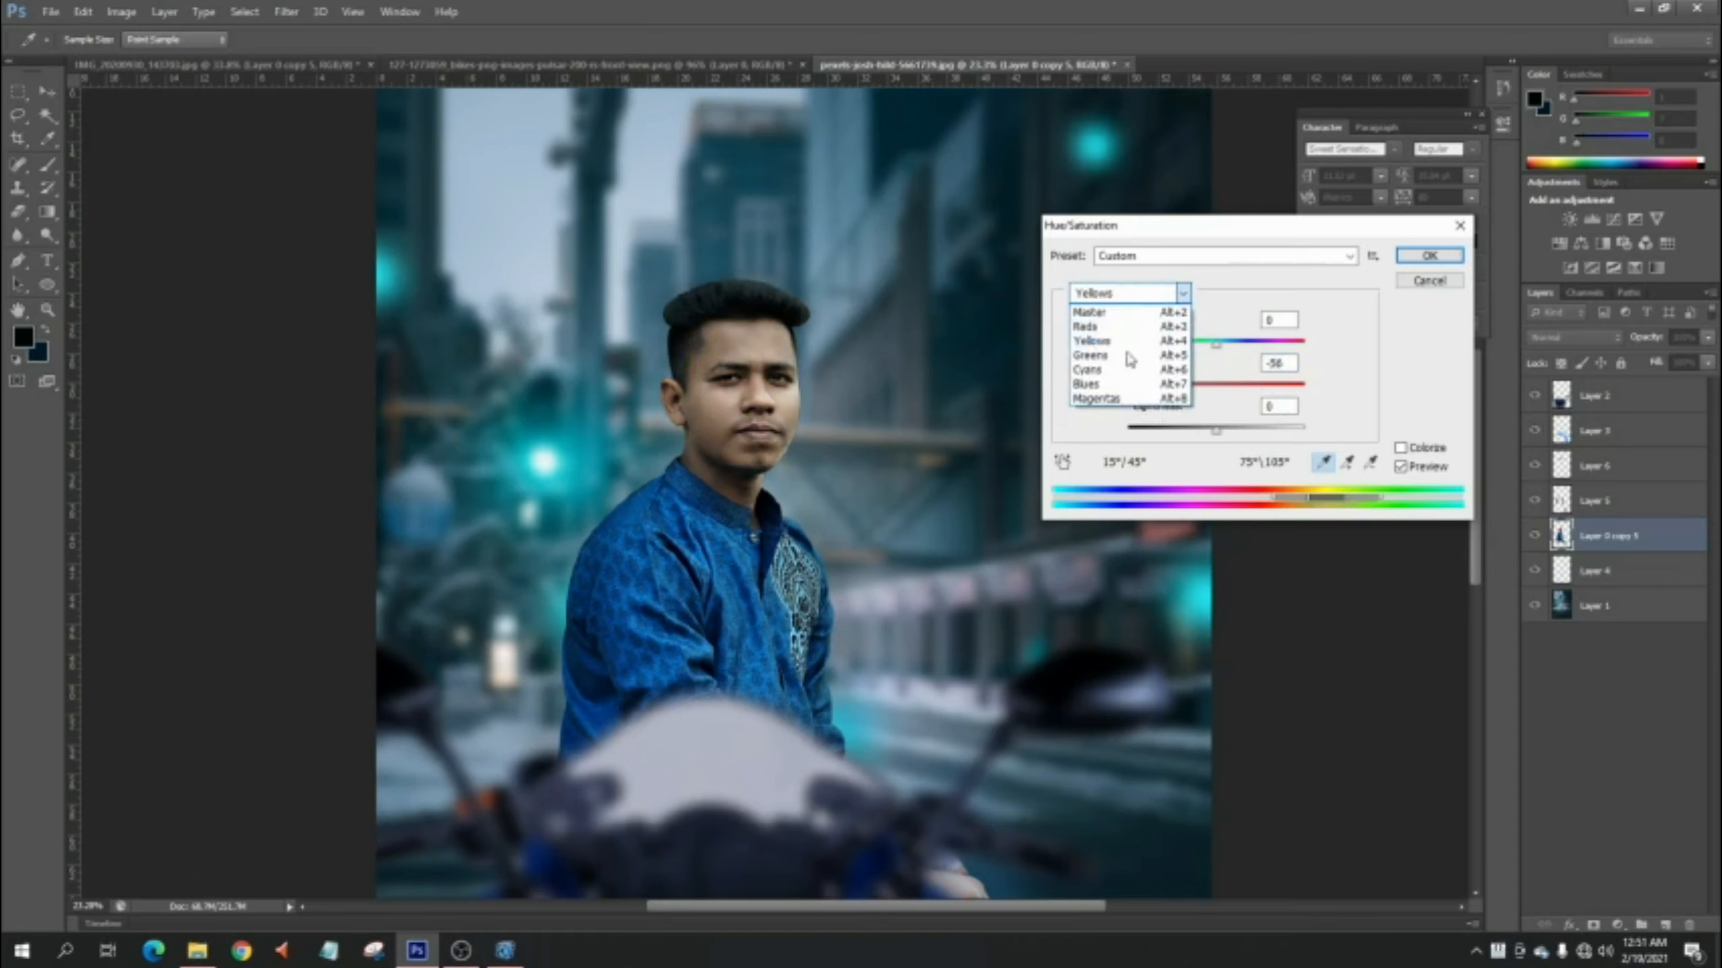
pyautogui.click(1117, 384)
pyautogui.moveTo(1215, 391); pyautogui.dragTo(1226, 389)
pyautogui.click(1424, 259)
pyautogui.press('v')
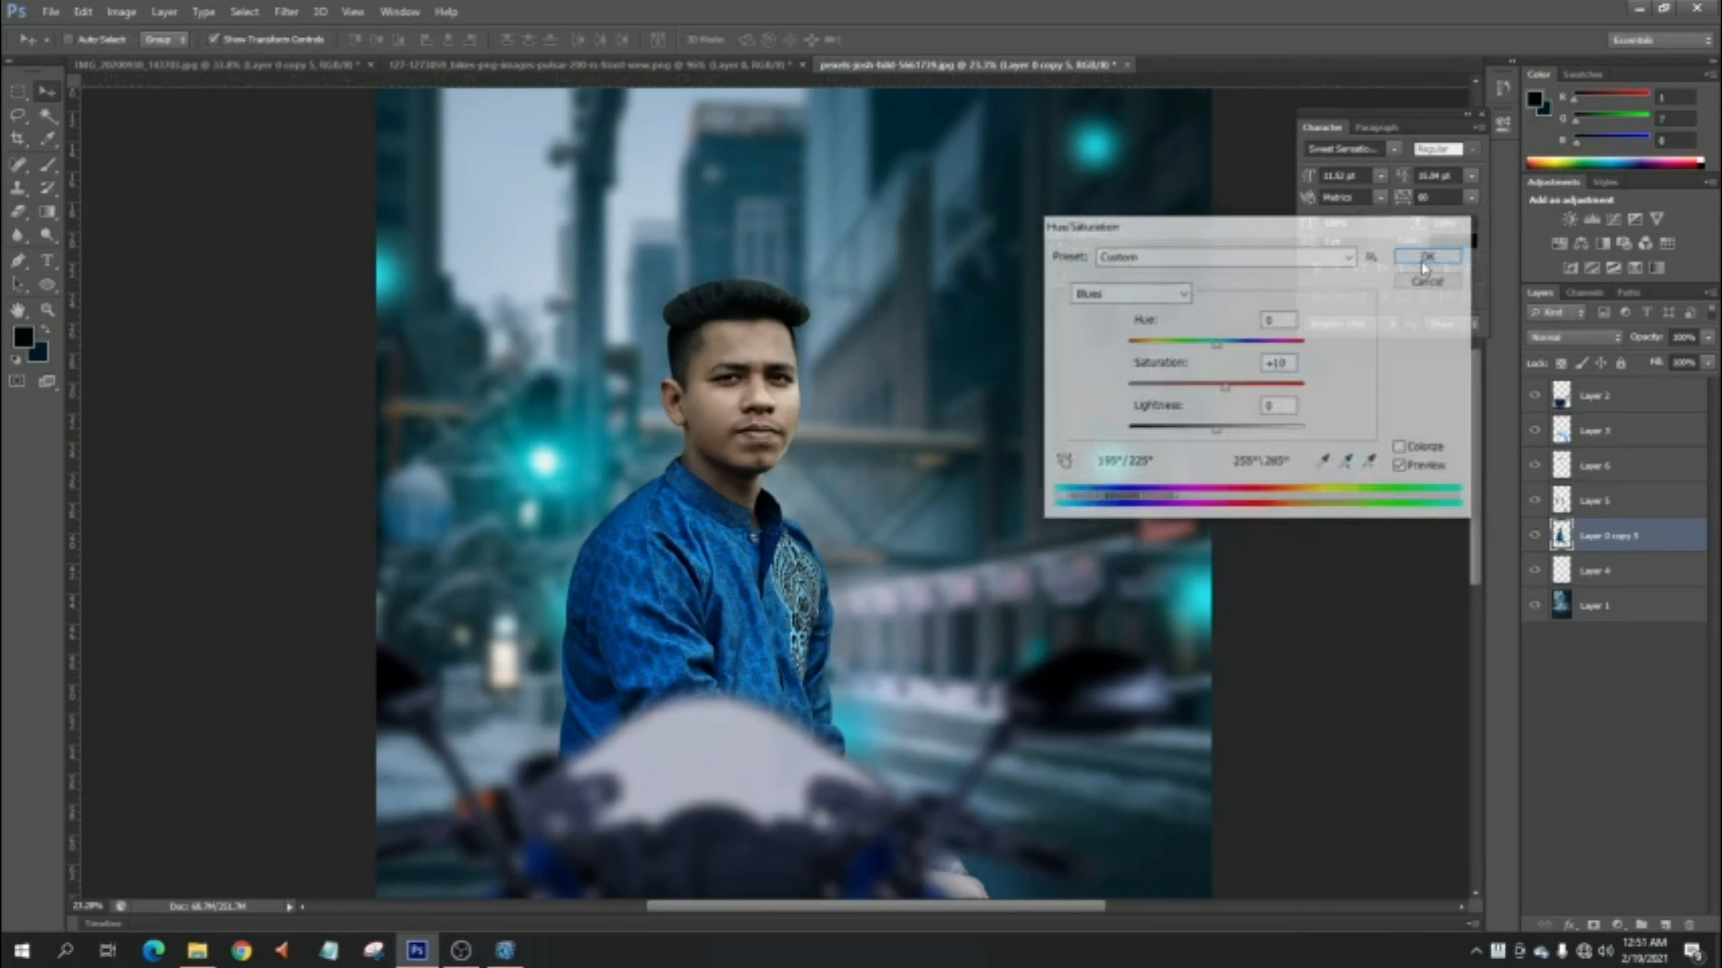
# - Add a new layer directly above Layer 0 copy 5
pyautogui.scroll(2, 743, 395)
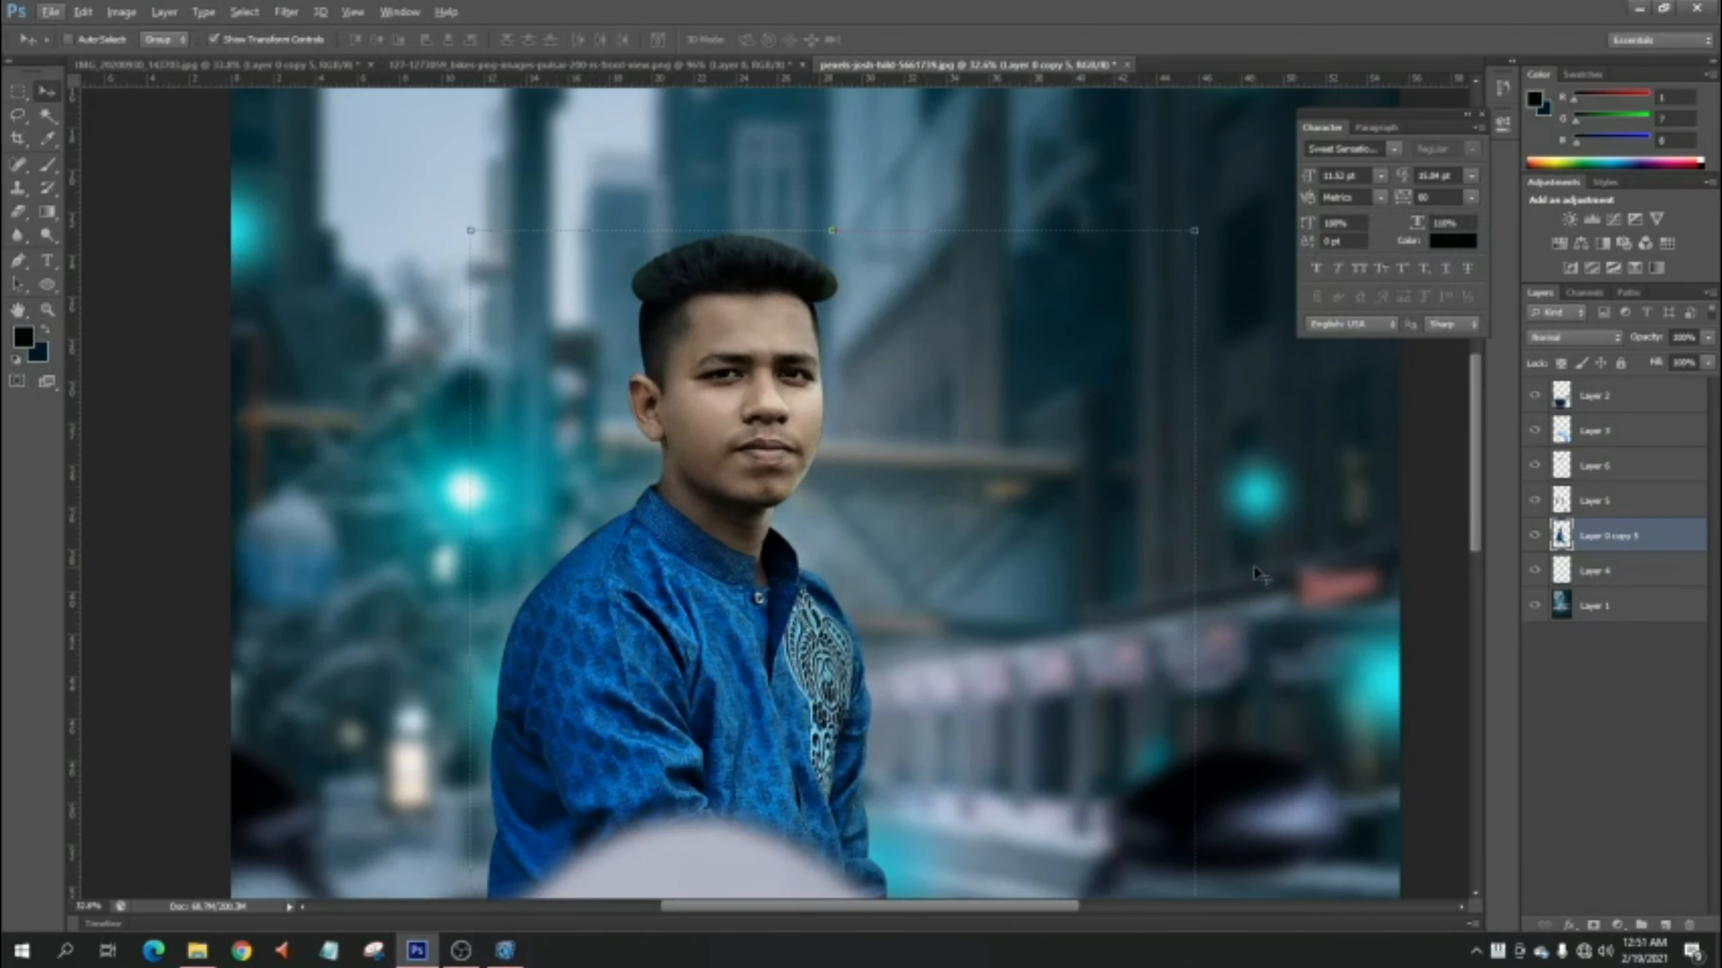
pyautogui.click(1604, 649)
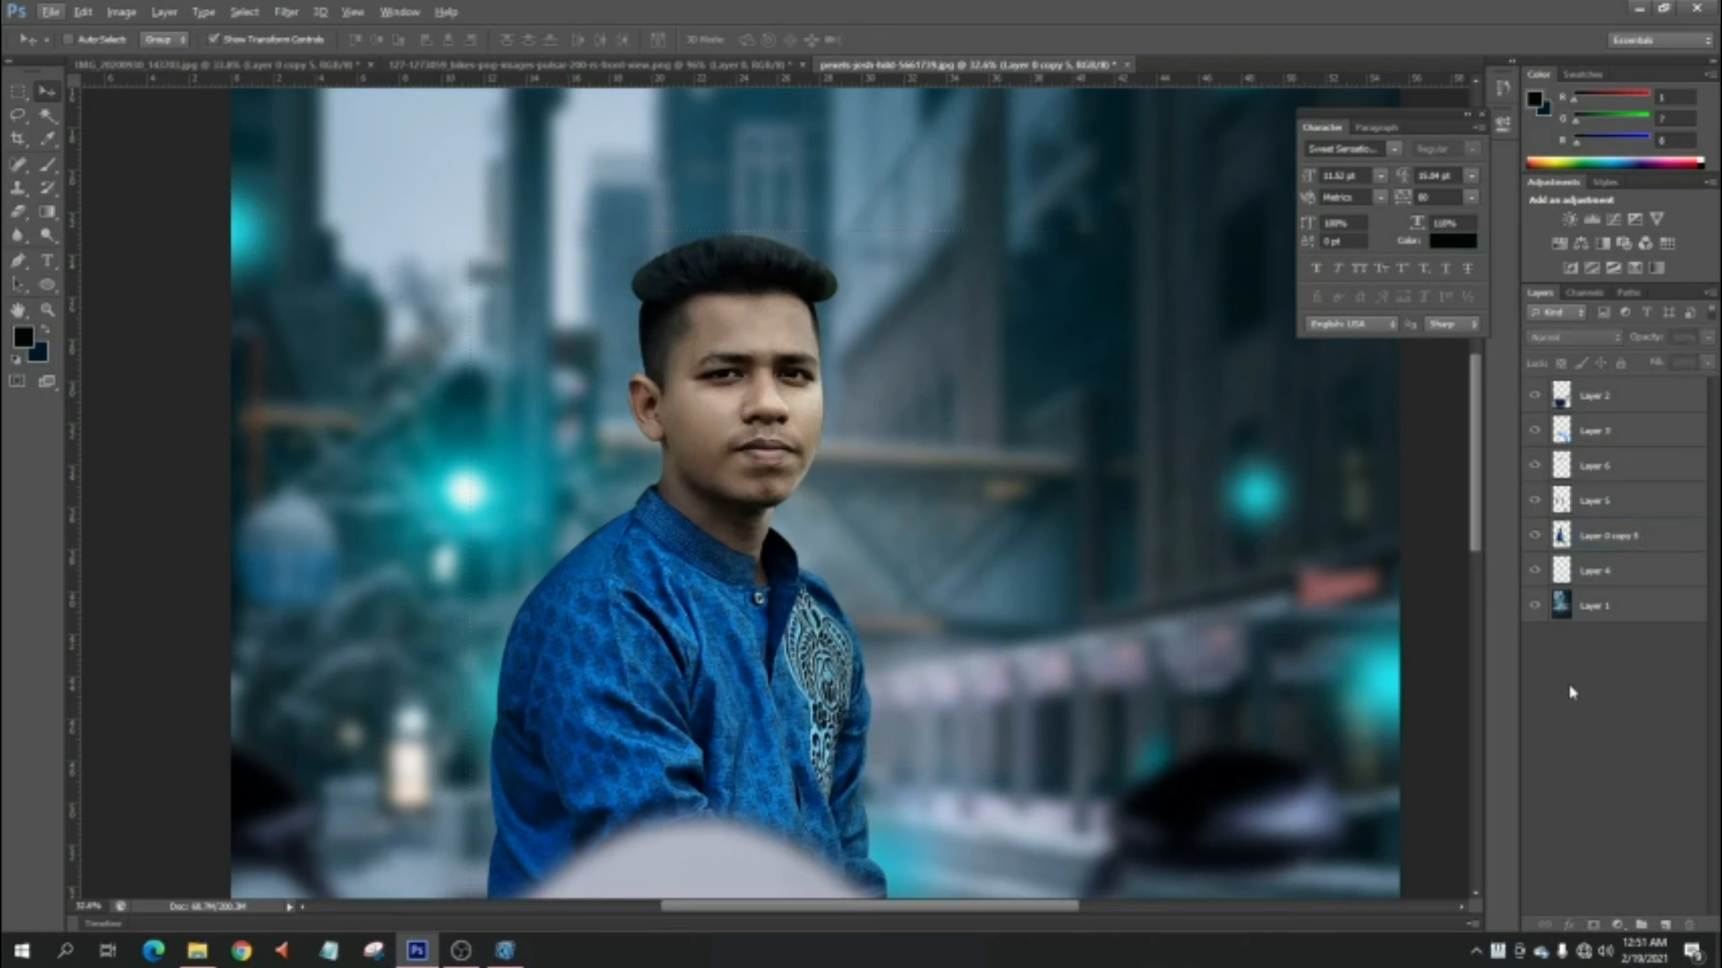
pyautogui.click(1627, 543)
pyautogui.click(1665, 925)
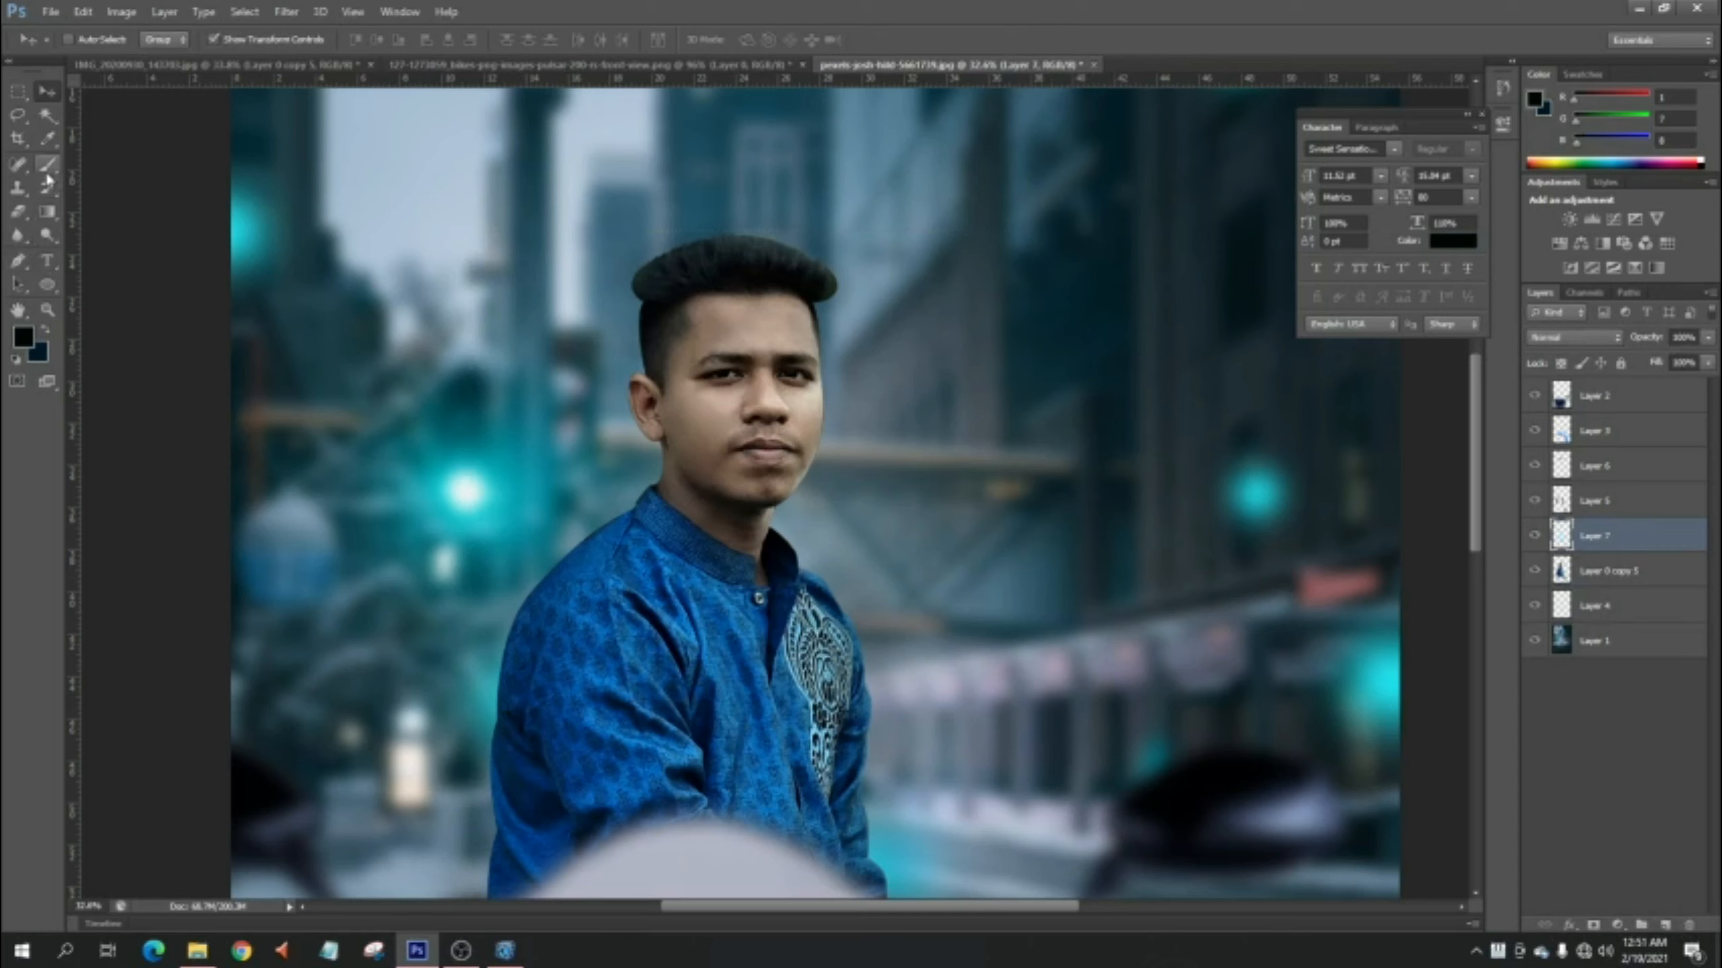
# - Sample the blue of the man's shirt and lighten it to a light blue foreground color
pyautogui.click(47, 139)
pyautogui.click(23, 337)
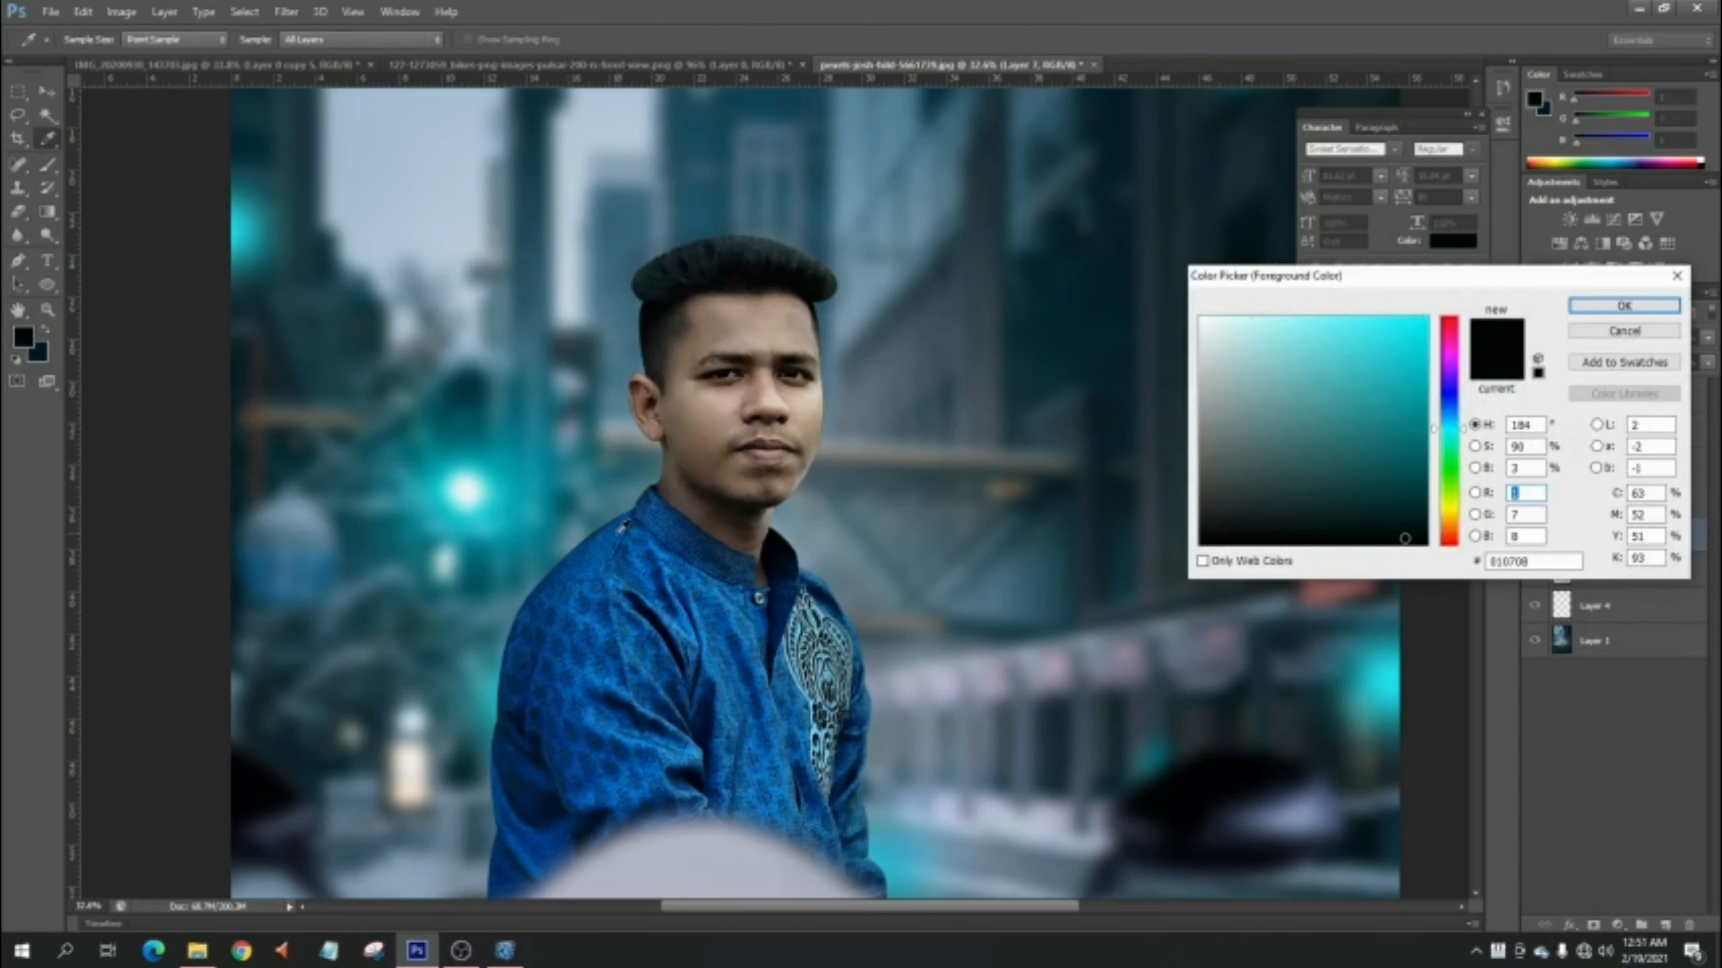
pyautogui.click(604, 521)
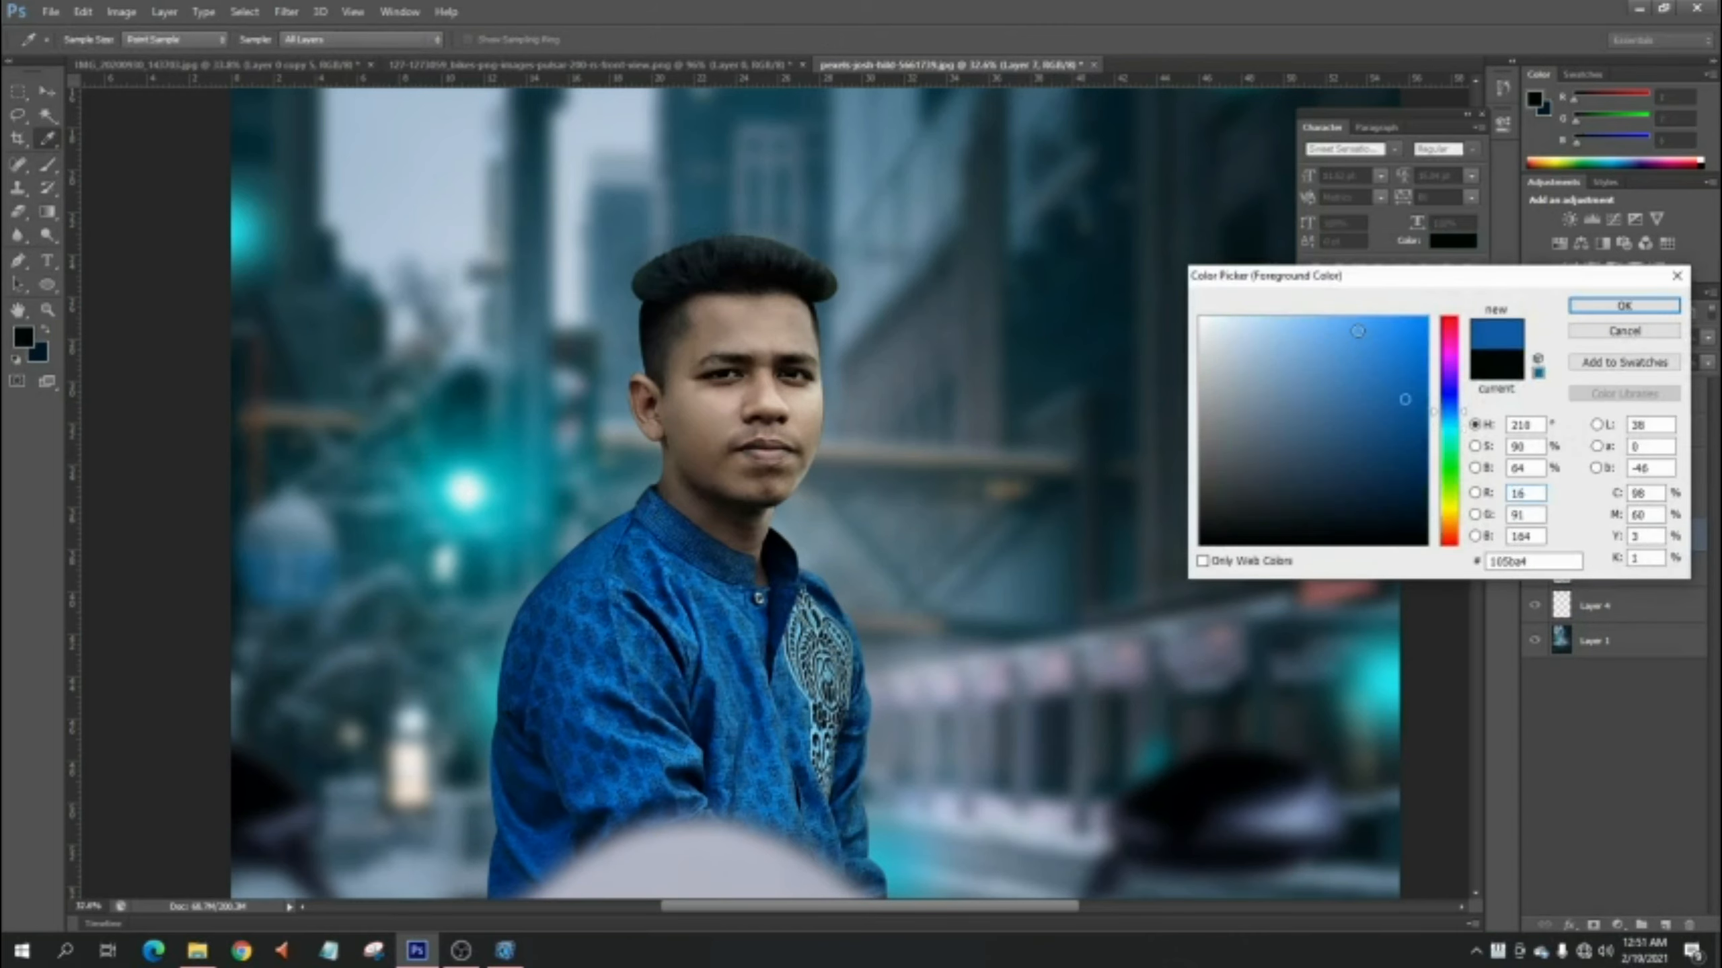
pyautogui.click(1353, 324)
pyautogui.click(1320, 321)
pyautogui.click(1597, 308)
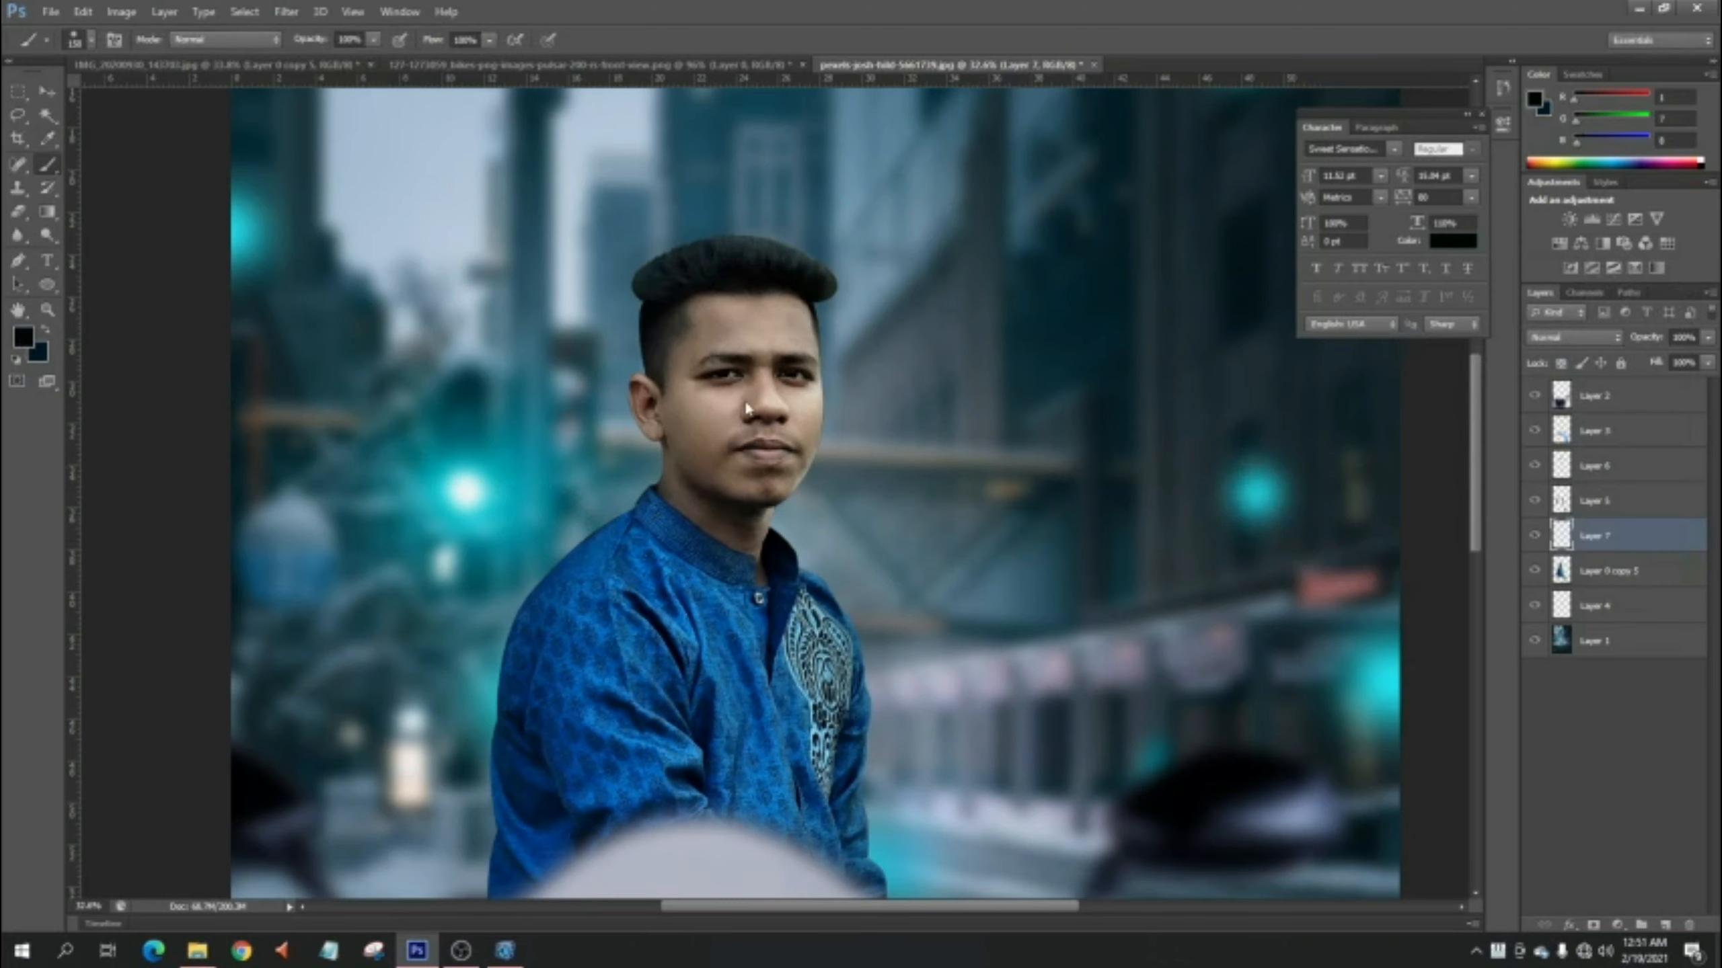
# - Choose a large soft round brush and paint one light blue dab over the man's face on Layer 7
pyautogui.scroll(-2, 736, 410)
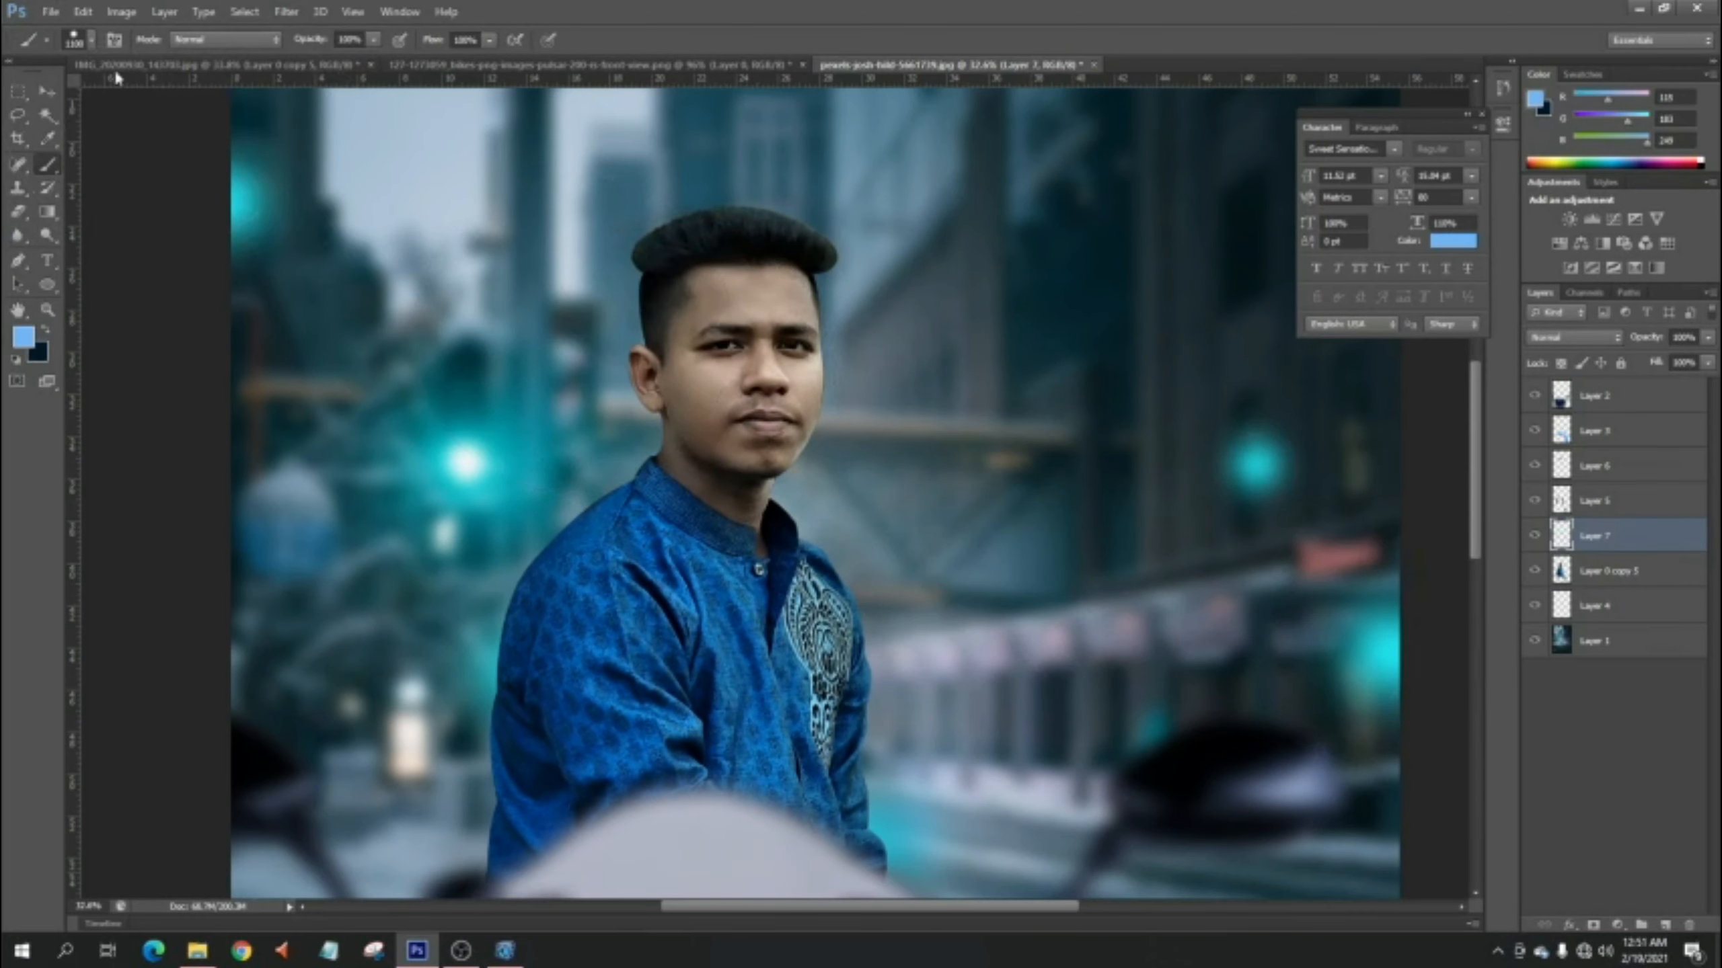
pyautogui.click(91, 41)
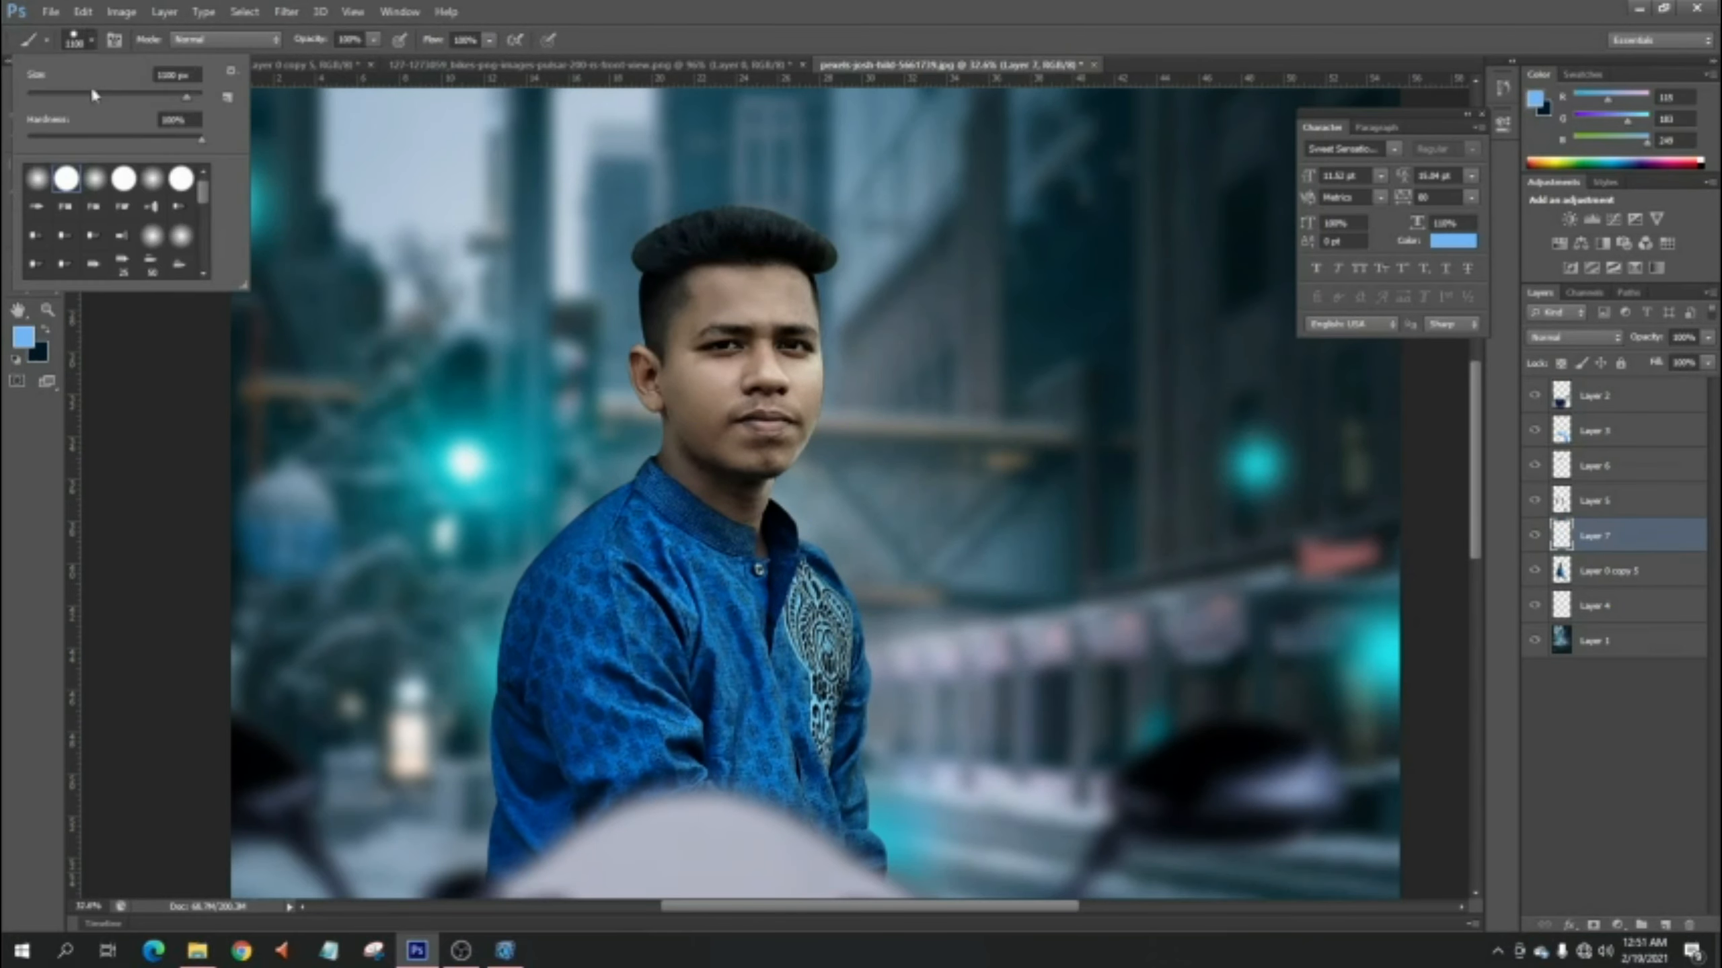
pyautogui.click(95, 178)
pyautogui.click(85, 38)
pyautogui.click(742, 372)
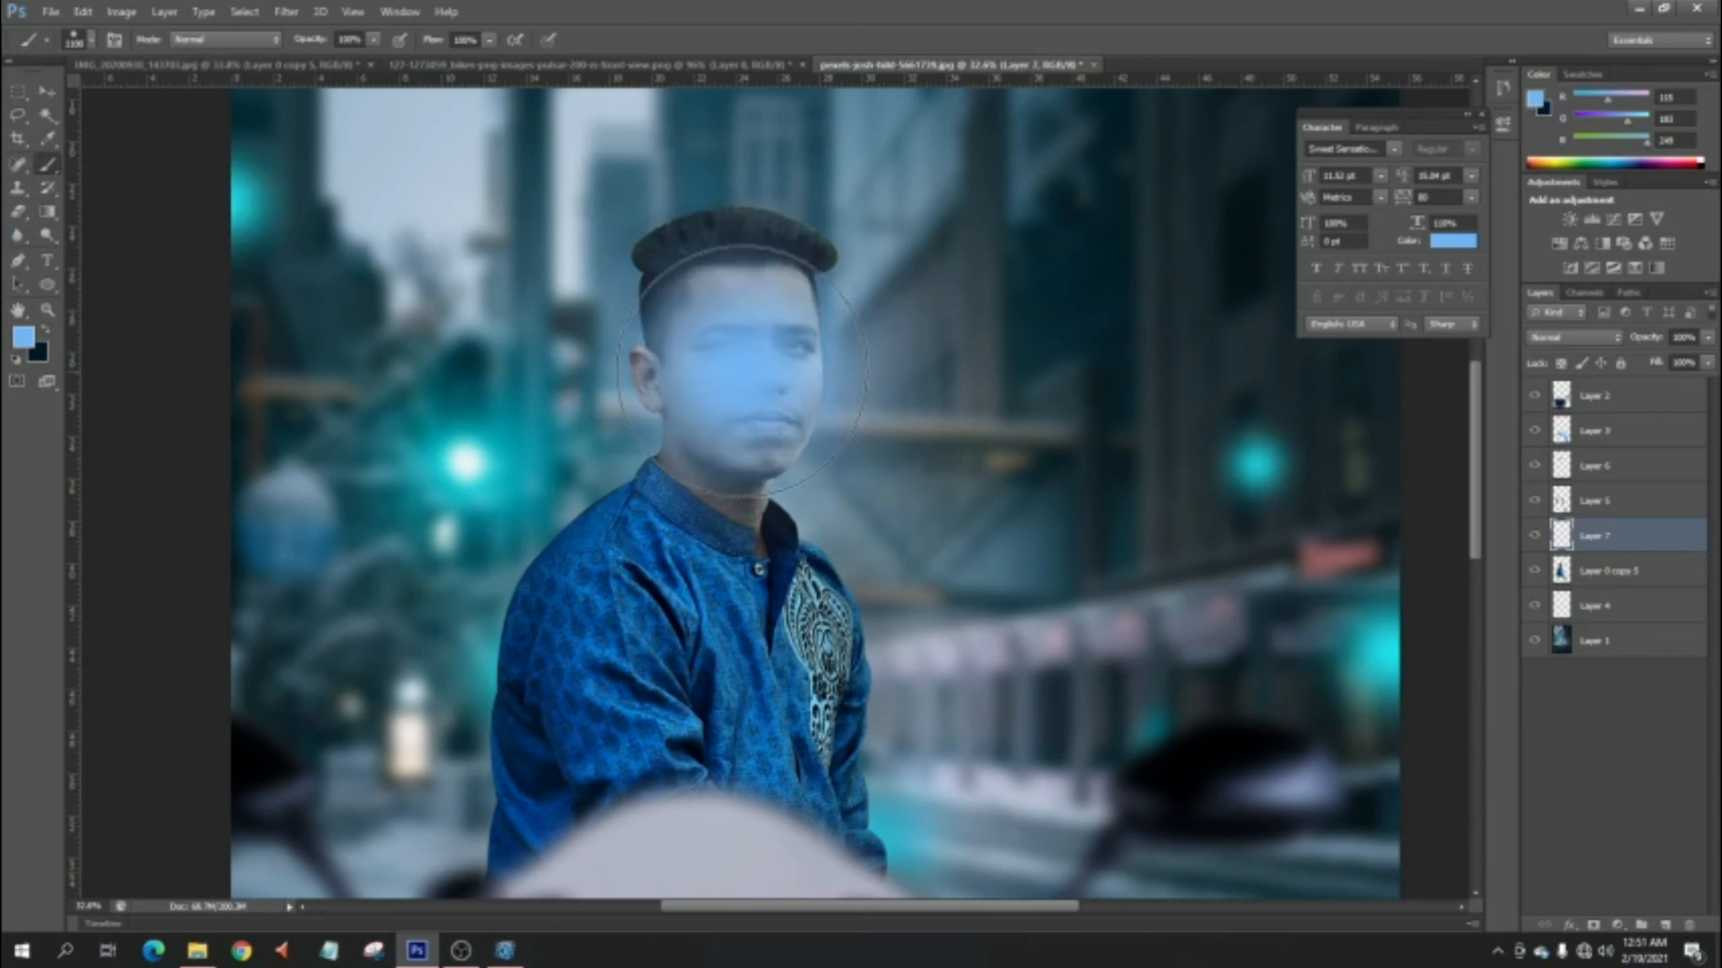
pyautogui.press('v')
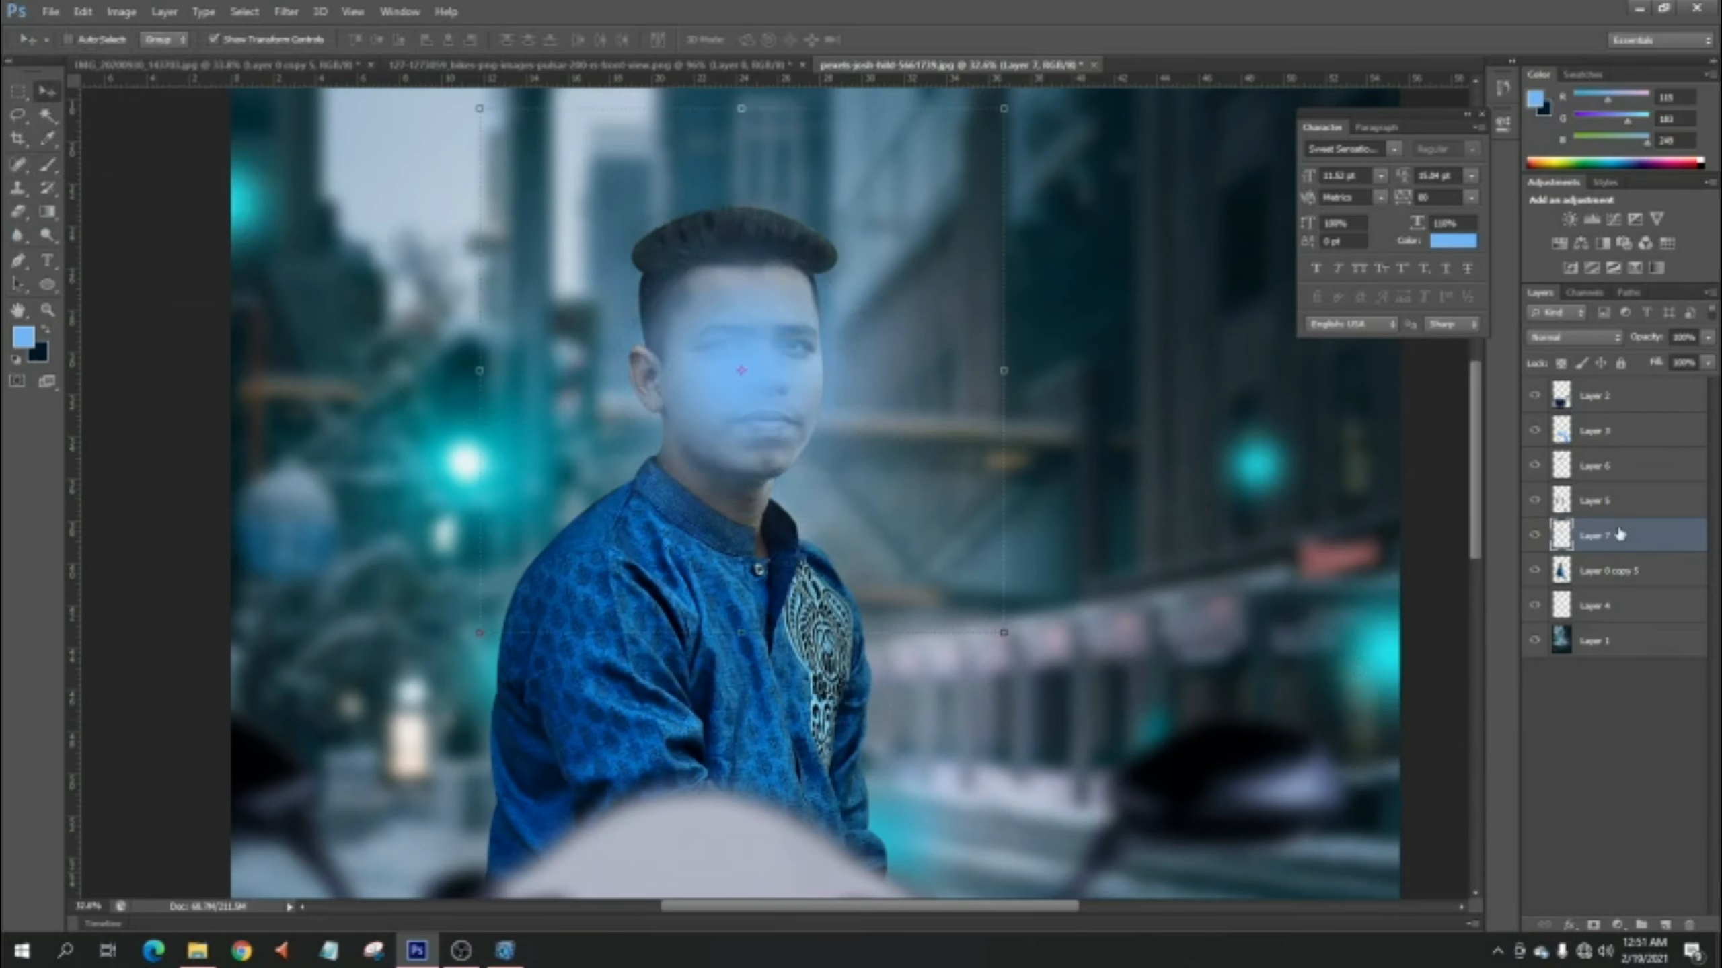
# - Lower Layer 7's opacity to about 9% and compare the image with the blue glow hidden and shown
pyautogui.click(1708, 337)
pyautogui.moveTo(1643, 358); pyautogui.dragTo(1623, 358)
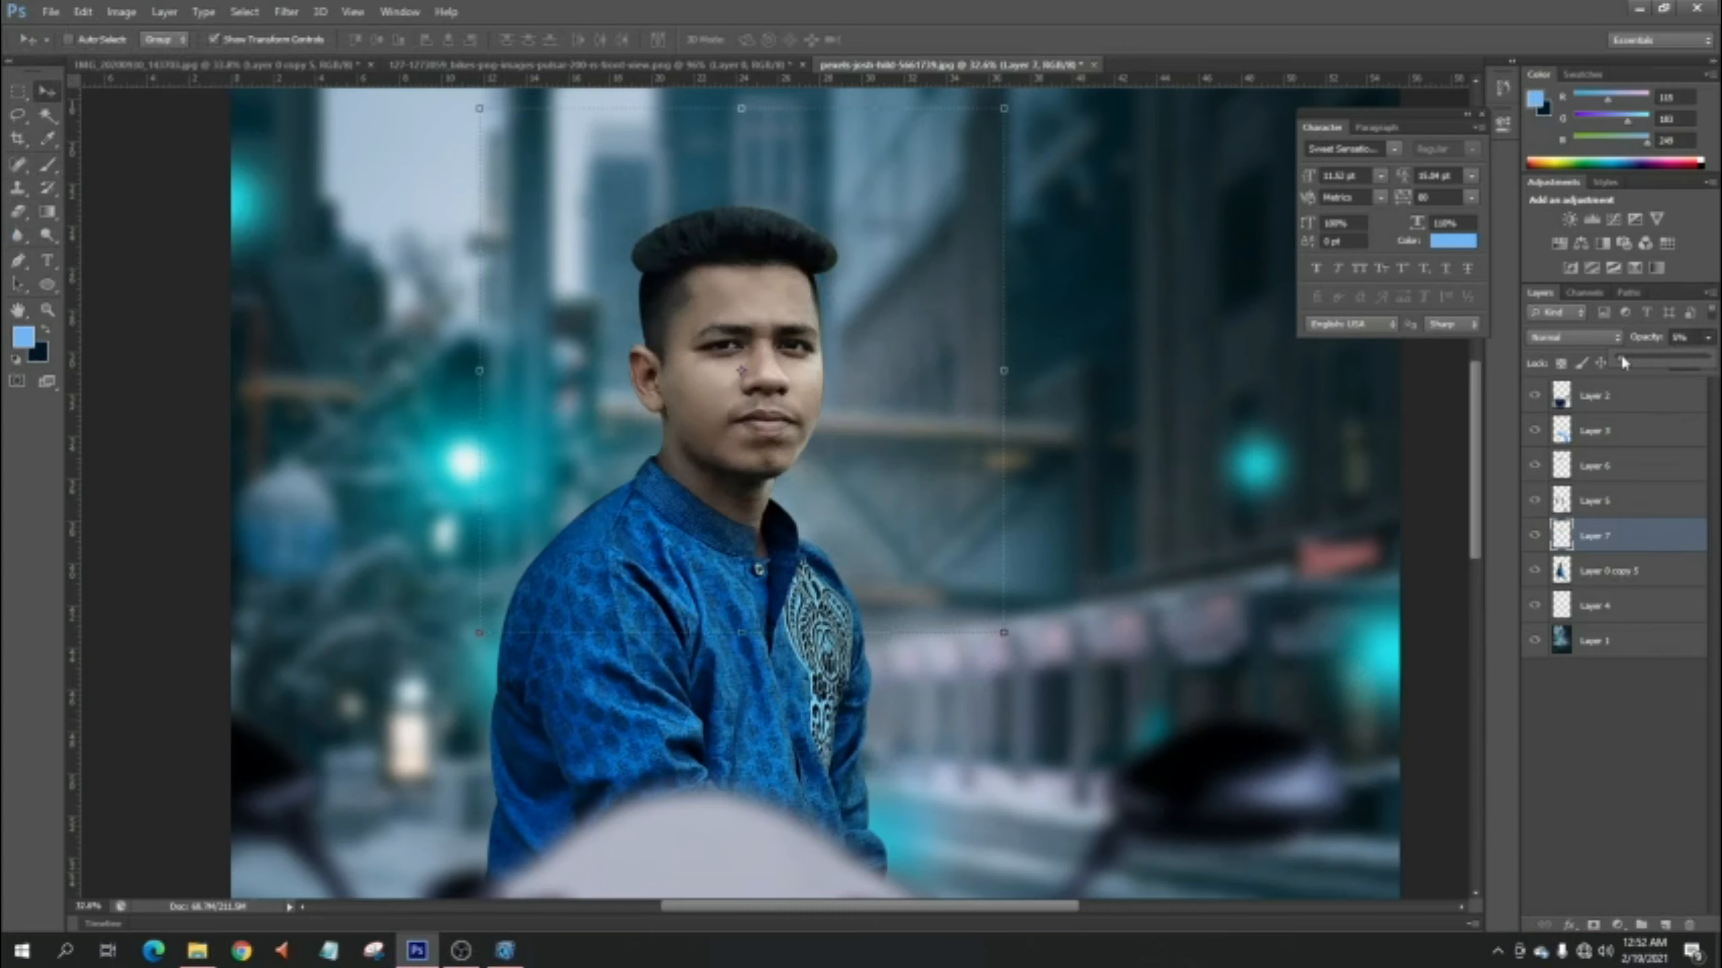
pyautogui.click(1536, 537)
pyautogui.click(1536, 538)
pyautogui.hotkey('ctrl', '0')
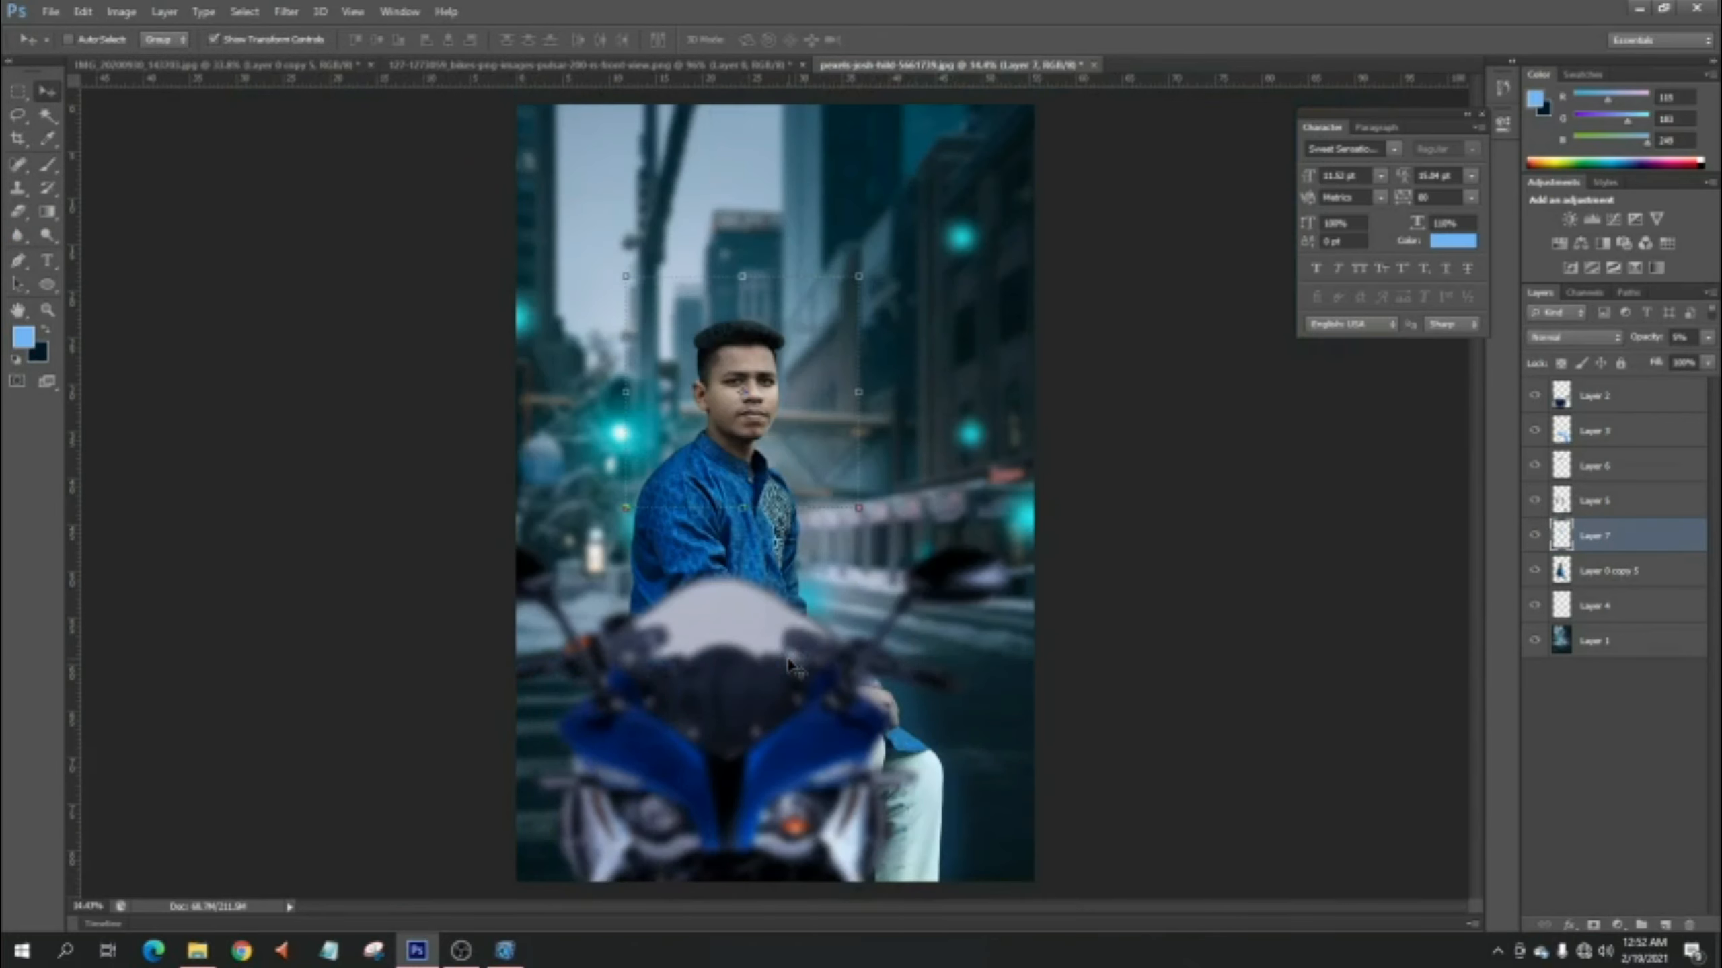
# - Check Layer 7's opacity setting, and review the composite up close and as a whole with no layer selected
pyautogui.click(1574, 675)
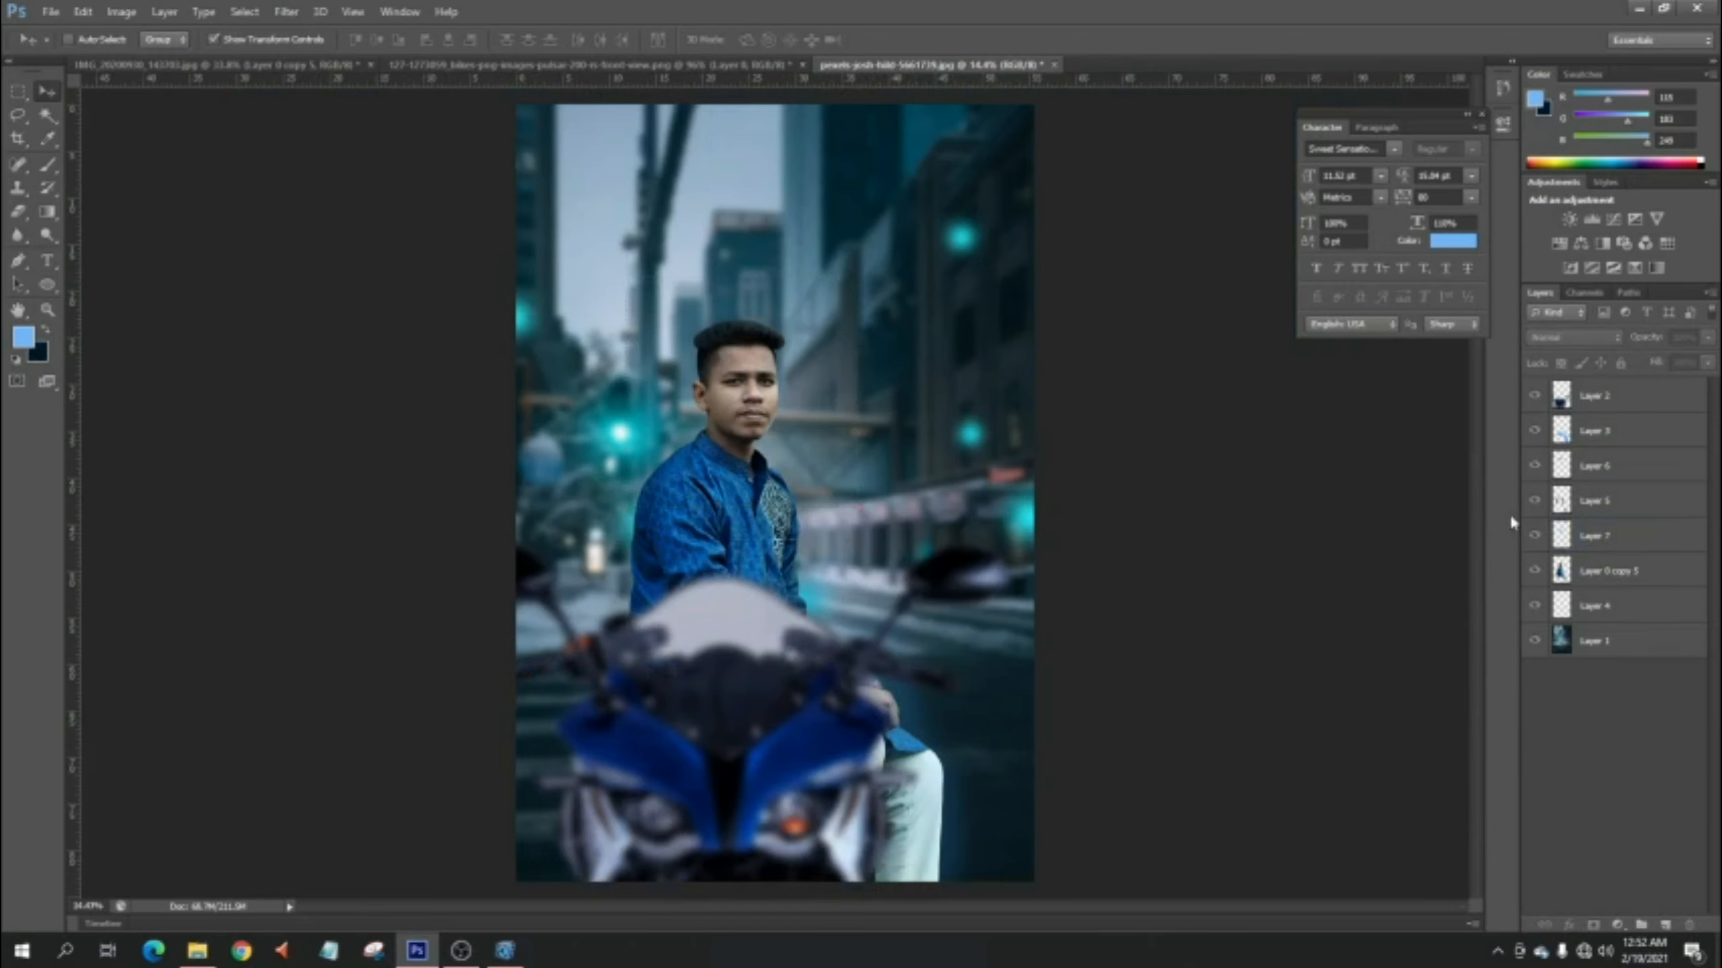
pyautogui.click(1606, 545)
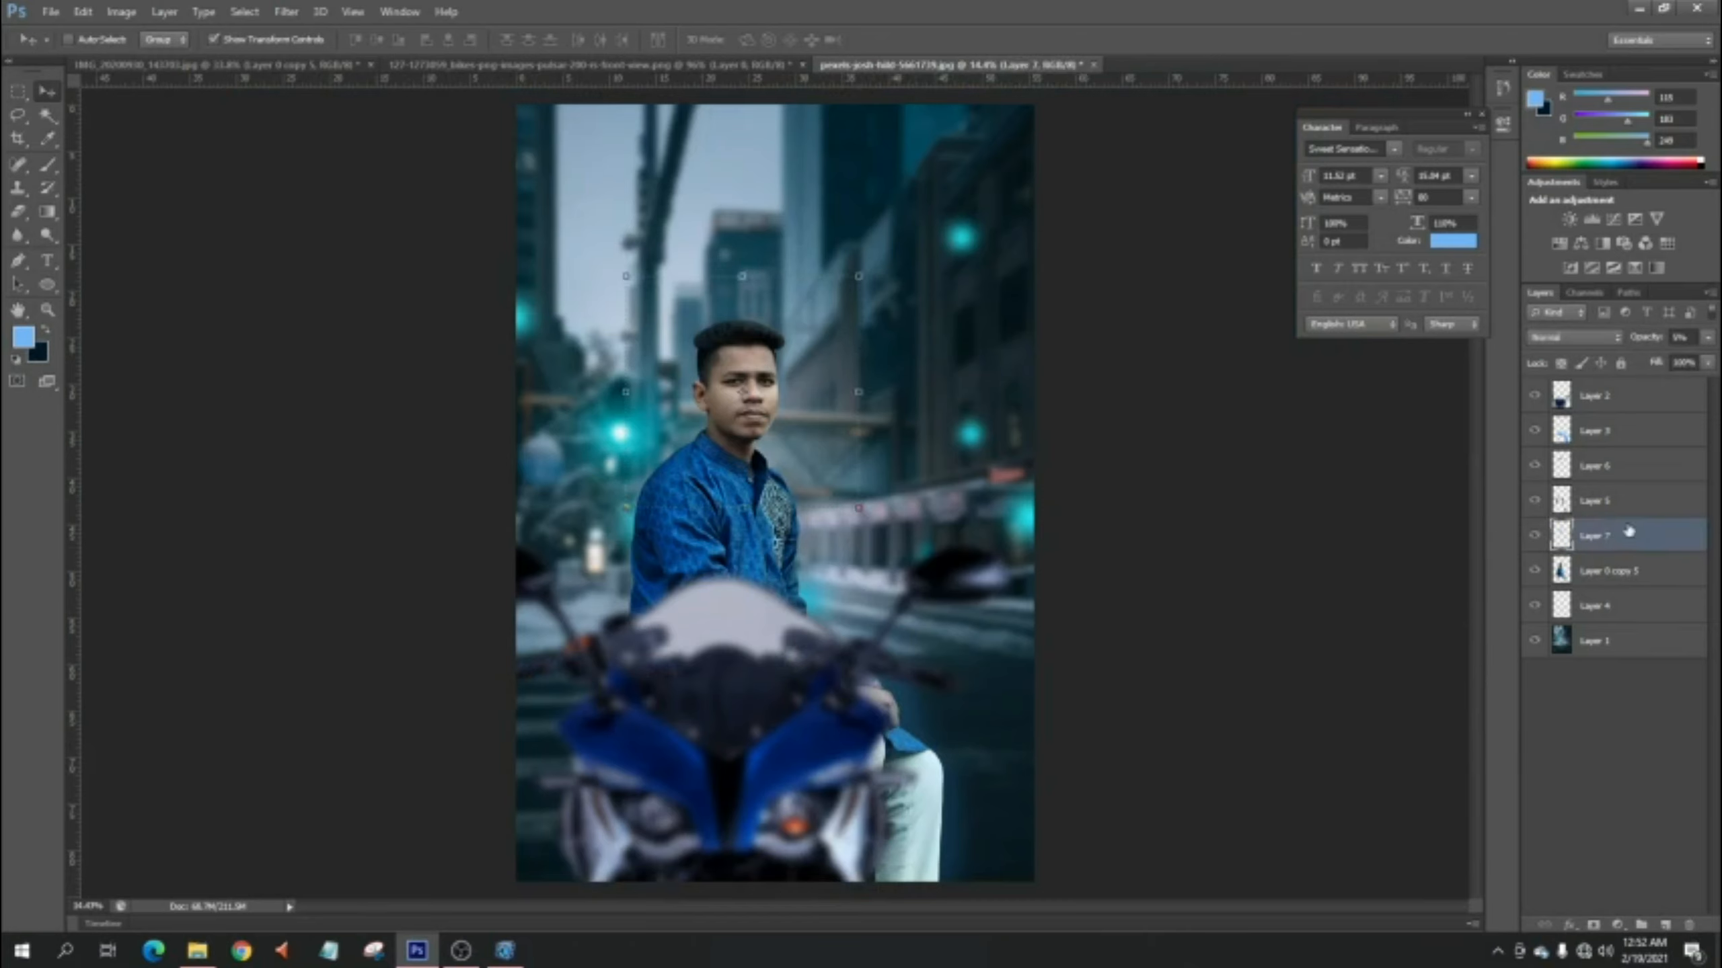
pyautogui.click(1708, 337)
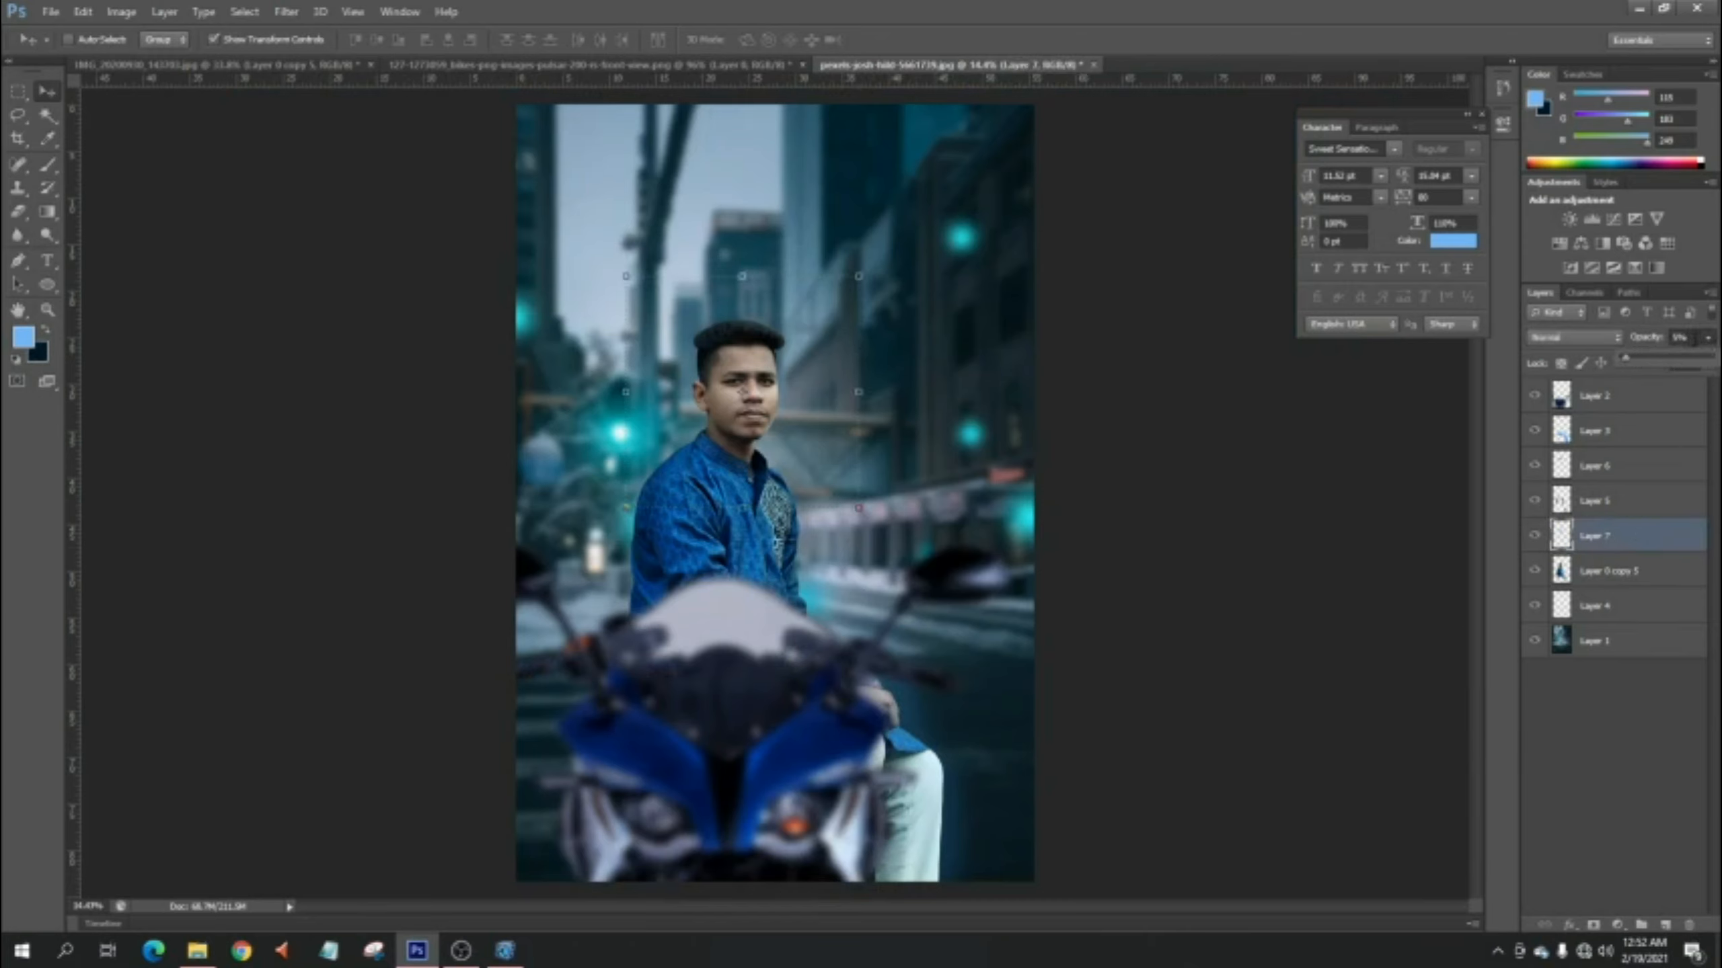
pyautogui.click(1682, 337)
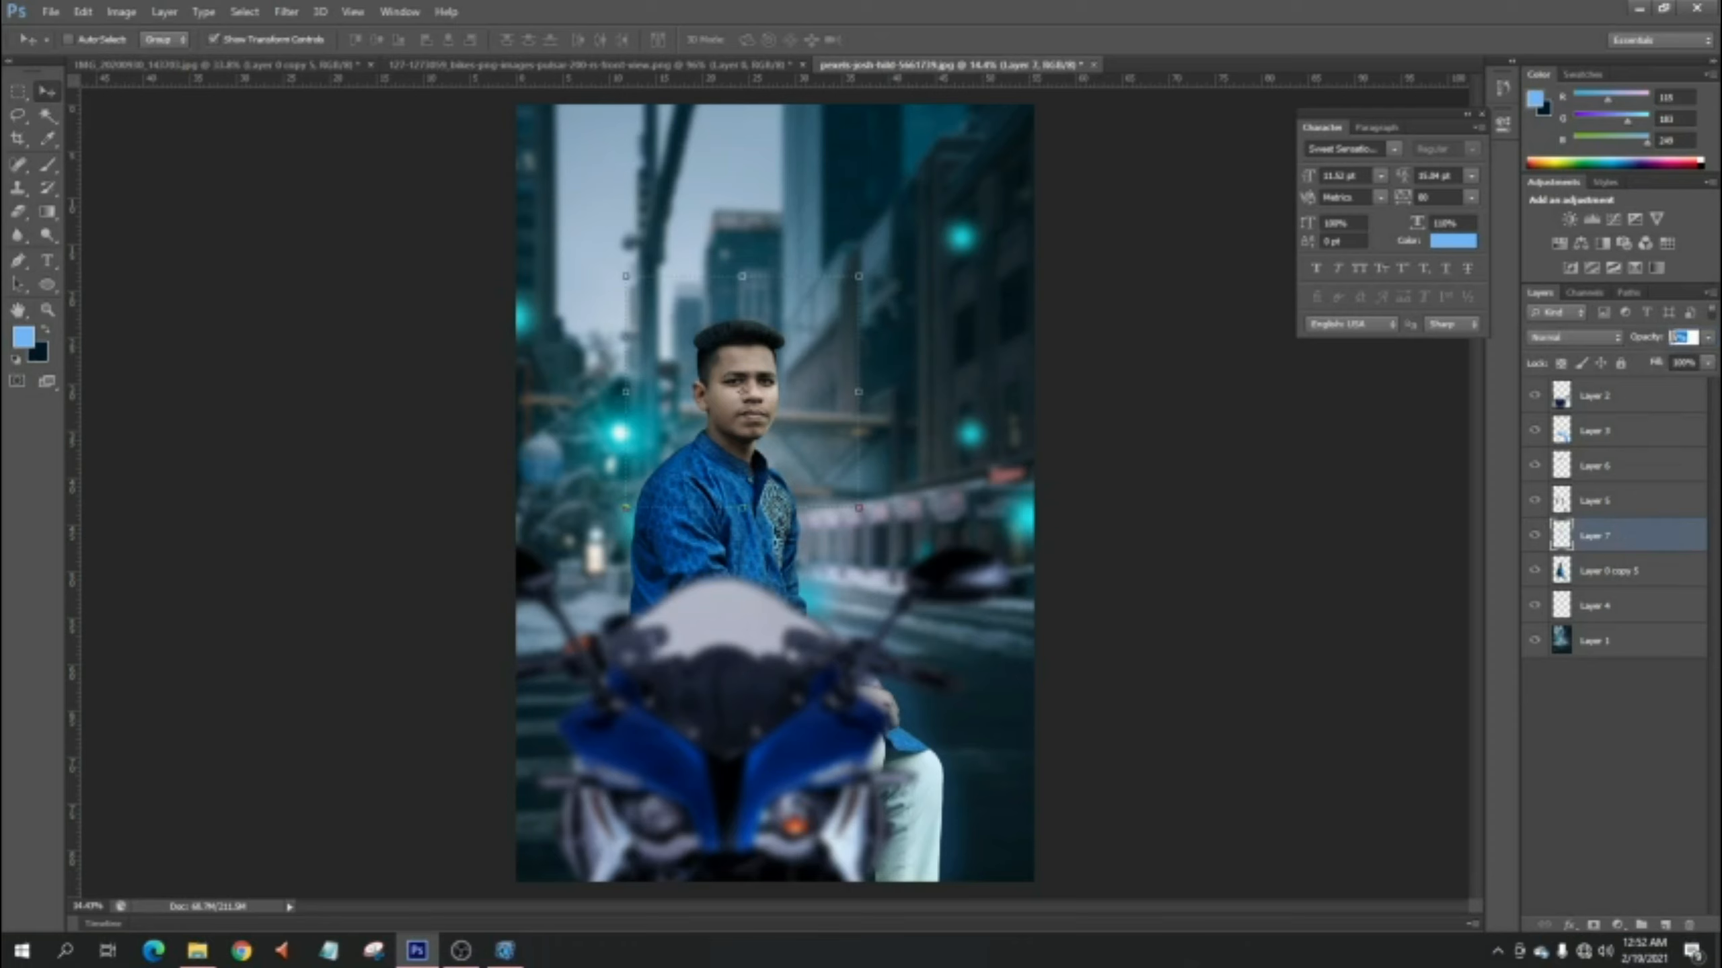
pyautogui.click(1673, 730)
pyautogui.scroll(5, 736, 384)
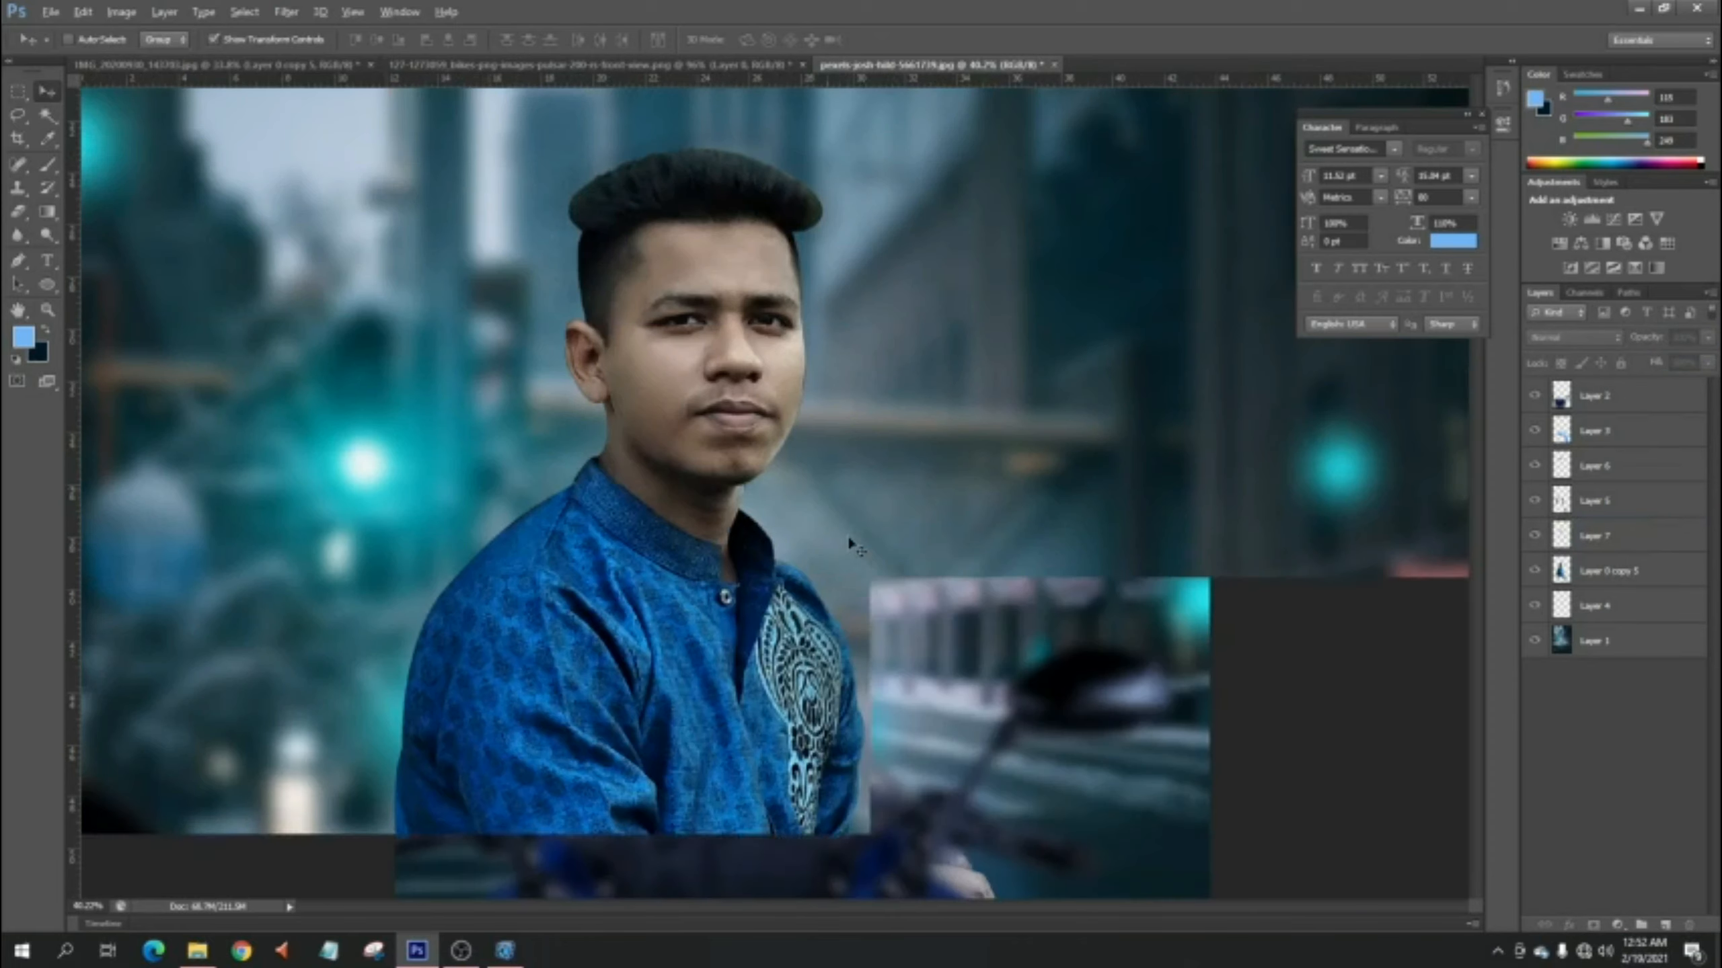
pyautogui.hotkey('ctrl', '0')
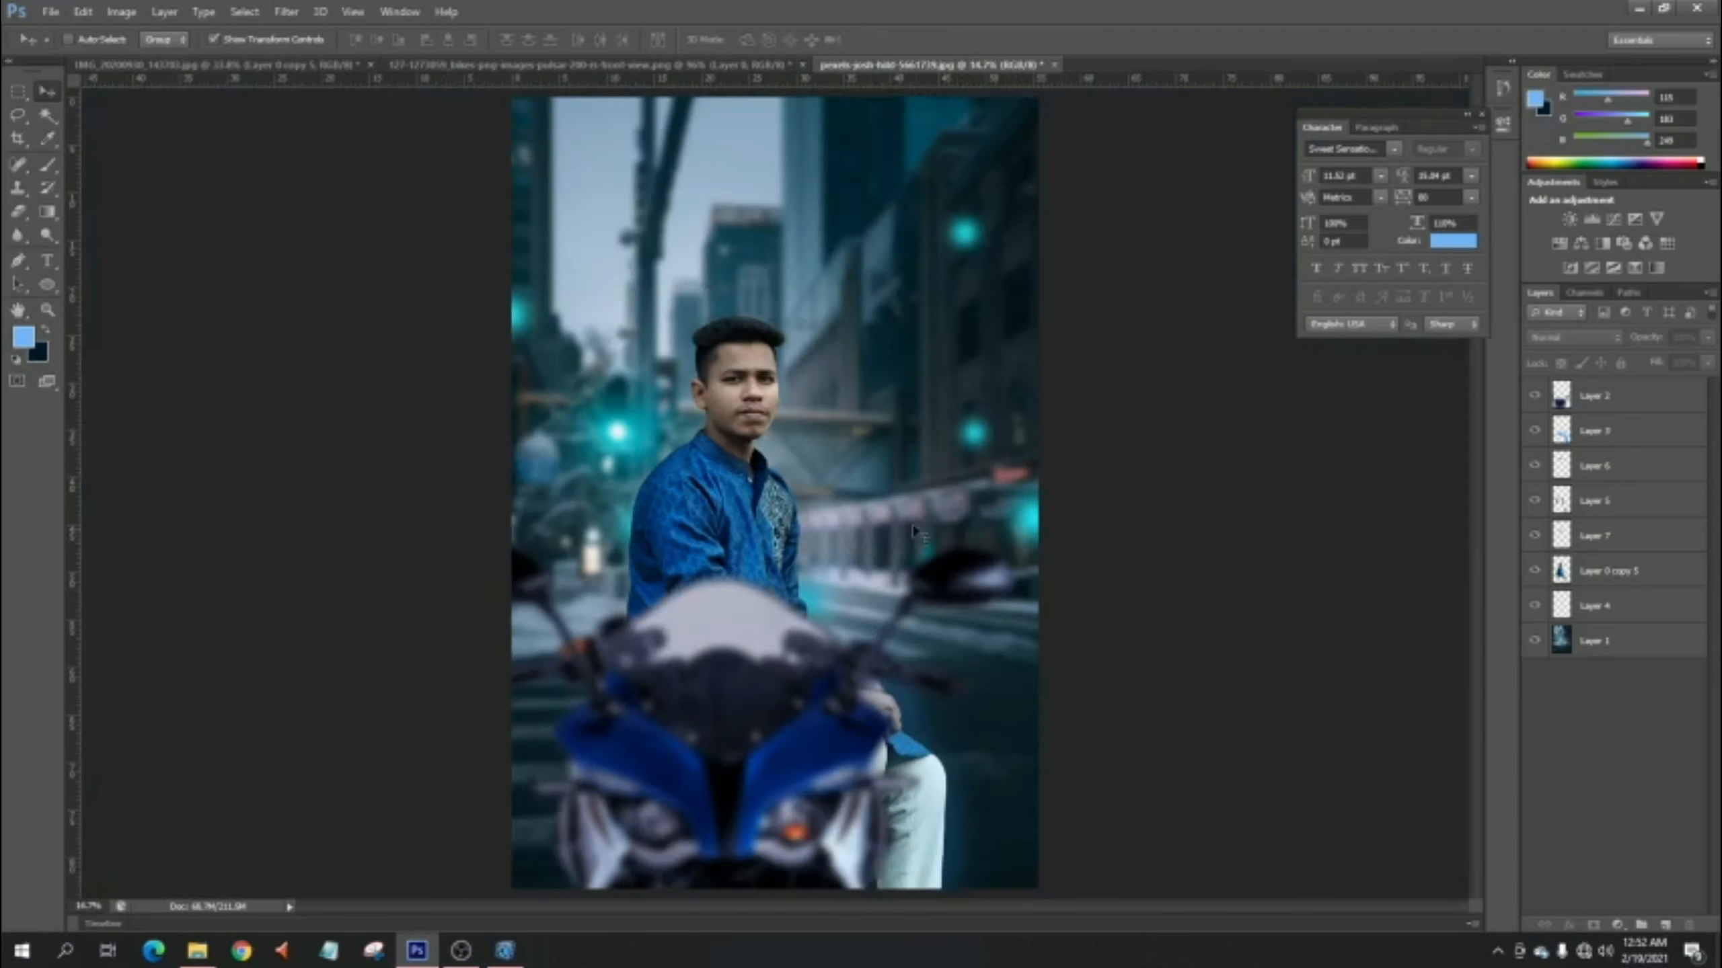
pyautogui.scroll(1, 908, 488)
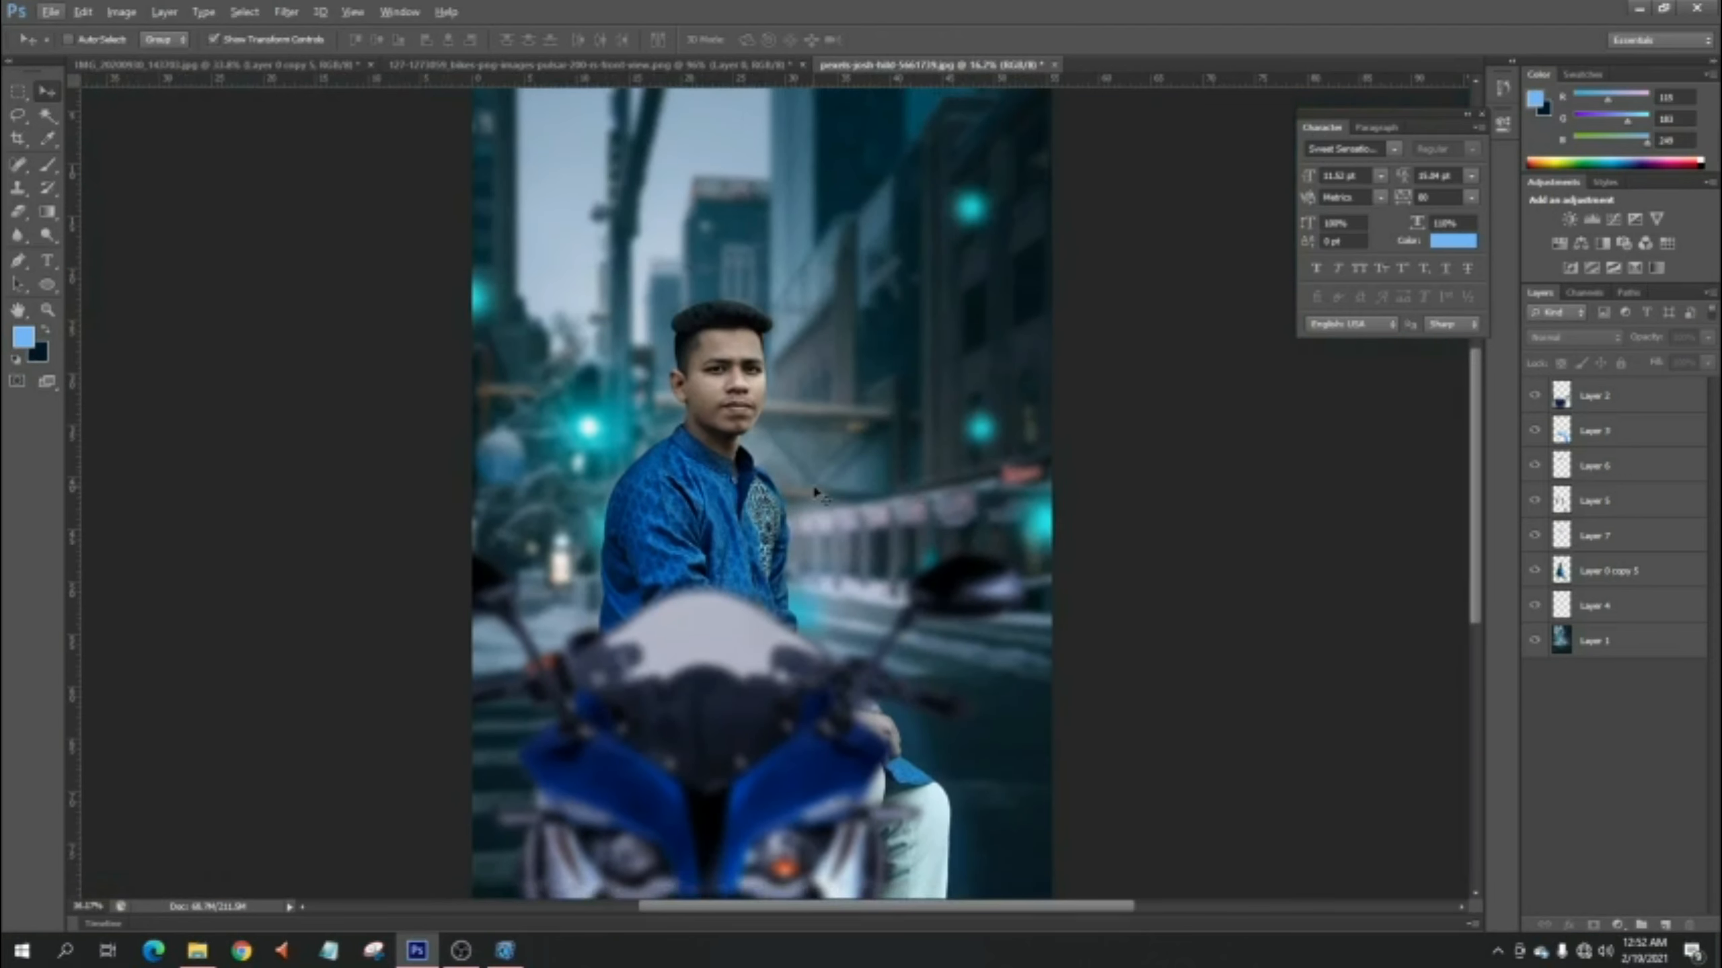
pyautogui.scroll(-2, 810, 480)
pyautogui.scroll(-1, 797, 468)
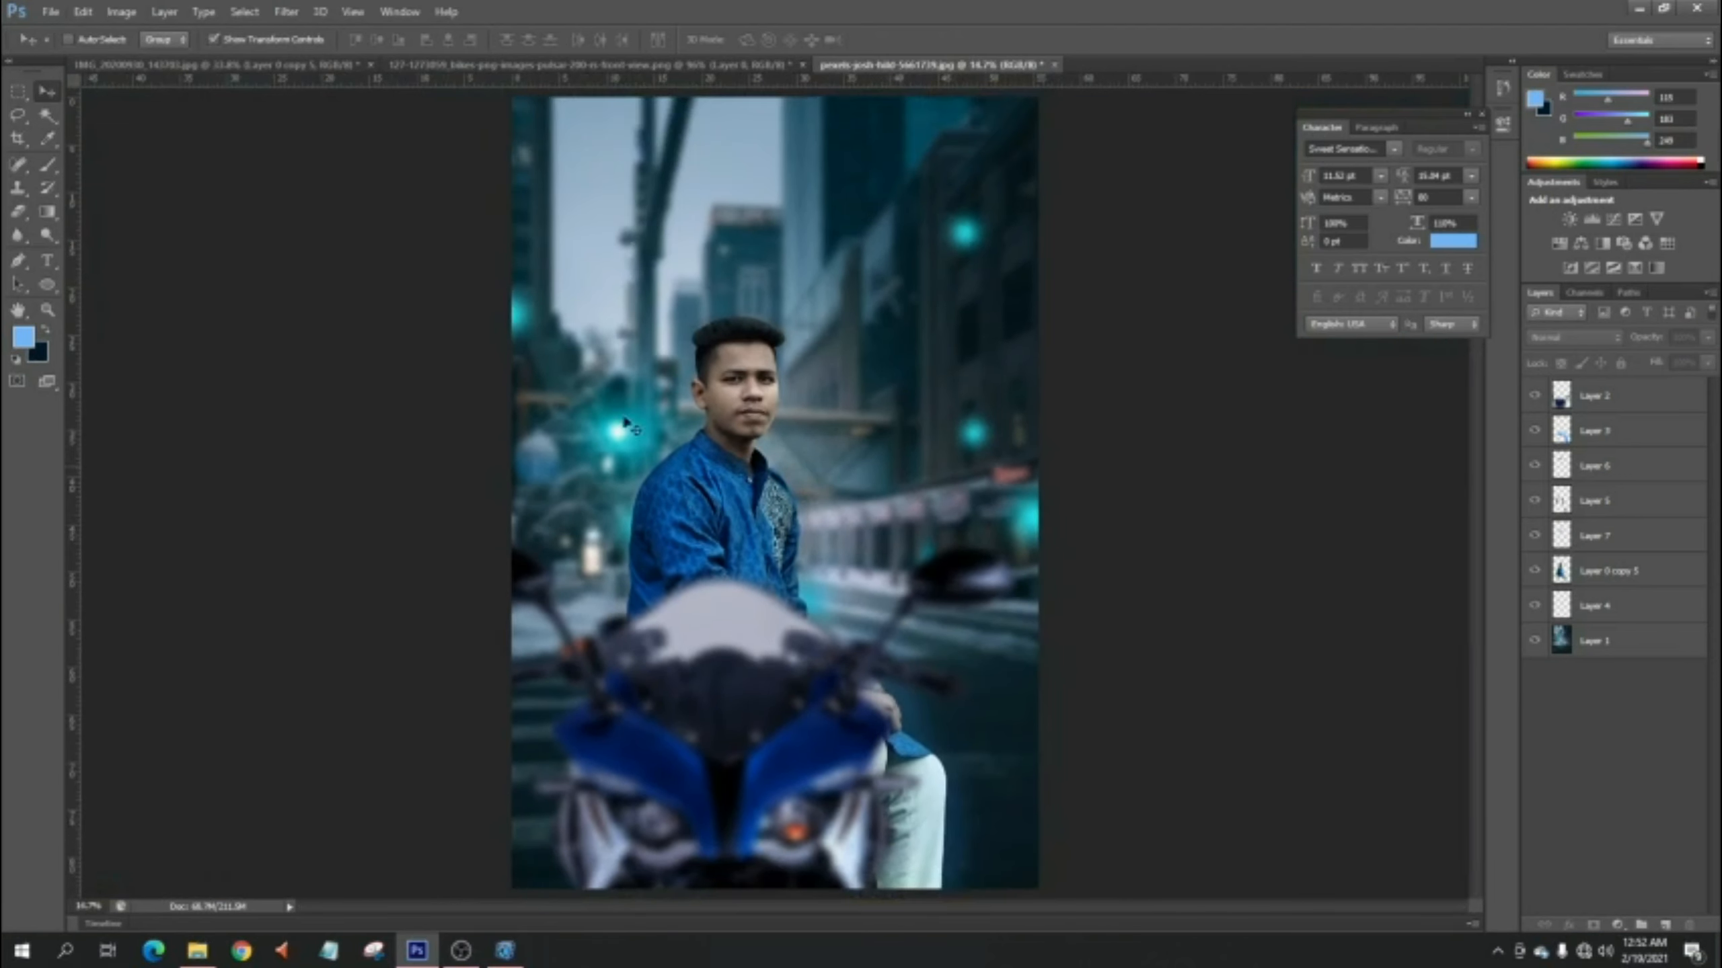
# - Show the original Background layer in the man's source photo to view the unedited shot, and return to the finished composite
pyautogui.click(417, 68)
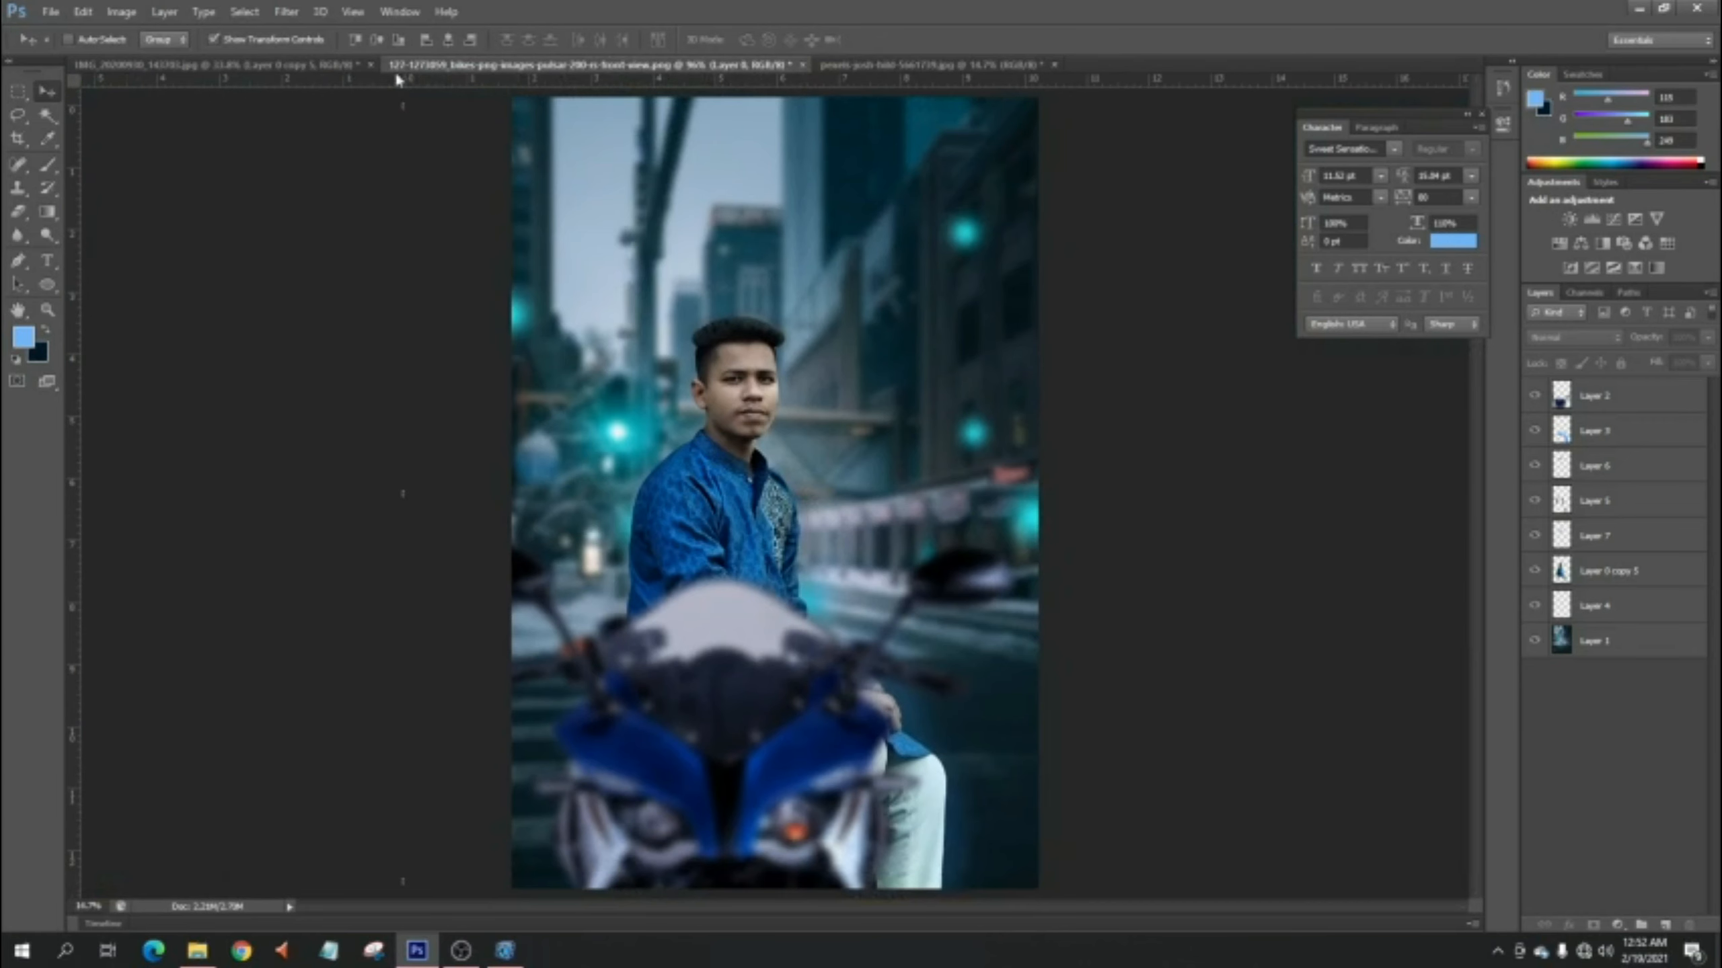
pyautogui.hotkey('ctrl', 'shift', 'Tab')
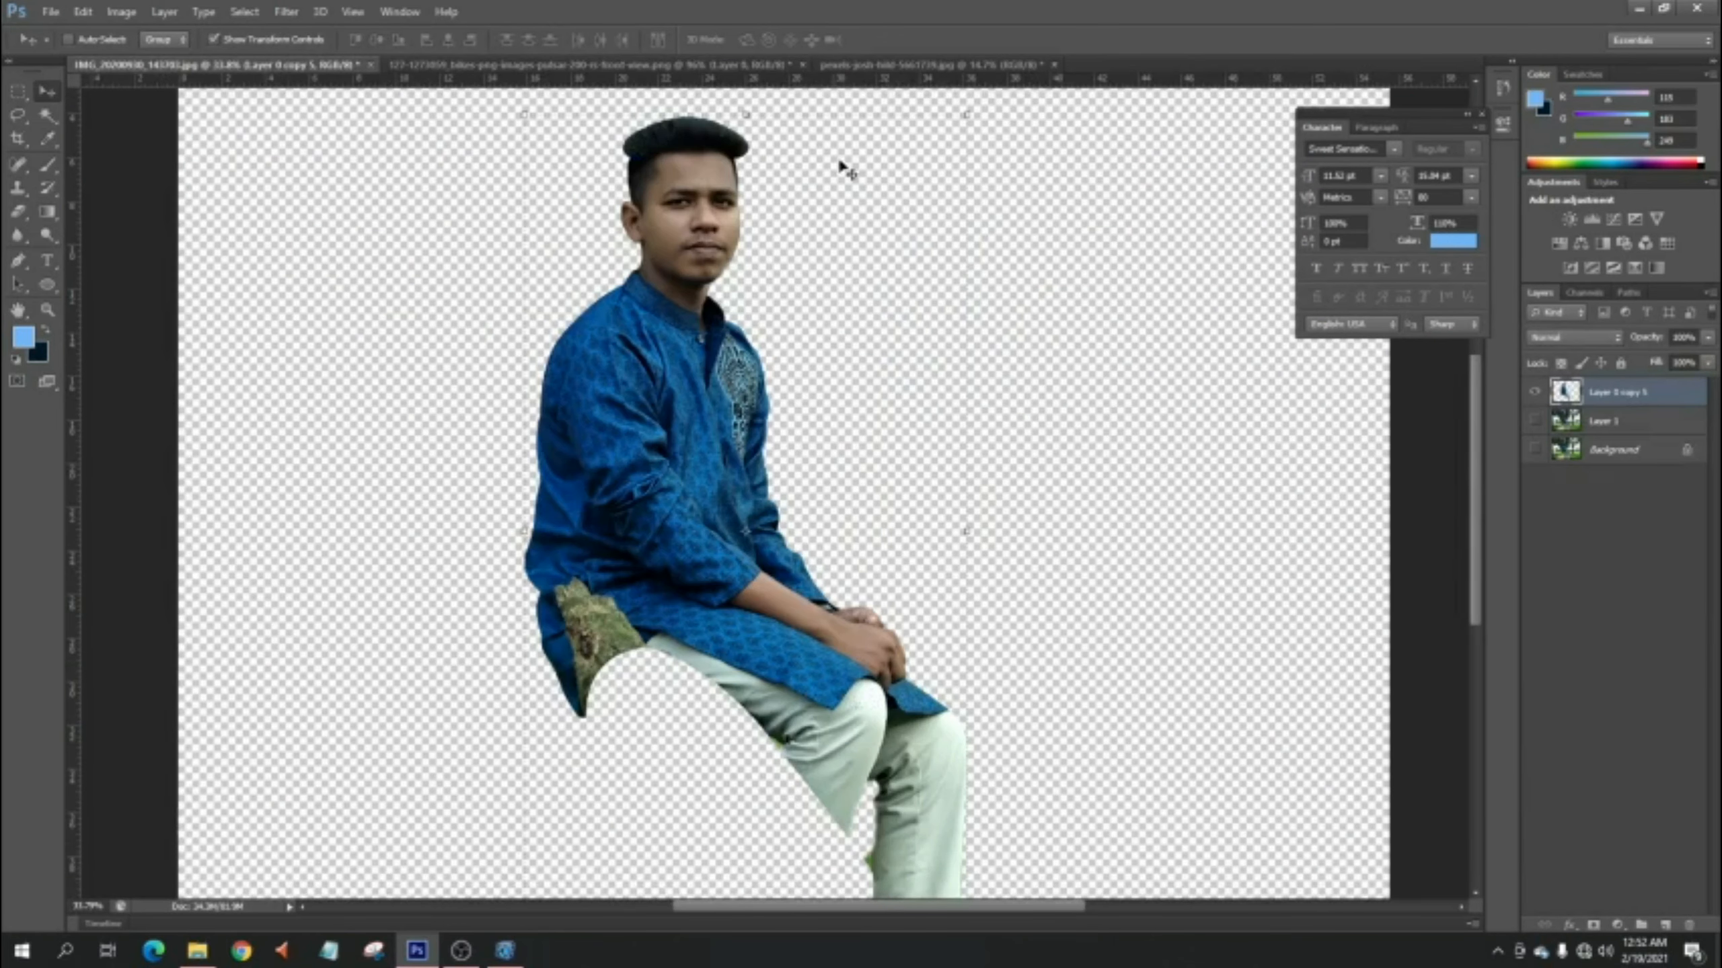
pyautogui.click(1534, 450)
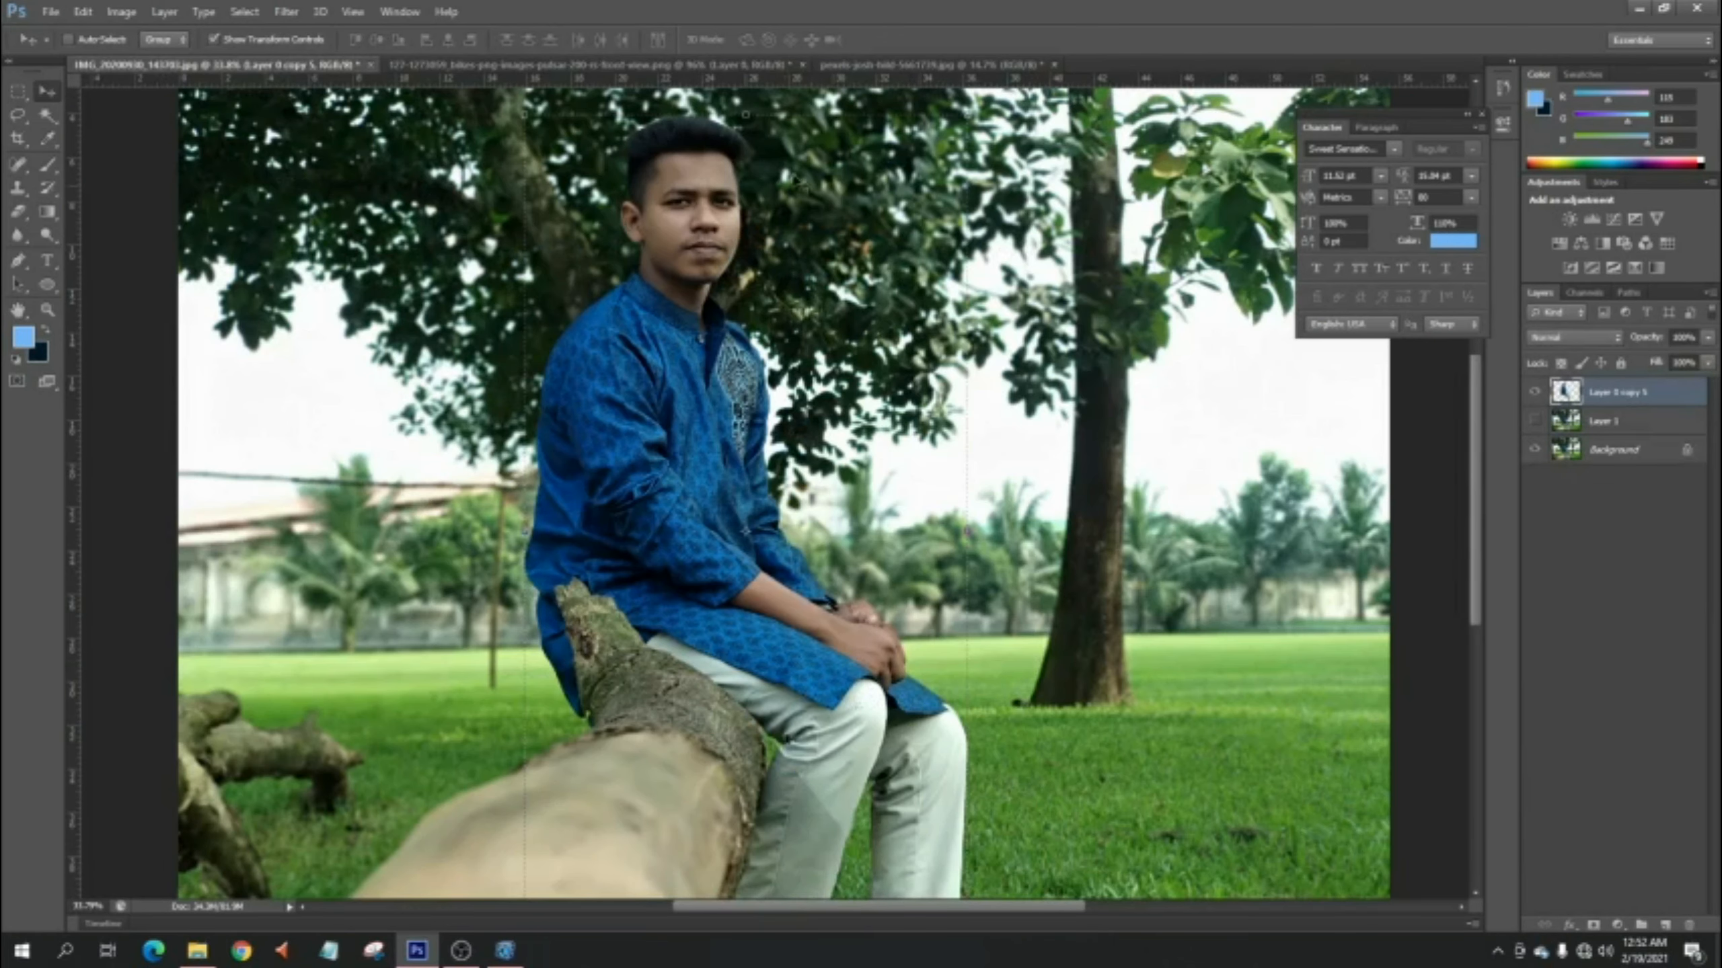
pyautogui.click(881, 65)
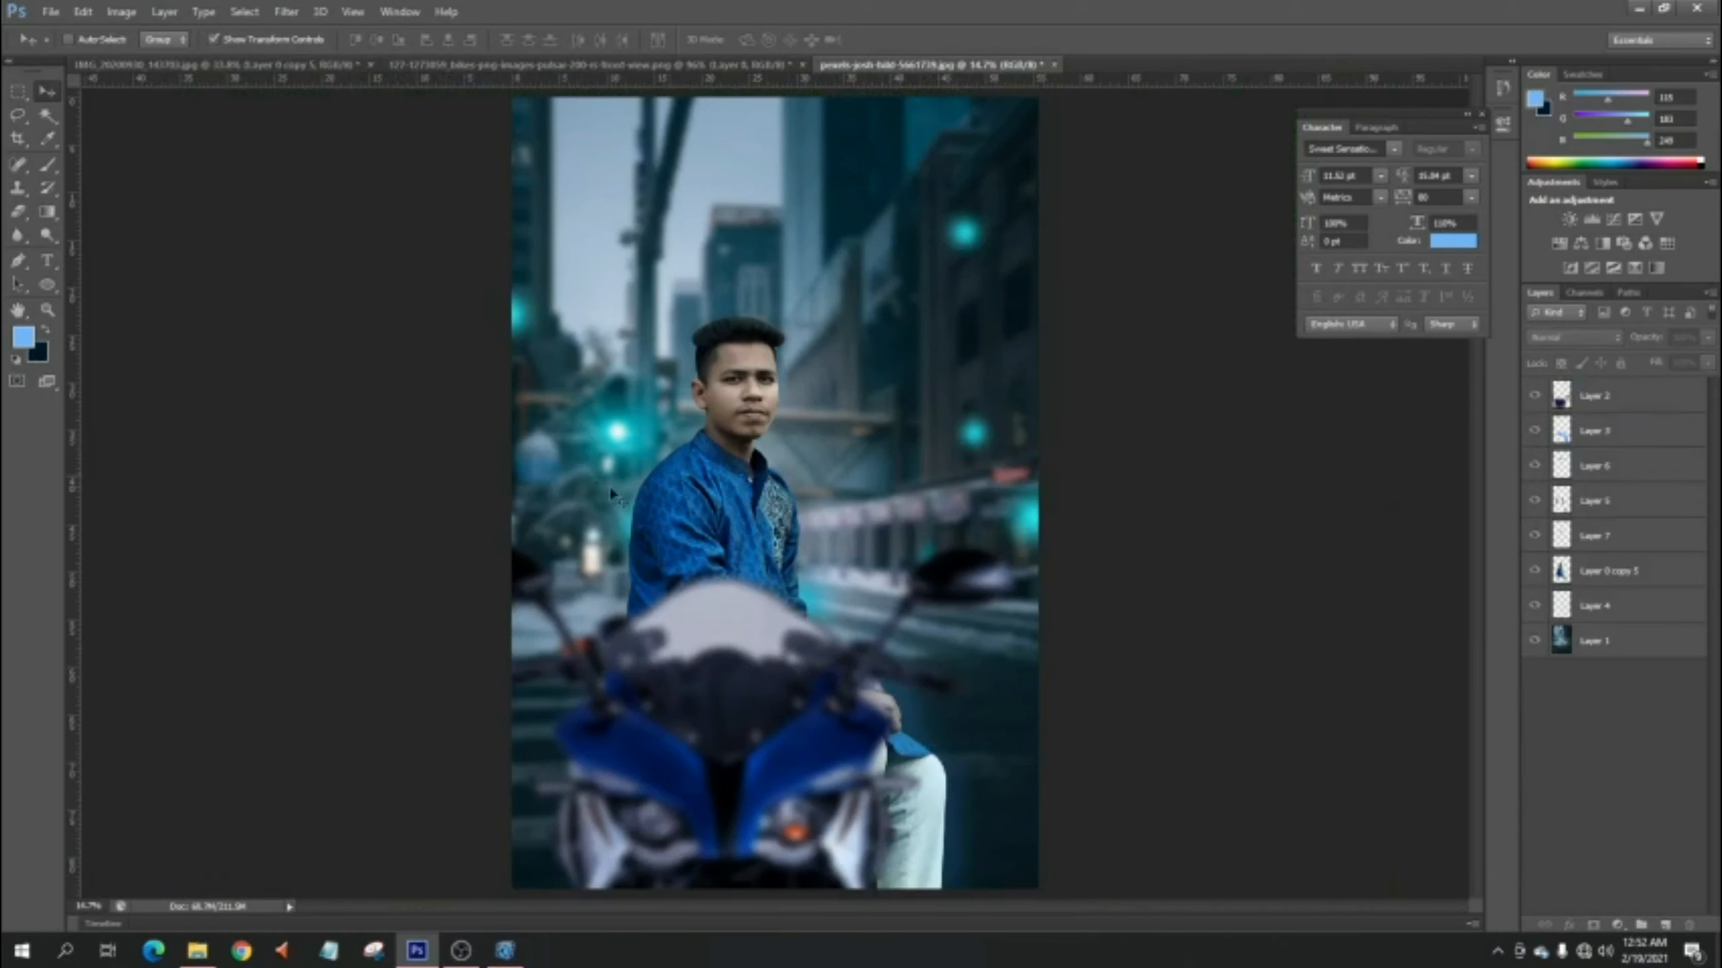
# - Save the composite as a JPEG copy in New folder (2), named with the man's name and 2, at Maximum quality 12 with Baseline ("Standard")
pyautogui.click(51, 11)
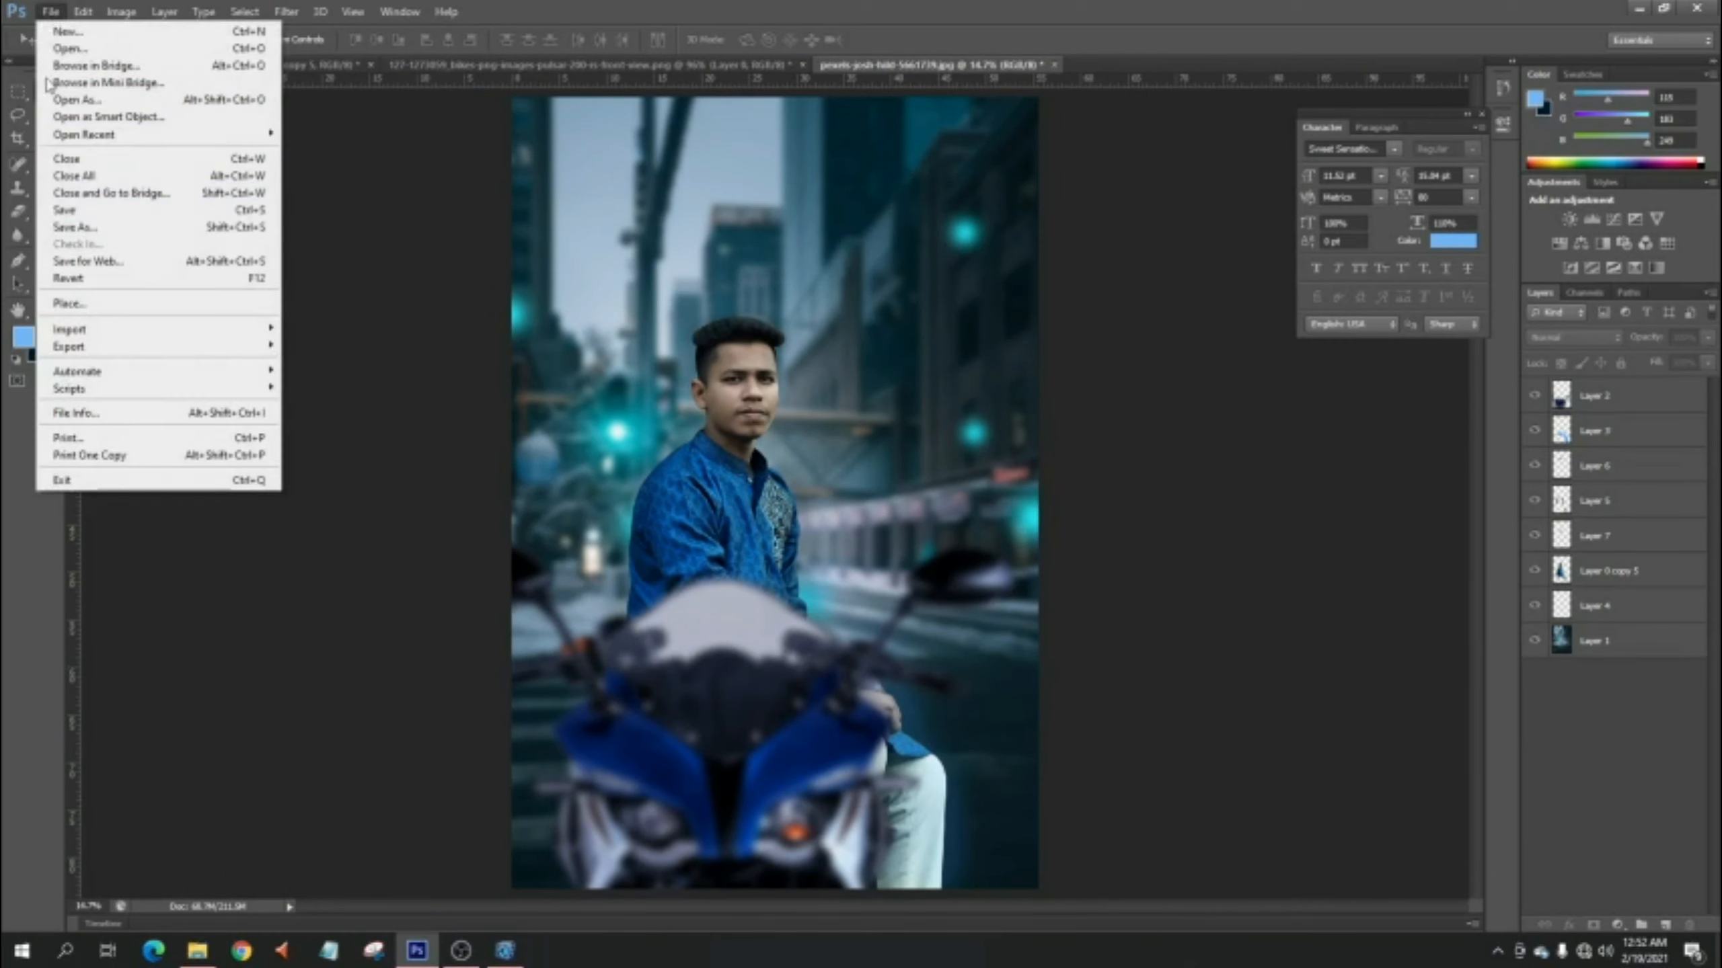
pyautogui.click(102, 230)
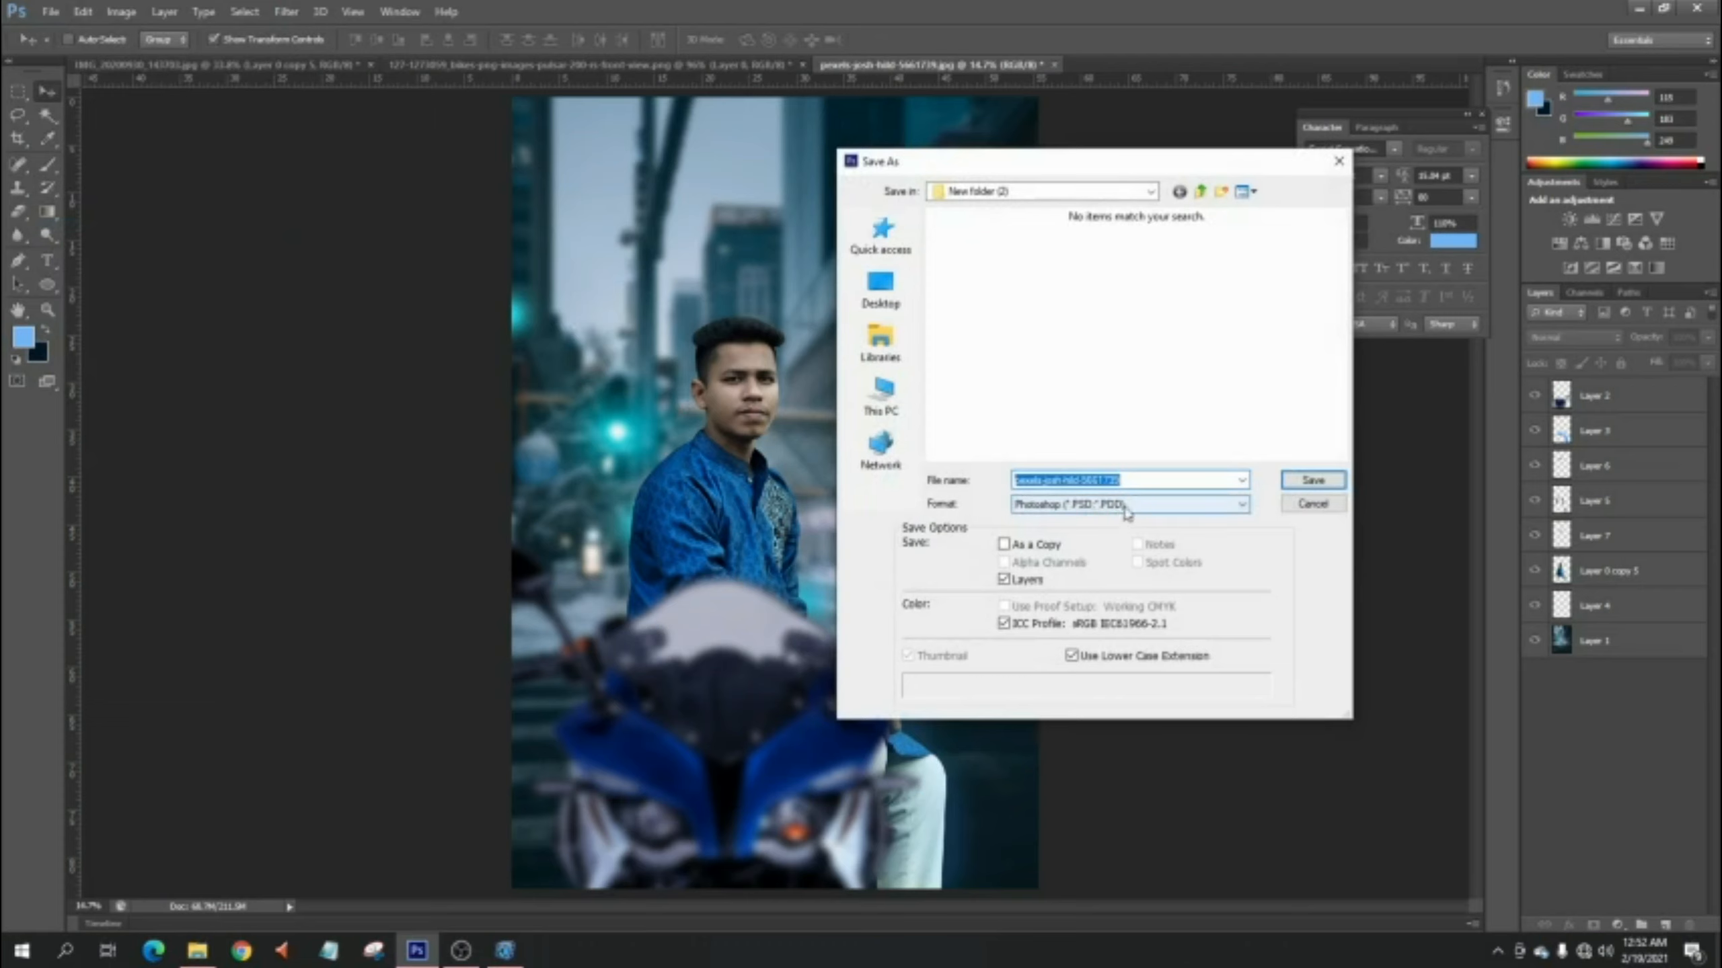
pyautogui.click(1131, 506)
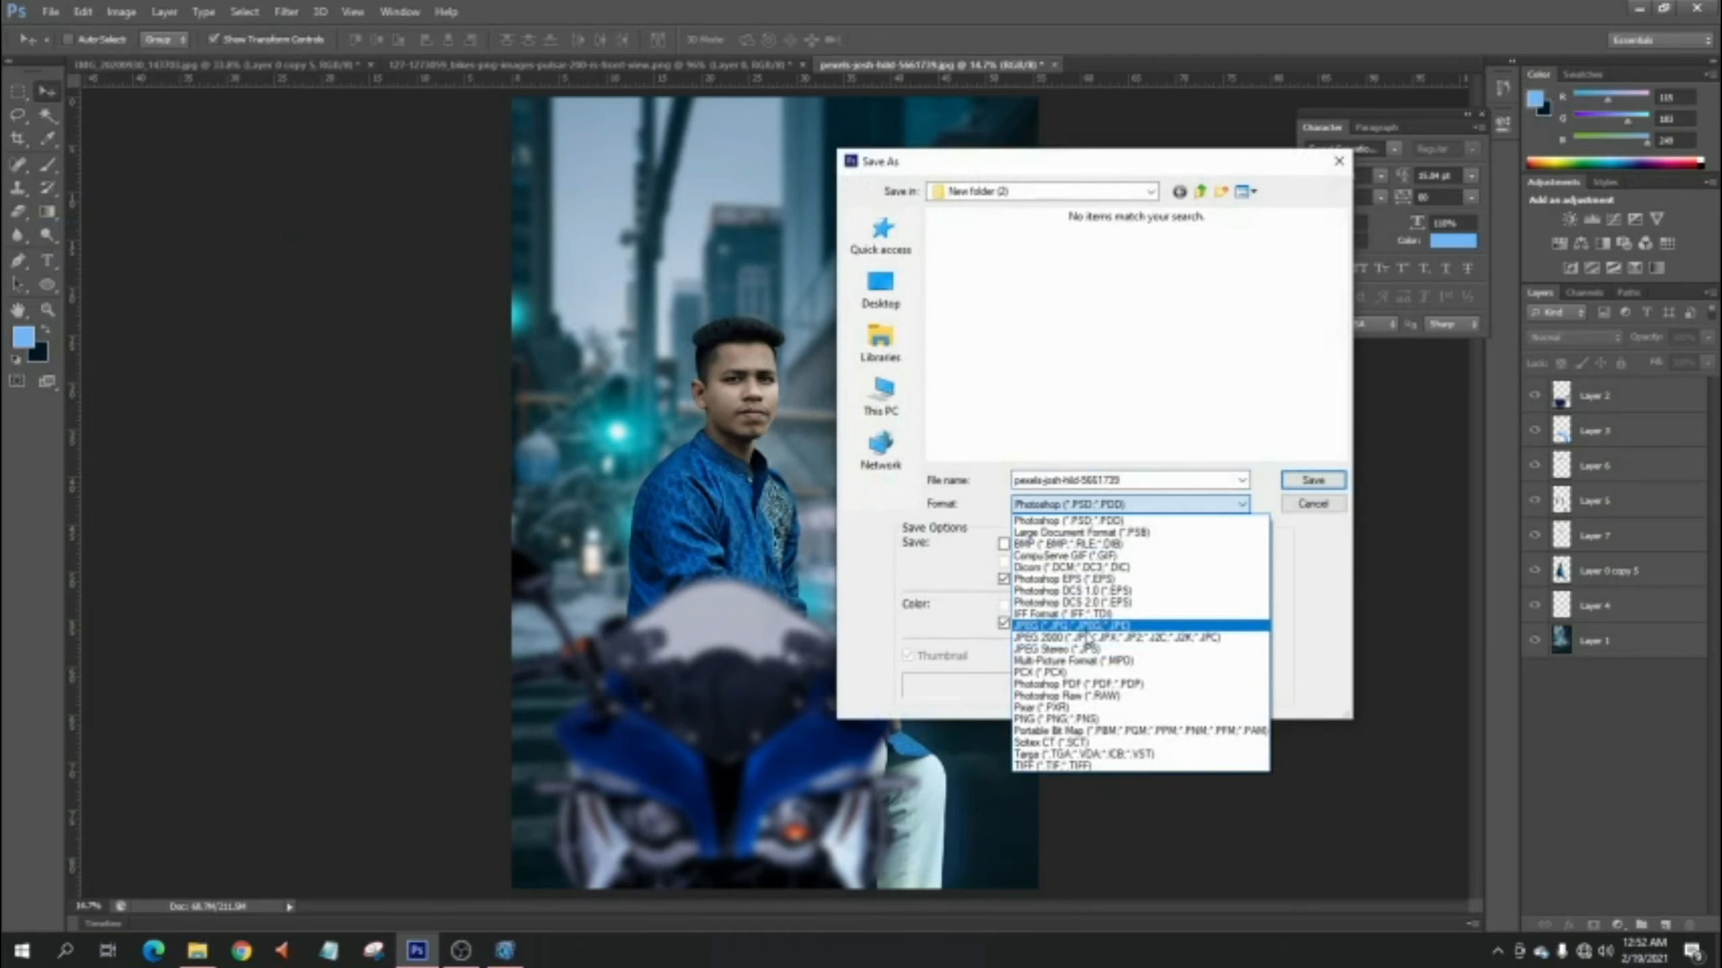
pyautogui.click(1172, 625)
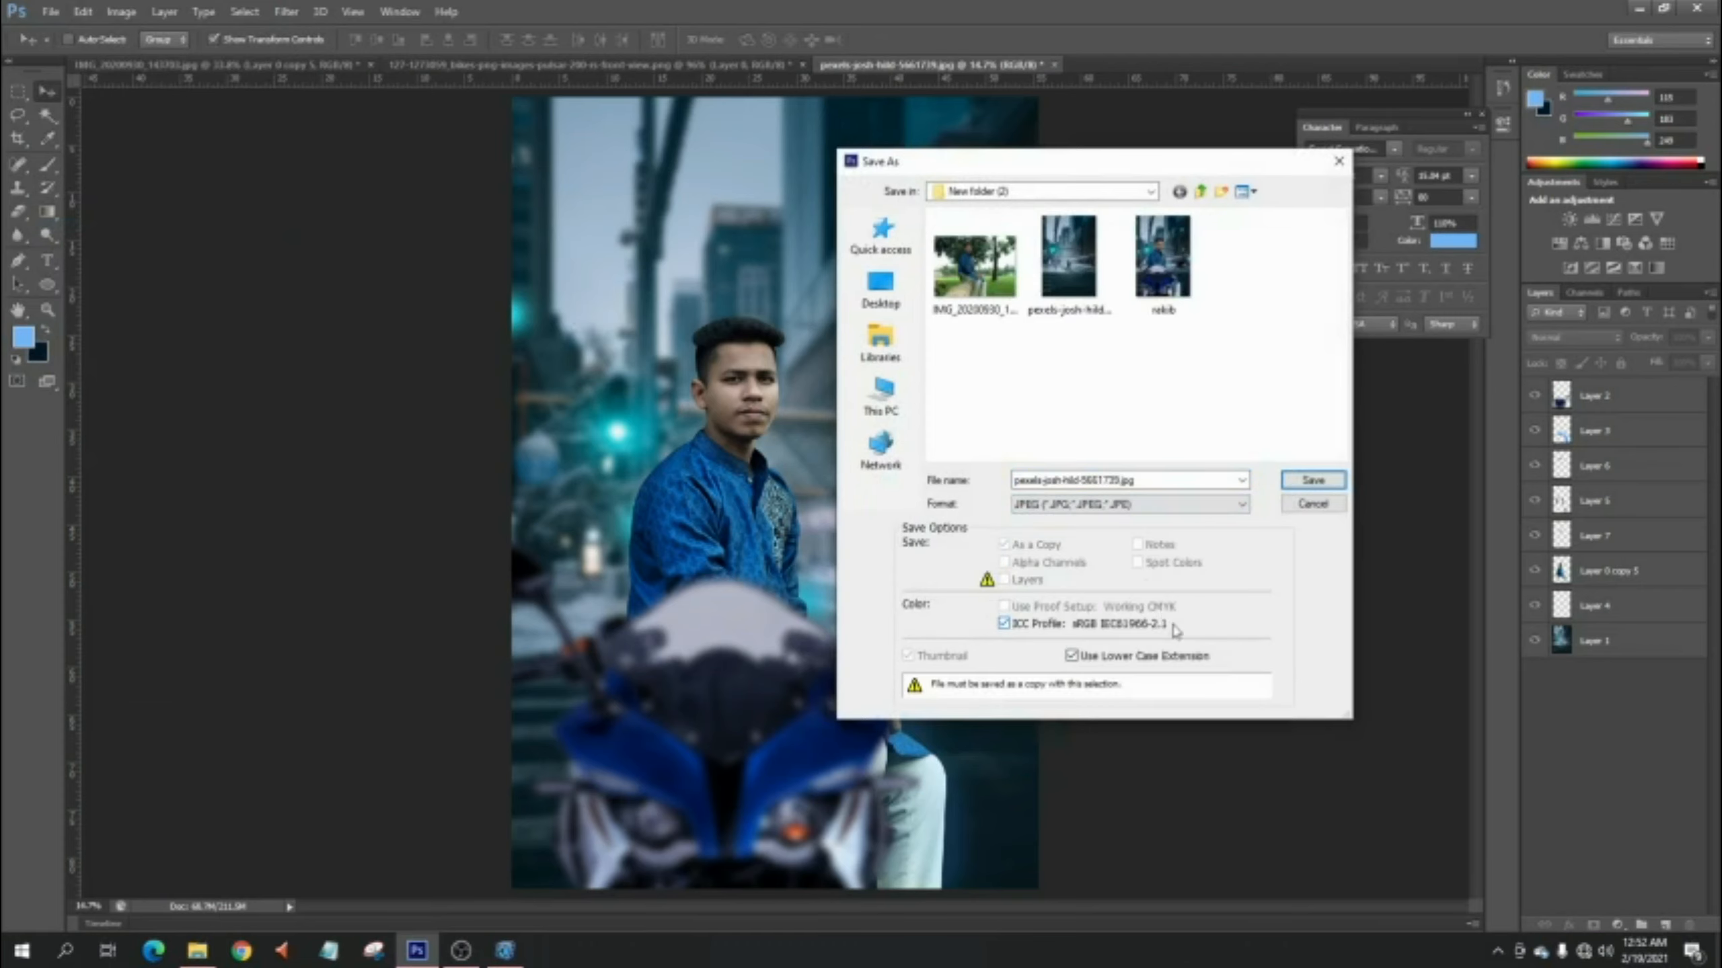
pyautogui.tripleClick(1143, 480)
pyautogui.write('ra')
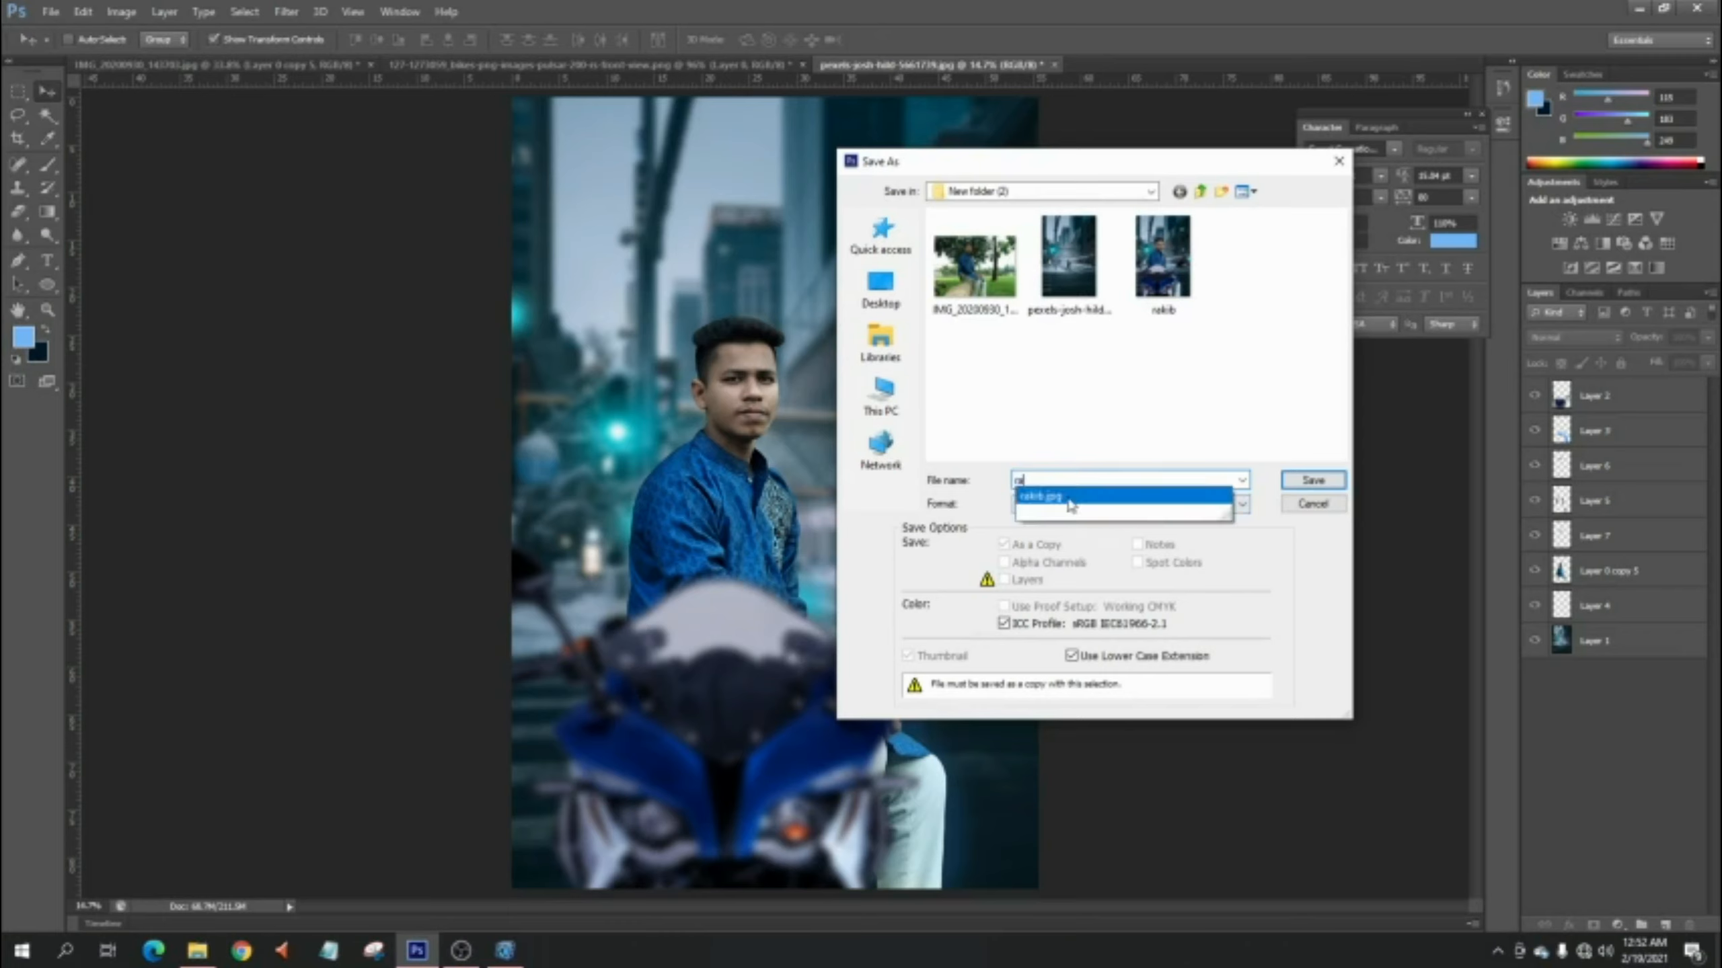
pyautogui.write('kib')
pyautogui.write(' 2')
pyautogui.click(1297, 483)
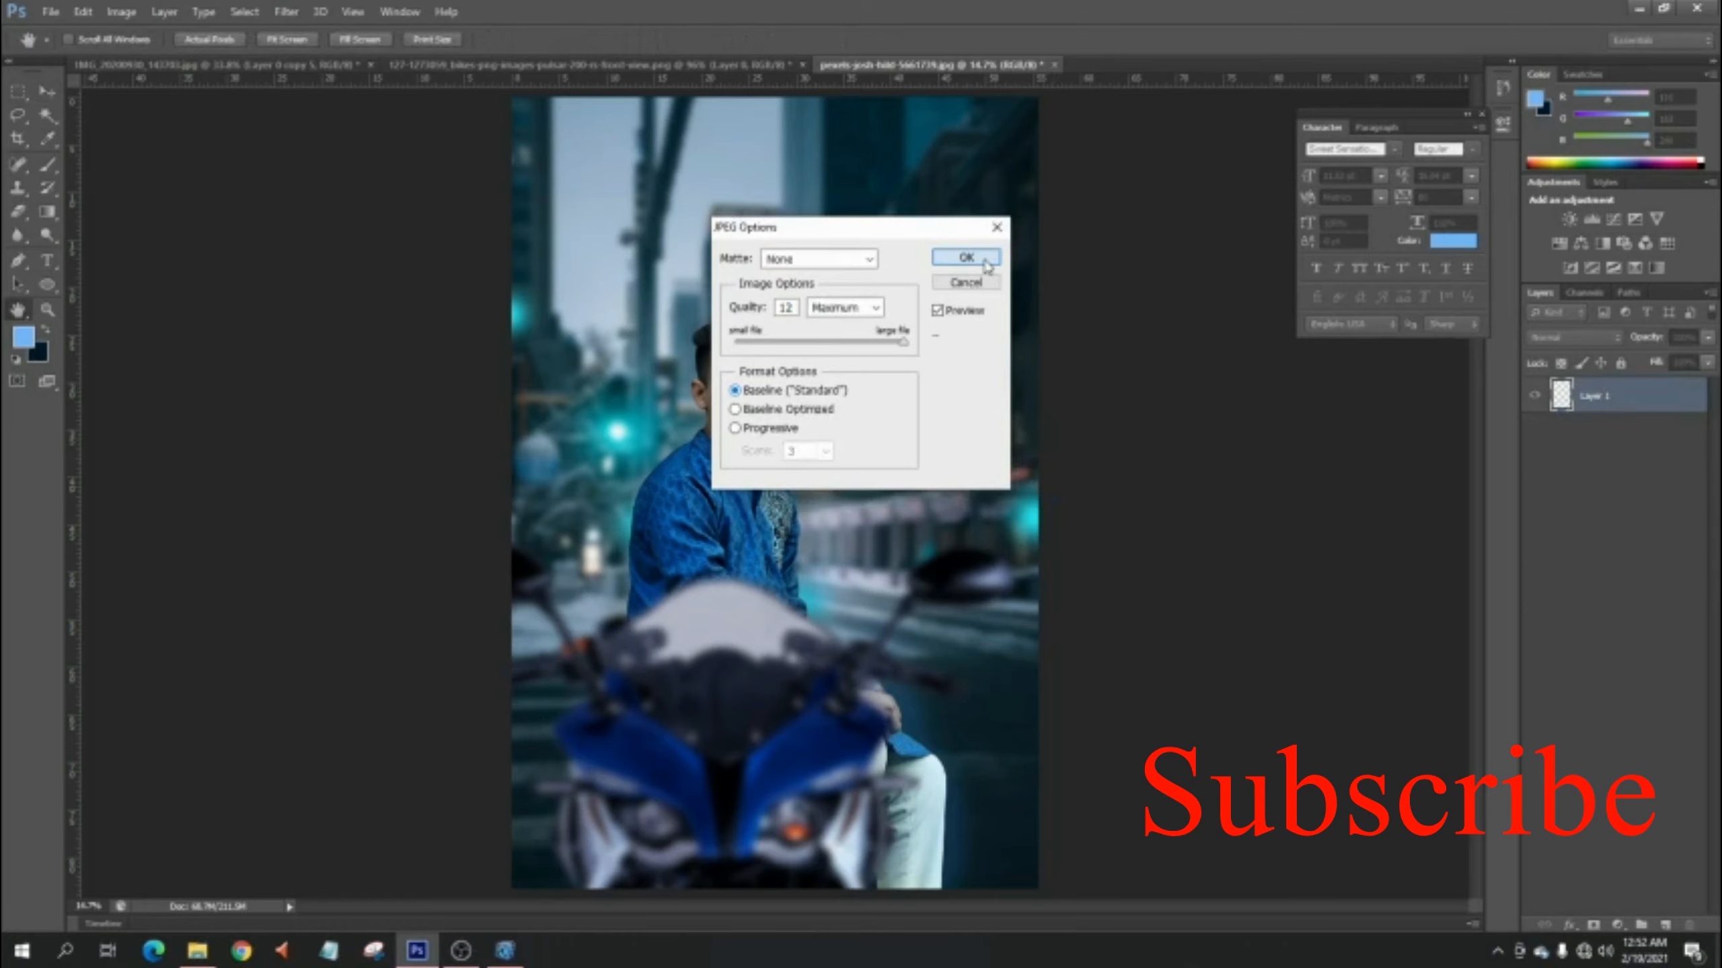
pyautogui.click(982, 260)
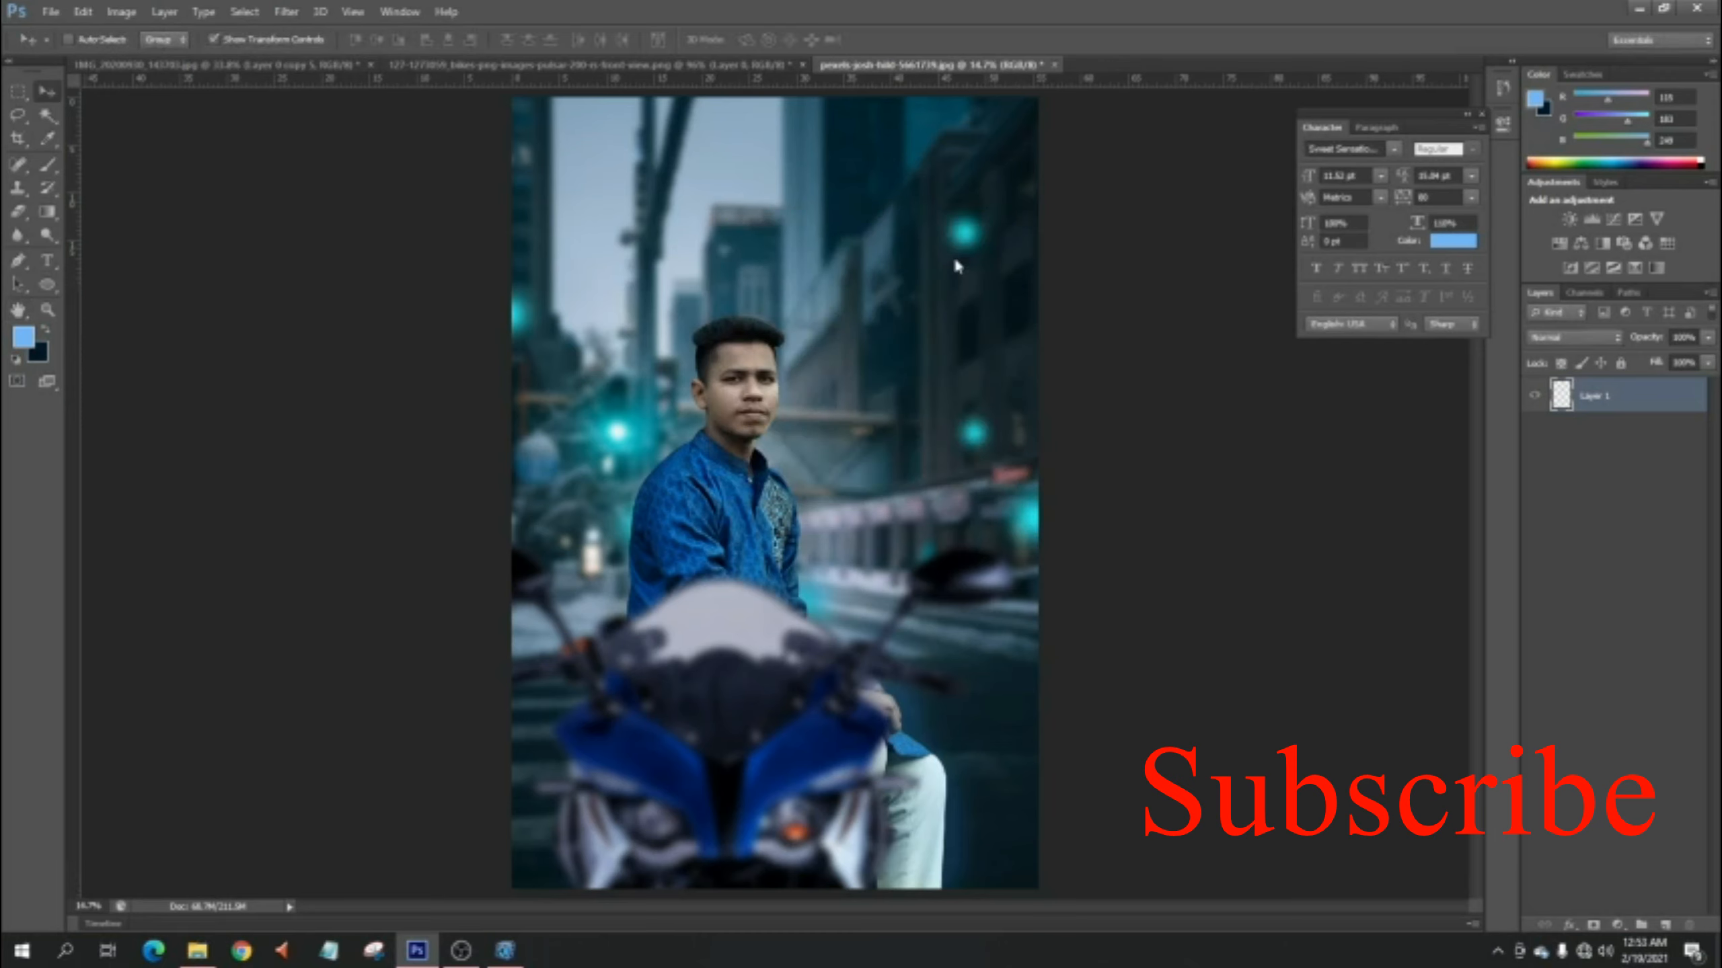